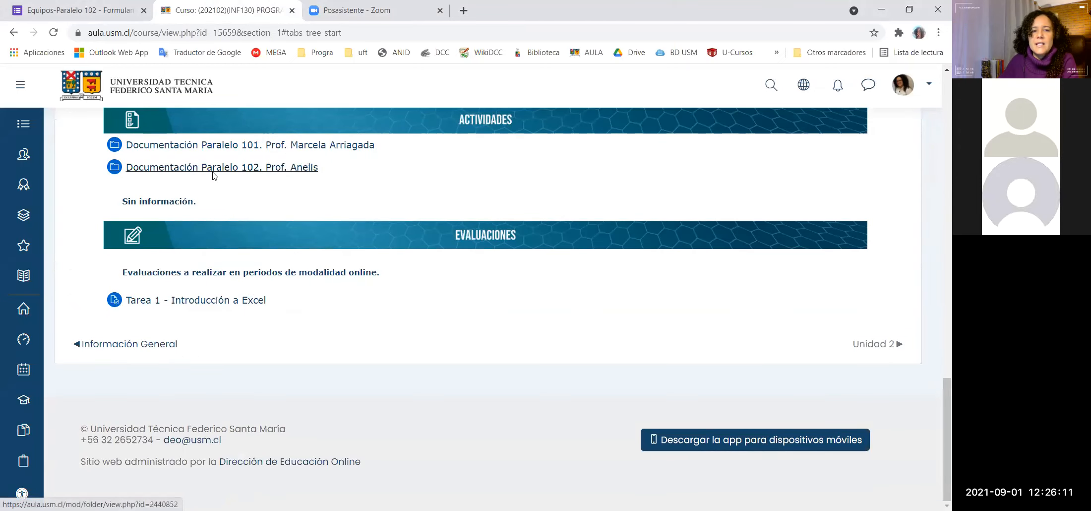
Step: Open the Documentación Paralelo 102 folder on the course page and switch to the C1-Datos_Censo.xlsx workbook in Excel
left_click(214, 171)
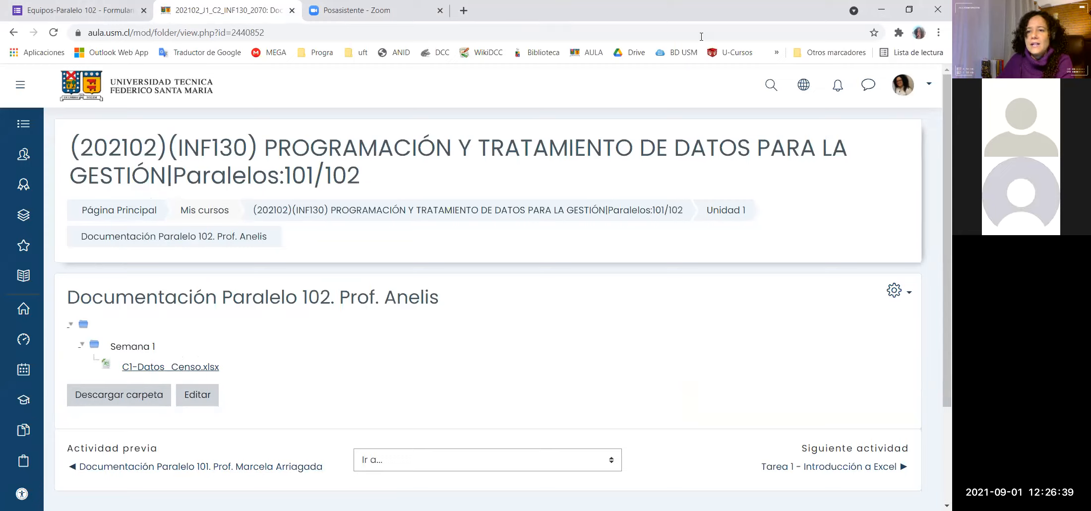
left_click(298, 509)
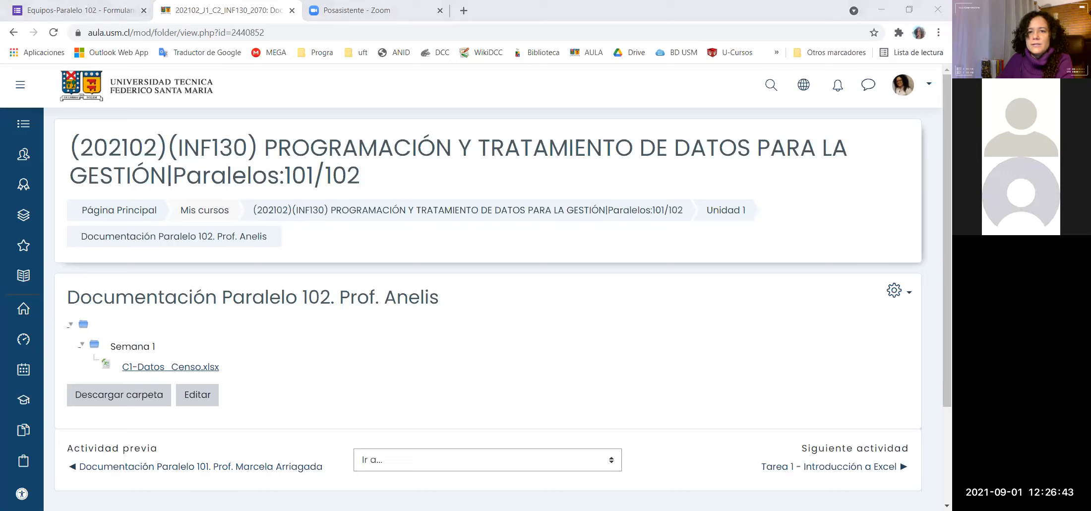
left_click(491, 57)
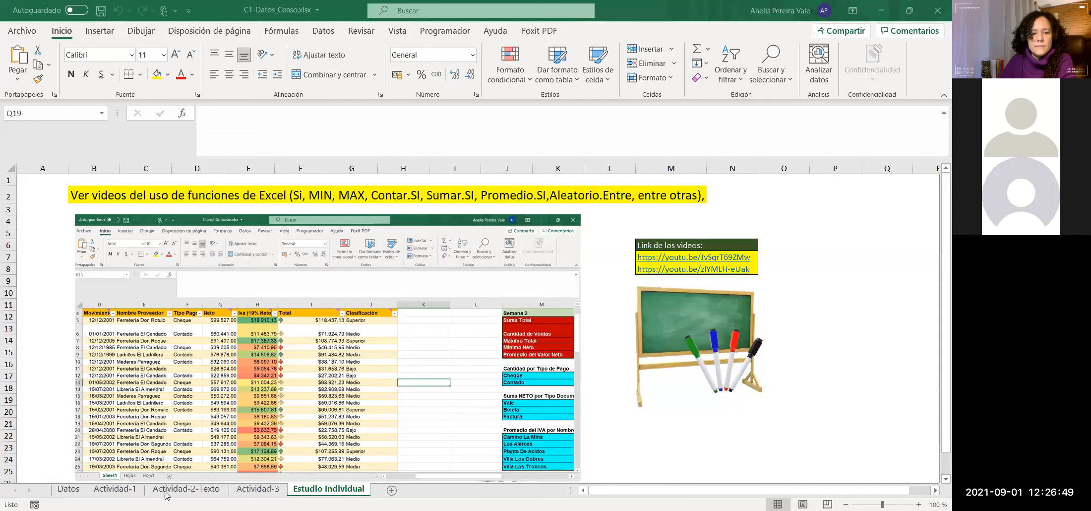
Step: Examine the Tipos de referencia table on the Datos sheet, including its relative, absolute and mixed reference examples
left_click(122, 493)
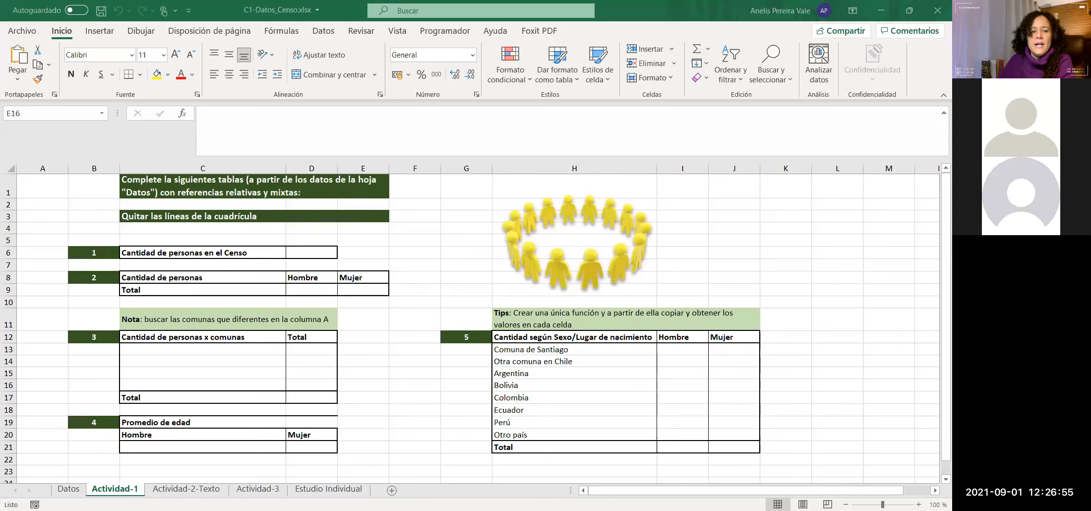
left_click(69, 491)
left_click(69, 492)
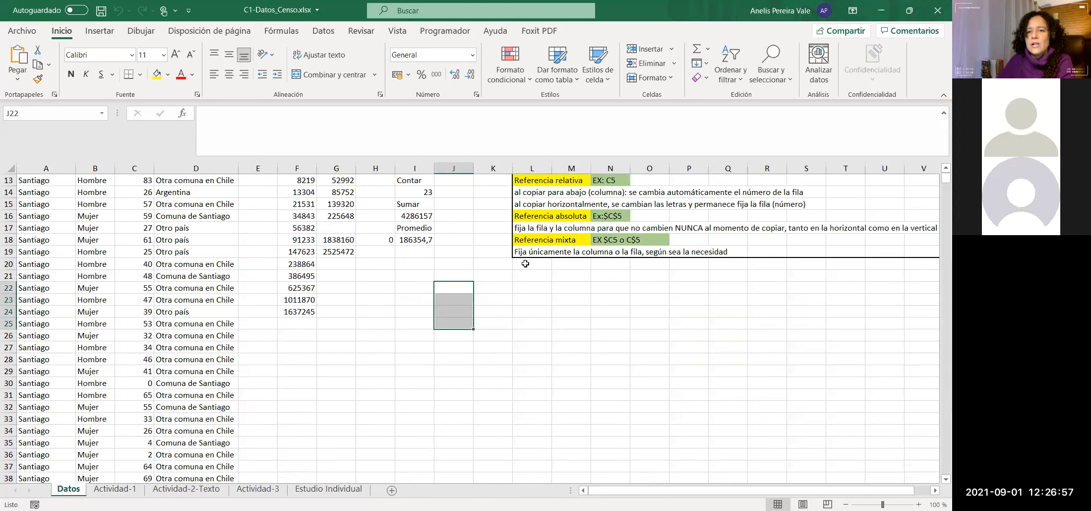
scroll(530, 264, "up", 5)
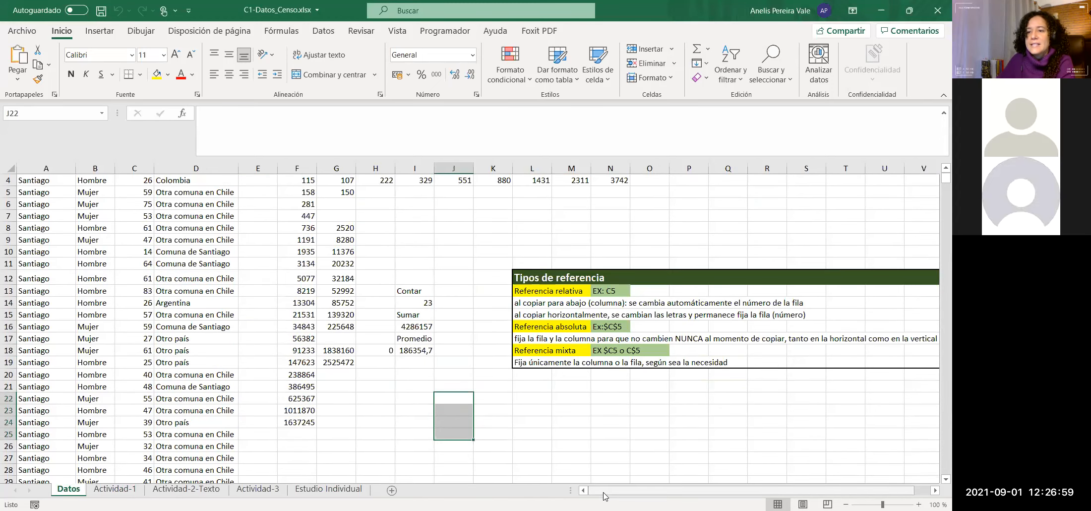
left_click_drag(603, 495, 618, 494)
left_click(553, 325)
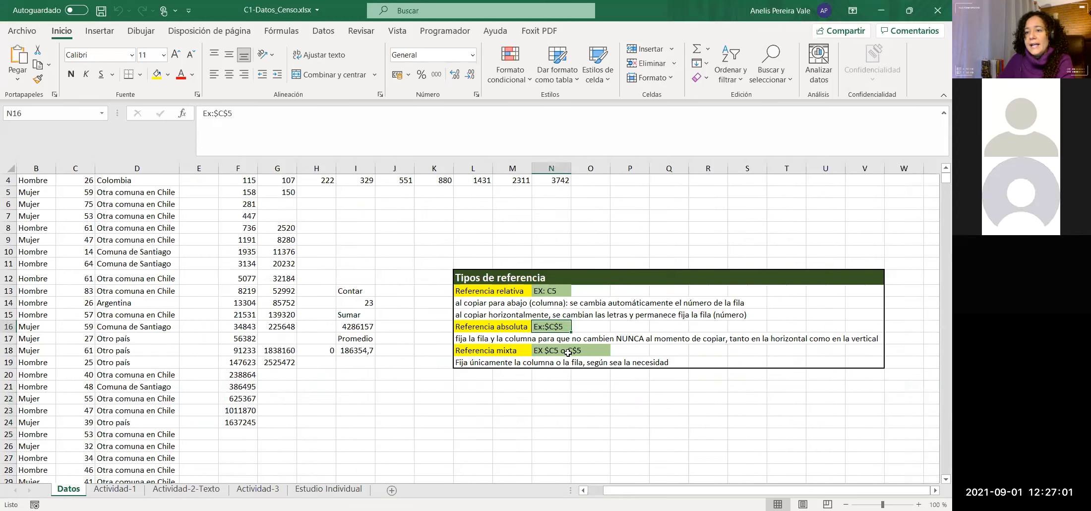
left_click(464, 279)
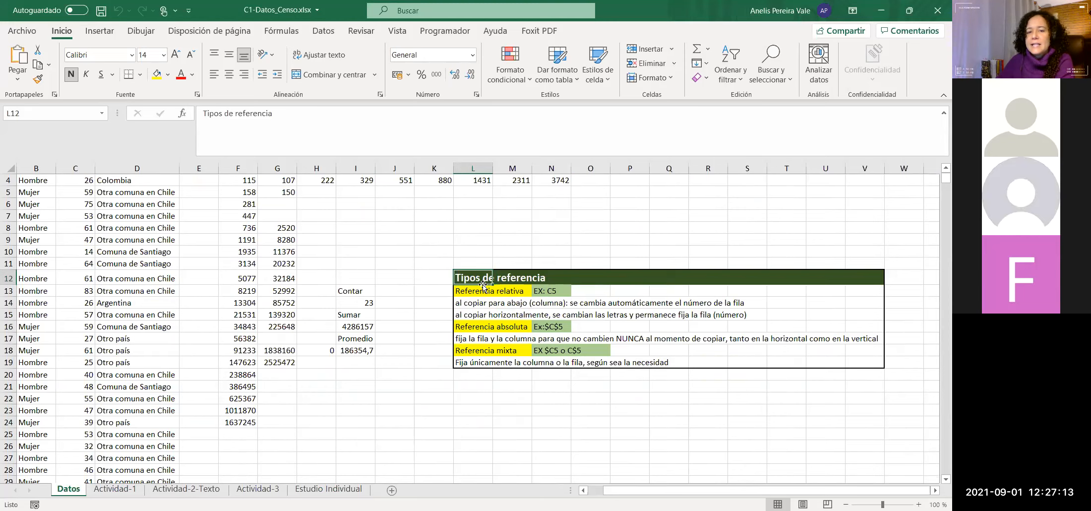
Step: Review the exercises on the Actividad-1, Actividad-2-Texto and Actividad-3 sheets and the video links on Estudio Individual
left_click(115, 489)
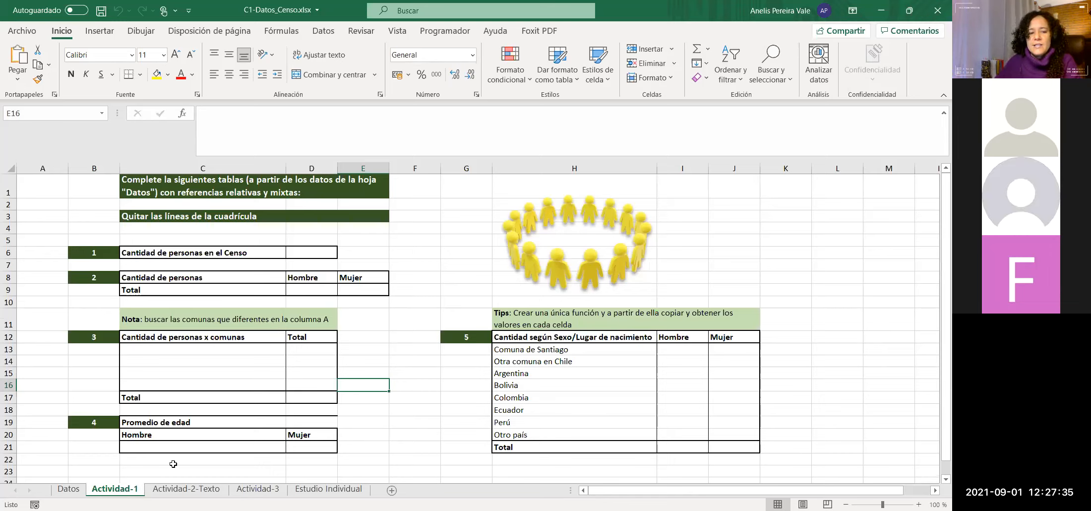
left_click(184, 489)
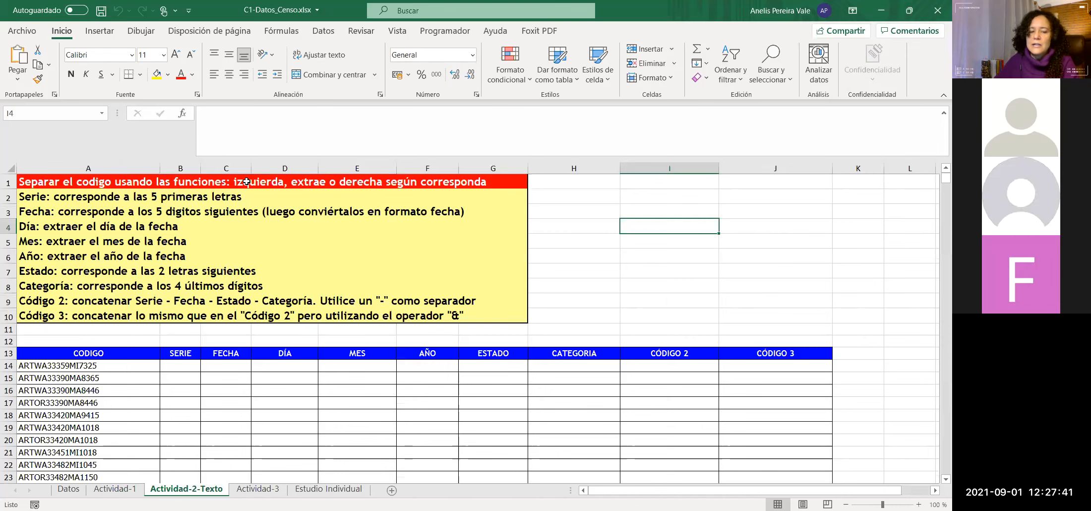
left_click(256, 489)
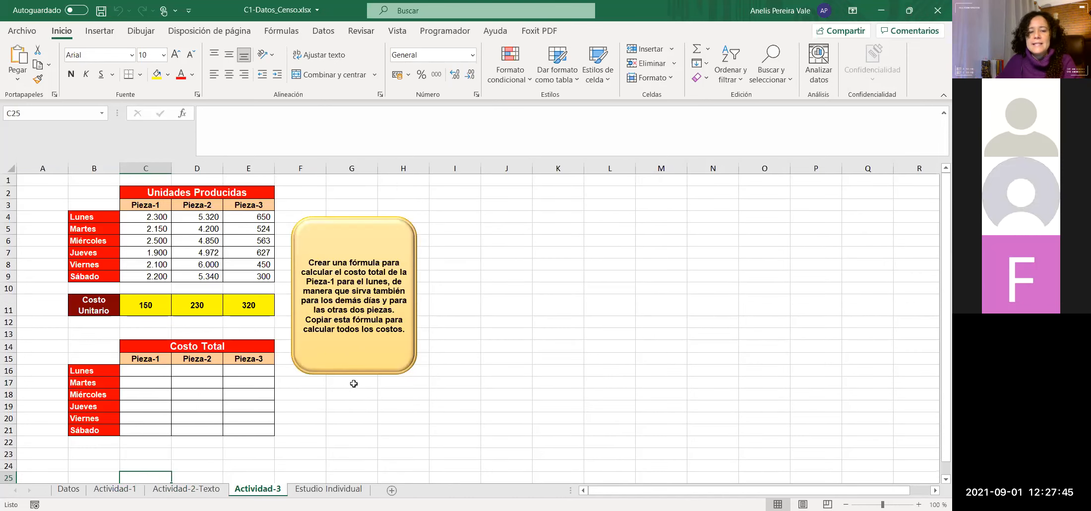
left_click(309, 492)
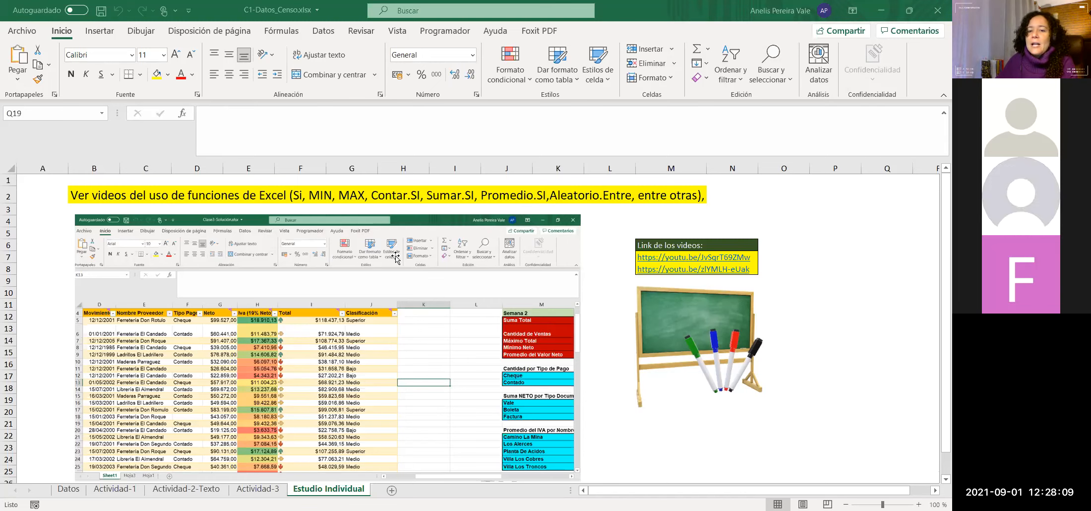
left_click(378, 283)
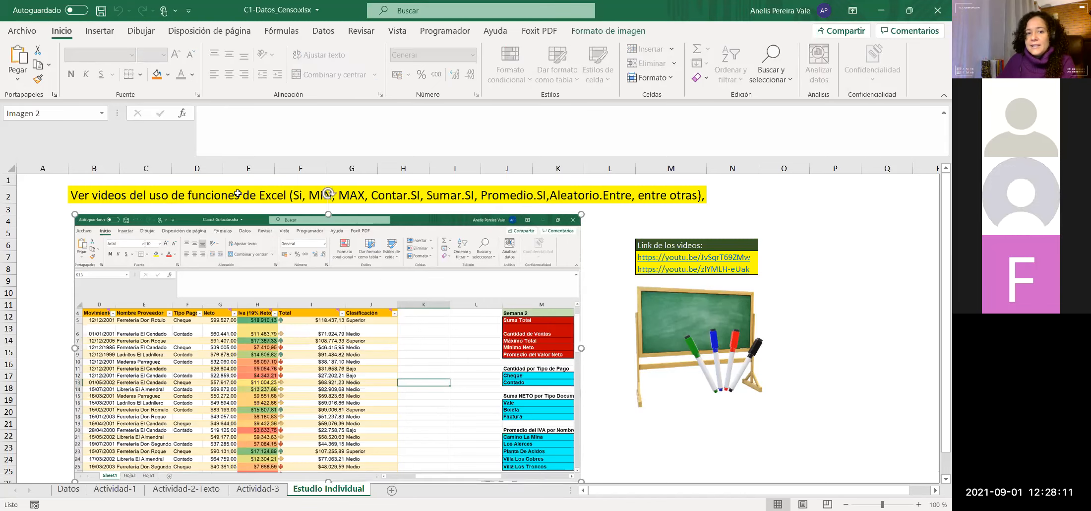
left_click(684, 257)
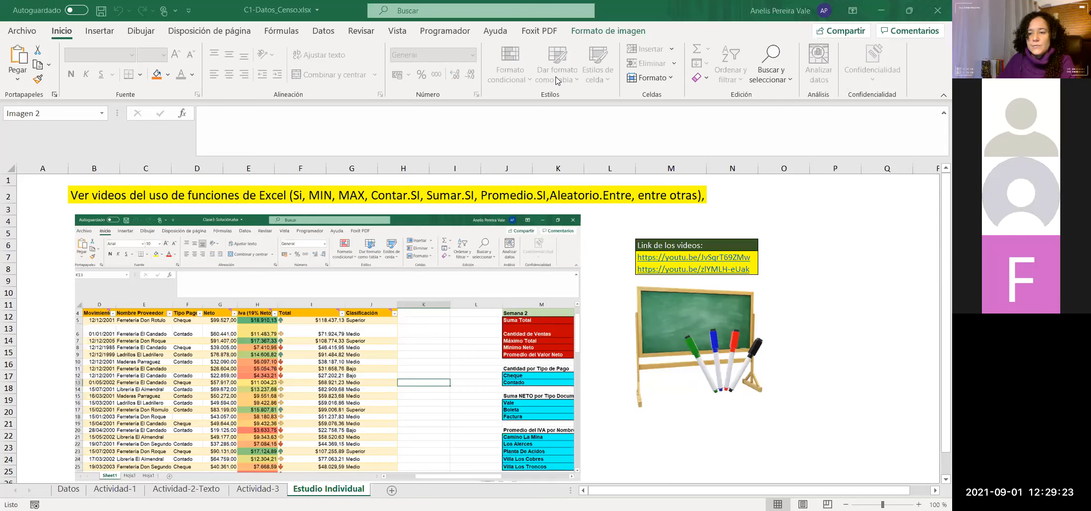
Step: Examine the Comuna, Sexo, Edad and Lugar nacimiento column headings of the census data on the Datos sheet
left_click(120, 491)
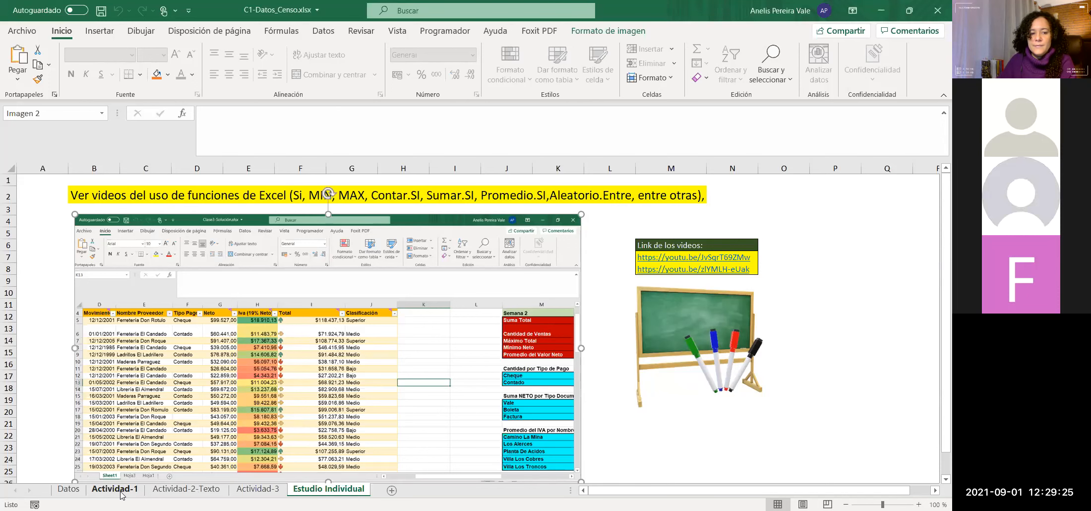
left_click(121, 492)
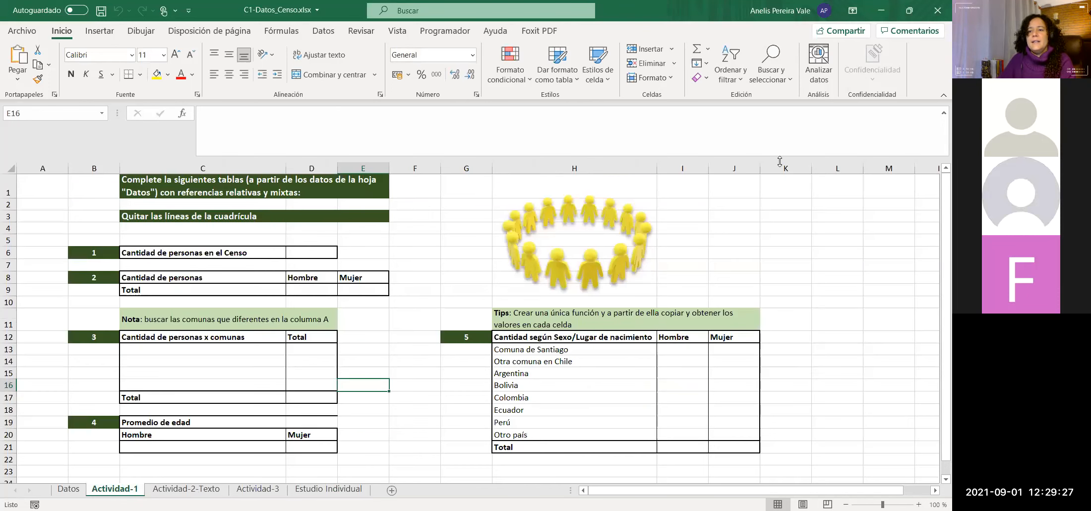
left_click(844, 36)
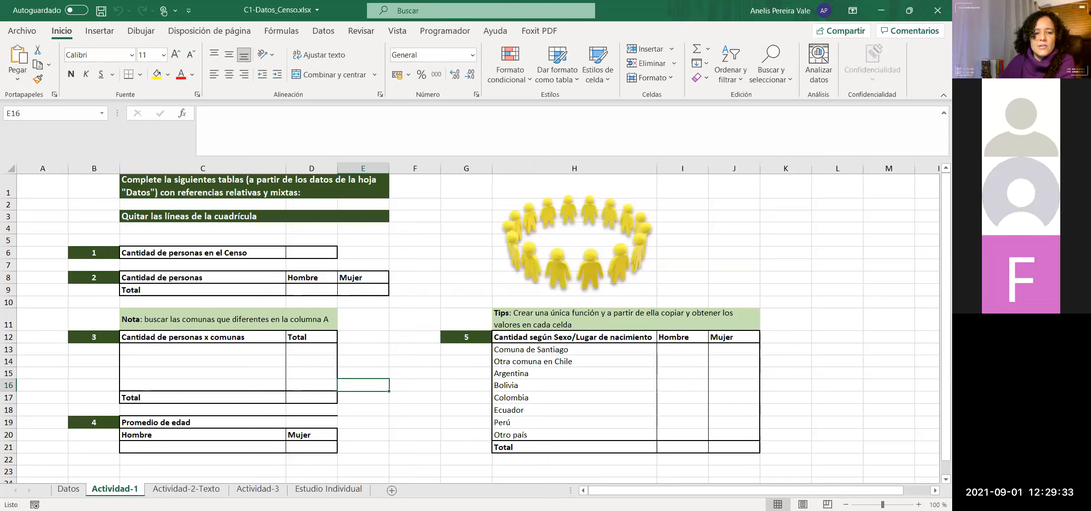
left_click(69, 488)
scroll(123, 268, "up", 1)
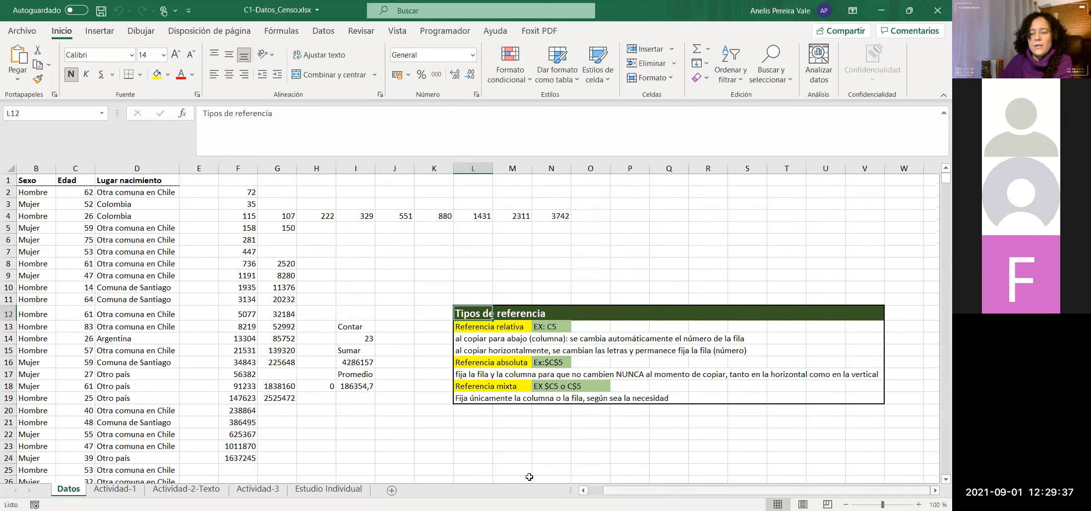
scroll(530, 477, "left", 1)
left_click(31, 180)
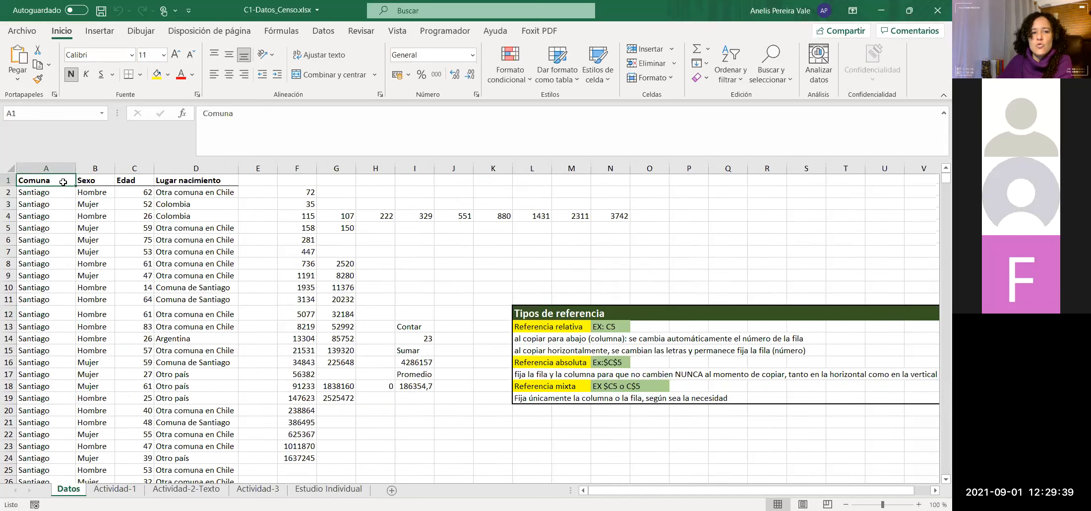
left_click(97, 180)
left_click(128, 180)
left_click(172, 180)
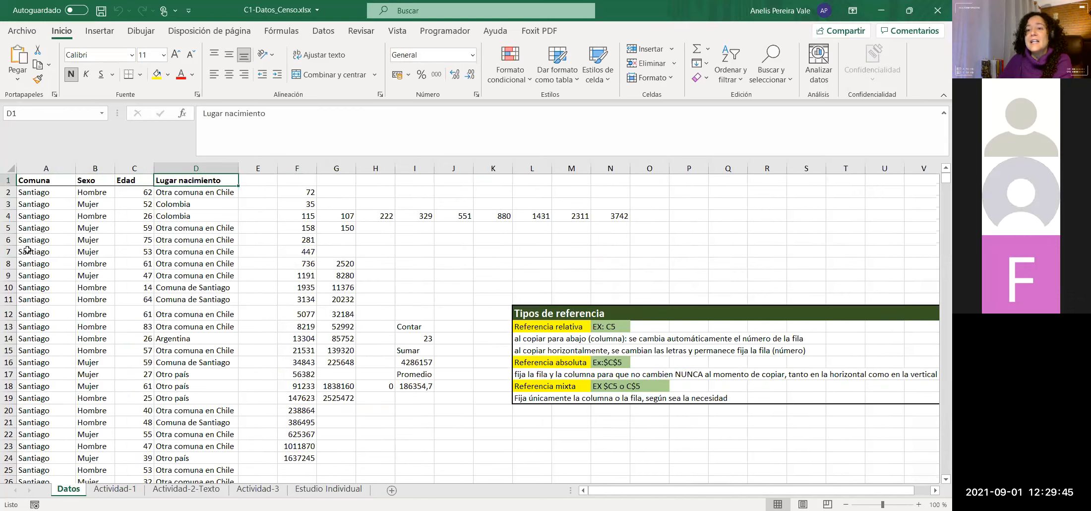
left_click(45, 196)
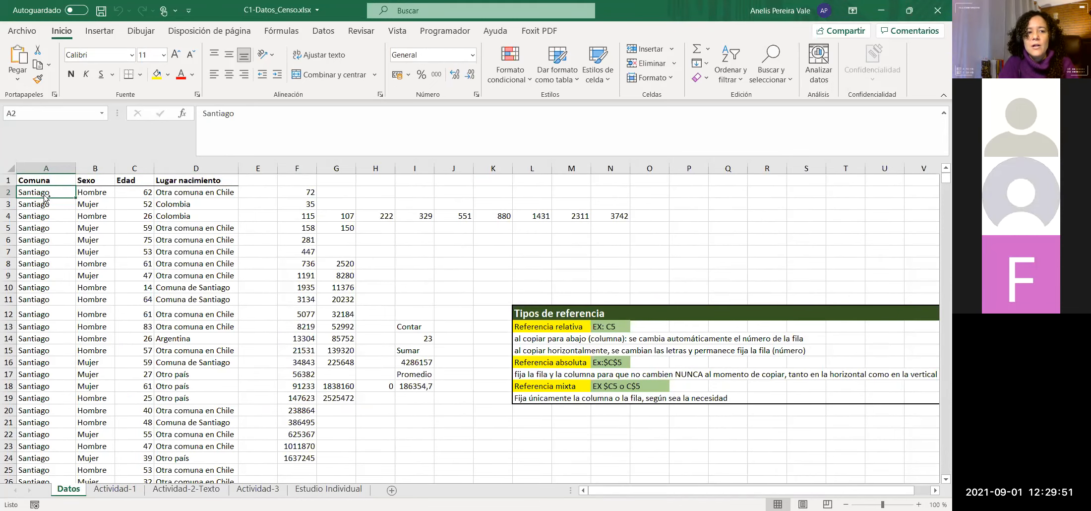
key("ctrl+shift+Down")
key("ctrl+shift+Down")
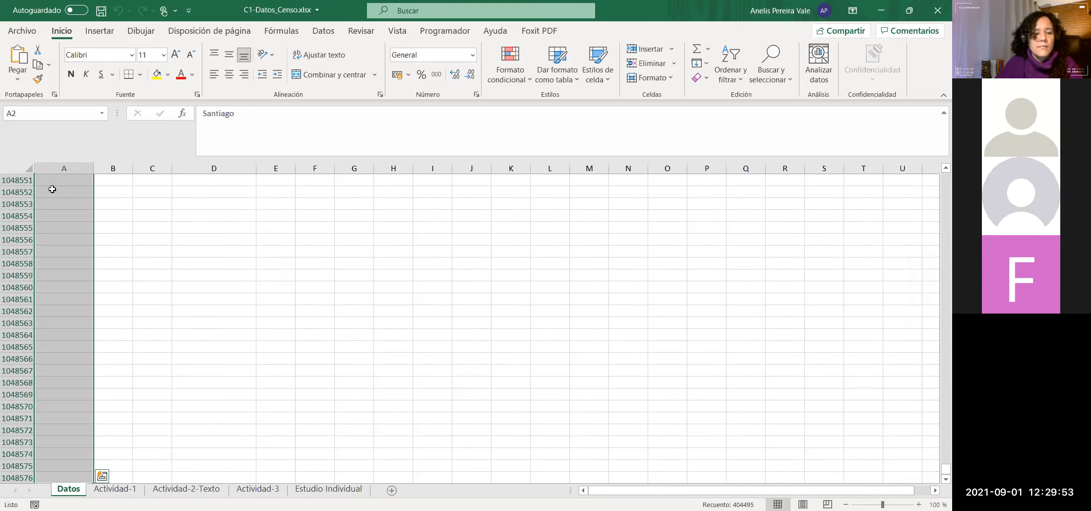
left_click(64, 192)
scroll(164, 241, "up", 8)
scroll(595, 403, "up", 7)
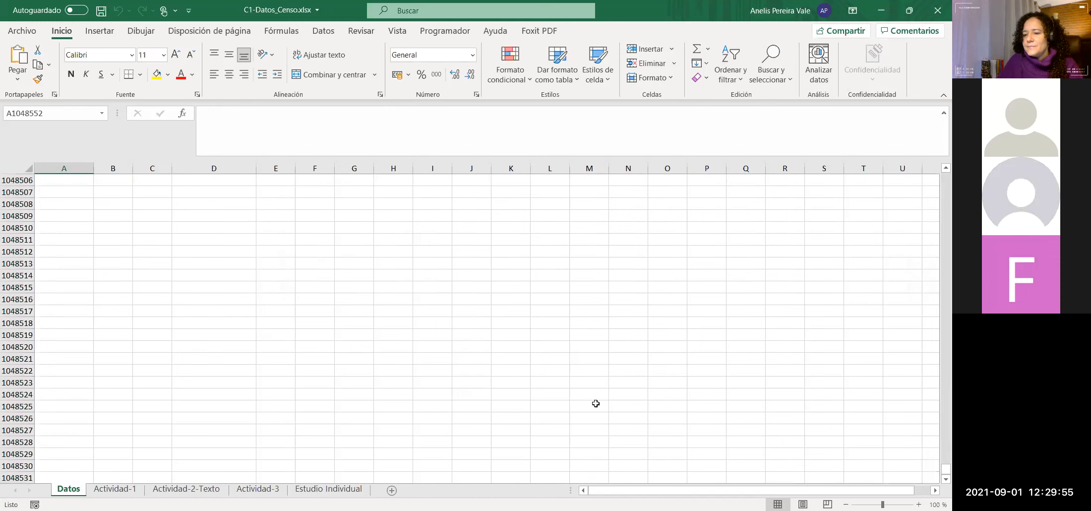
left_click_drag(938, 461, 937, 171)
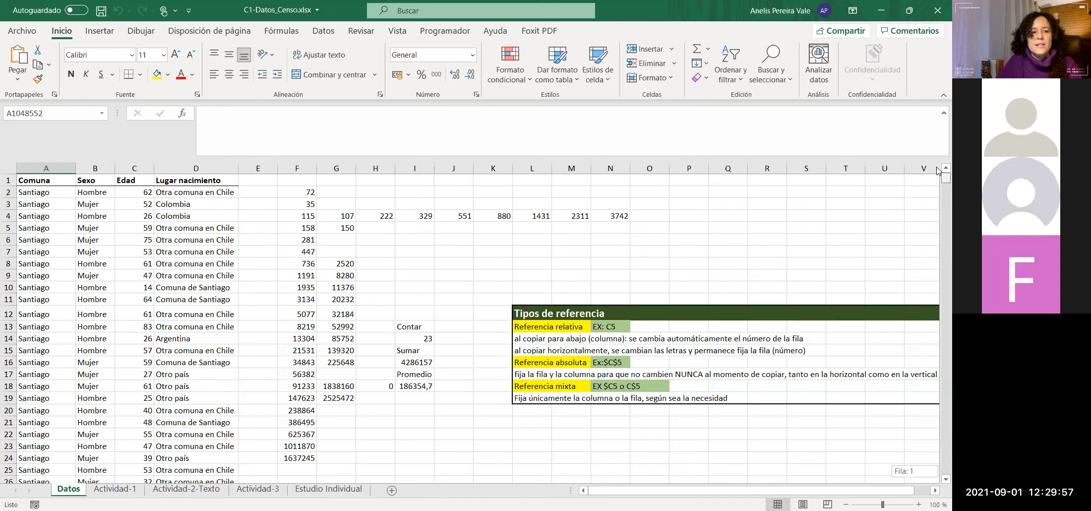
Step: Look up the last record in the Comuna column starting from A2, and return to the beginning of the data
left_click(43, 195)
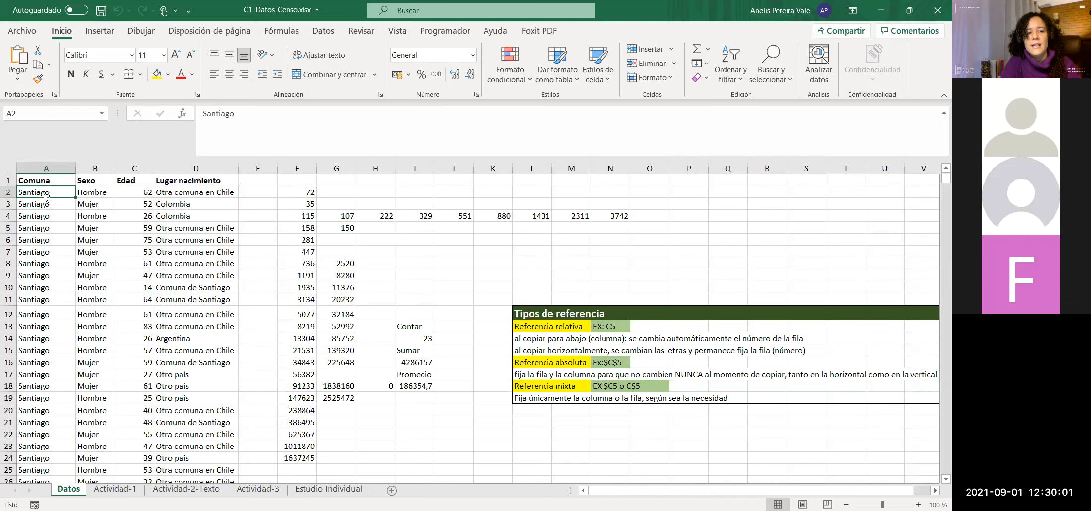
key("ctrl+Down")
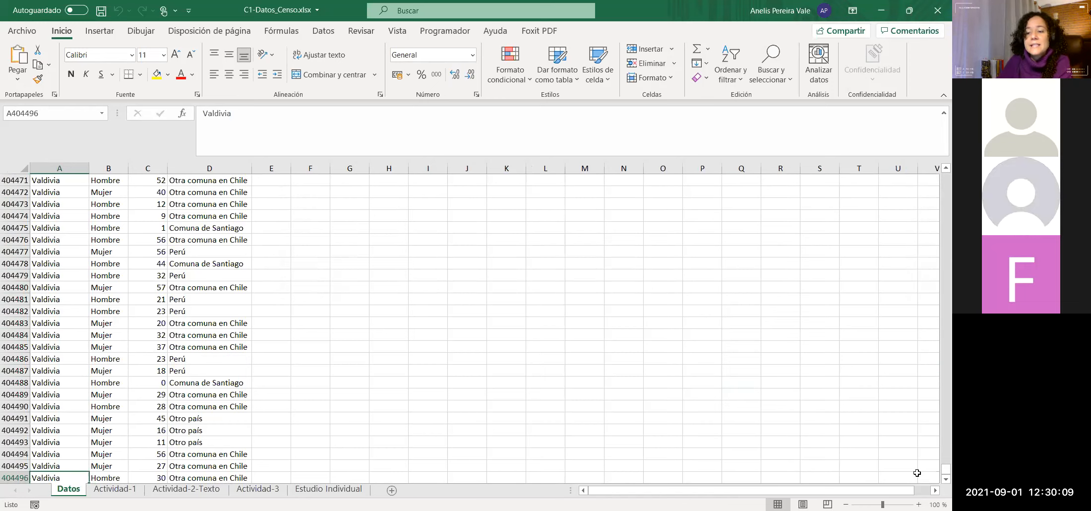
left_click_drag(937, 474, 937, 178)
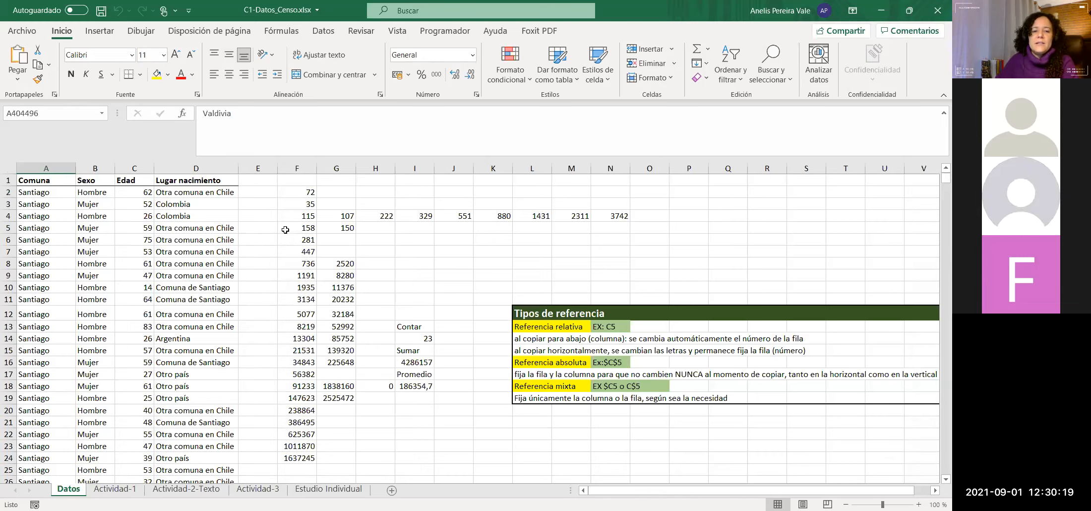
left_click(322, 204)
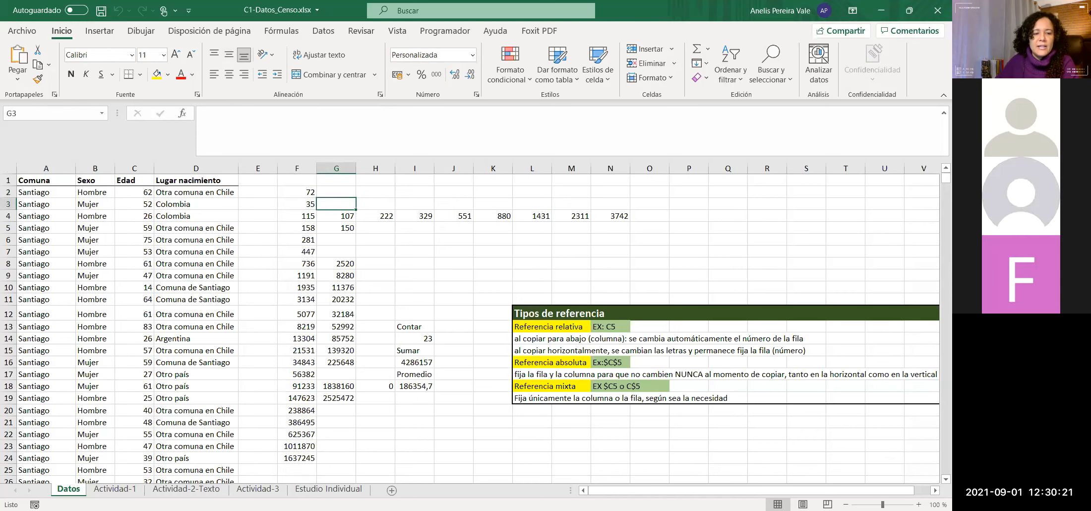
Step: Review the Cantidad de personas en el Censo exercise on Actividad-1 against the census columns on the Datos sheet
left_click(114, 488)
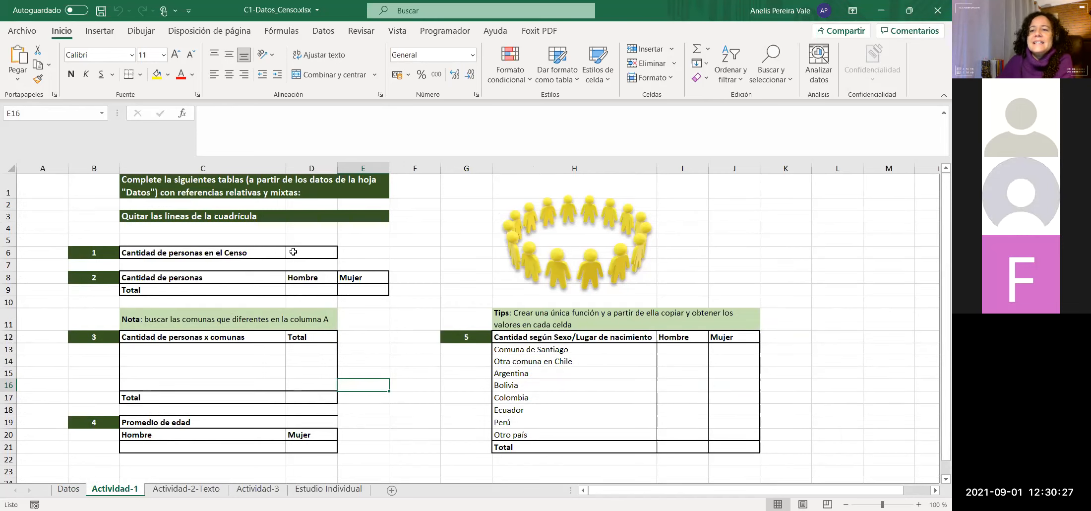
left_click(328, 251)
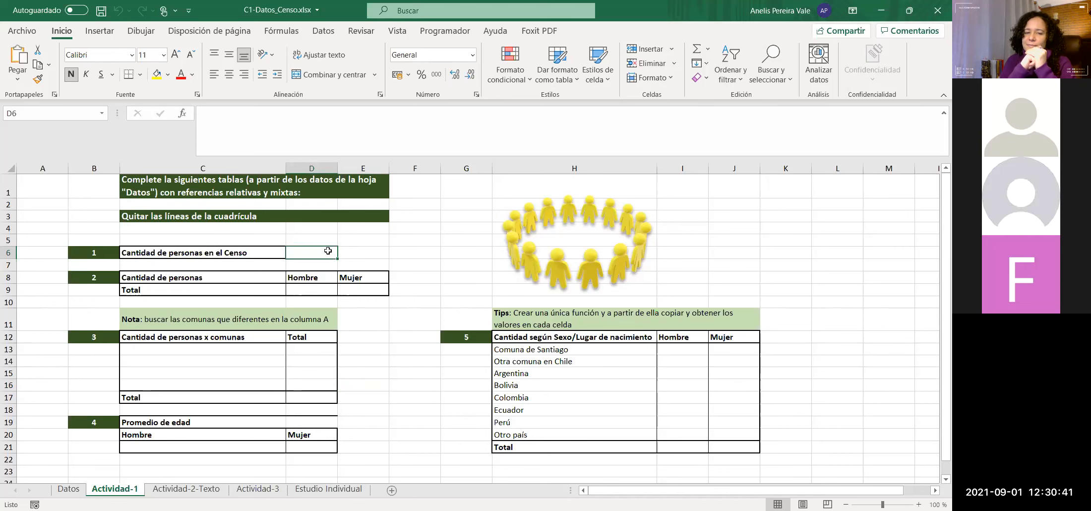
left_click(69, 488)
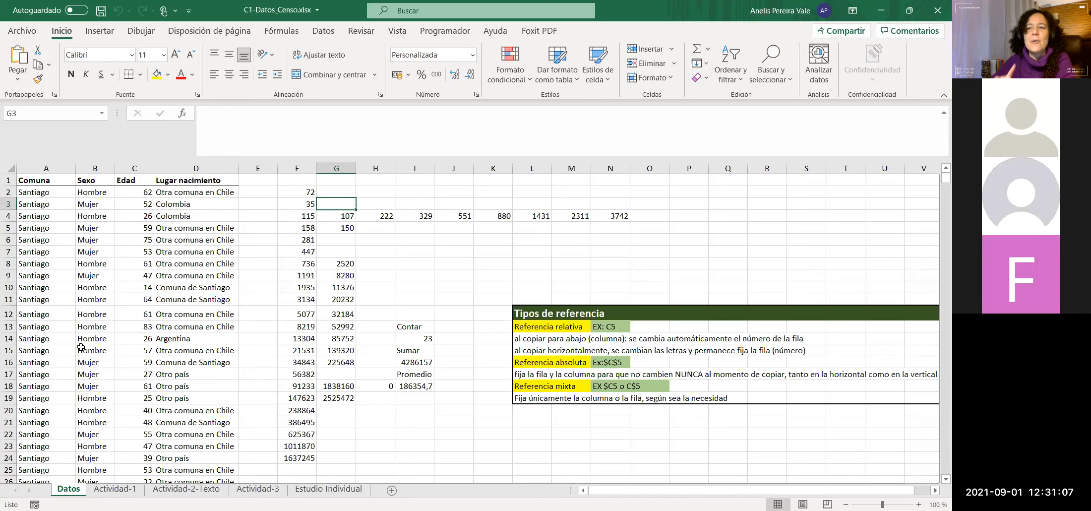
left_click(115, 488)
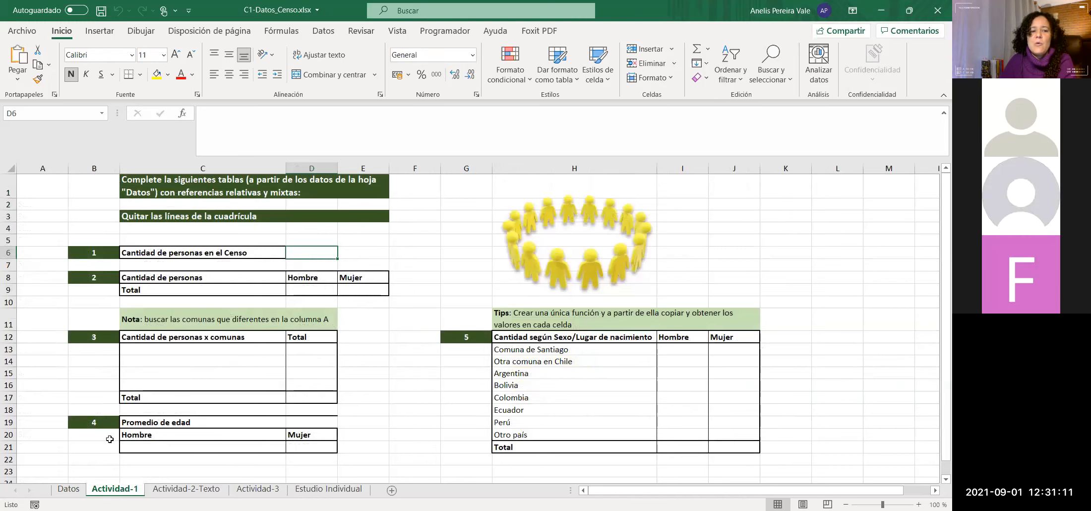
left_click(79, 491)
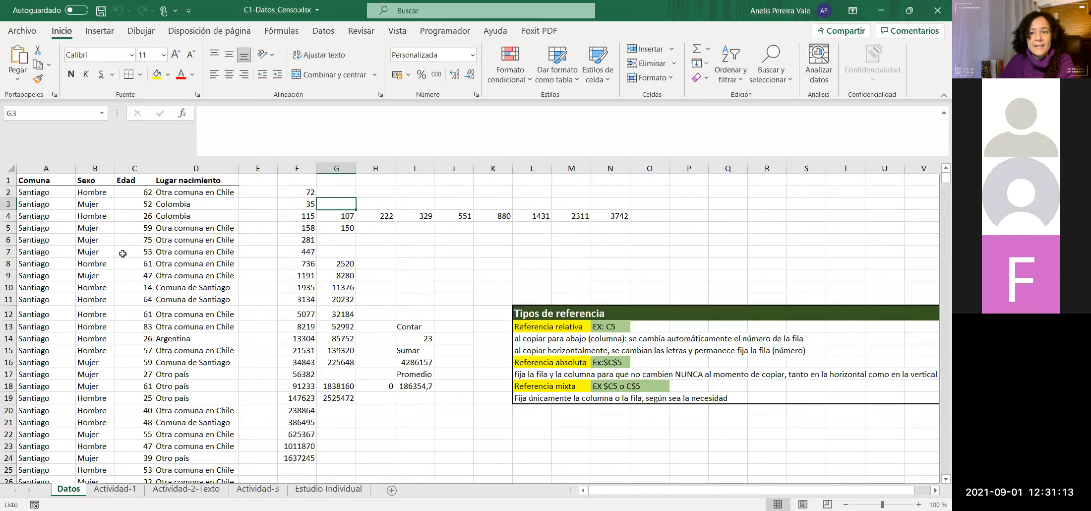
left_click(114, 491)
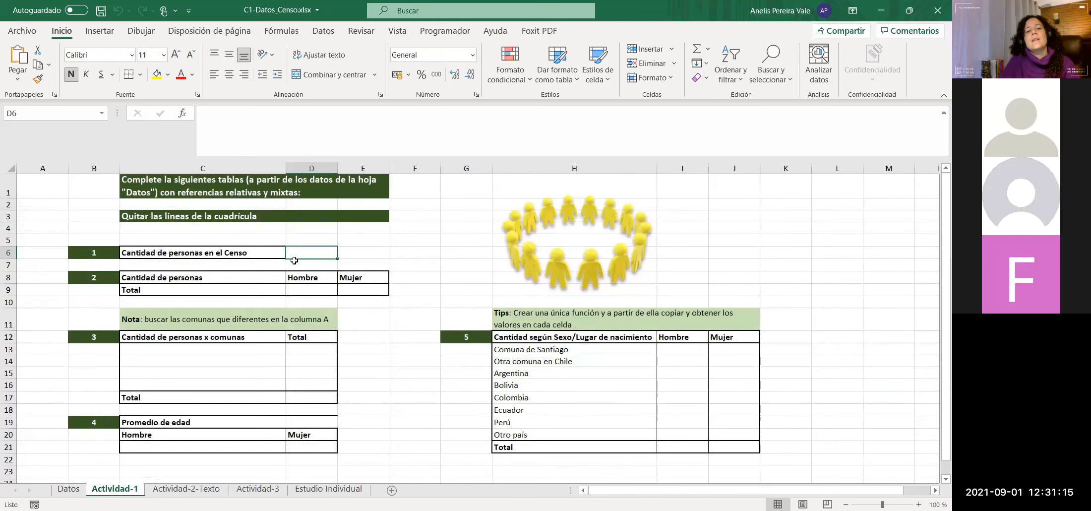
left_click(212, 121)
type("=")
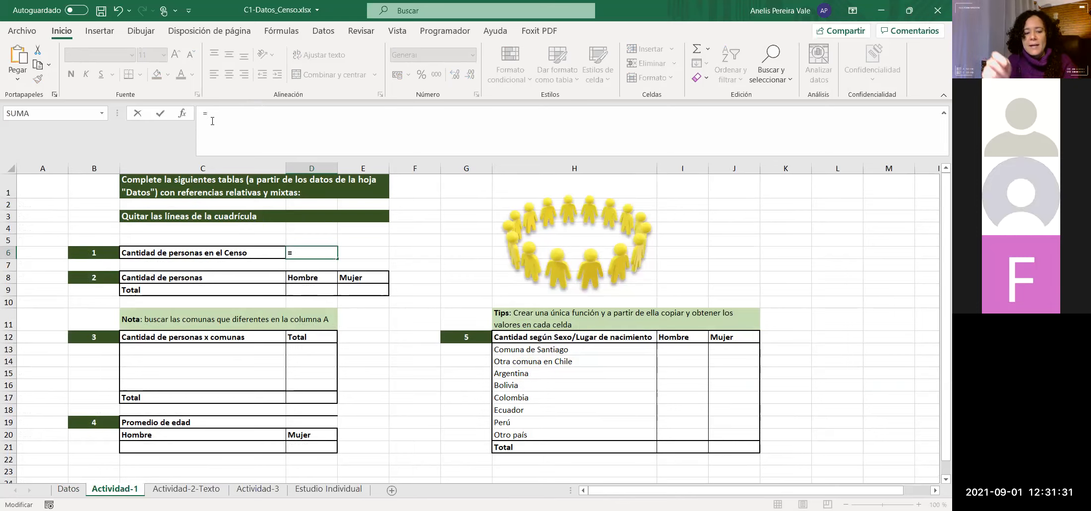
type("C")
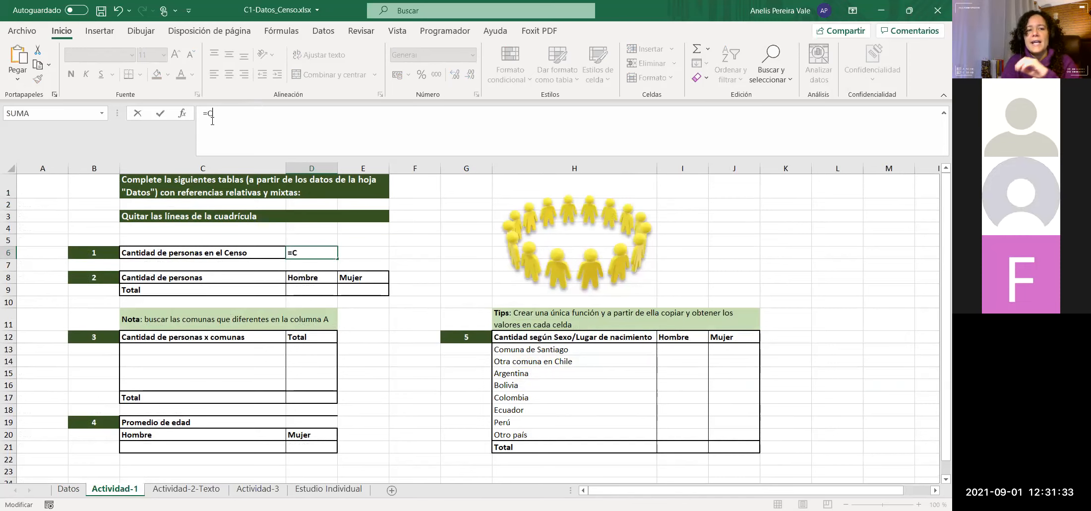
type("o")
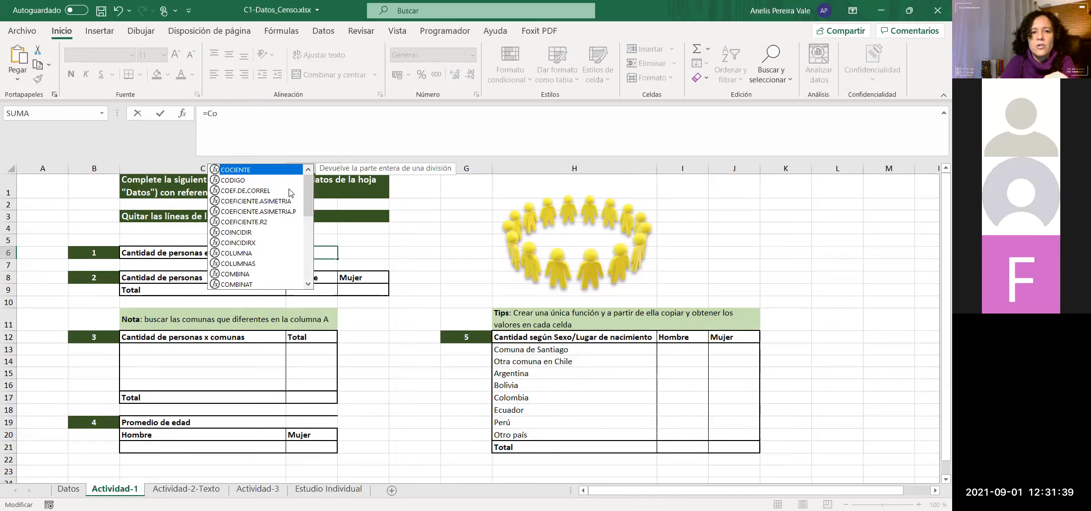
type("n")
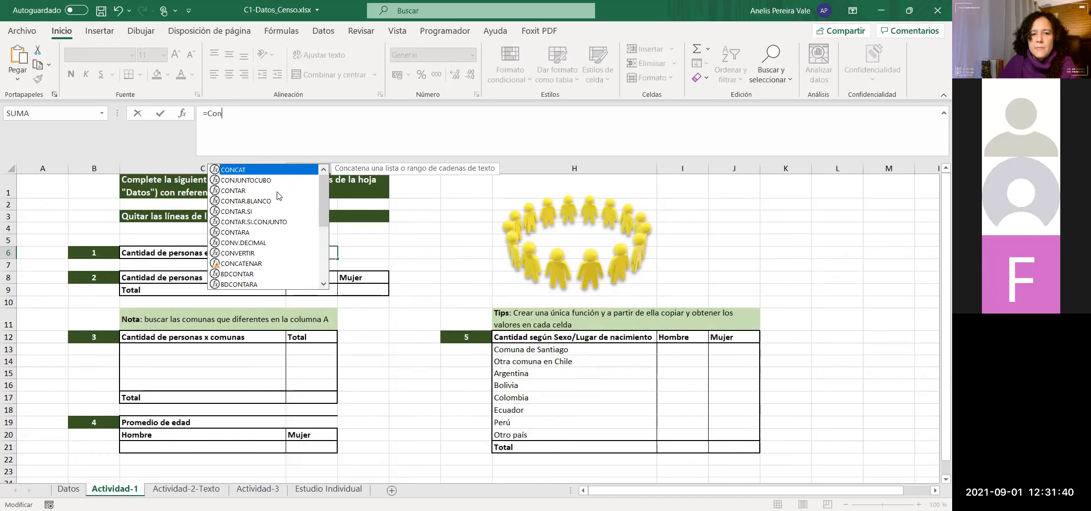
left_click(236, 193)
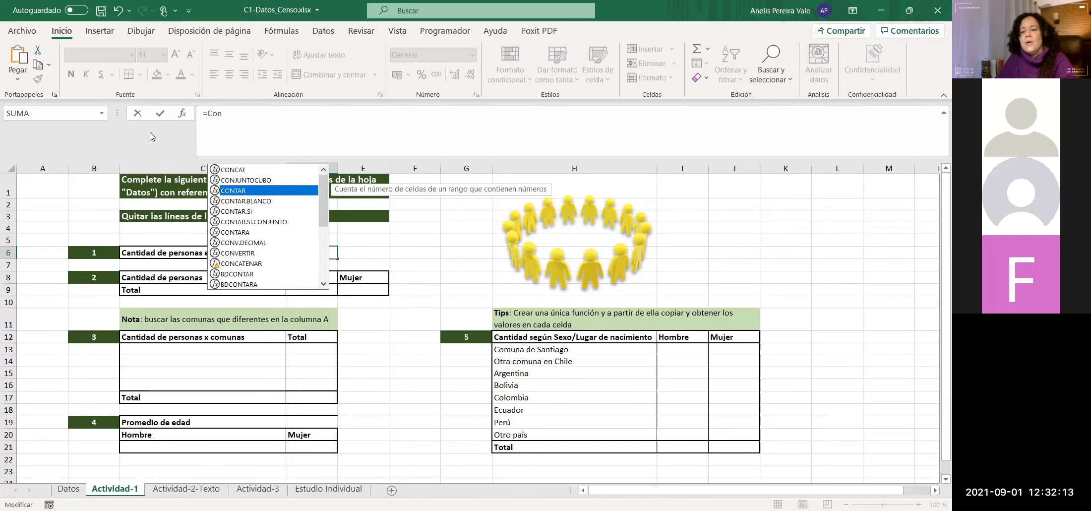
key("Escape")
left_click(68, 488)
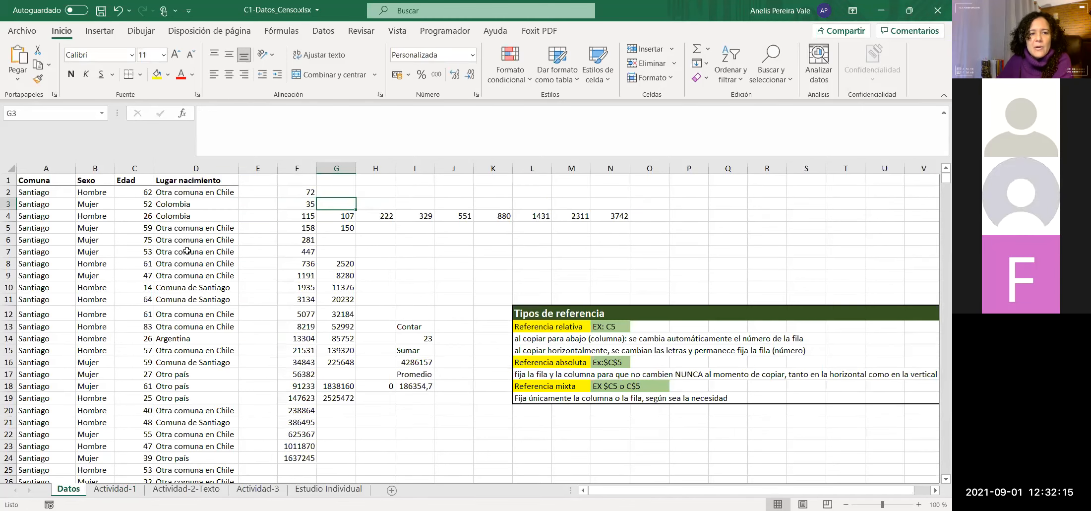
left_click(88, 192)
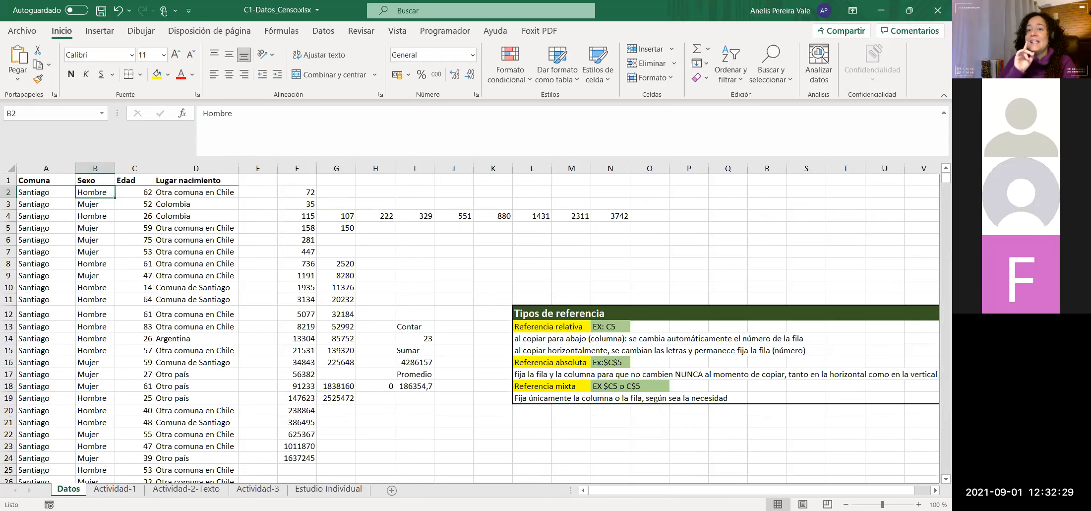
left_click(115, 489)
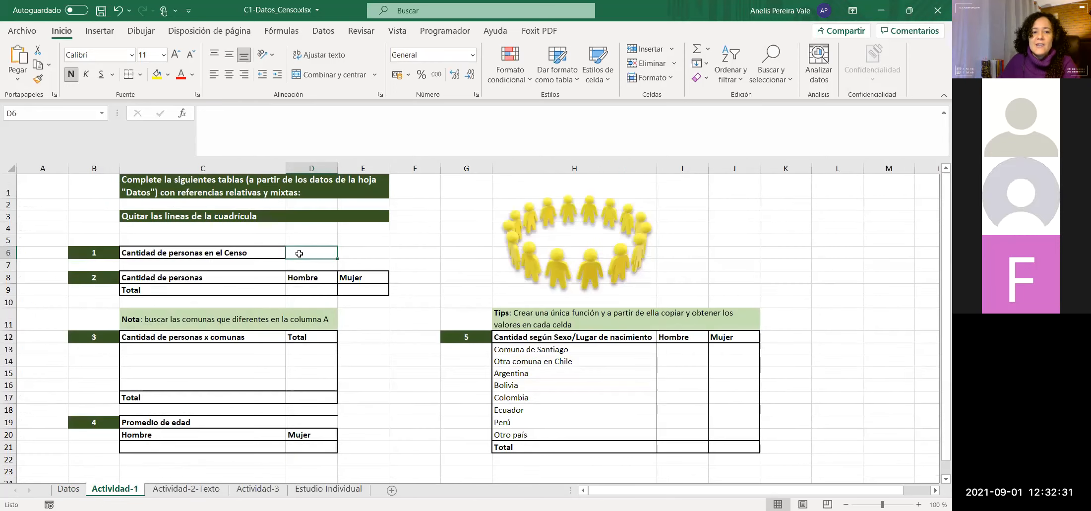
Step: Count the people in the census in D6 from the Edad column with =CONTAR(Datos!C2:C404496)
left_click(217, 123)
type("=cont")
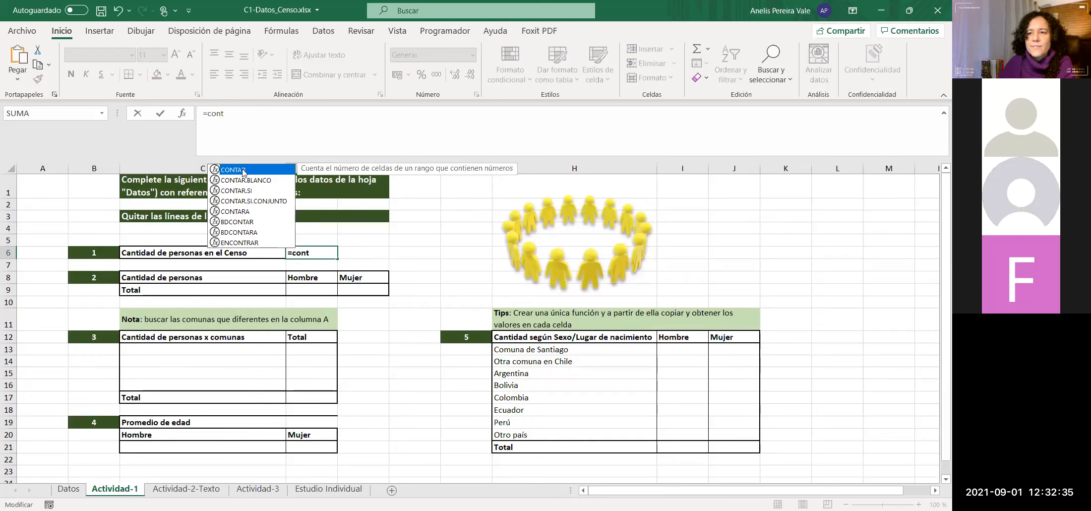
key("Tab")
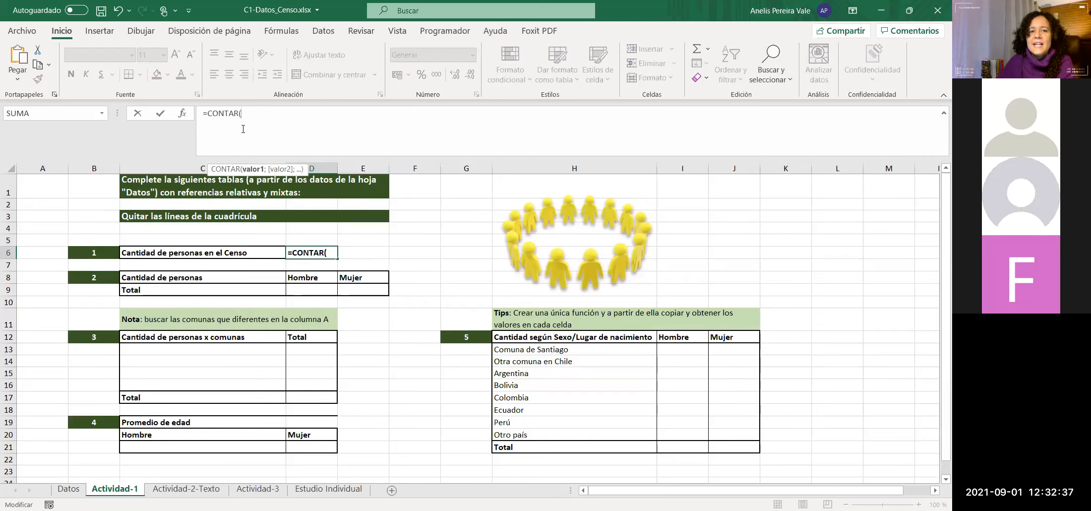
key("BackSpace")
key("BackSpace")
key("BackSpace")
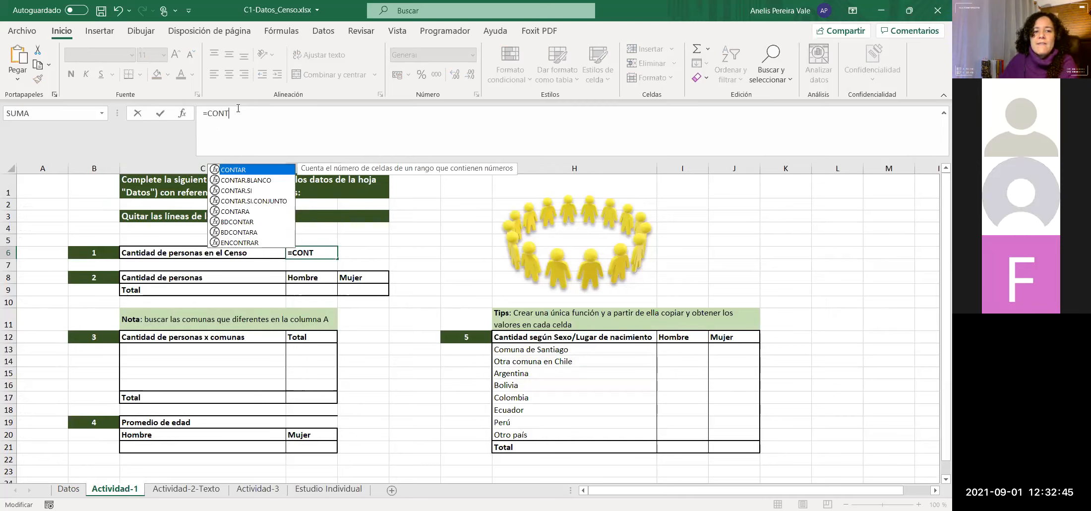
key("Tab")
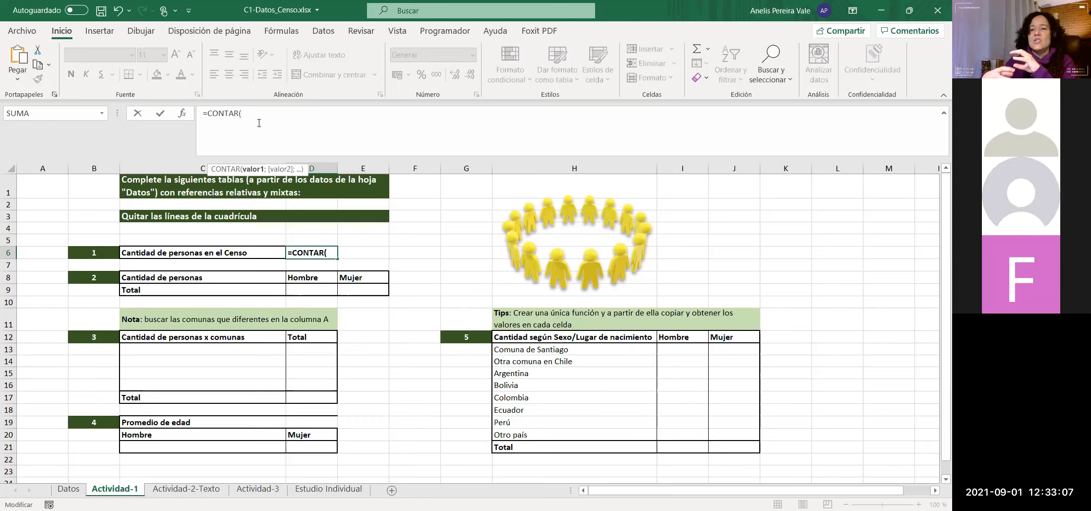
left_click(71, 489)
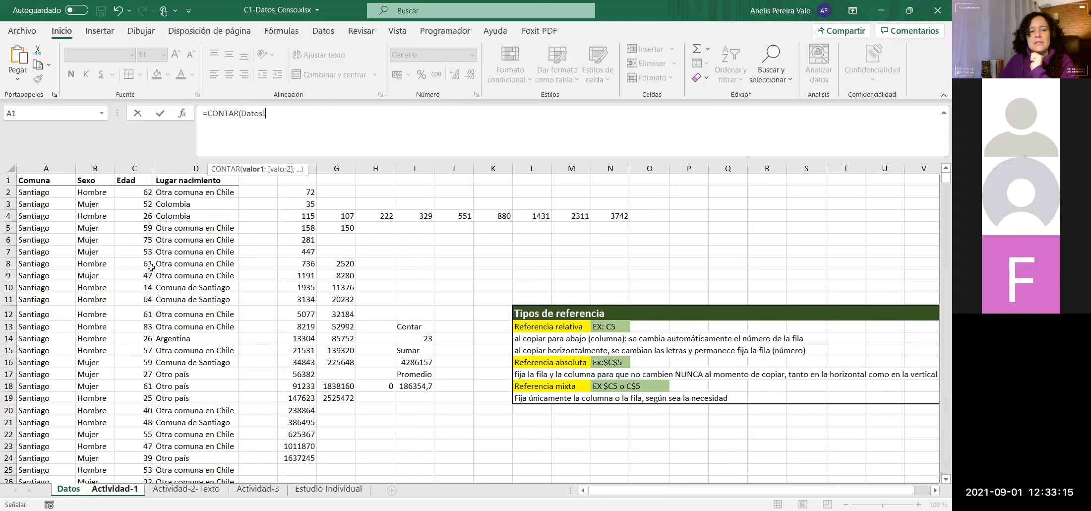
left_click(127, 192)
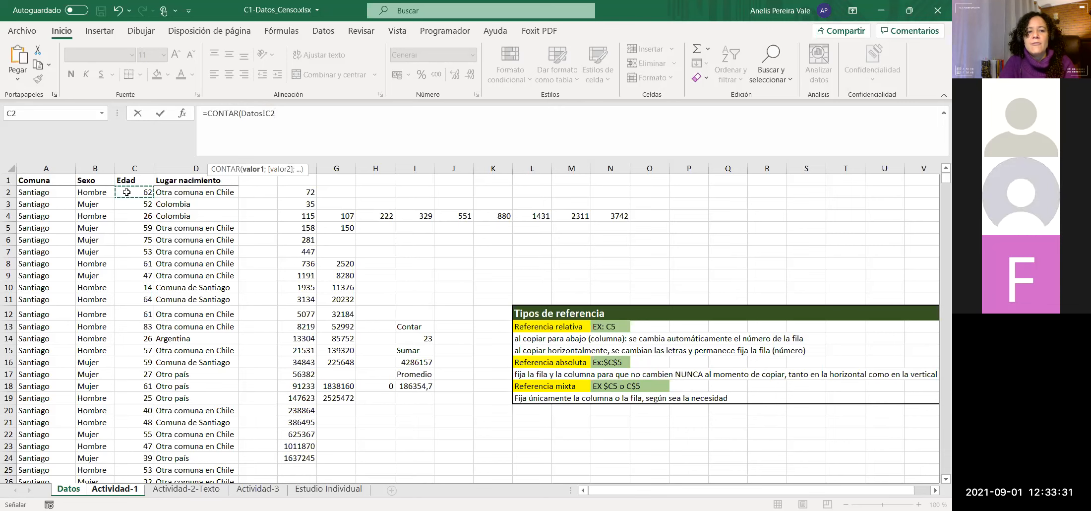
key("ctrl+shift+Down")
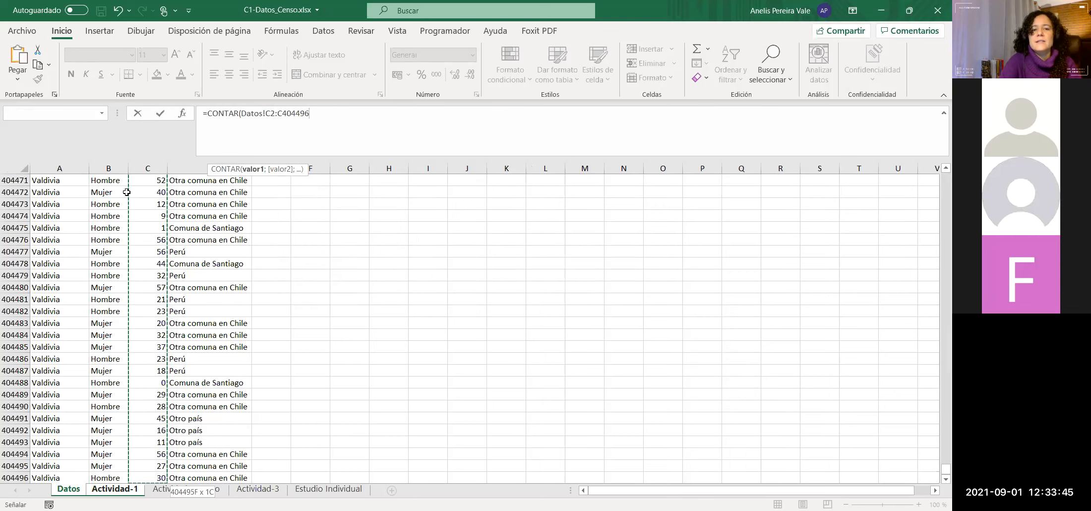
type(")")
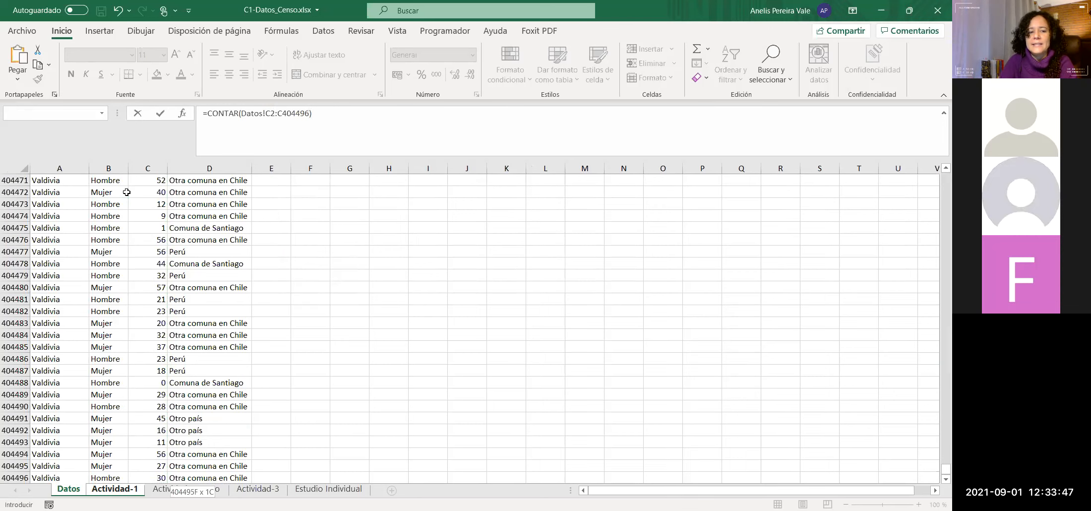
key("Return")
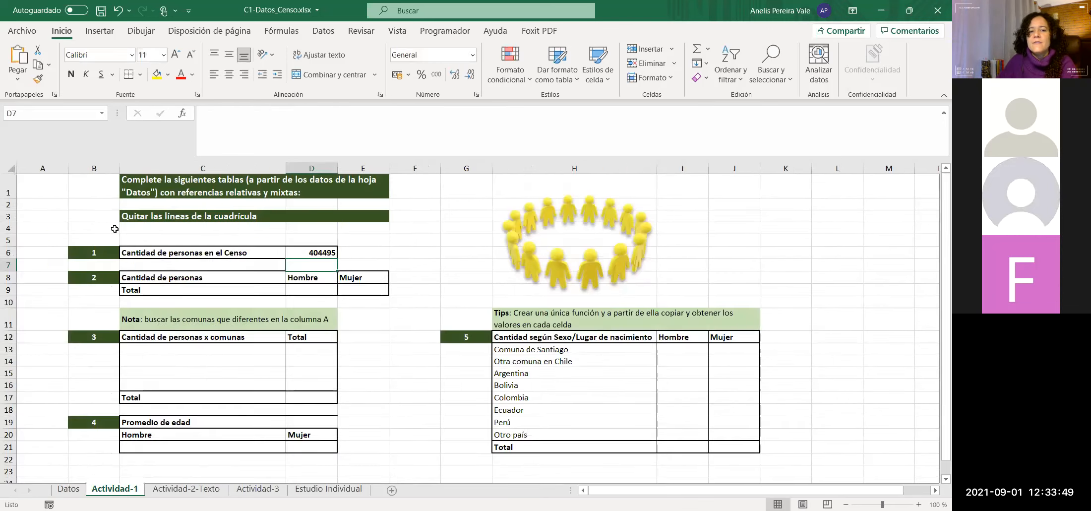
left_click(307, 253)
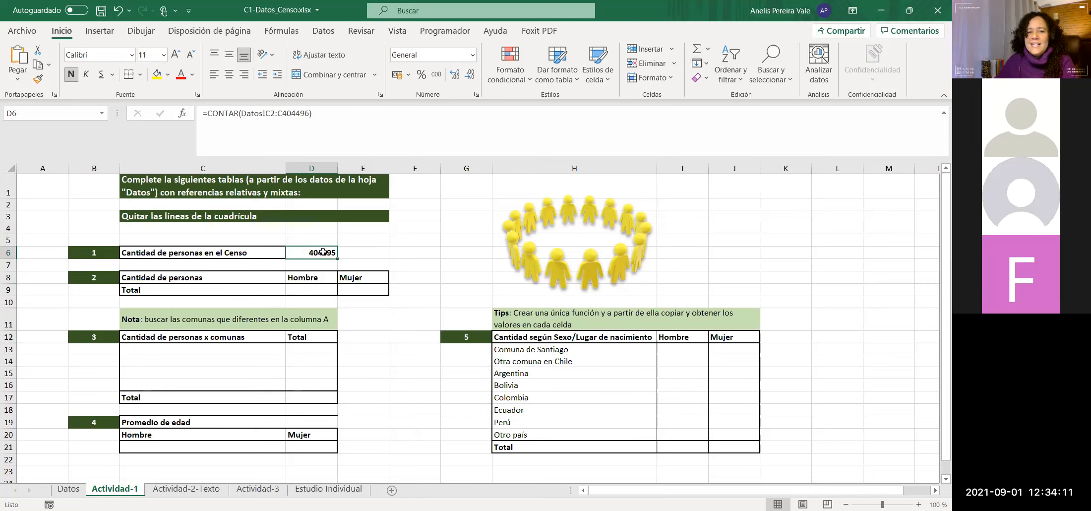
Step: Try counting the Sexo column records in E6 with =CONTAR(Datos!B2:B404496)
left_click(356, 249)
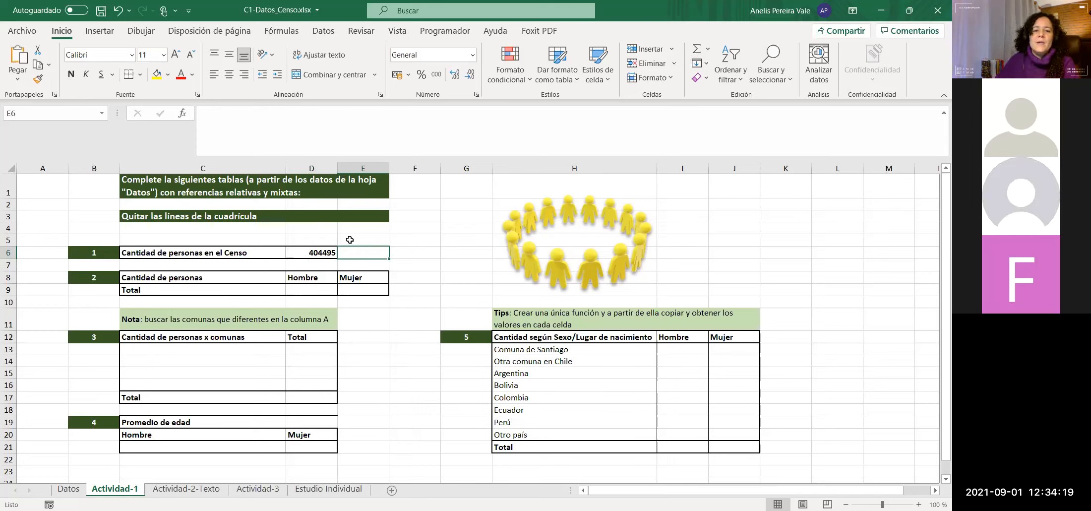
type("=")
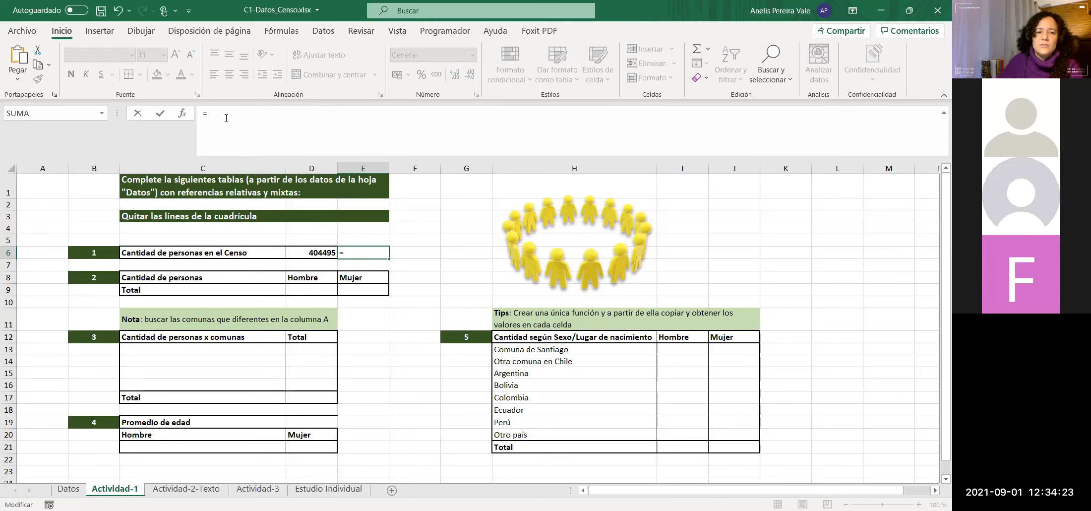
type("com")
key("BackSpace")
type("n")
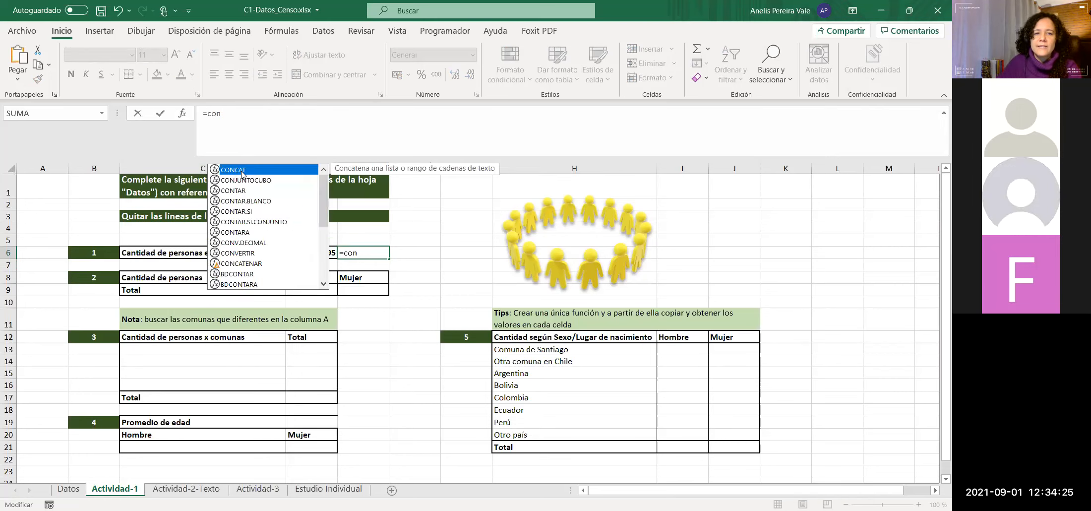
double_click(242, 190)
left_click(68, 488)
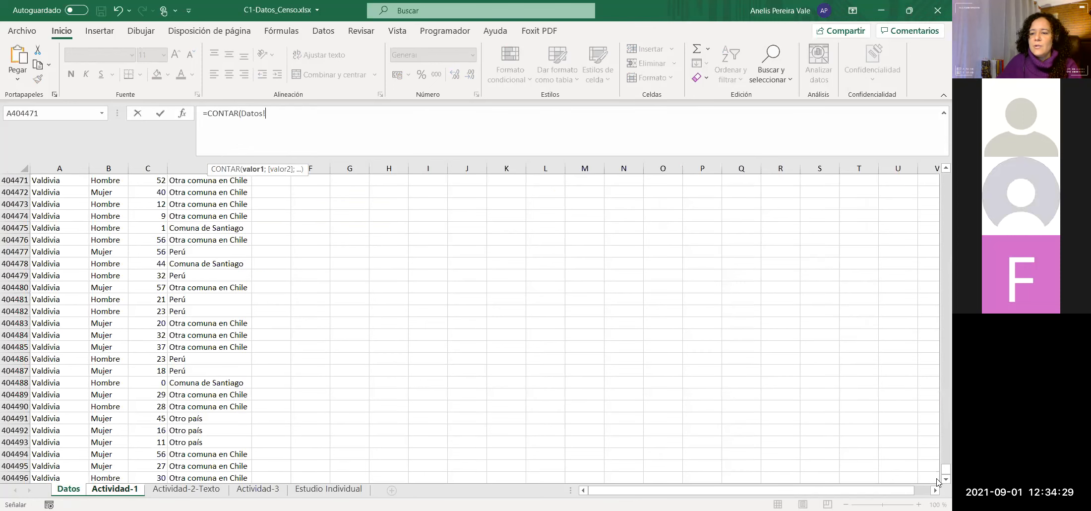
left_click_drag(945, 469, 944, 176)
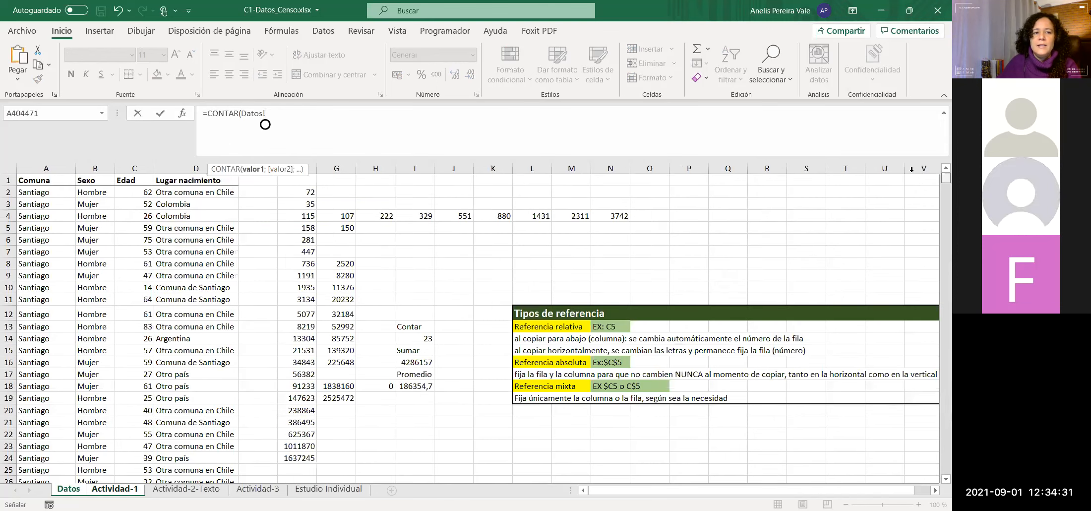
left_click(96, 191)
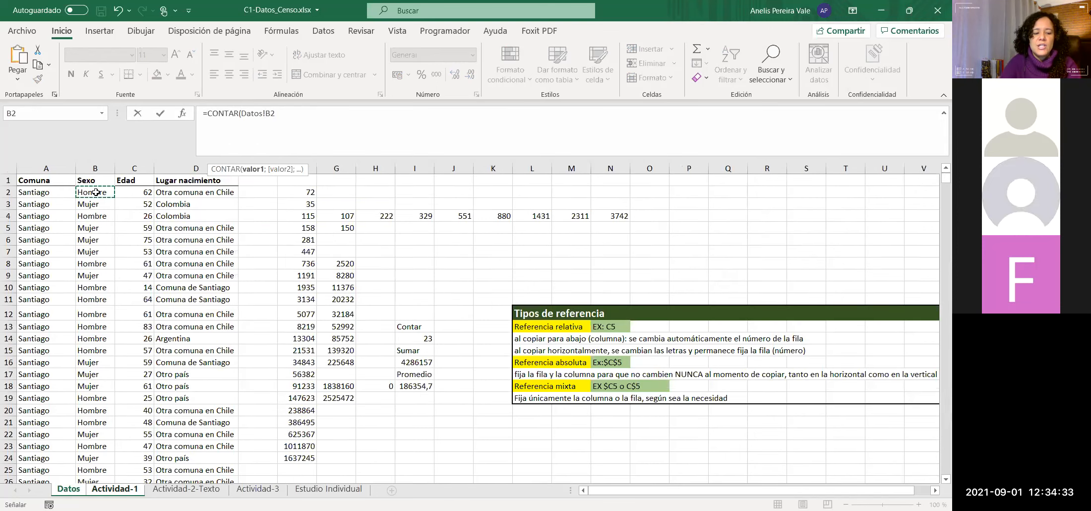
key("ctrl+shift+Down")
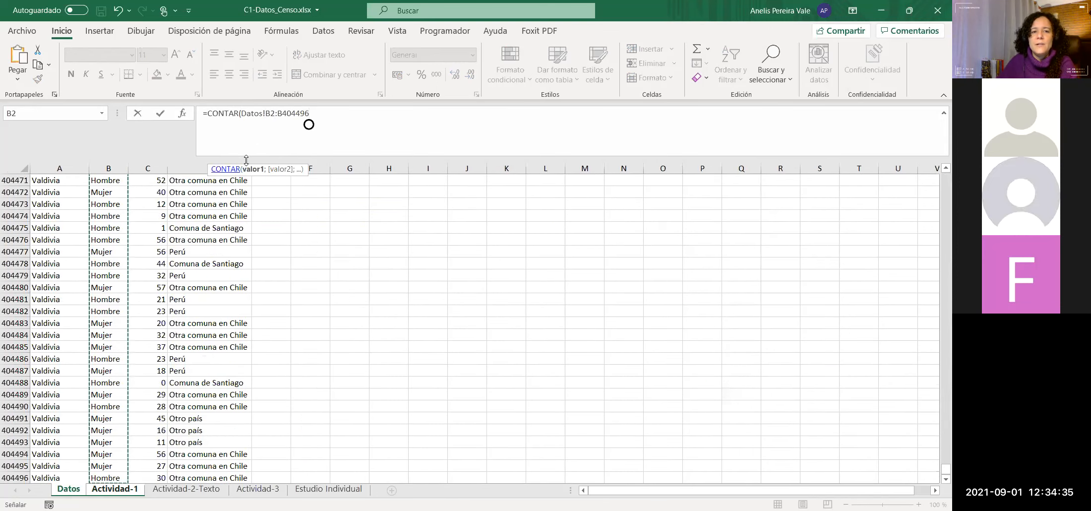
type(")")
key("Return")
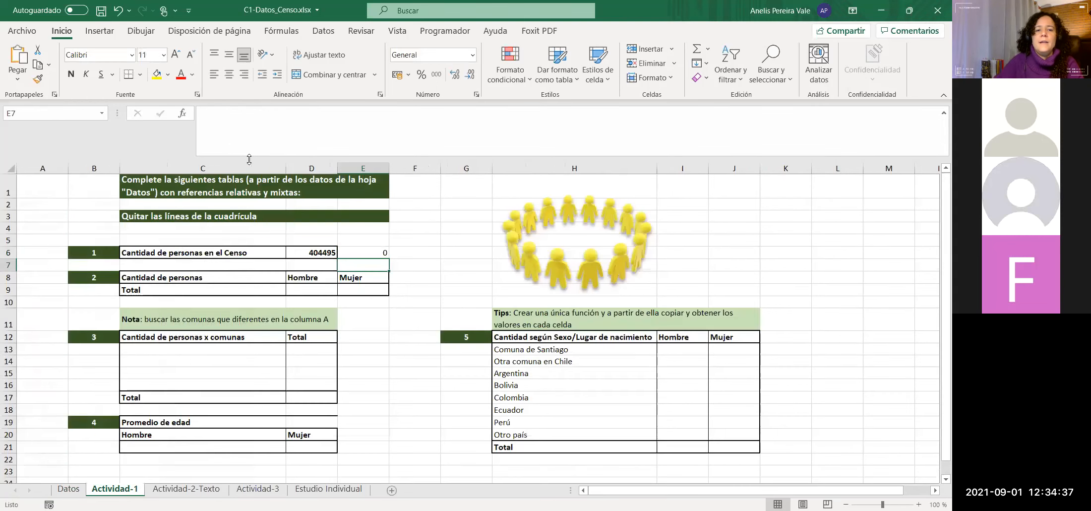
left_click(354, 251)
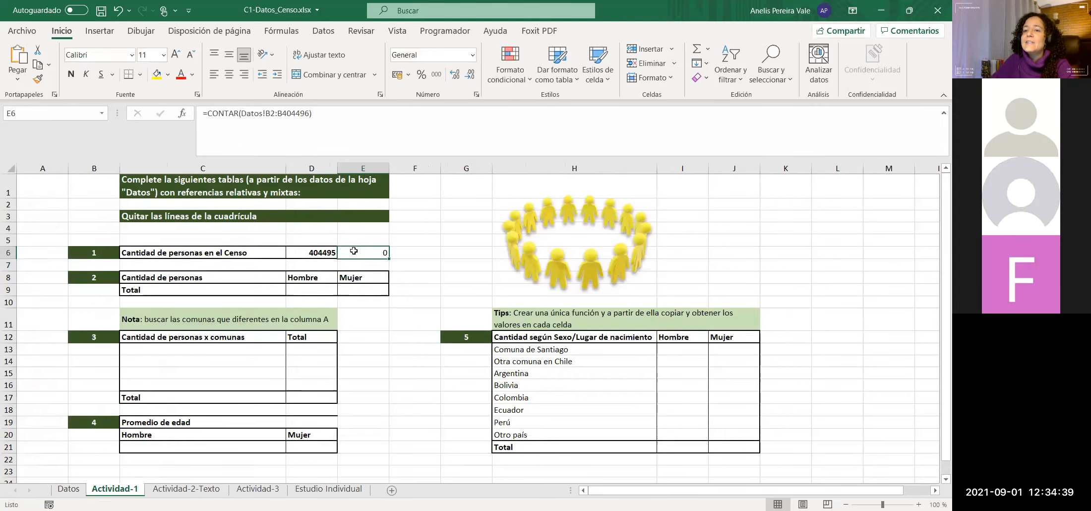
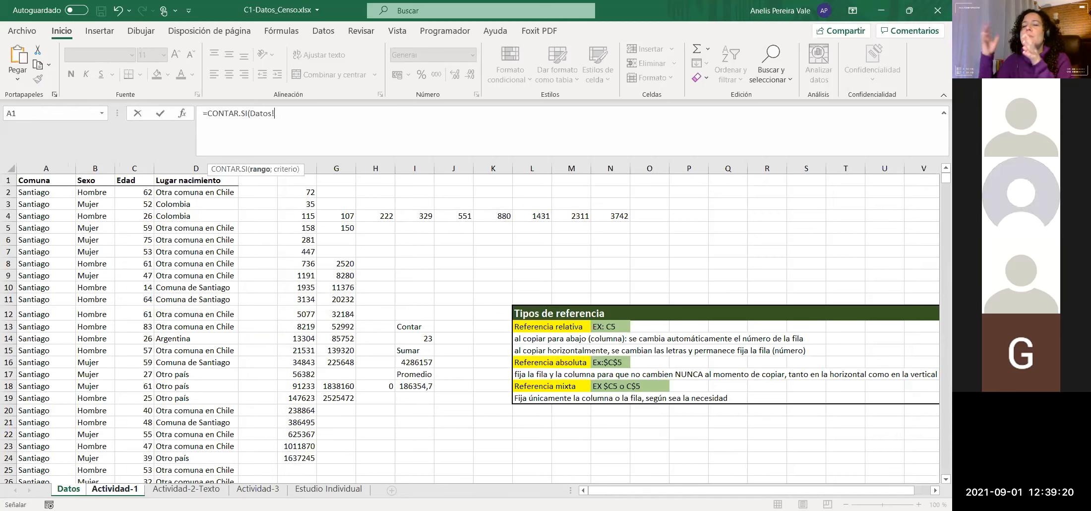
Step: Count the men in D9 of Actividad-1 from the Sexo column with =CONTAR.SI(Datos!B2:B404496;"Hombre")
left_click(95, 192)
key("ctrl+shift+Down")
type(";")
left_click(115, 489)
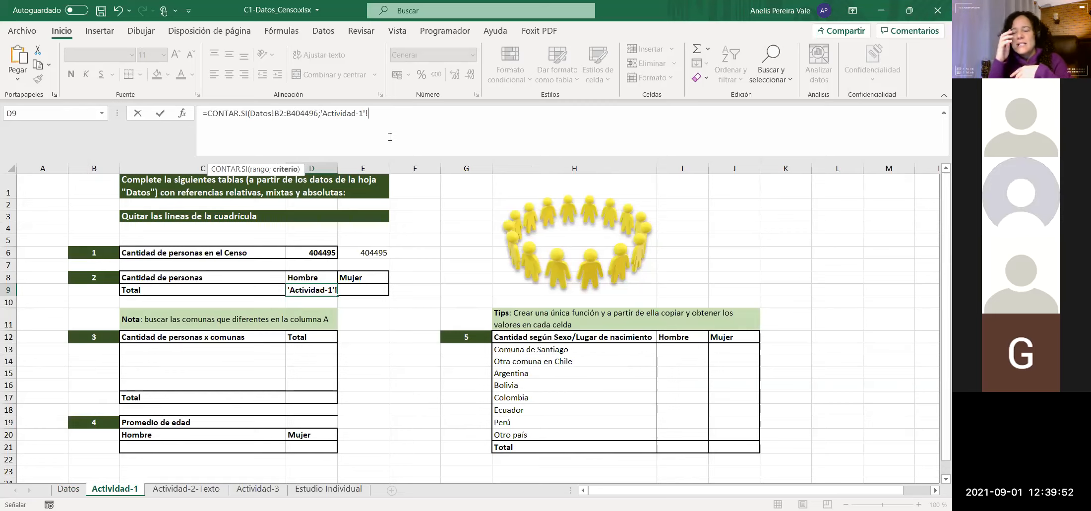
key("BackSpace")
key("BackSpace")
key("BackSpace")
key("BackSpace")
key("BackSpace")
key("BackSpace")
key("BackSpace")
key("BackSpace")
key("BackSpace")
key("BackSpace")
key("BackSpace")
key("BackSpace")
key("BackSpace")
key("BackSpace")
type("\"Hombre\")")
key("Return")
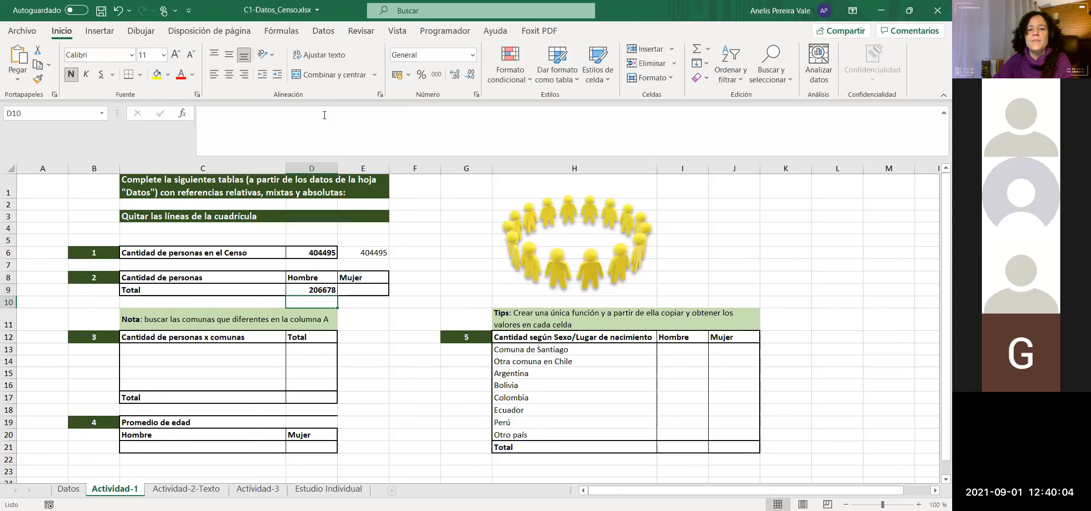
Step: Format the Hombre total in D9 as a number with thousands separator and 0 decimal places
left_click(316, 291)
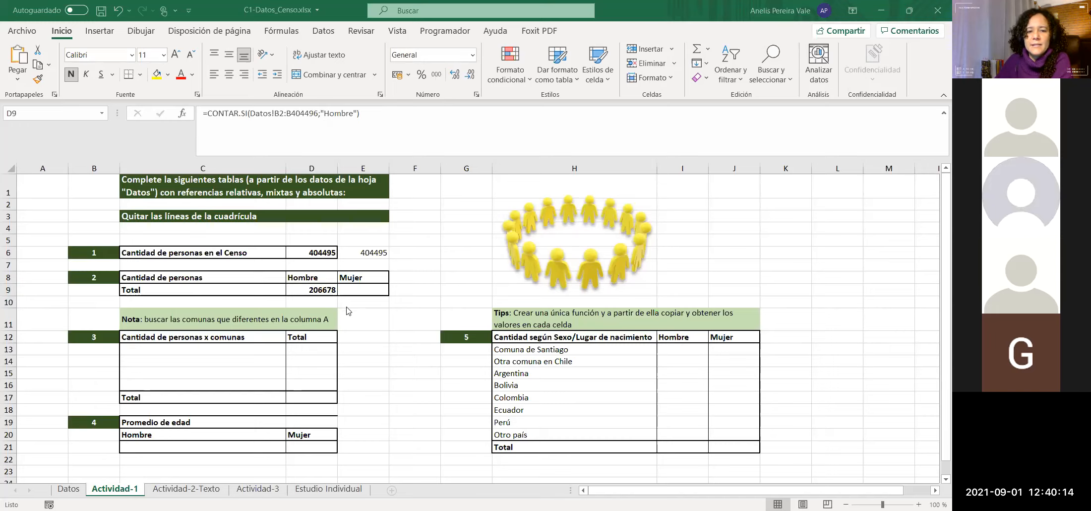
left_click(436, 75)
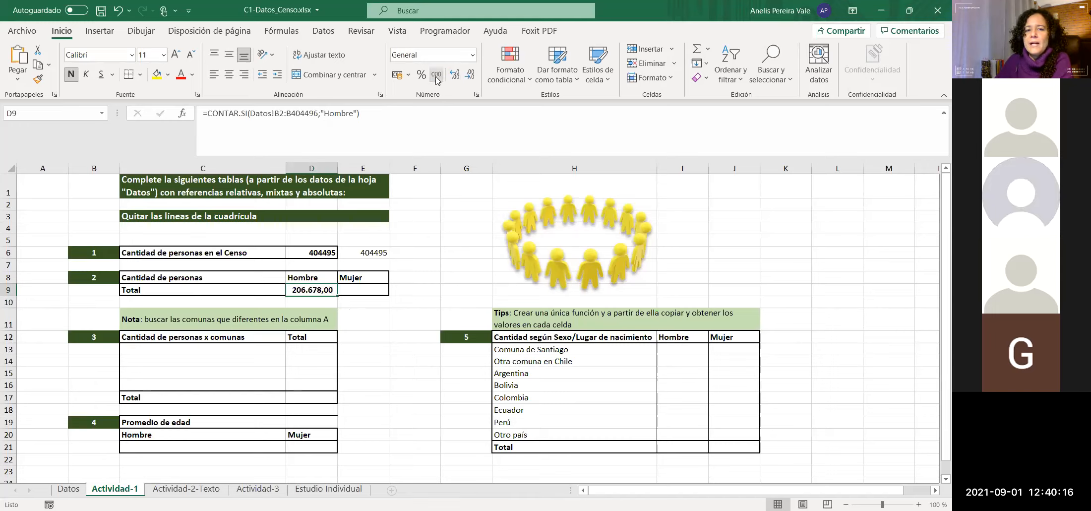
right_click(311, 291)
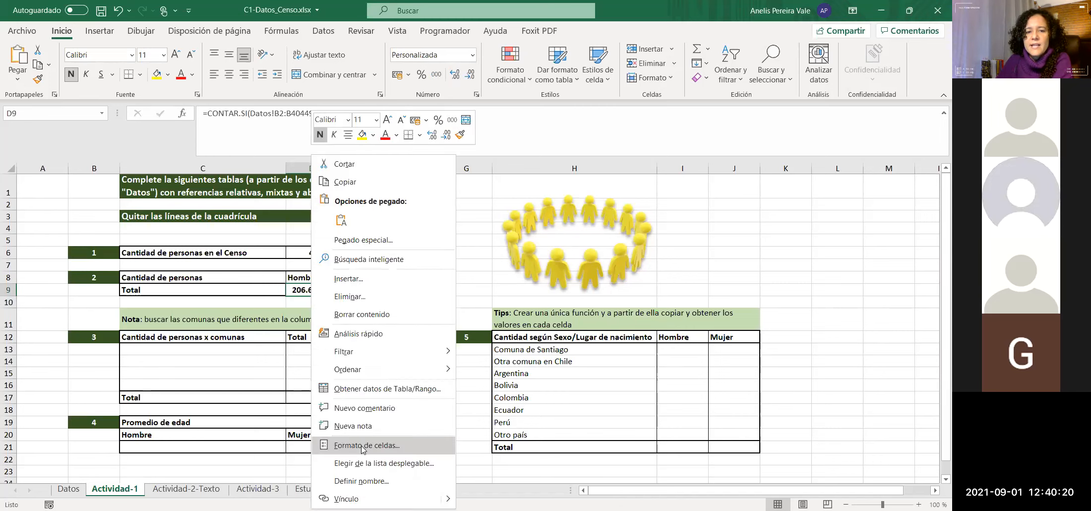
left_click(362, 446)
left_click(228, 264)
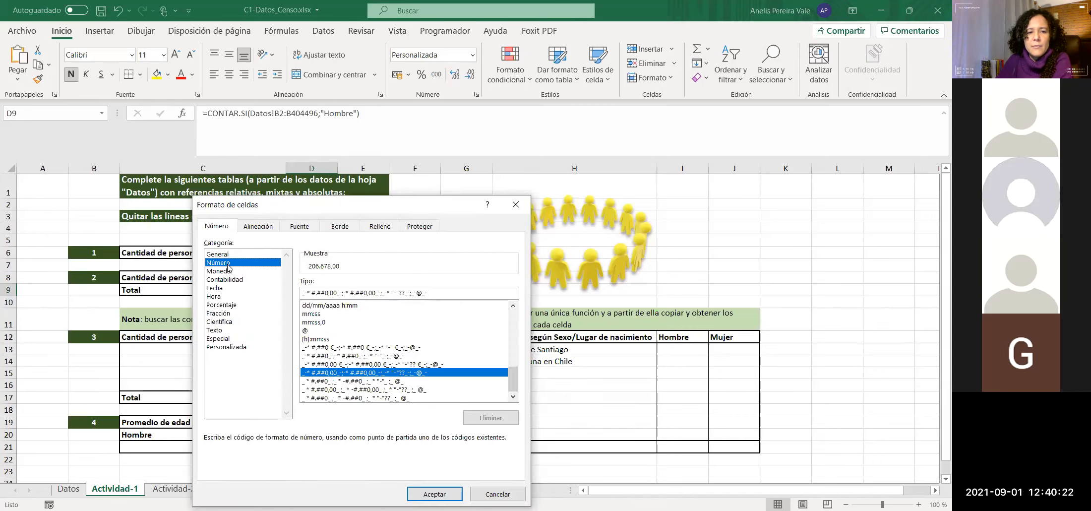
left_click(405, 285)
left_click(405, 285)
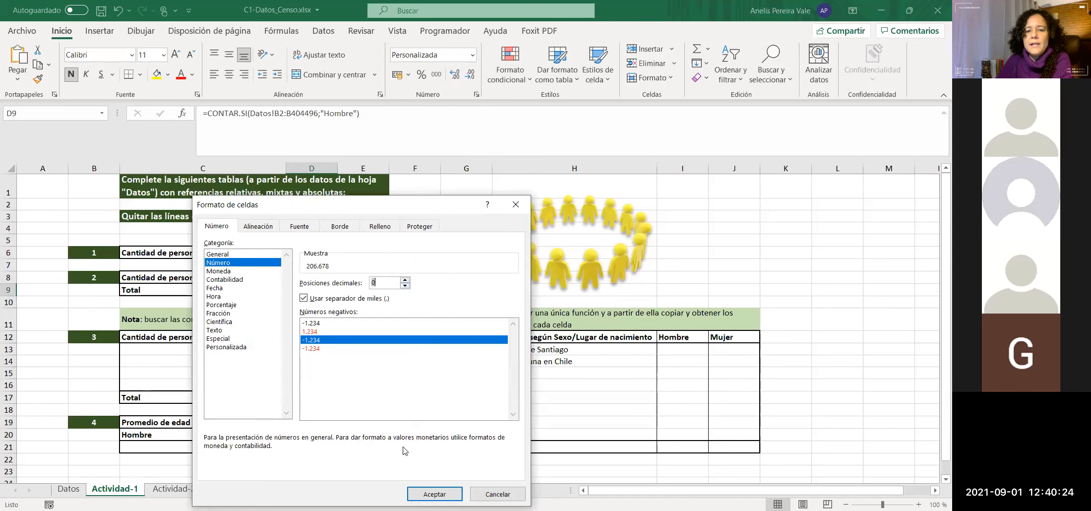
left_click(413, 493)
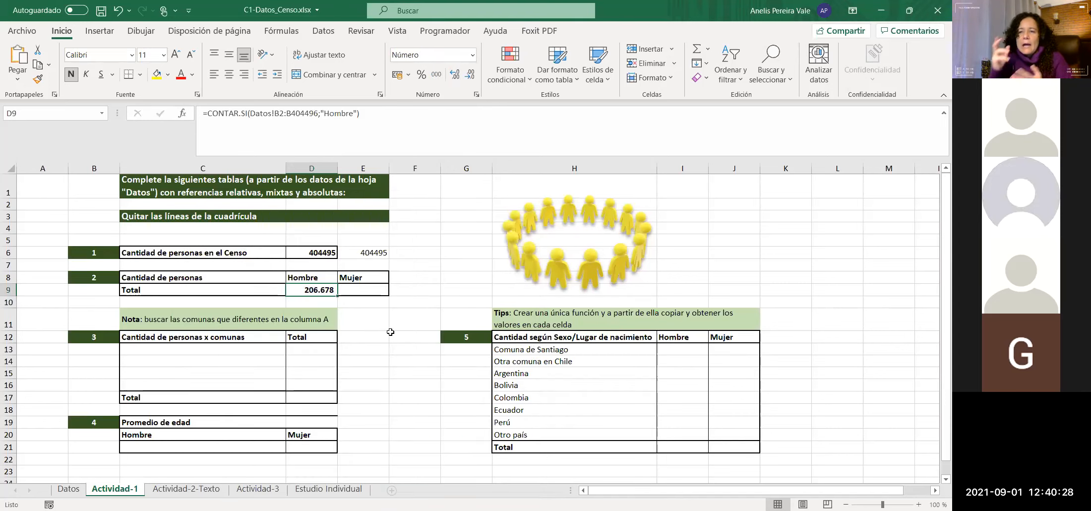
Step: Format the census total in D6 as a number with thousands separator and 0 decimal places
right_click(306, 253)
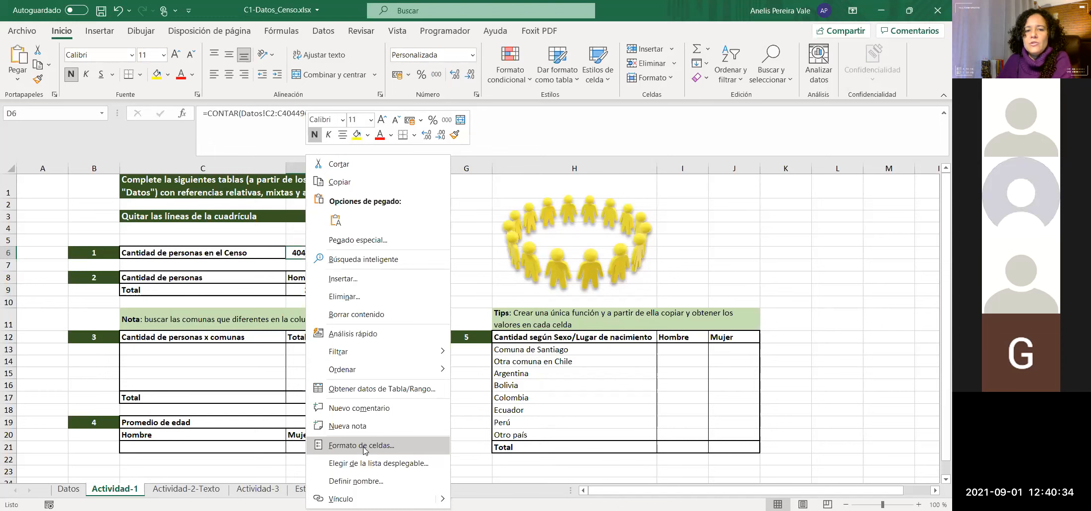
left_click(364, 448)
left_click(225, 263)
left_click(406, 286)
left_click(407, 286)
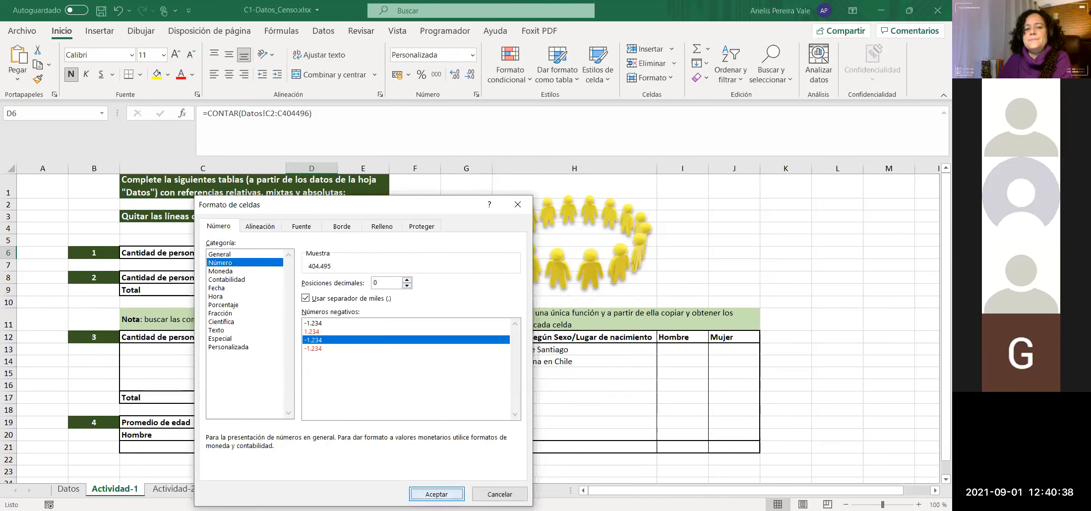
left_click(437, 494)
left_click(406, 281)
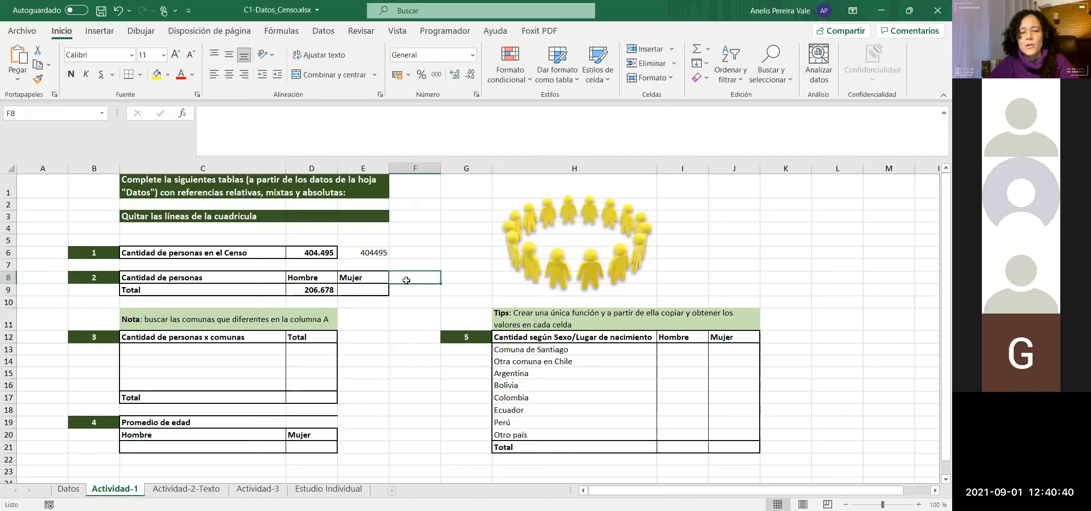
Step: Replace the "Hombre" text criterion in the D9 formula with a reference to header cell D8
left_click(349, 291)
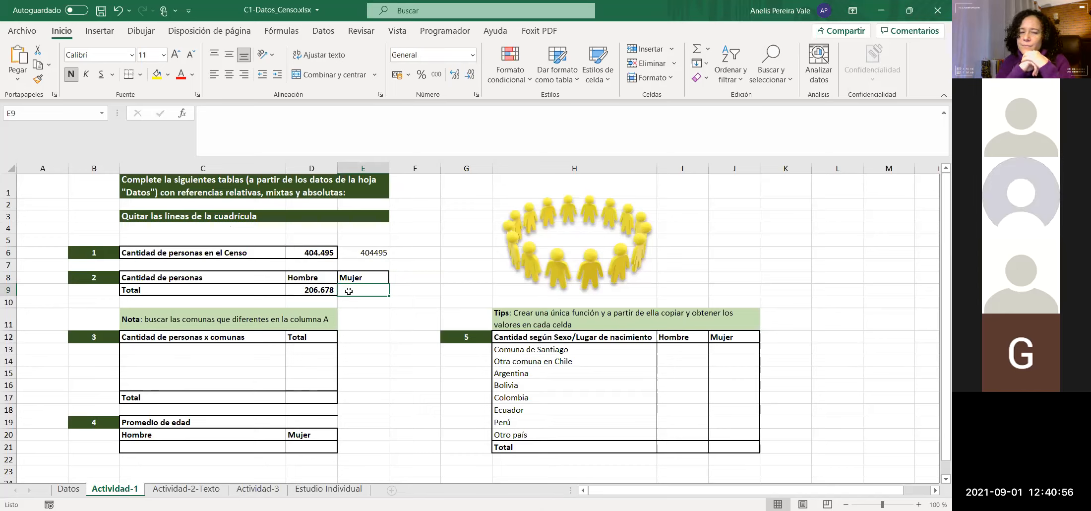
left_click(320, 291)
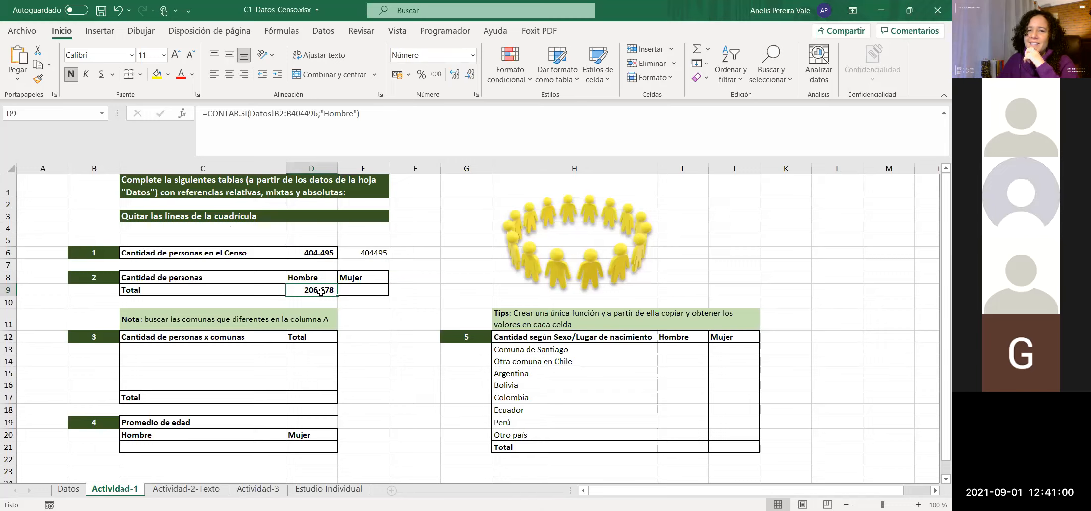
left_click(360, 113)
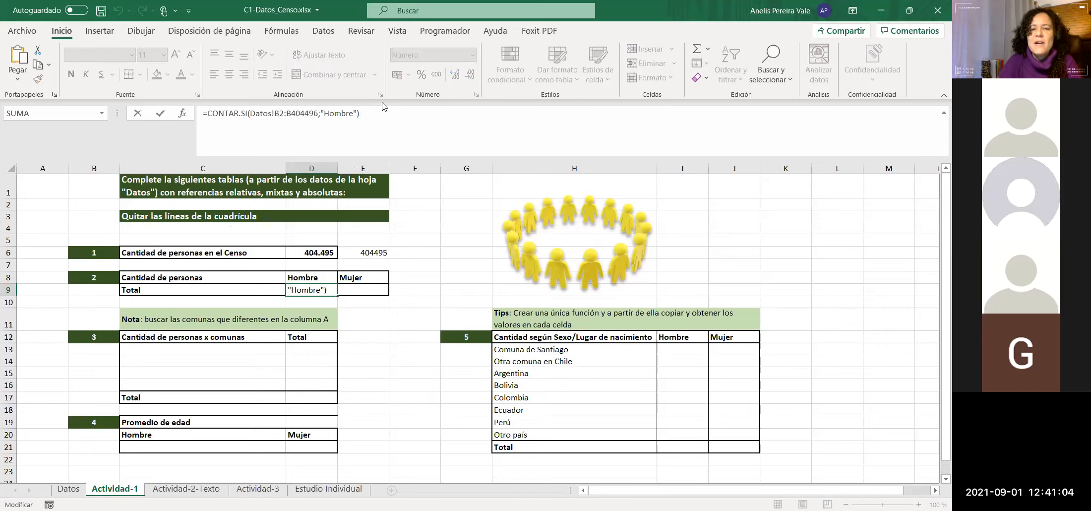
key("BackSpace")
key("BackSpace")
key("BackSpace")
key("BackSpace")
key("BackSpace")
key("BackSpace")
key("BackSpace")
key("BackSpace")
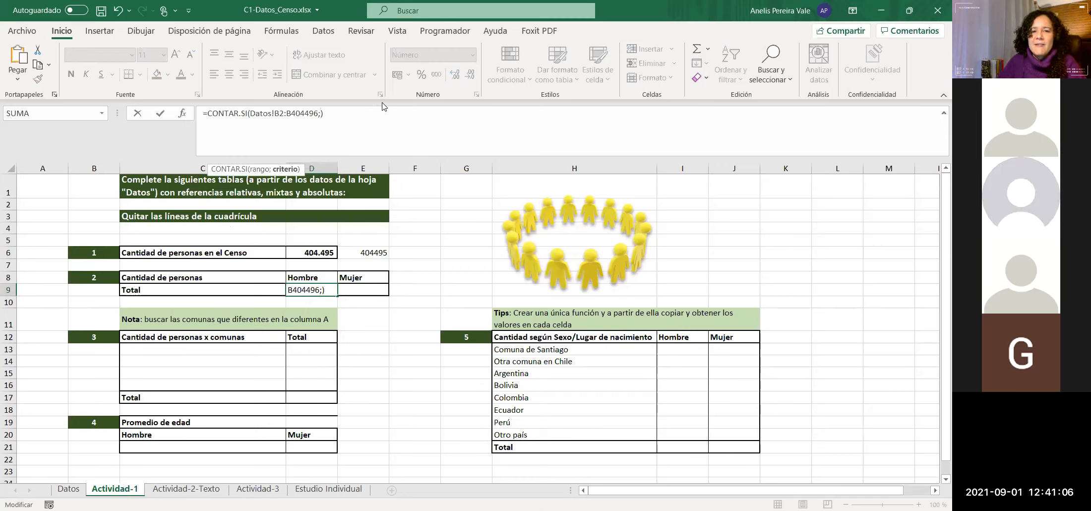
left_click(321, 277)
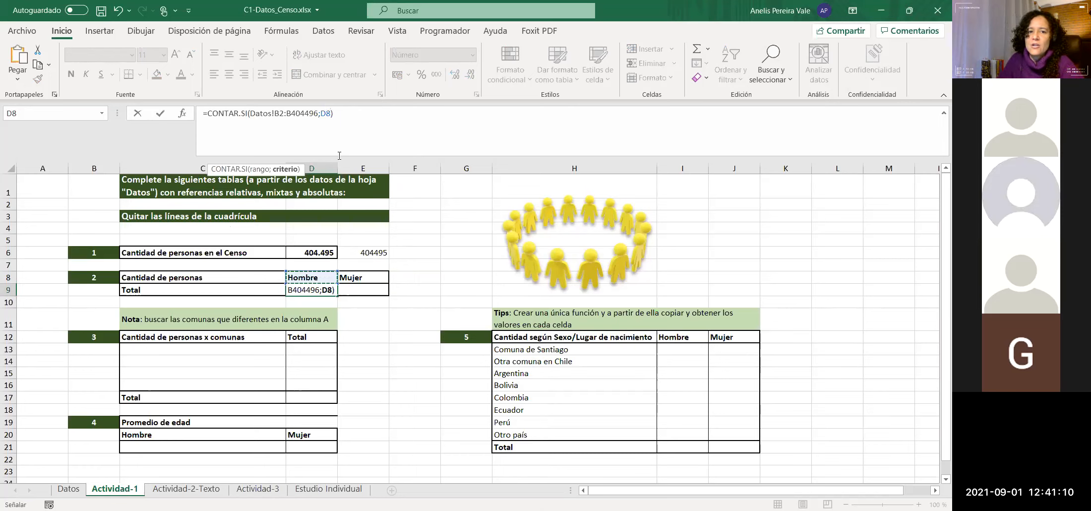
key("Return")
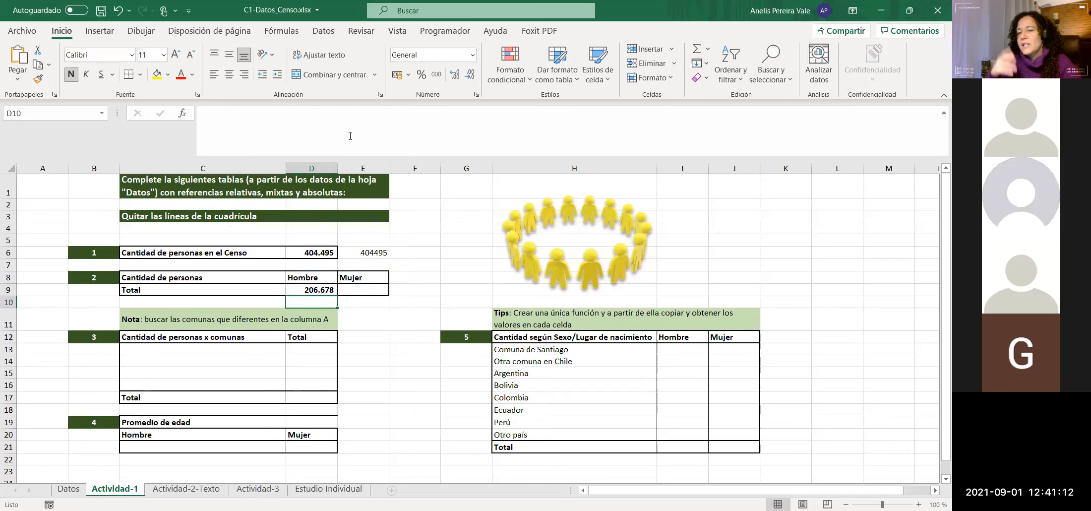
Step: Examine the D9 formula's range and criterion against the Hombre and Mujer headers and the Sexo column on the Datos sheet
left_click(293, 290)
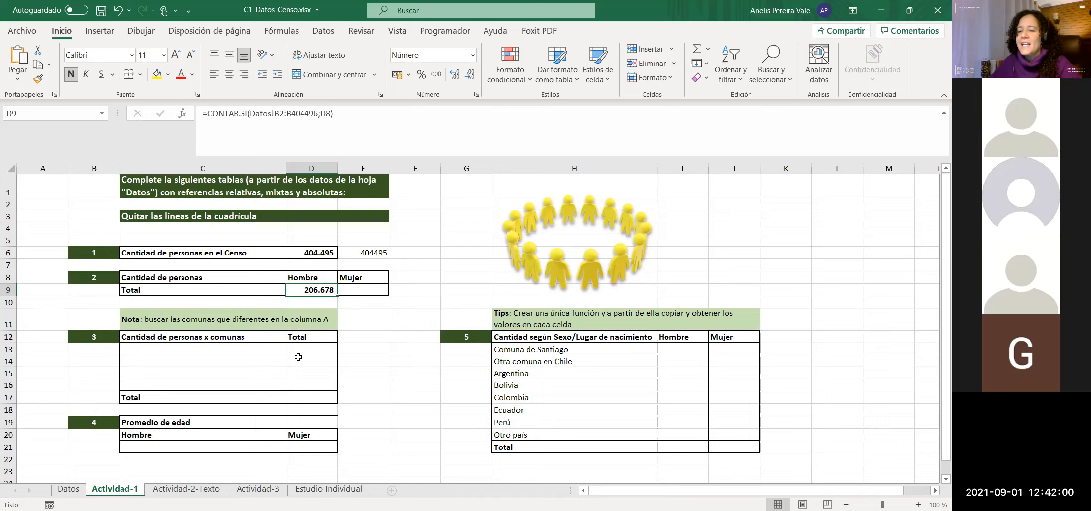
left_click(353, 167)
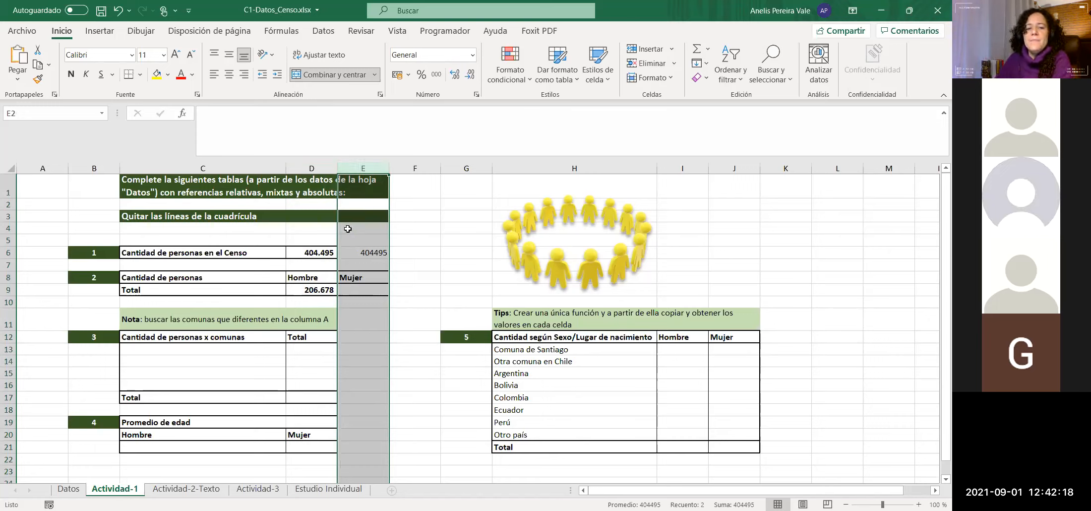
left_click(360, 289)
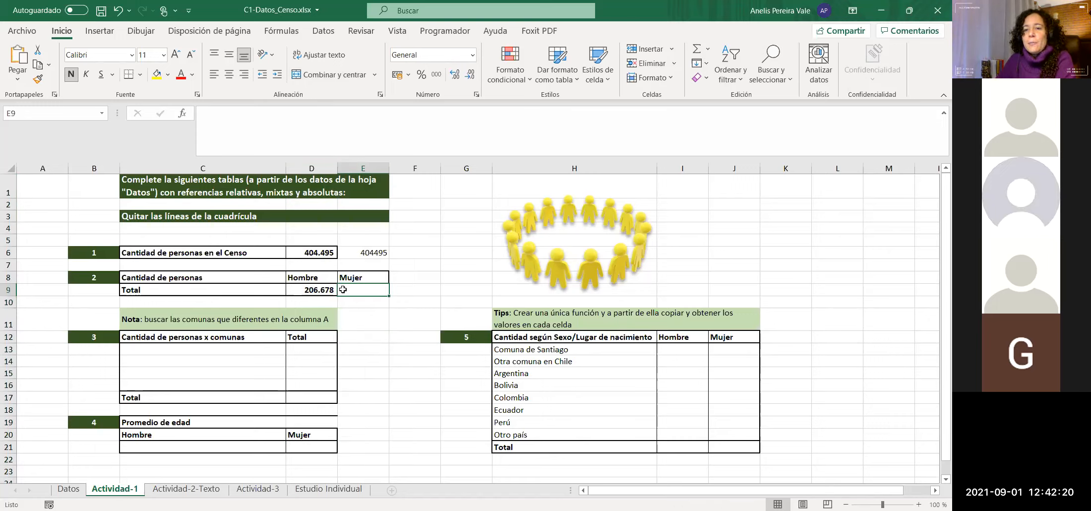
left_click(318, 276)
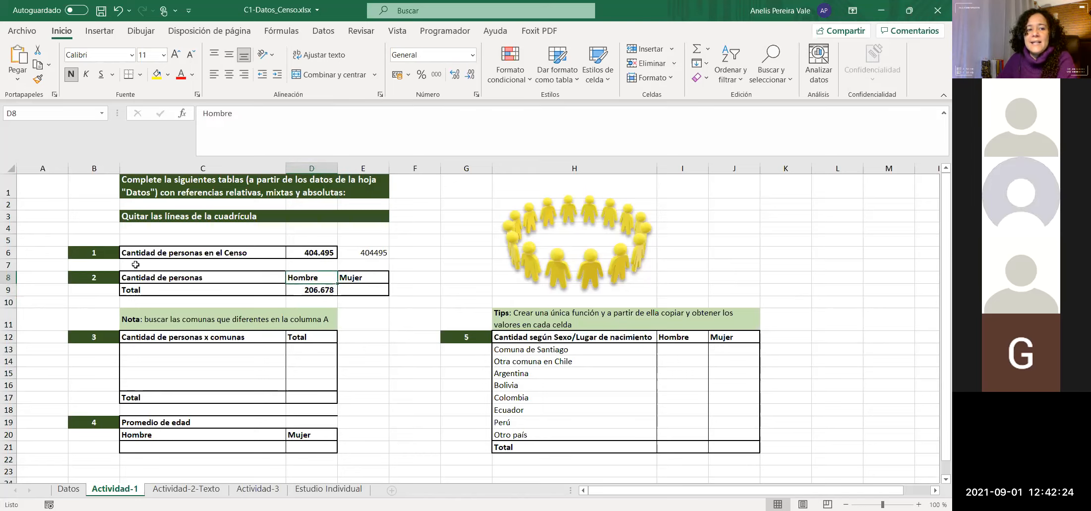
left_click(360, 279)
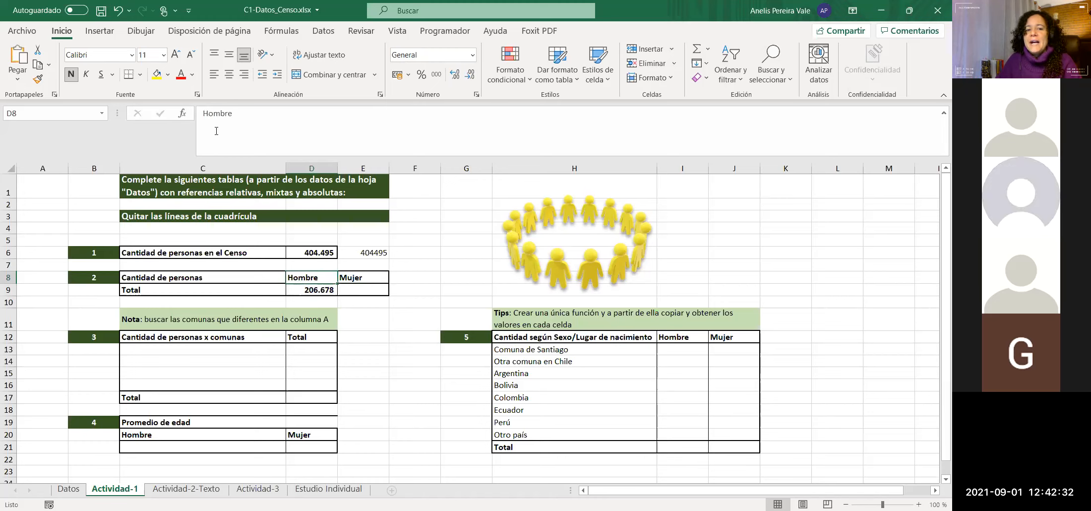
left_click(322, 290)
left_click(320, 113)
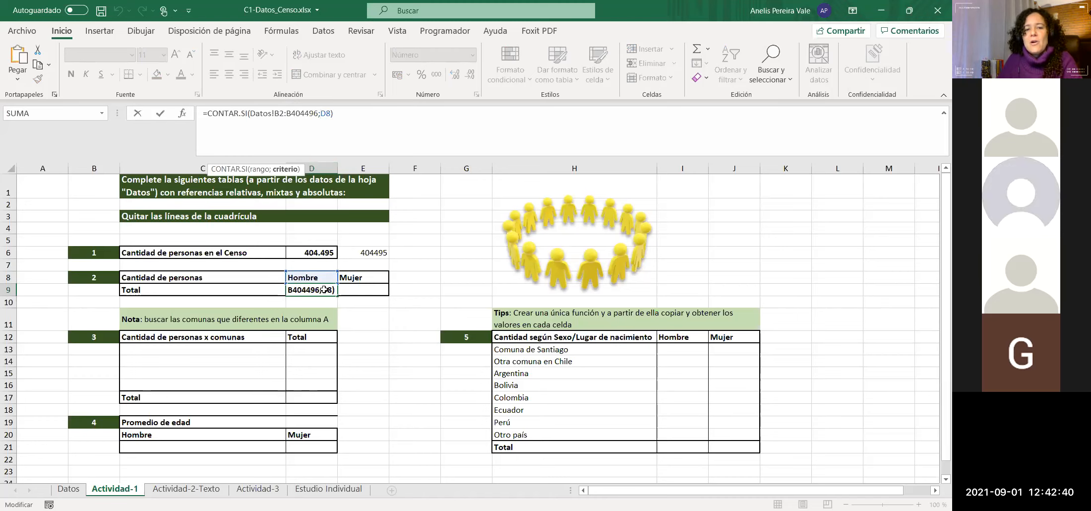
key("ctrl+Return")
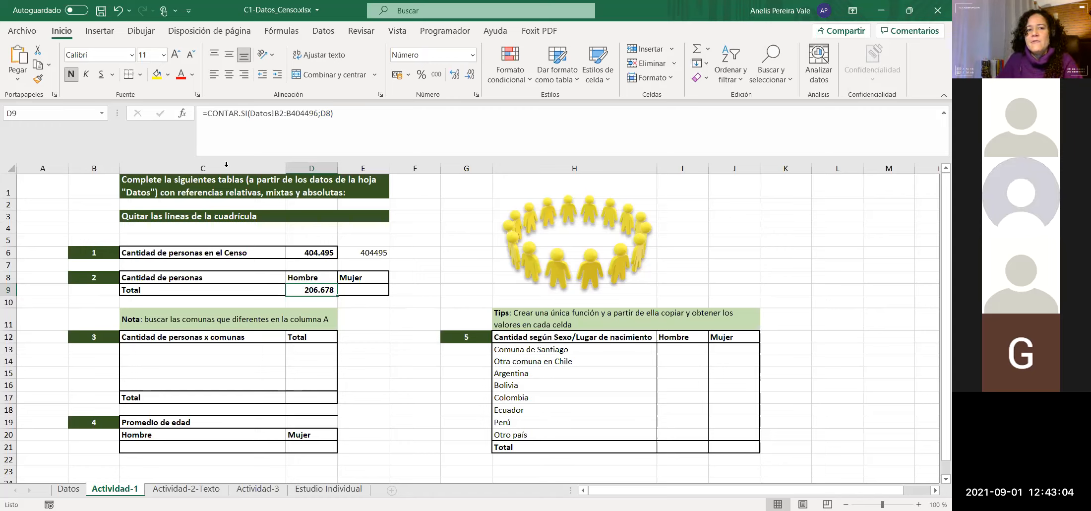
left_click(276, 113)
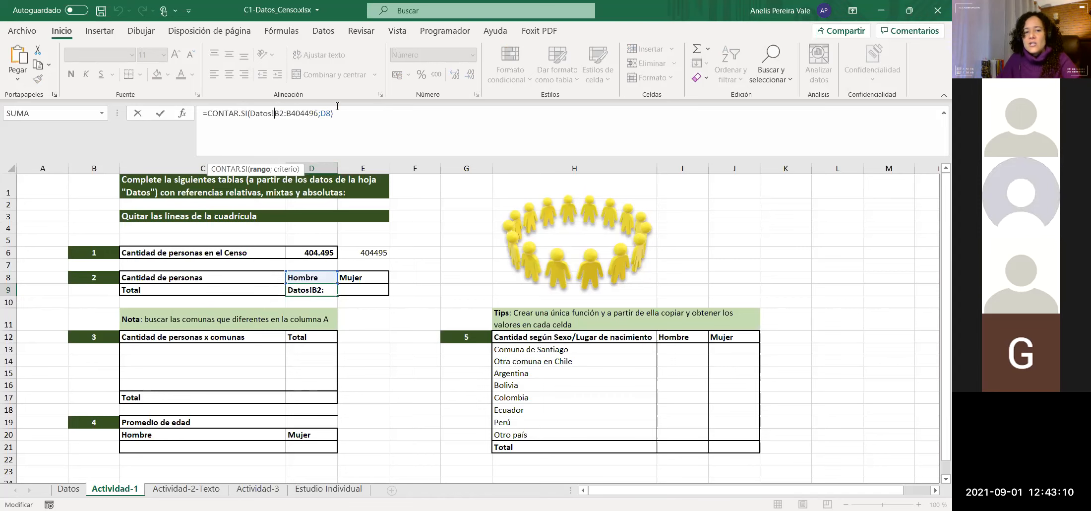
key("Return")
left_click(70, 489)
scroll(531, 324, "up", 1)
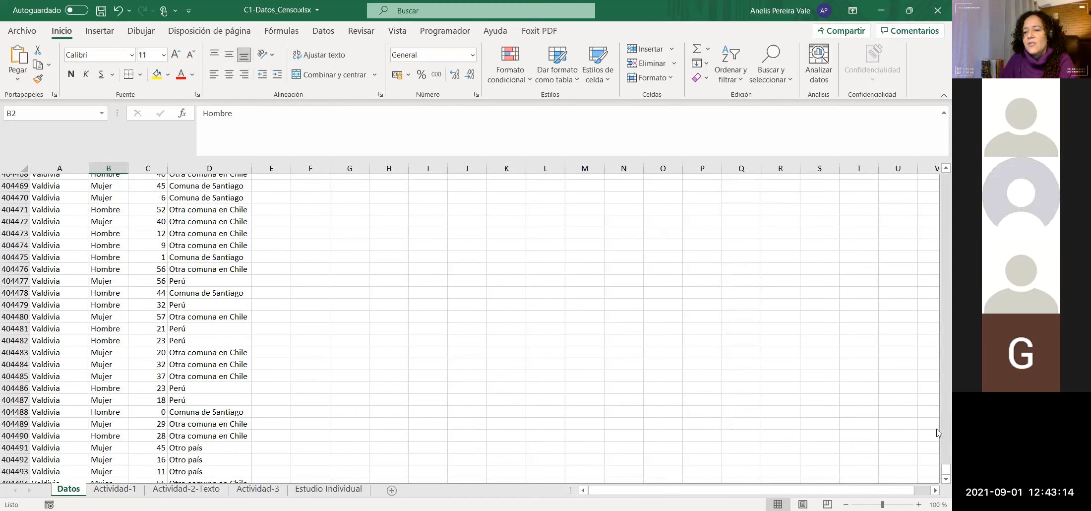
left_click_drag(946, 468, 938, 161)
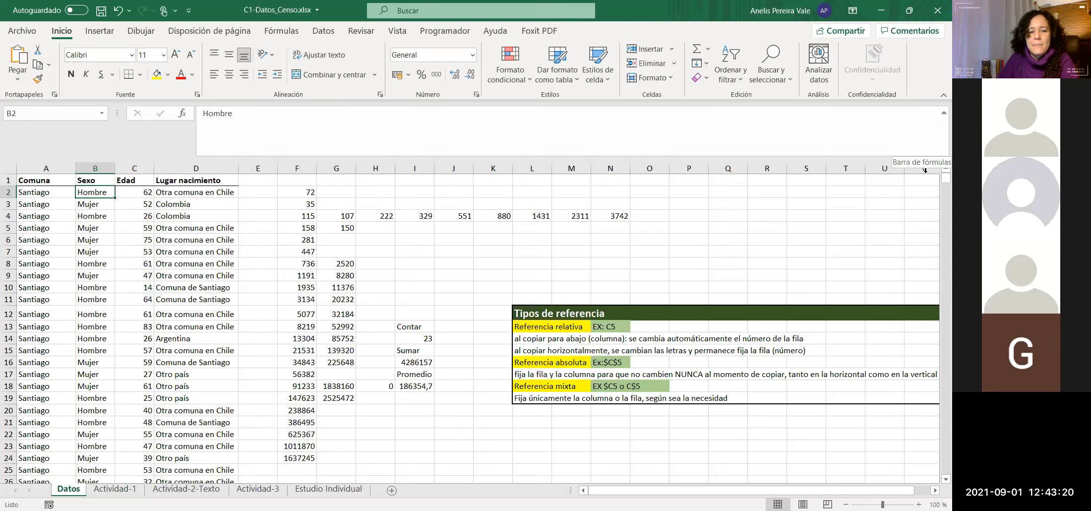
left_click(114, 490)
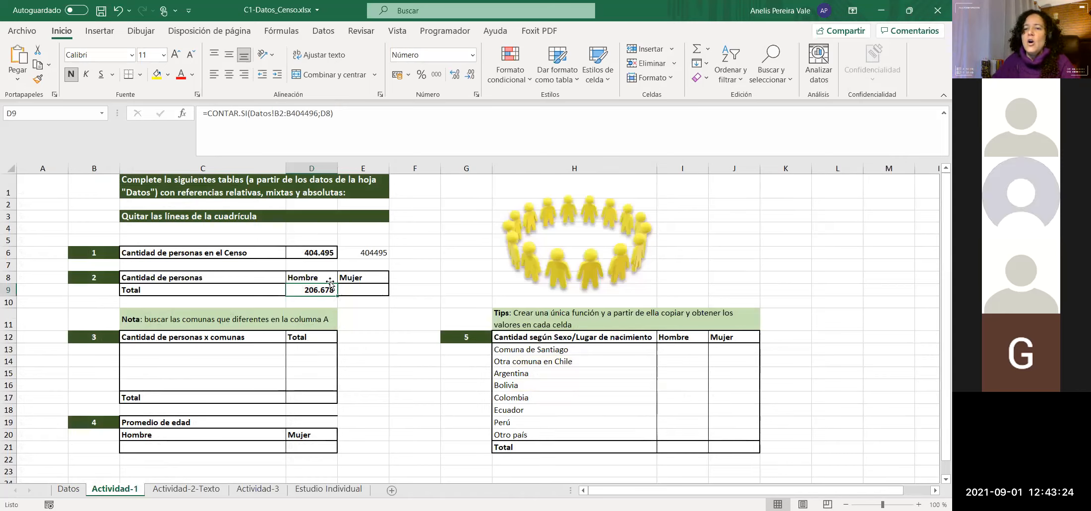
Step: Make the counted range in the D9 formula absolute as Datos!$B$2:$B$404496
left_click(274, 114)
key("F4")
type("$B")
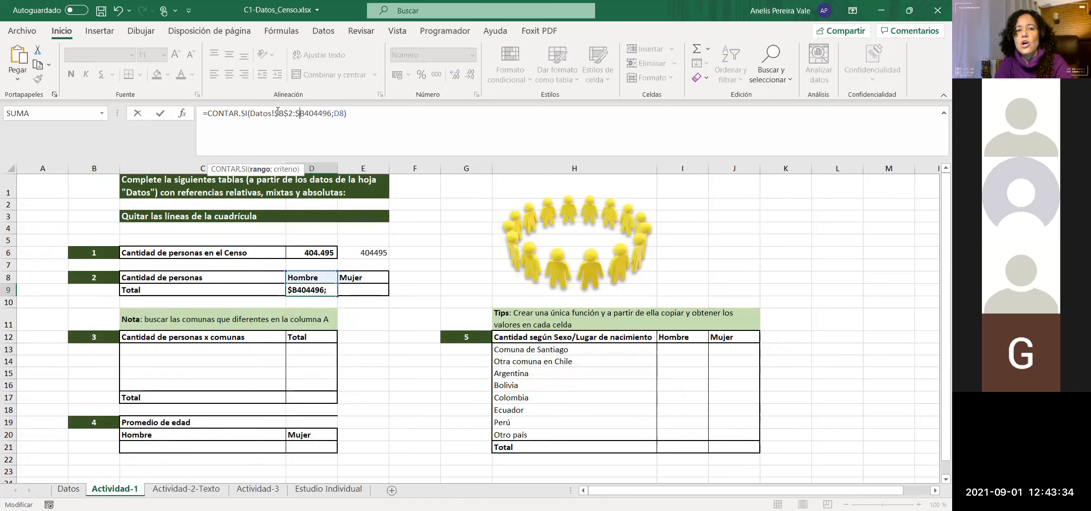
type("$")
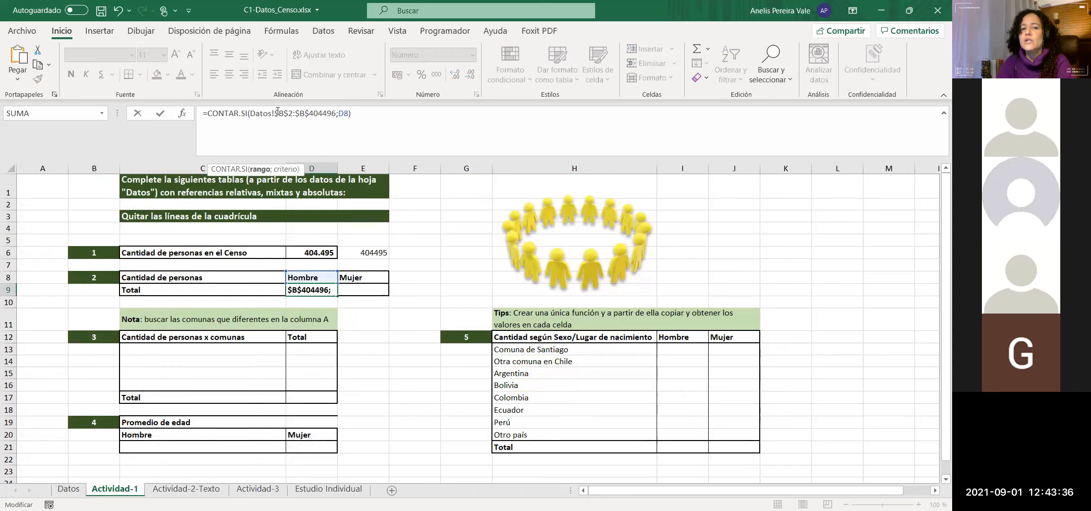
key("Return")
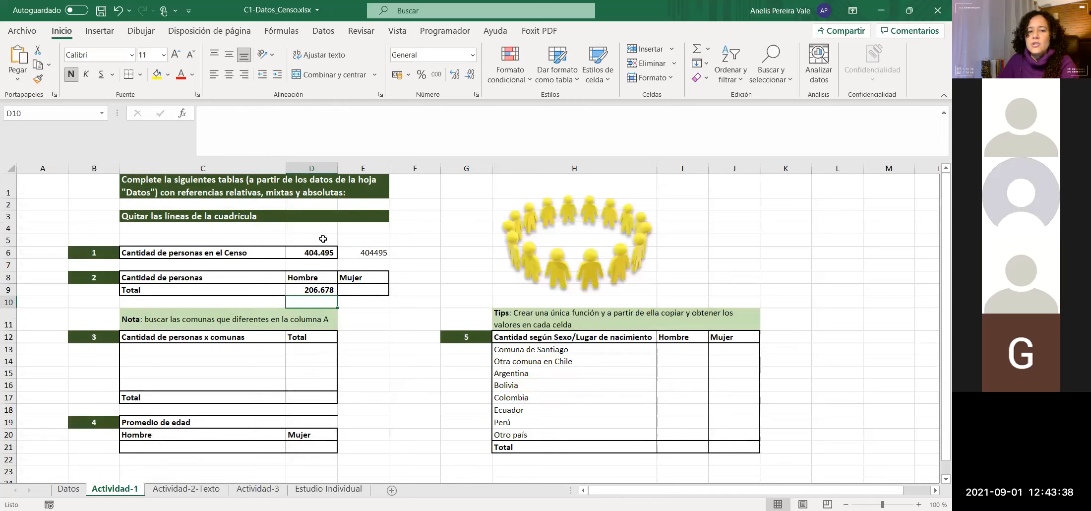
Step: Copy the CONTAR.SI formula from D9 to E9 for Mujer and check its range and criterion references
left_click(320, 286)
left_click_drag(336, 296, 372, 301)
left_click(367, 290)
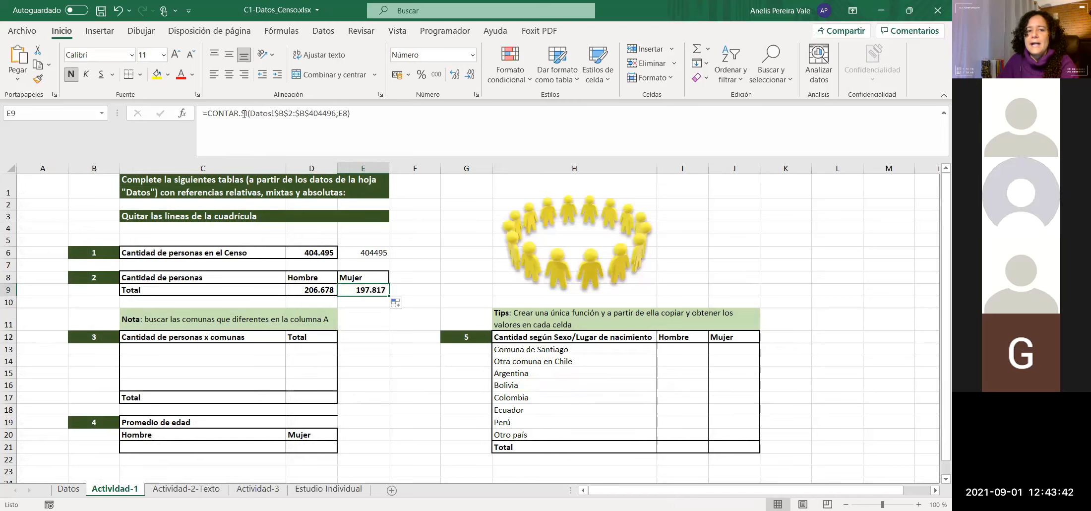
left_click(279, 113)
left_click_drag(278, 113, 341, 113)
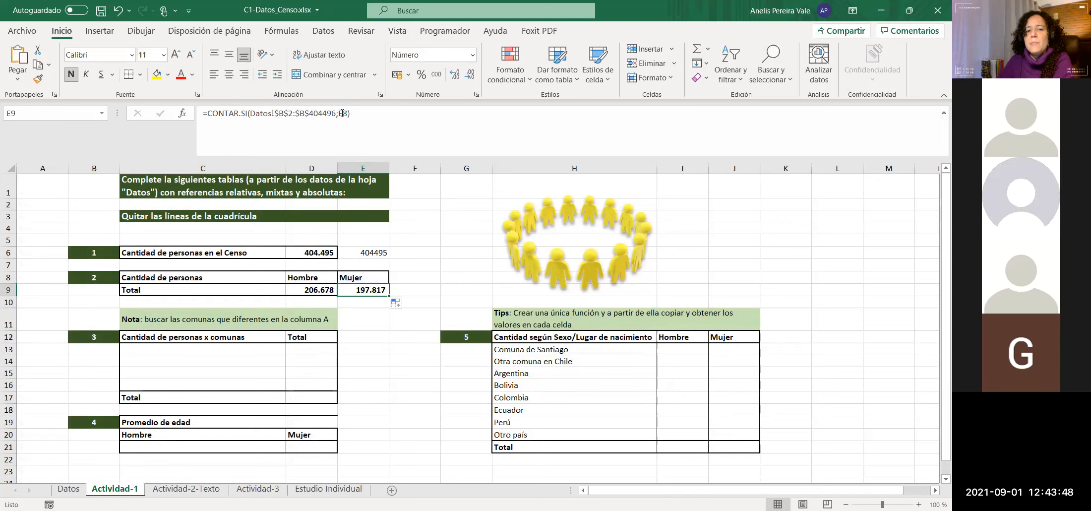
key("Return")
left_click(361, 276)
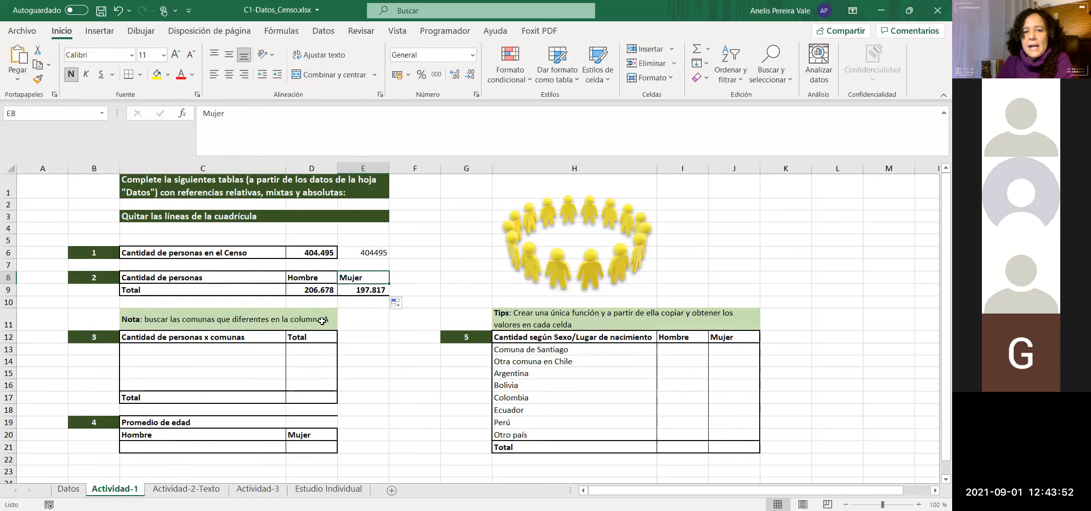
Step: Change the counted range in the D9 formula to the mixed reference Datos!$B2:$B404496
left_click(313, 291)
left_click(284, 114)
key("Delete")
left_click(301, 114)
key("BackSpace")
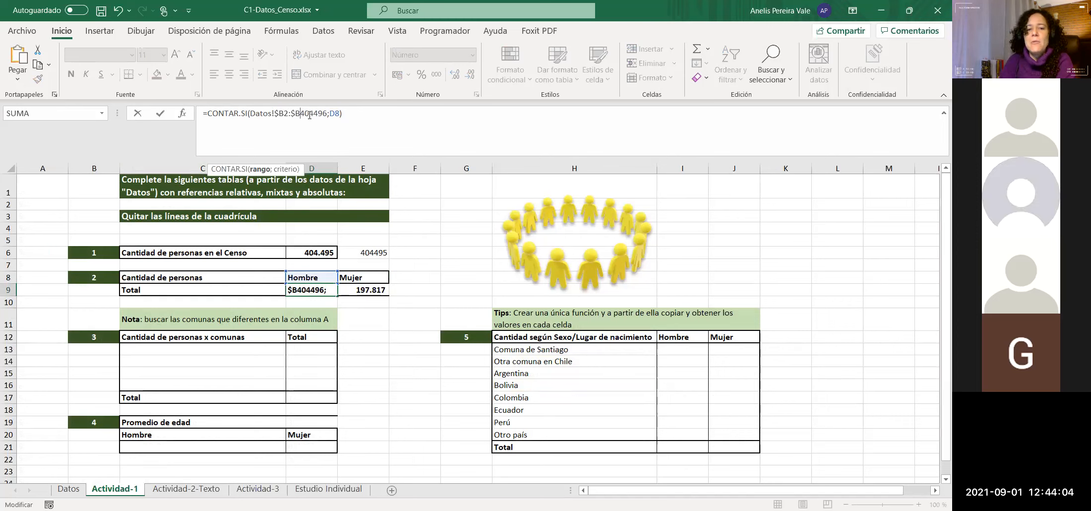
key("Return")
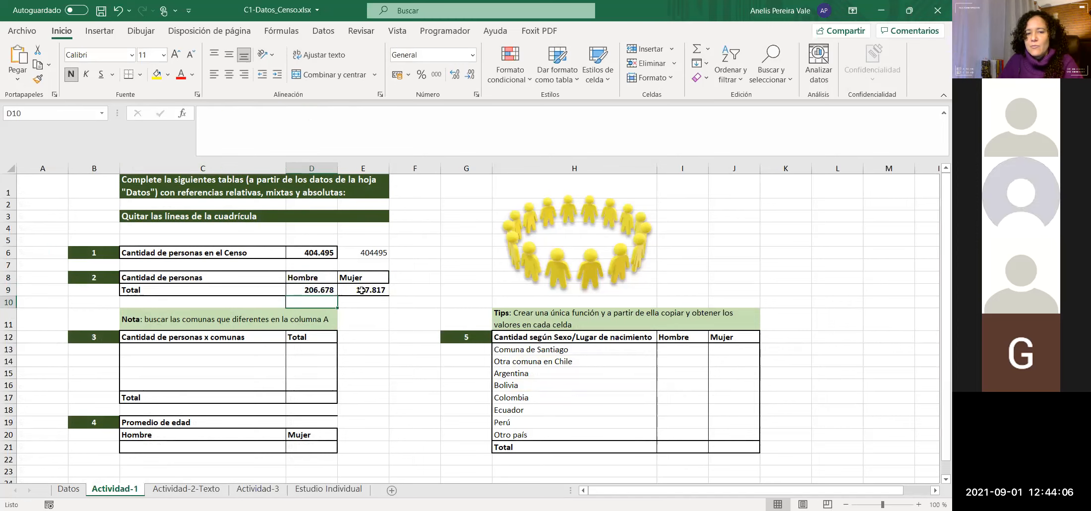
Step: Copy the CONTAR.SI formula from D9 to E9 and check its mixed range reference
left_click(320, 290)
left_click_drag(344, 292, 365, 296)
left_click(364, 291)
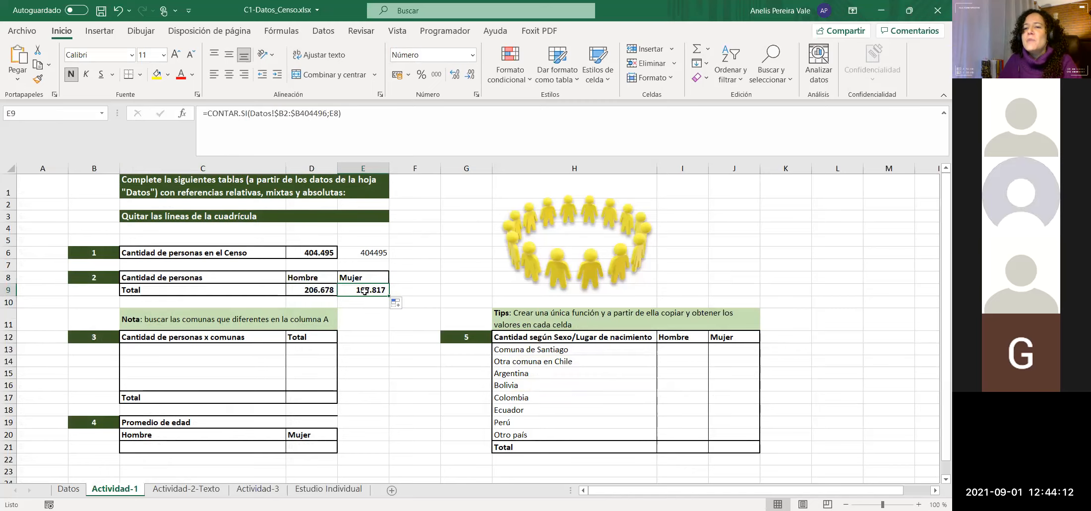
left_click(279, 114)
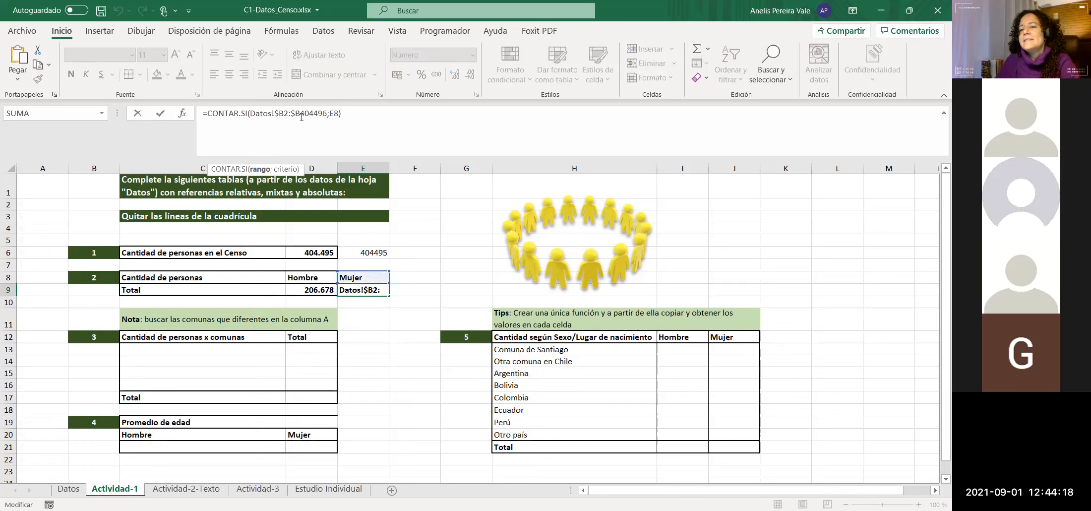
left_click_drag(274, 113, 329, 113)
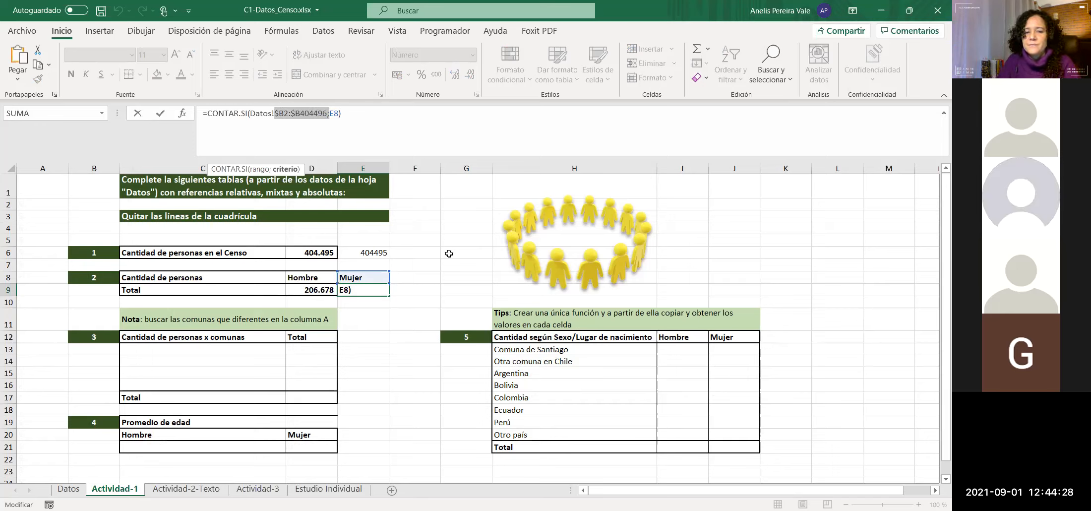
Step: Enter the label "Referencia relativa" in cell F6, beside the first table
left_click(408, 251)
type("Referencia ")
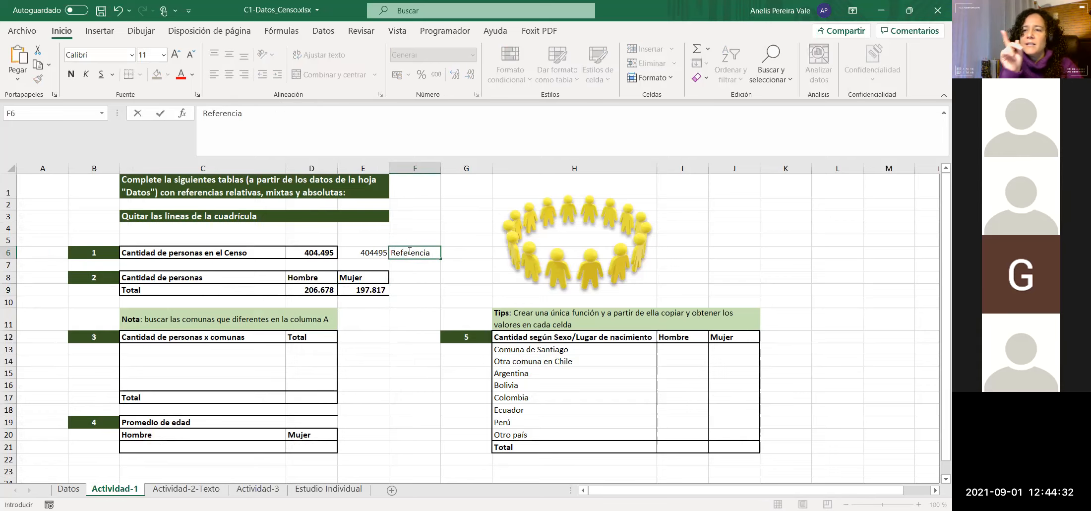
type("relativa")
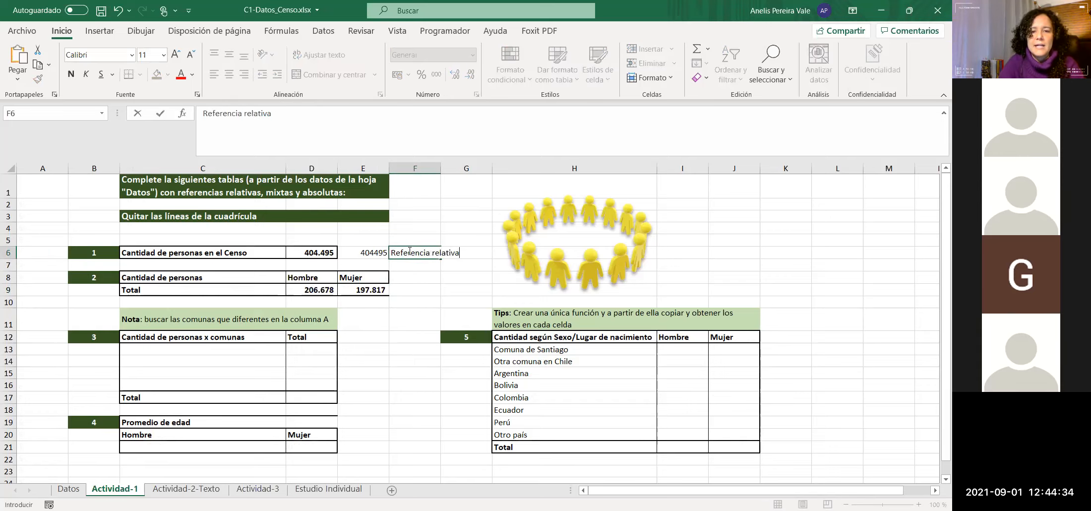
key("Tab")
Step: Enter the label "Referencia mixta (absoluta)" in cell F8, beside the second table
key("Down")
key("Down")
key("Left")
key("Left")
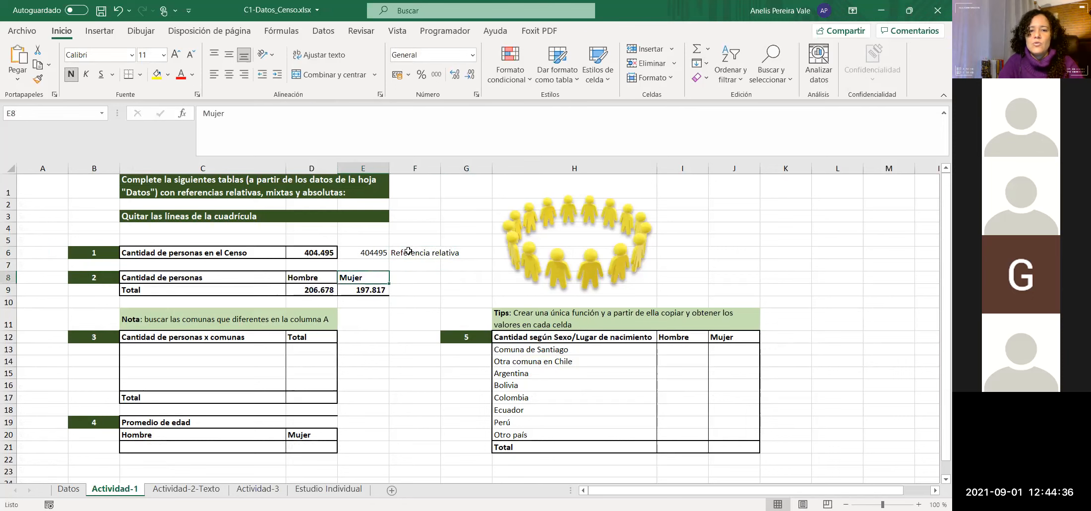
key("Down")
key("Right")
key("Up")
type("Refe")
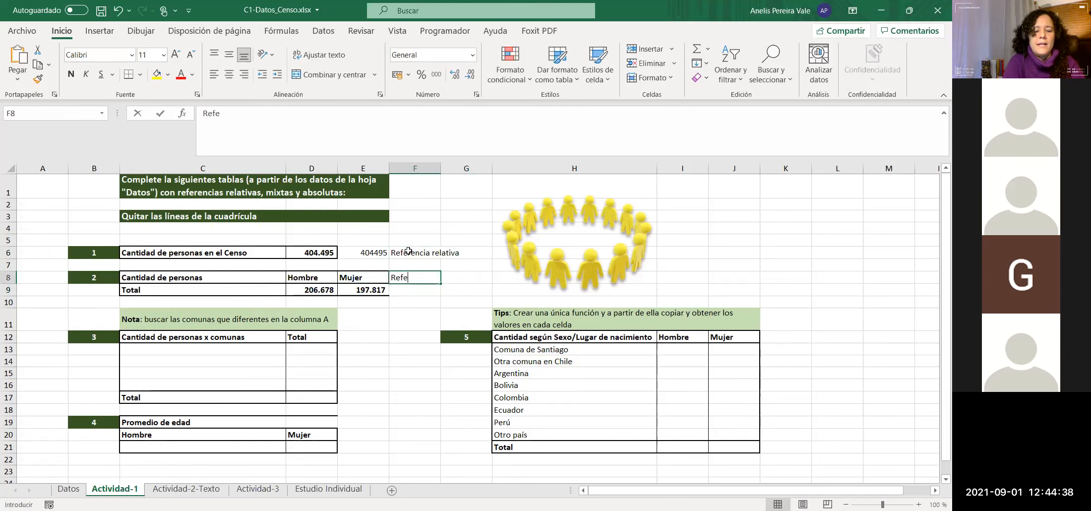
type("rencia mixt")
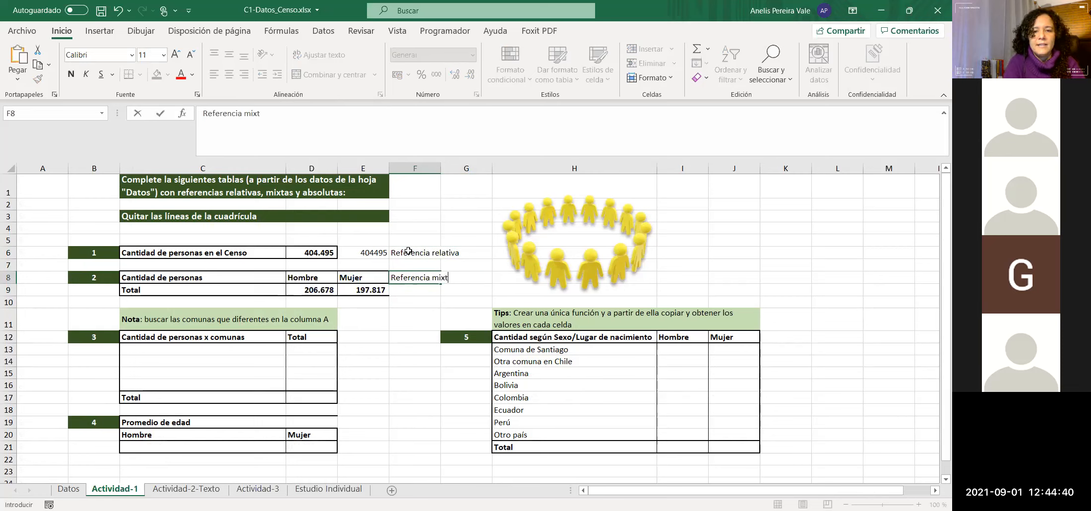
type("a ()")
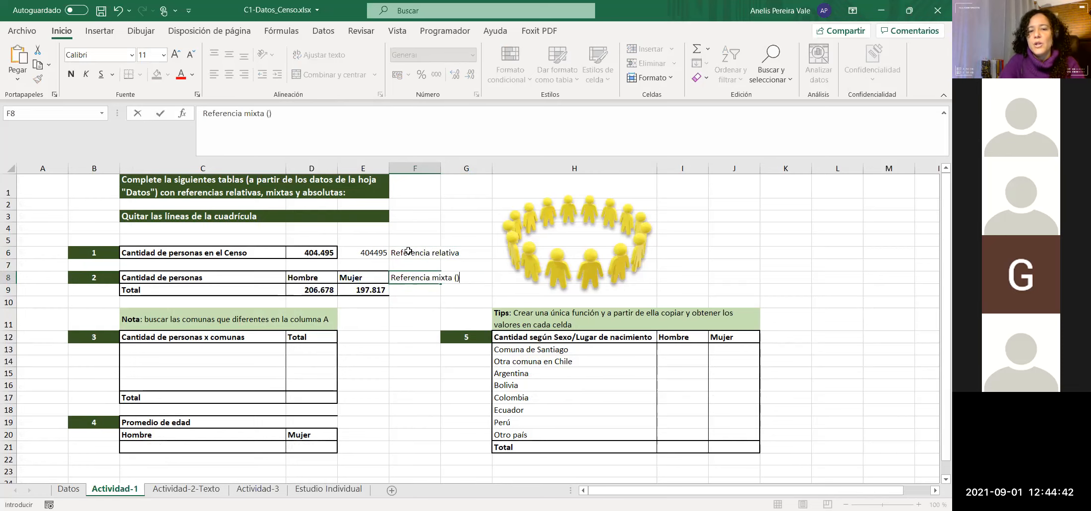
key("Left")
left_click(404, 278)
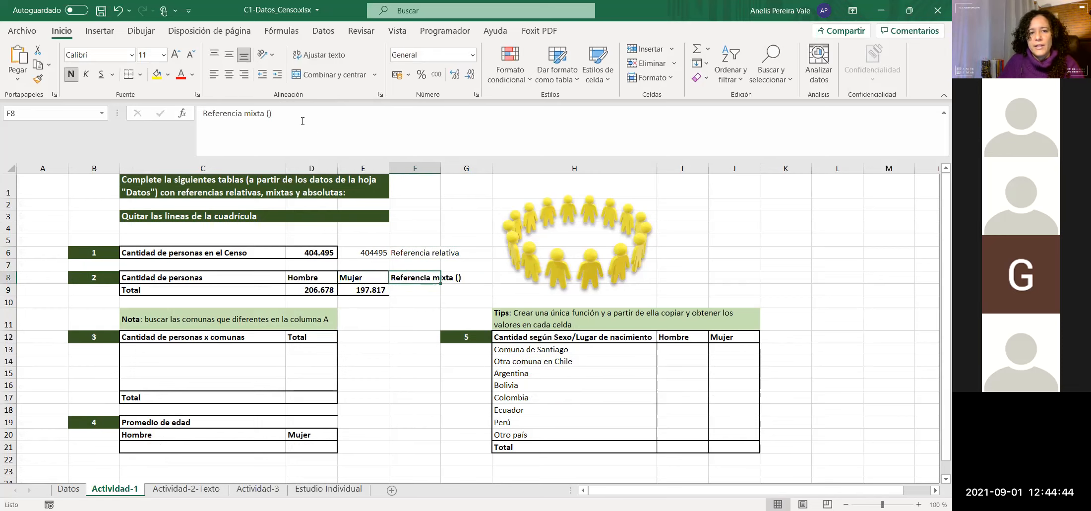
left_click(270, 116)
type("absoluta")
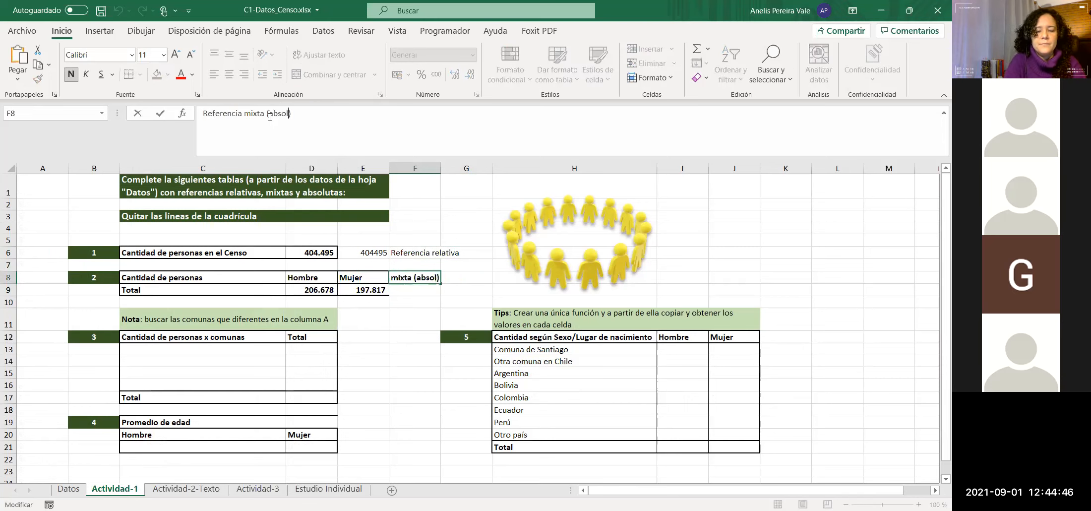
key("Return")
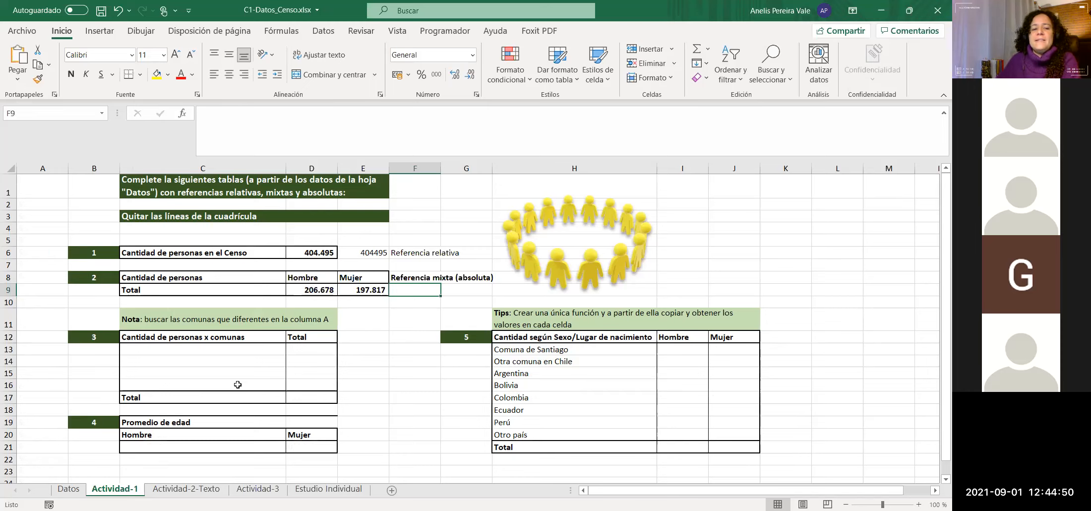
Step: Remove the word "que" from the note in C11 so it says "buscar las comunas diferentes en la columna A"
left_click(235, 362)
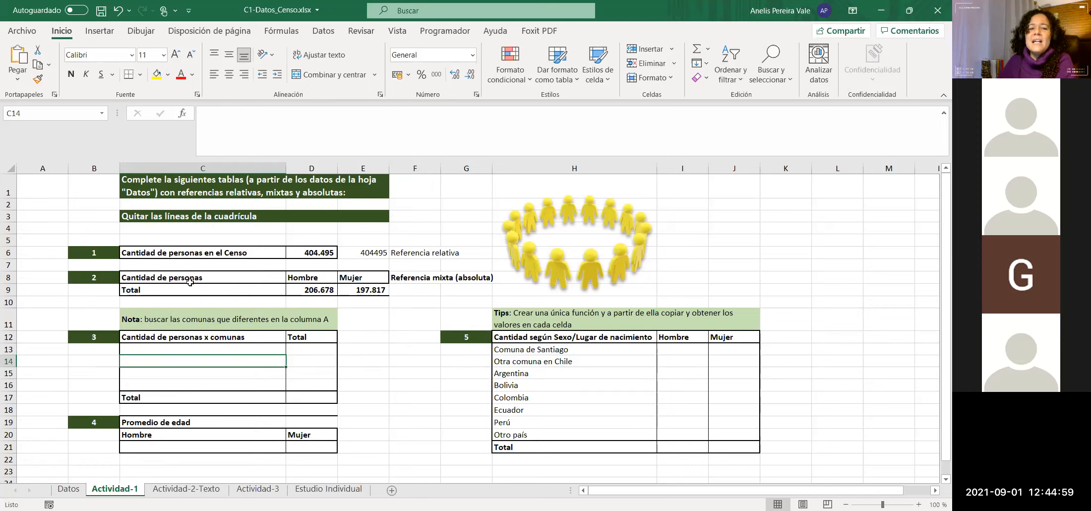
left_click(225, 323)
double_click(306, 116)
key("BackSpace")
key("BackSpace")
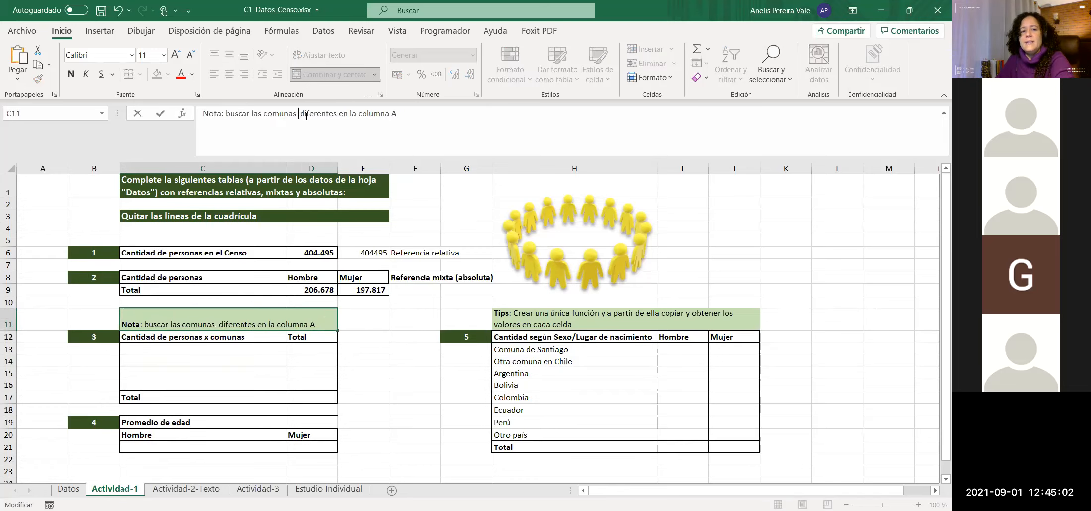
key("Return")
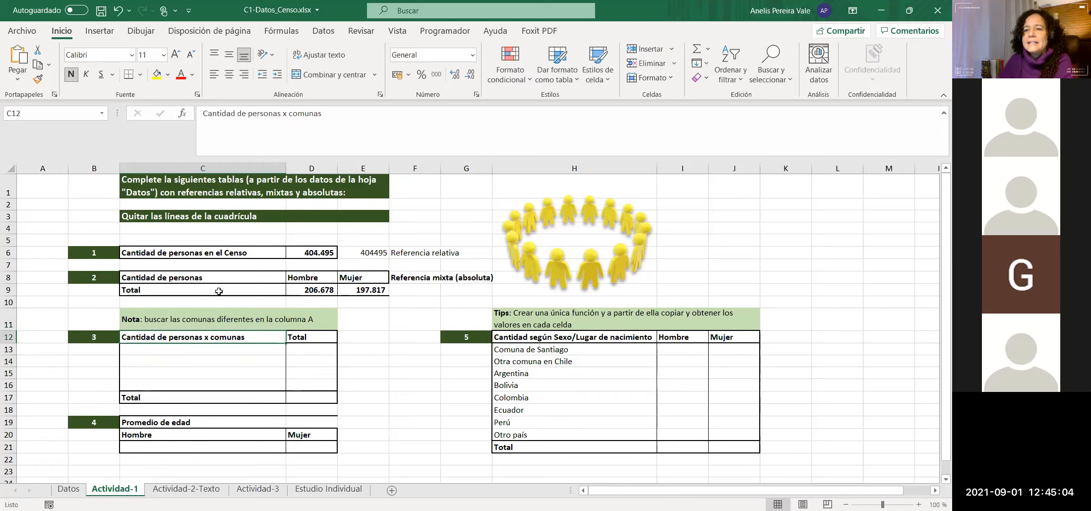
Step: Look through the Comuna column on the Datos sheet for the different communes, and return to the top of the data
left_click(69, 489)
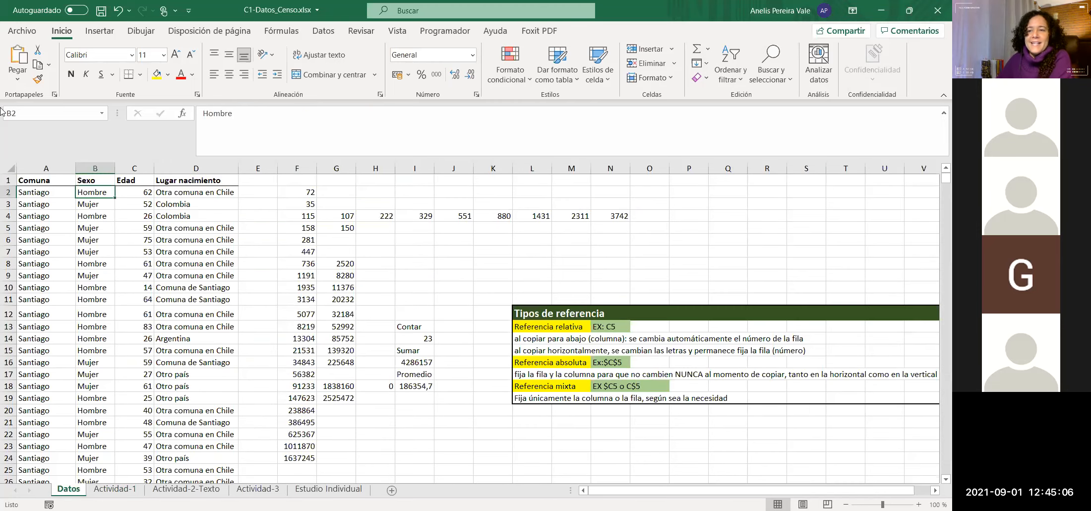
scroll(72, 221, "down", 6)
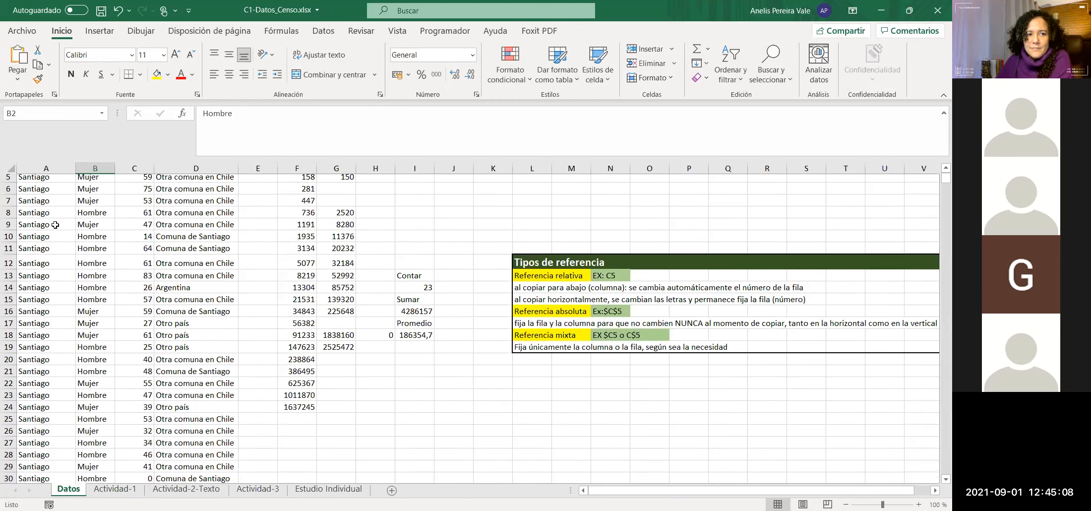
scroll(53, 225, "up", 6)
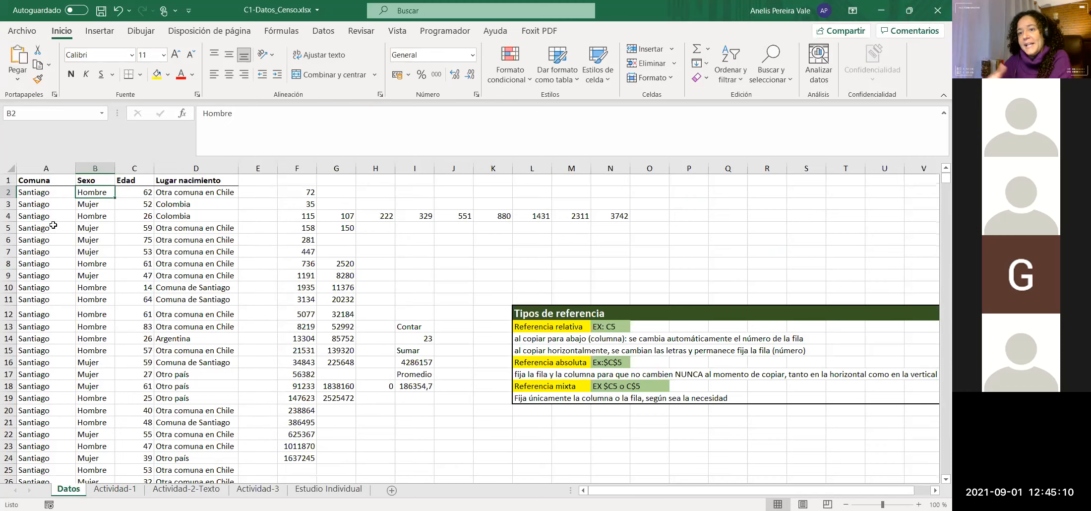
scroll(53, 225, "down", 20)
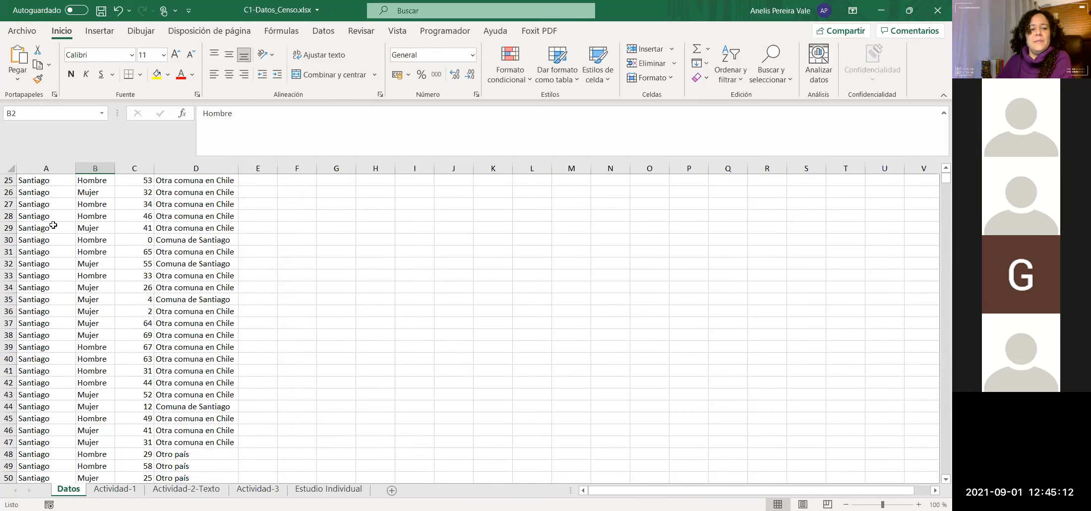
scroll(45, 253, "down", 20)
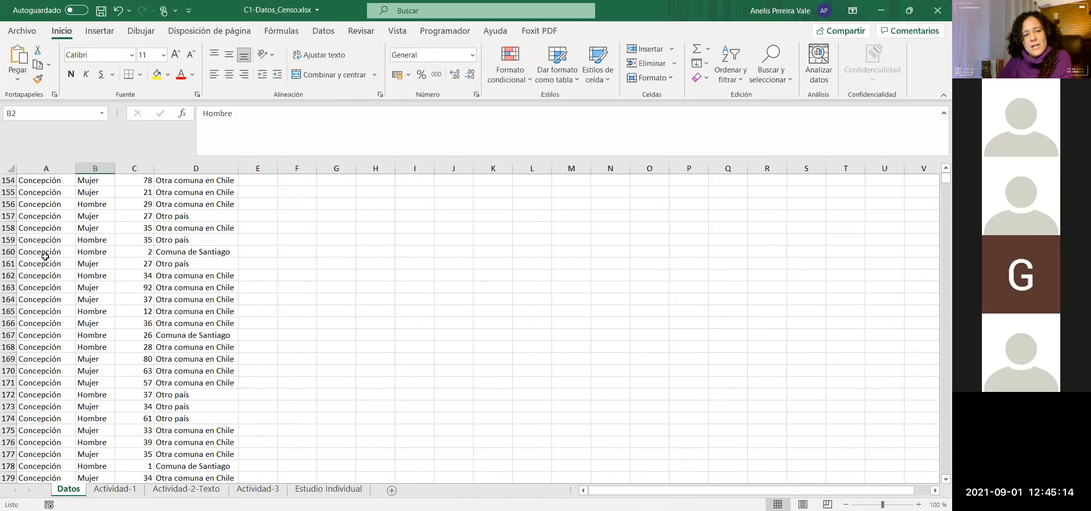
scroll(45, 257, "down", 20)
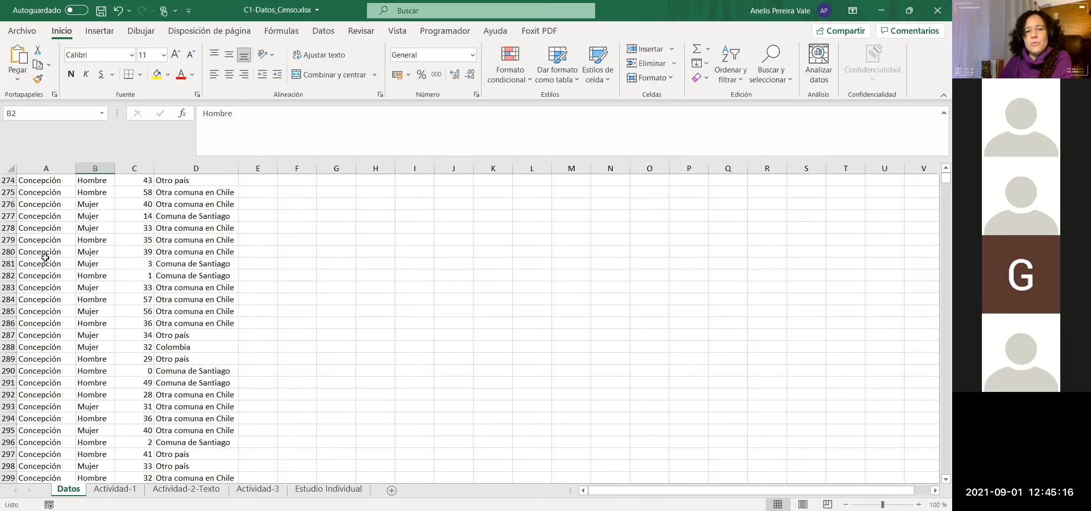
scroll(43, 272, "down", 20)
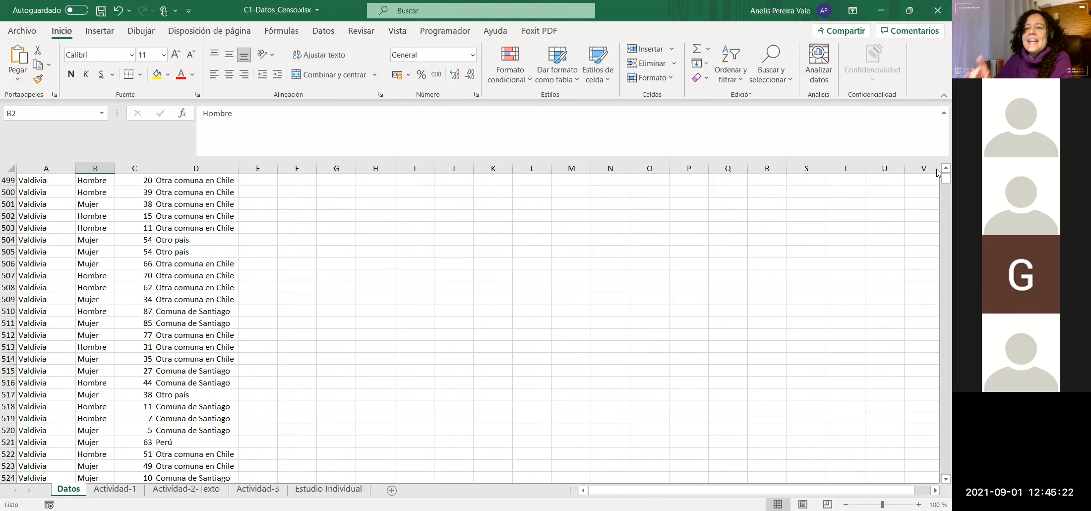
key("ctrl+BackSpace")
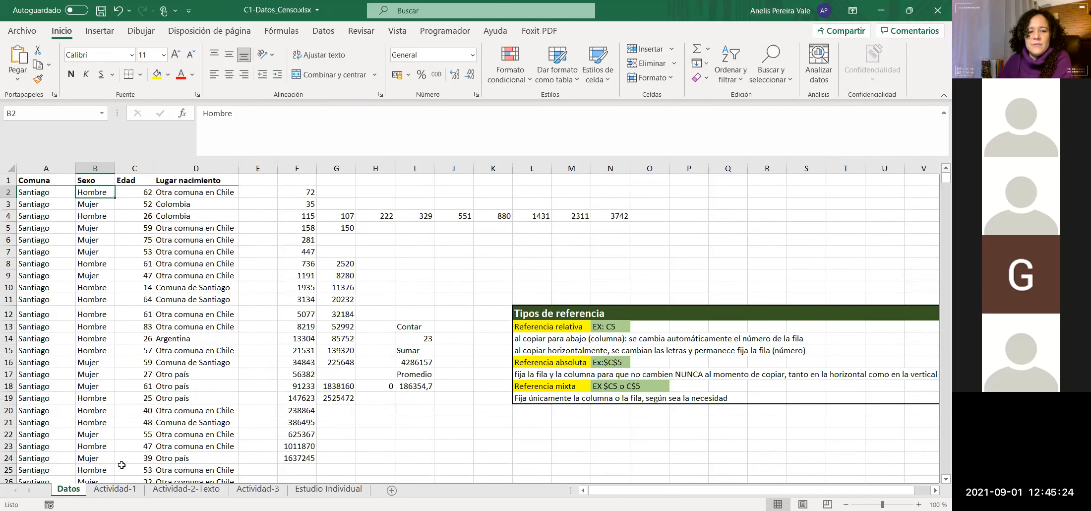
Step: Review the blank commune rows C13 to C16 of table 3 on the Actividad-1 sheet
left_click(141, 491)
left_click(134, 349)
key("Down")
key("Down")
key("Down")
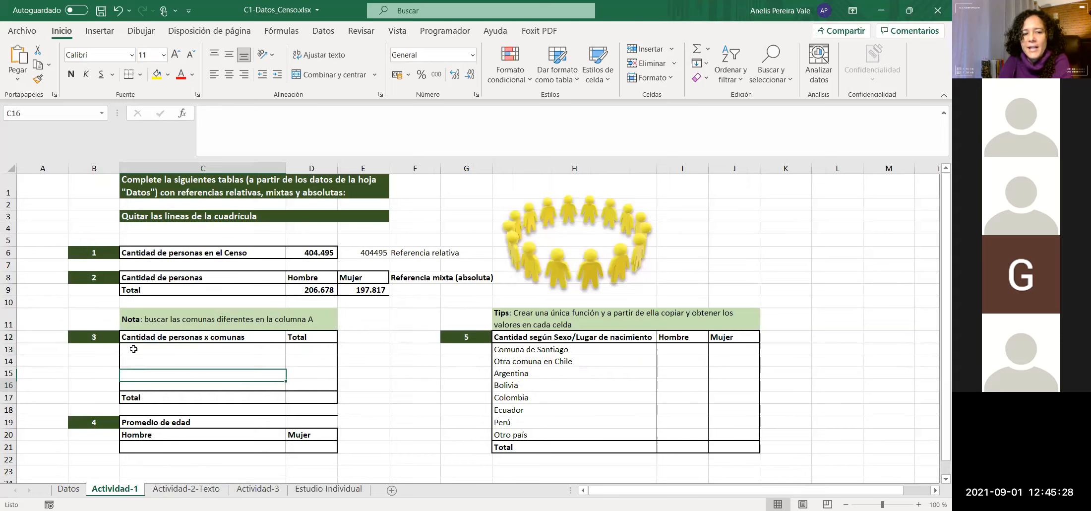
key("Up")
key("Up")
key("Up")
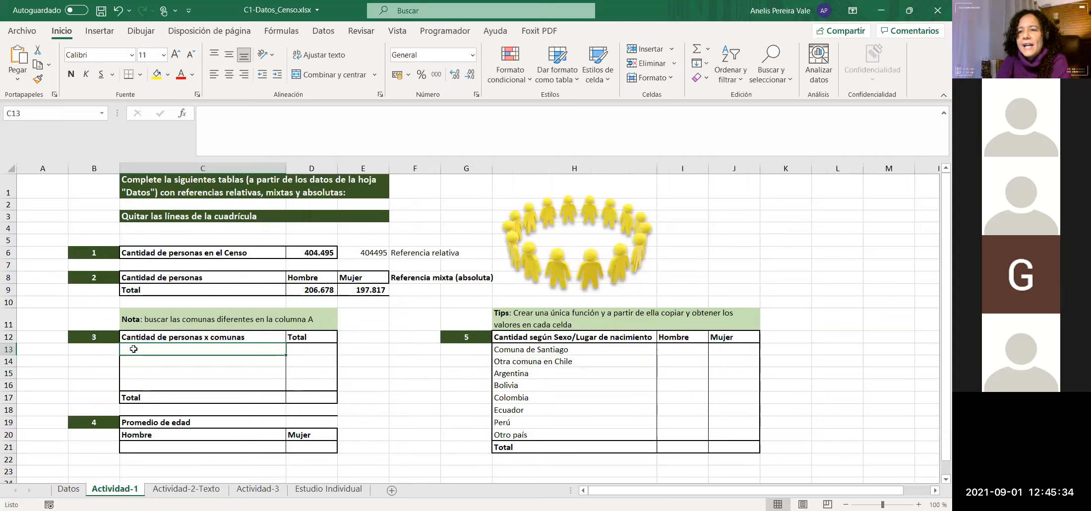
key("Down")
key("Down")
key("Down")
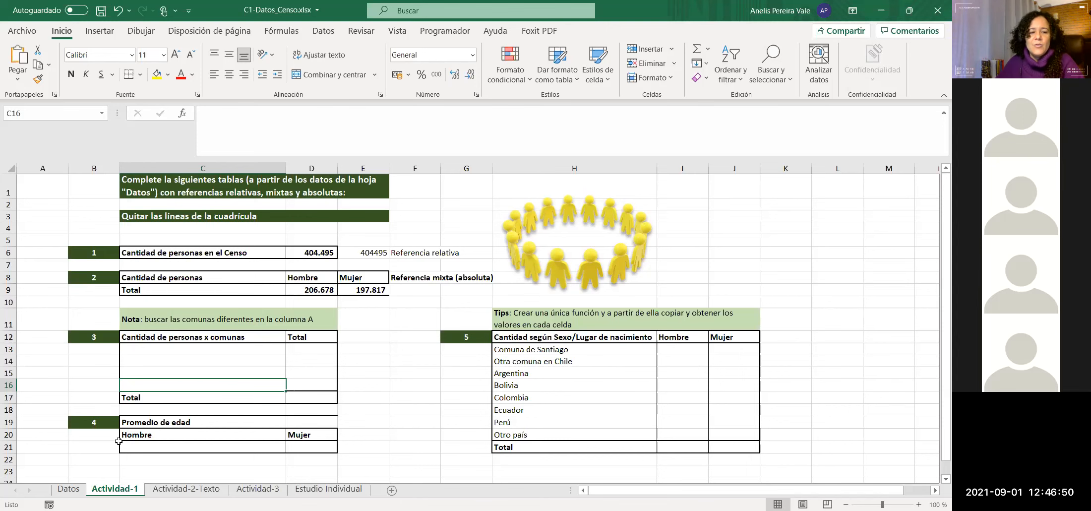
Step: Add a filter to headers A1:D1 on the Datos sheet to examine the distinct Comuna values, and remove the filter without applying a selection
left_click(68, 488)
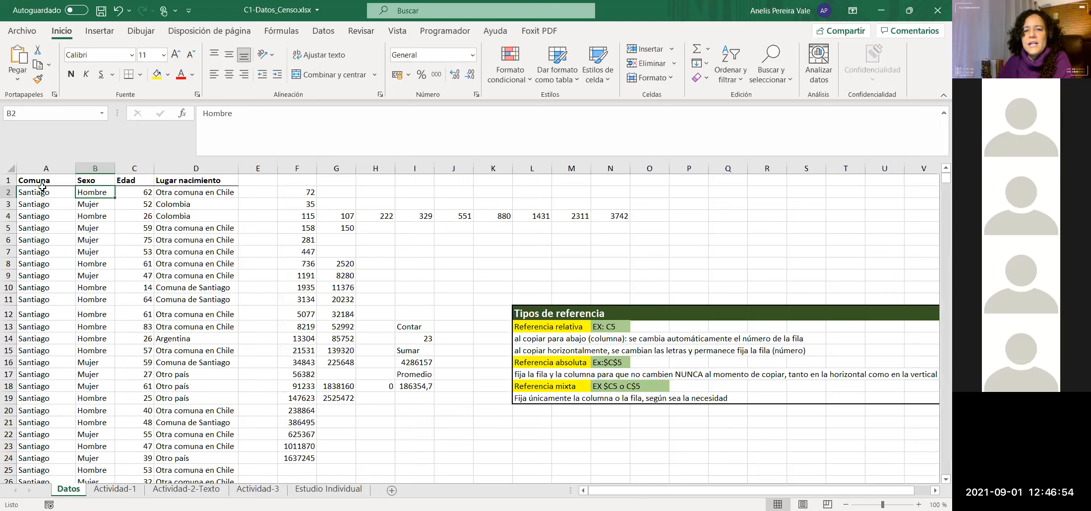
left_click_drag(31, 180, 200, 169)
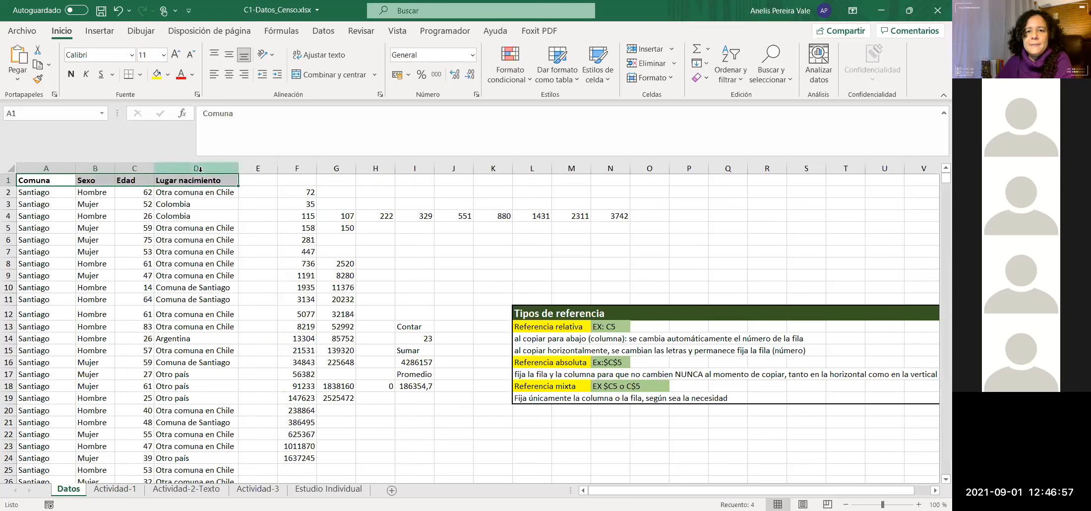
left_click(325, 31)
left_click(533, 58)
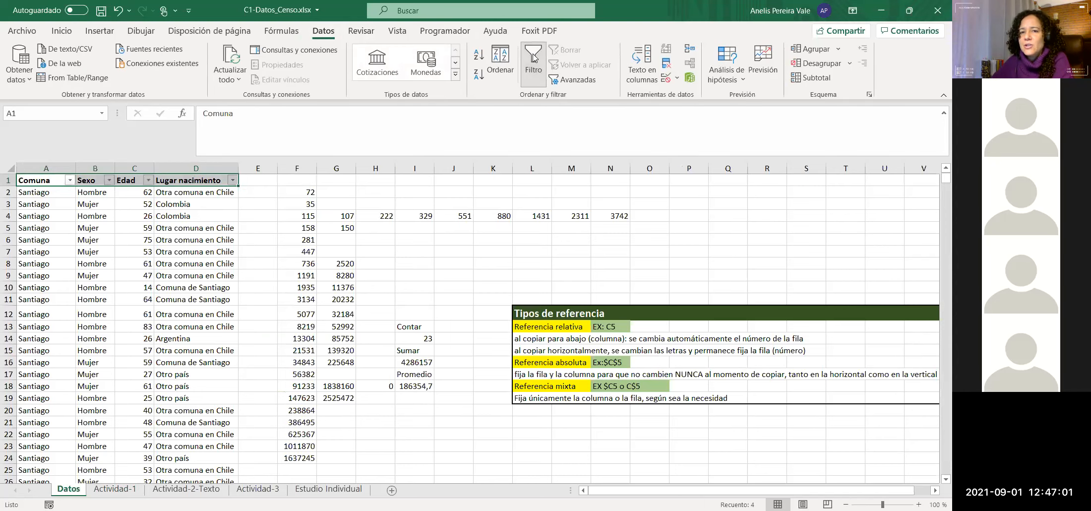
left_click(70, 180)
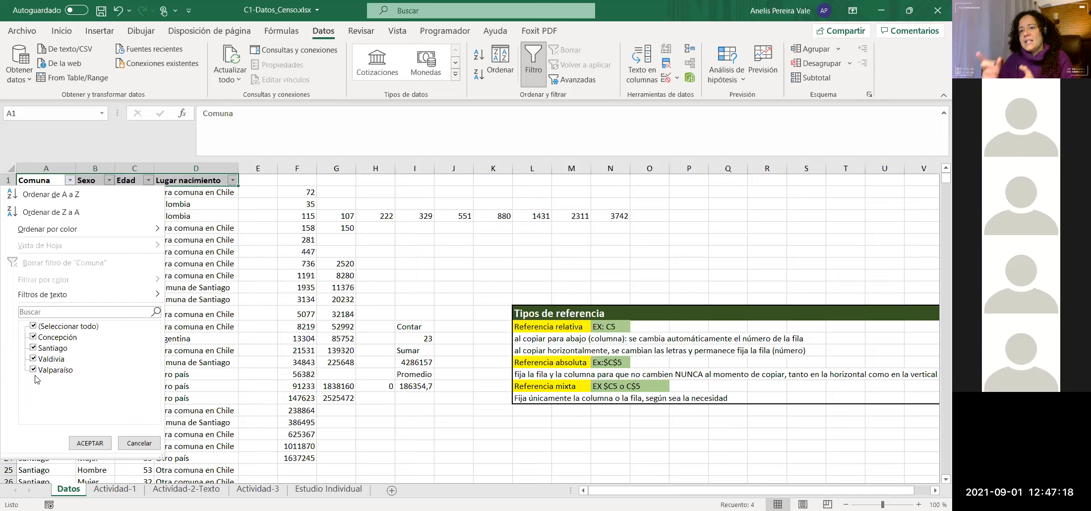
left_click(83, 370)
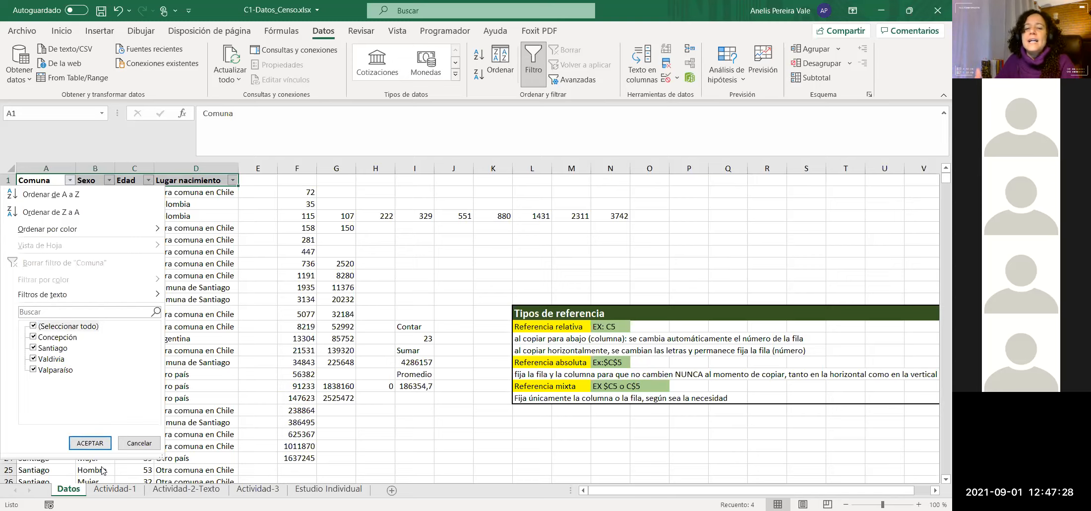
left_click(139, 442)
left_click(526, 56)
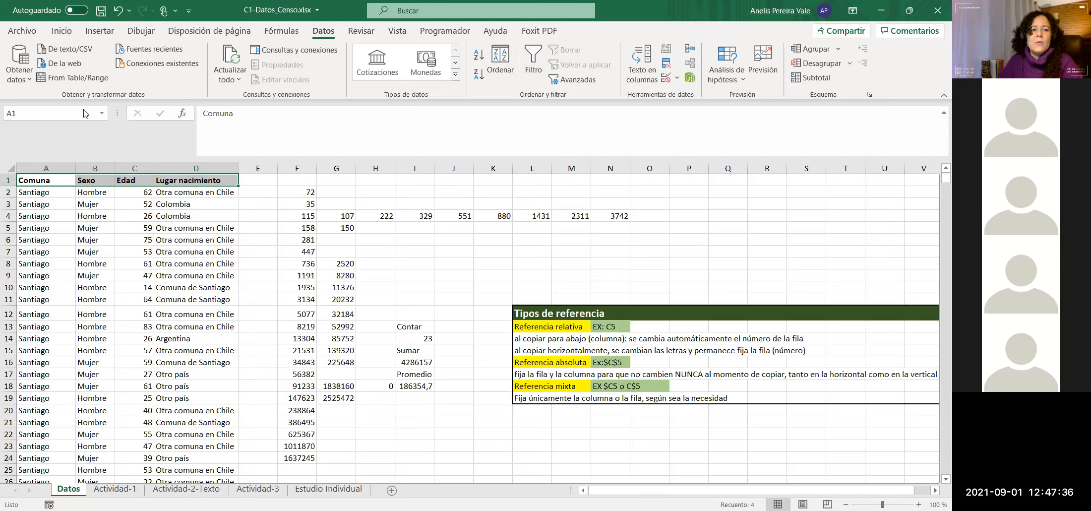
Step: Copy all Comuna values from A2 downward on the Datos sheet and paste them starting at I23
left_click(44, 196)
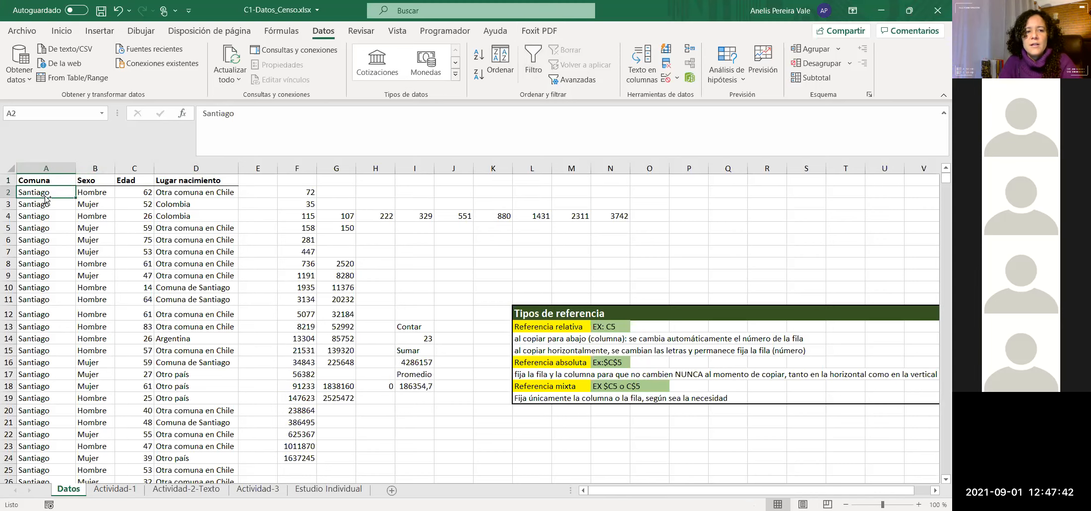
key("ctrl+shift+Down")
key("ctrl+c")
left_click_drag(945, 468, 945, 177)
scroll(416, 298, "down", 4)
left_click(416, 298)
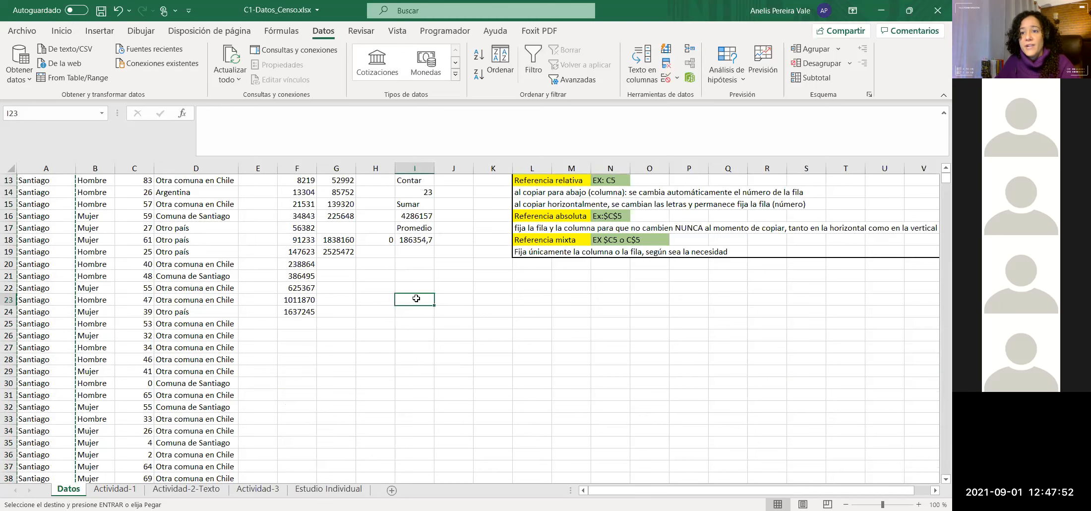
key("ctrl+v")
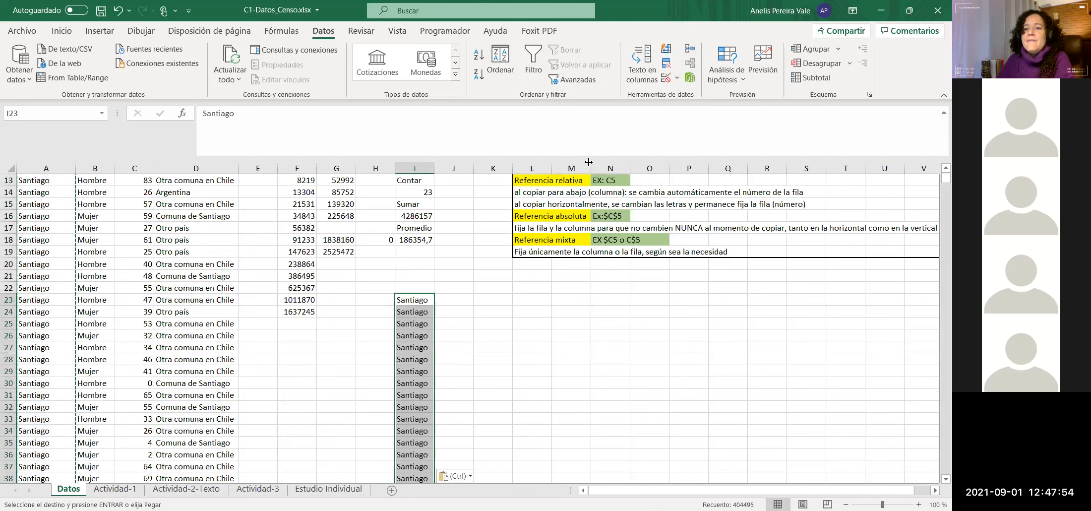
Step: Remove the duplicate values from the pasted commune list in column I
left_click(665, 63)
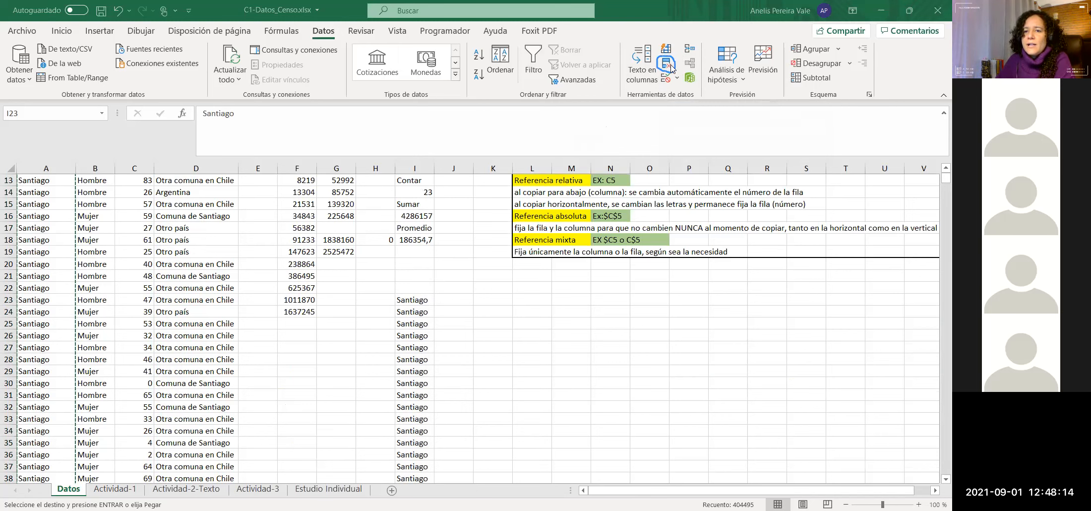
key("ctrl+v")
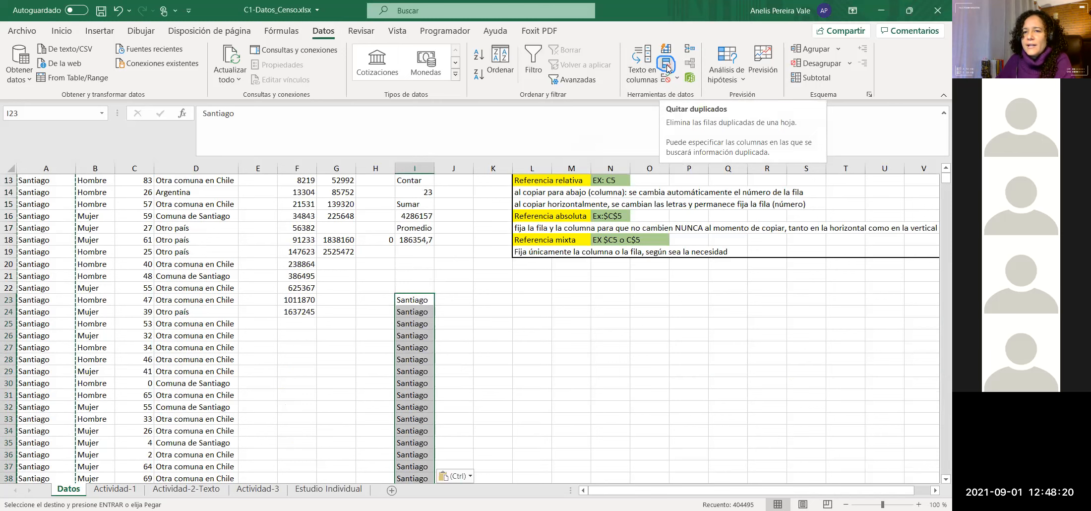
left_click(666, 65)
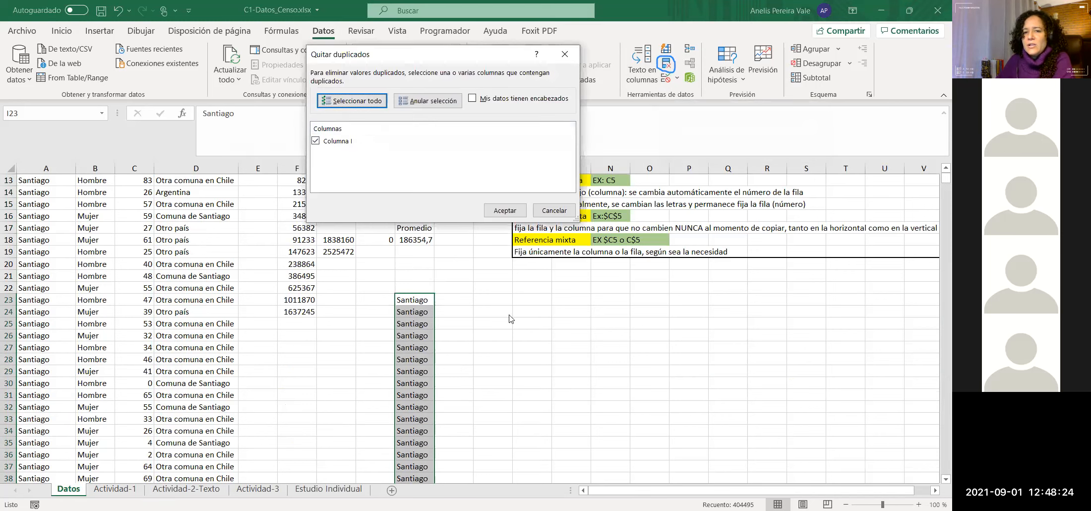
left_click(506, 210)
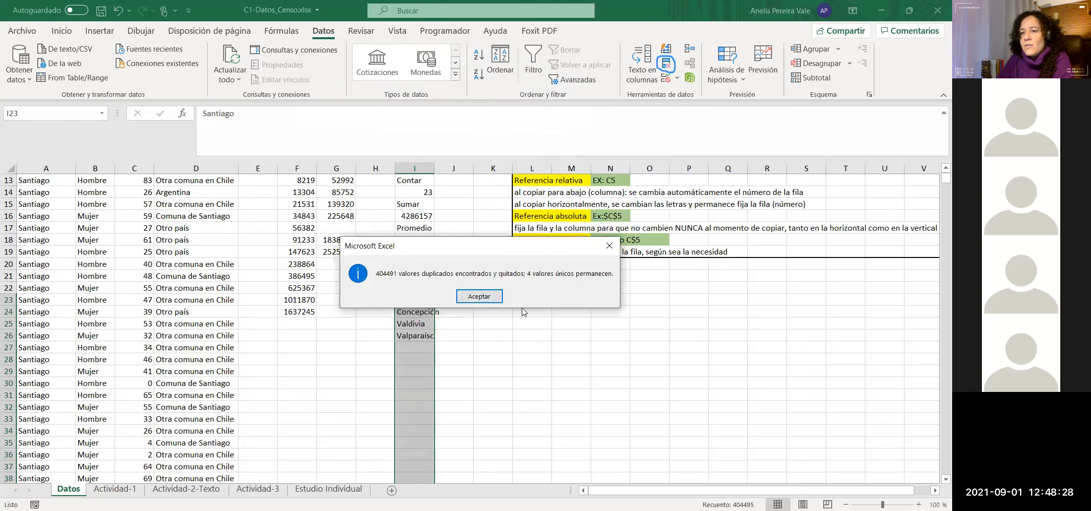
left_click(499, 297)
Step: Label the commune list "Quitar duplicados" in I22 and autofit the width of column I
left_click(421, 311)
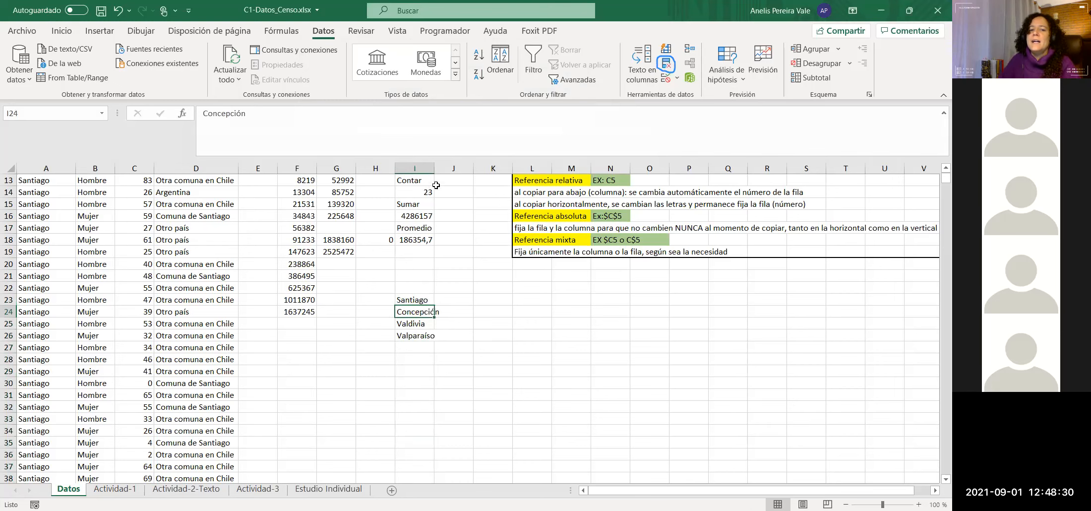
double_click(434, 169)
left_click(409, 284)
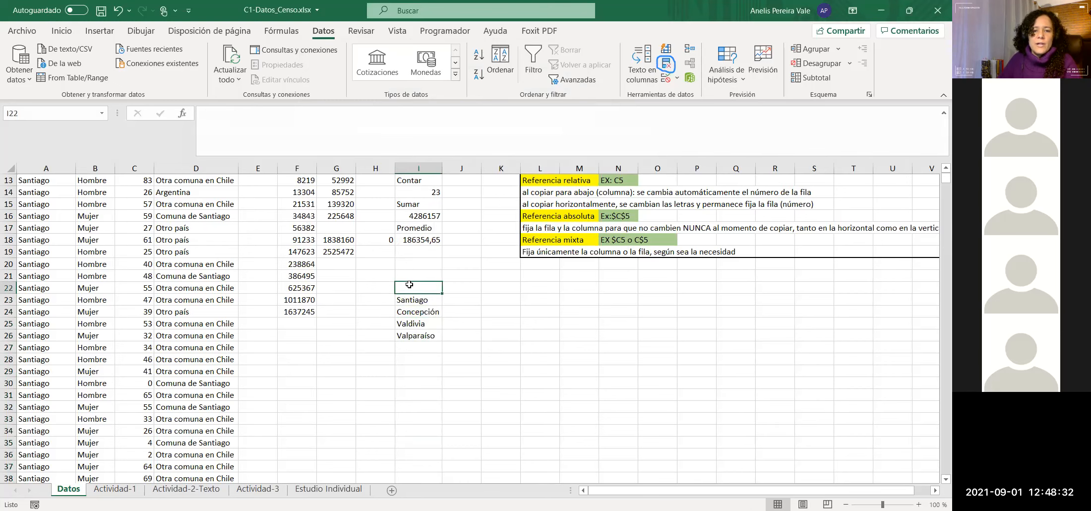
type("Quitar du")
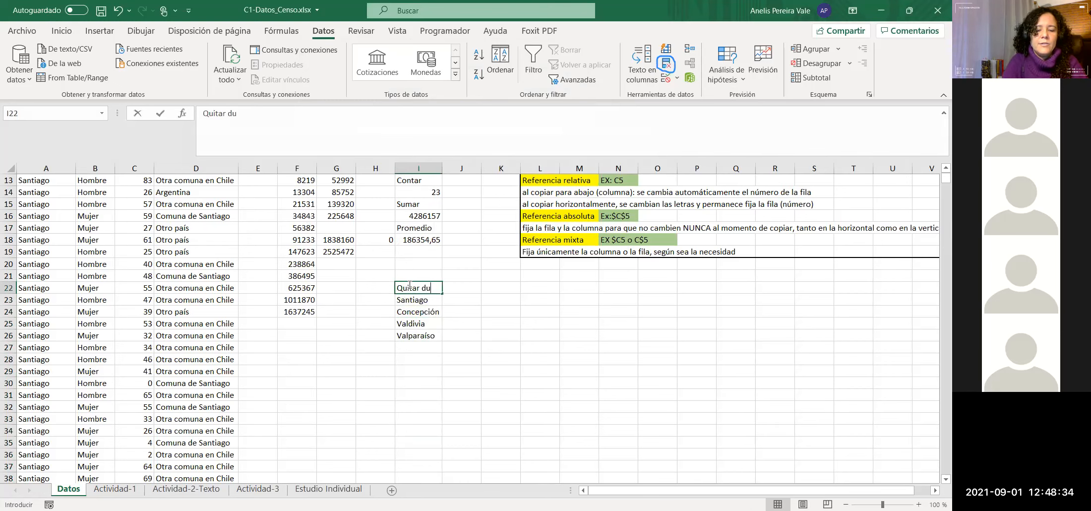
type("plicados")
key("Return")
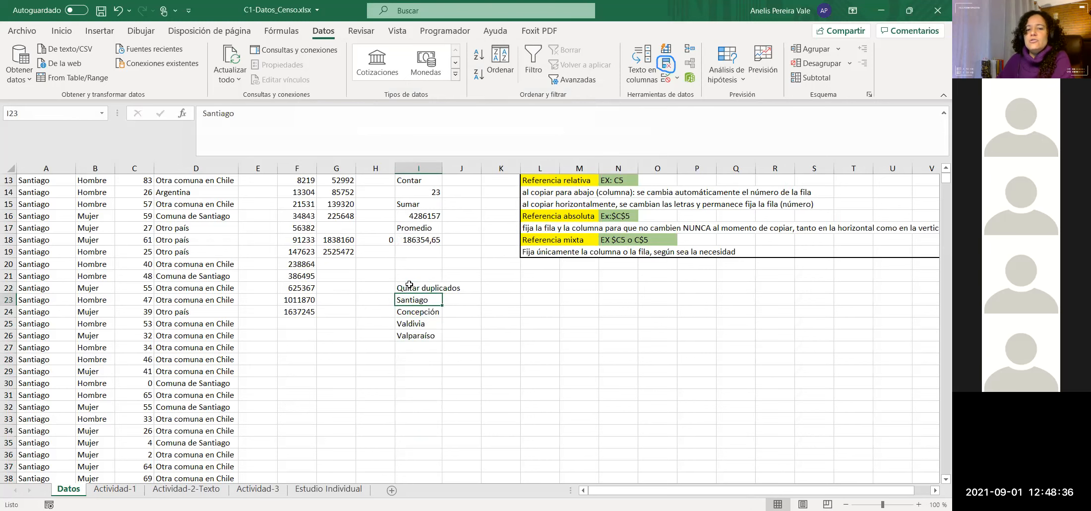
double_click(442, 168)
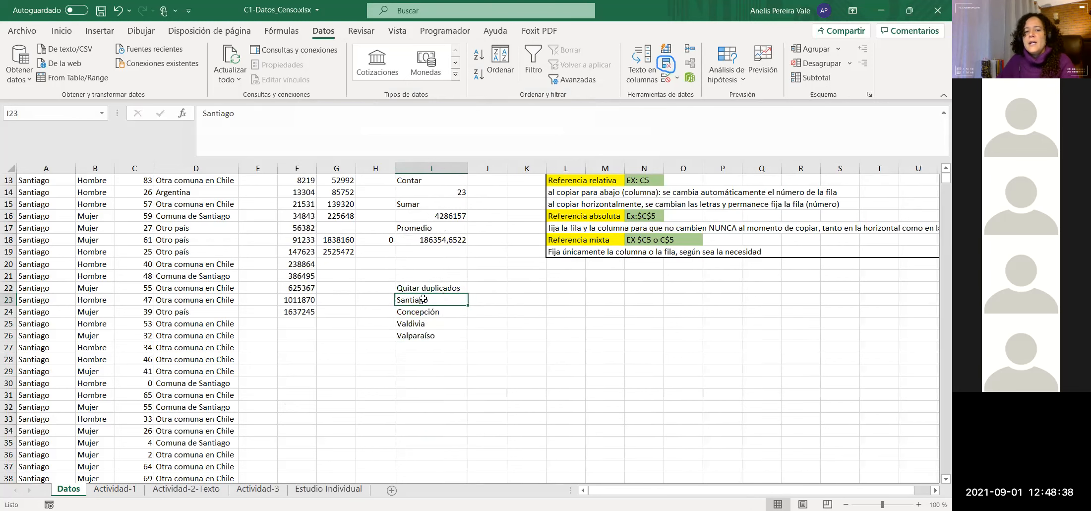
Step: Copy the four communes in I23:I26 into C13:C16 of table 3 on the Actividad-1 sheet
left_click_drag(416, 299, 416, 336)
key("ctrl+c")
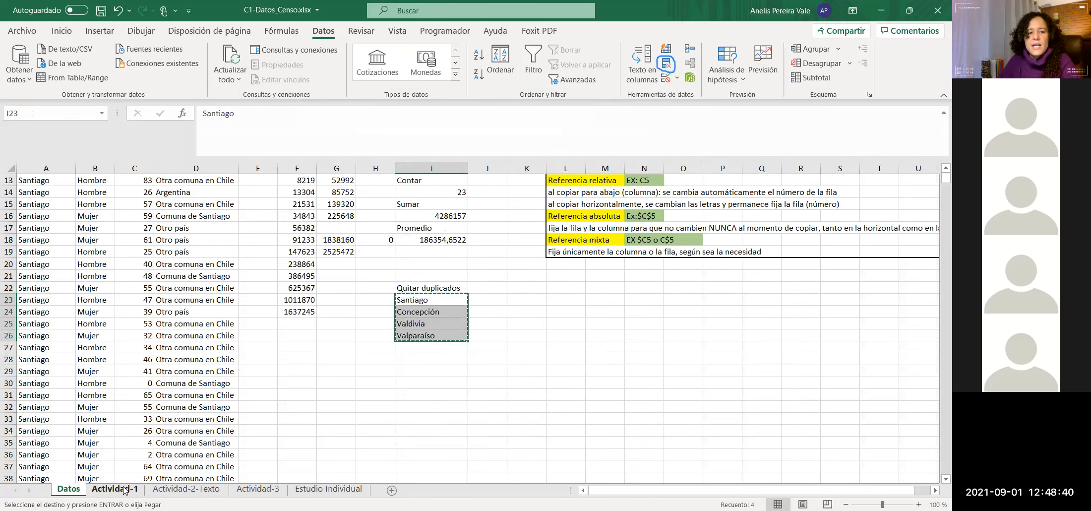
left_click(119, 489)
left_click(138, 344)
key("ctrl+v")
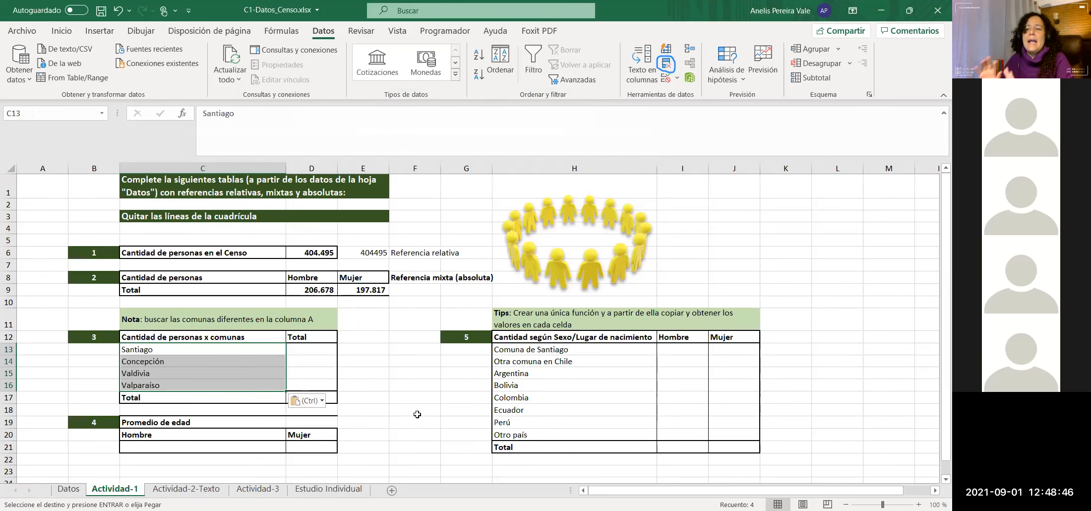
Step: Enter the label "Usando funcion UNICOS" in K22 on the Datos sheet
left_click(62, 493)
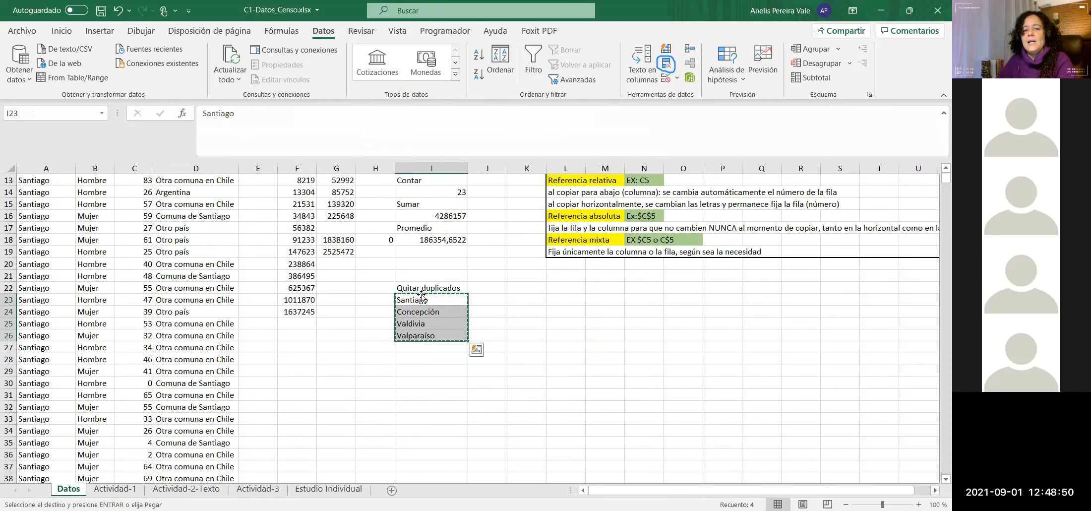
key("Escape")
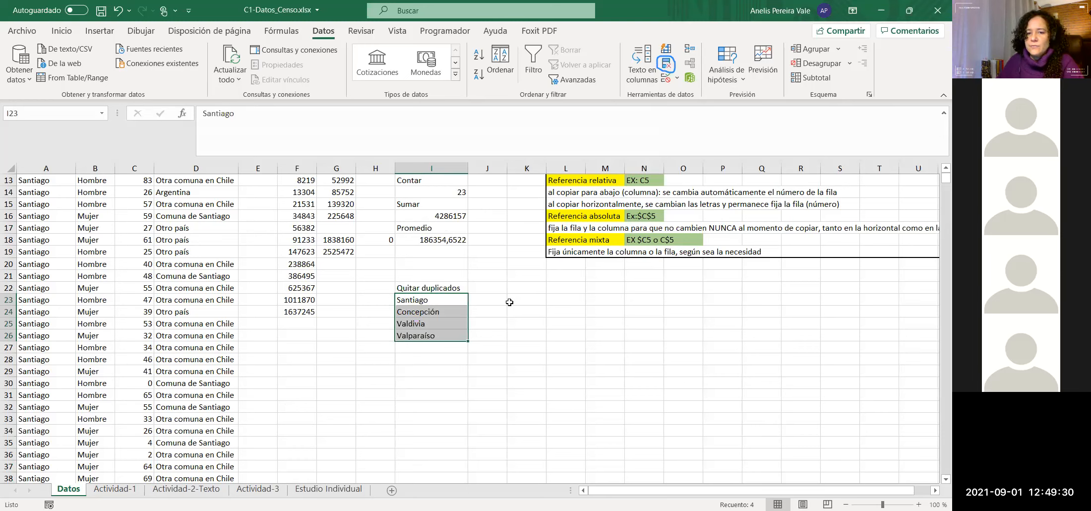
left_click(527, 289)
type("U")
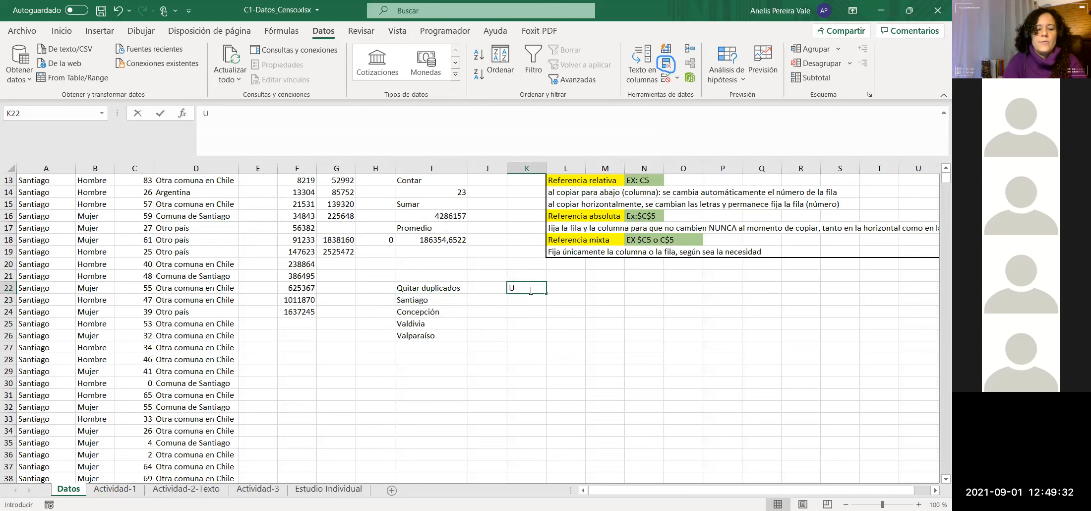
type("sando funcion UNICOS")
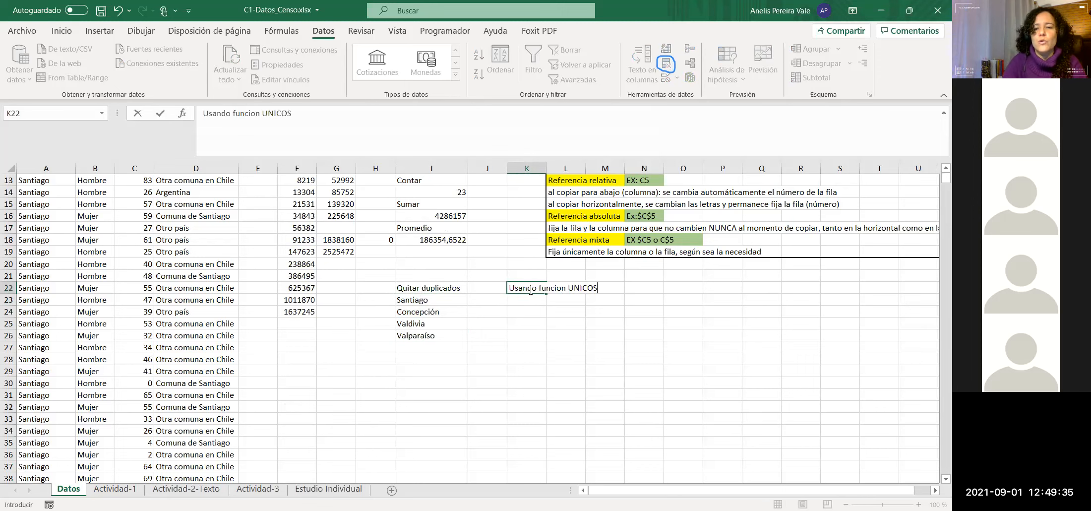
key("Return")
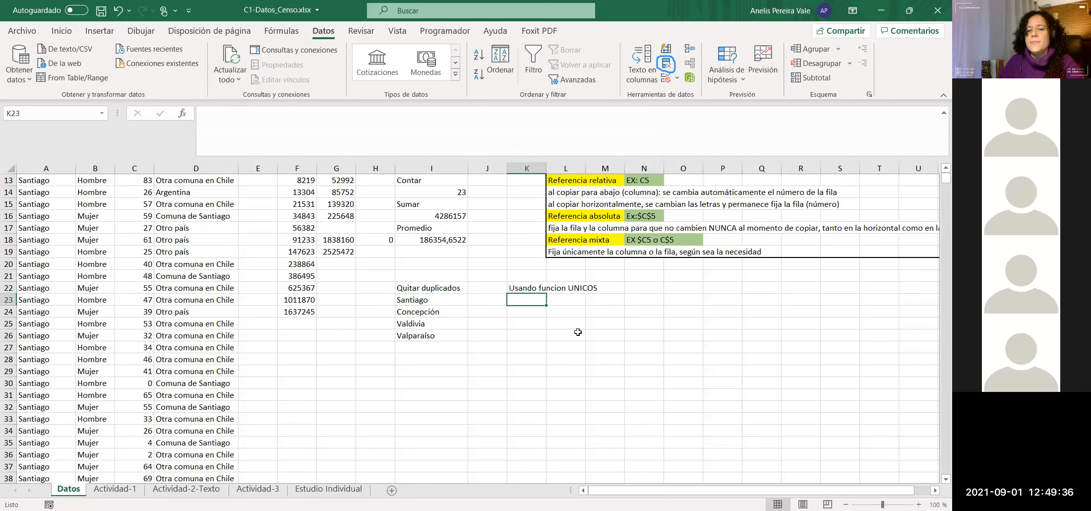
Step: Enter =UNICOS(A2:A404496) in K23 to list the distinct communes, and widen column K to fit them
left_click(243, 124)
type("=uni")
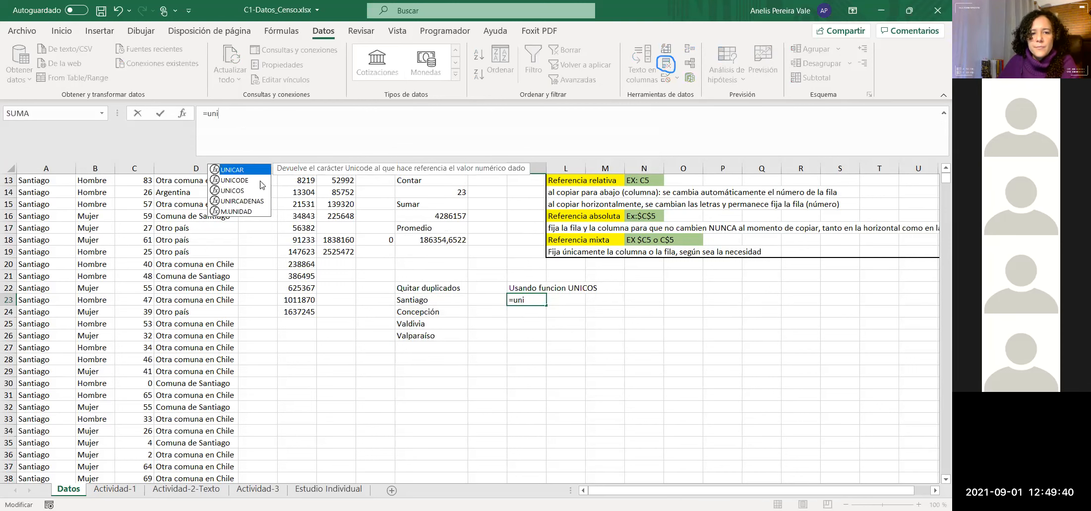
double_click(243, 191)
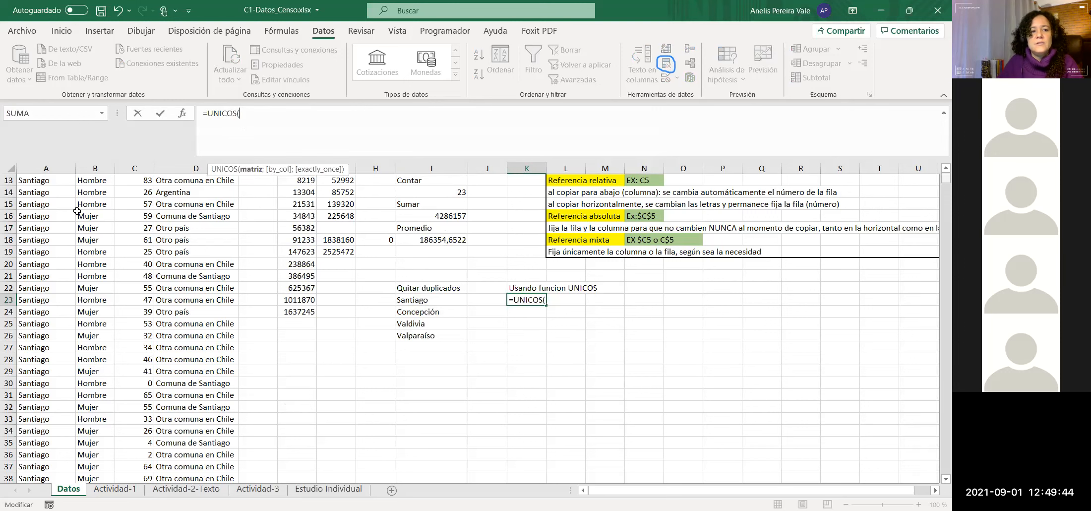
scroll(76, 199, "up", 4)
left_click(69, 197)
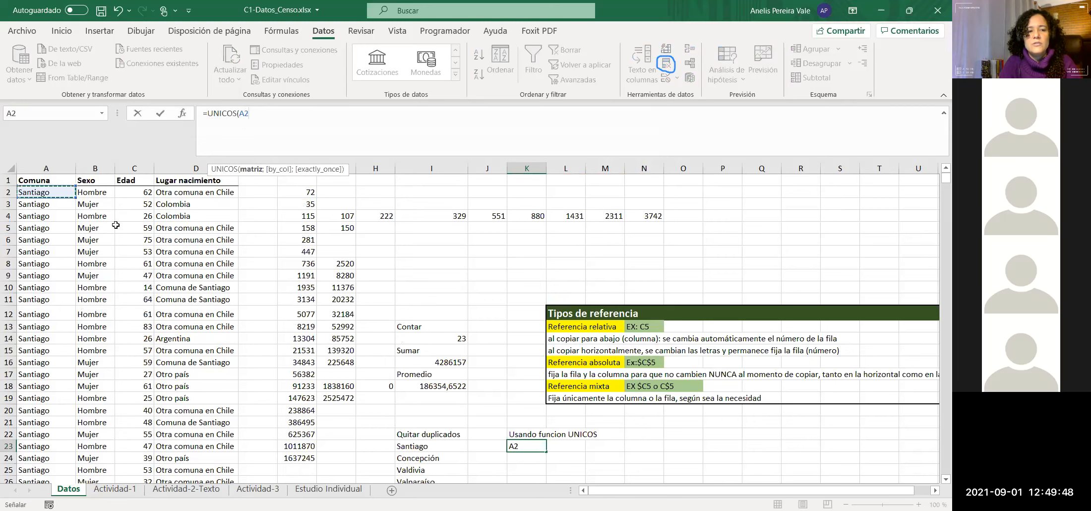
key("ctrl+shift+Down")
type(")")
key("Return")
scroll(536, 246, "up", 3)
left_click(529, 345)
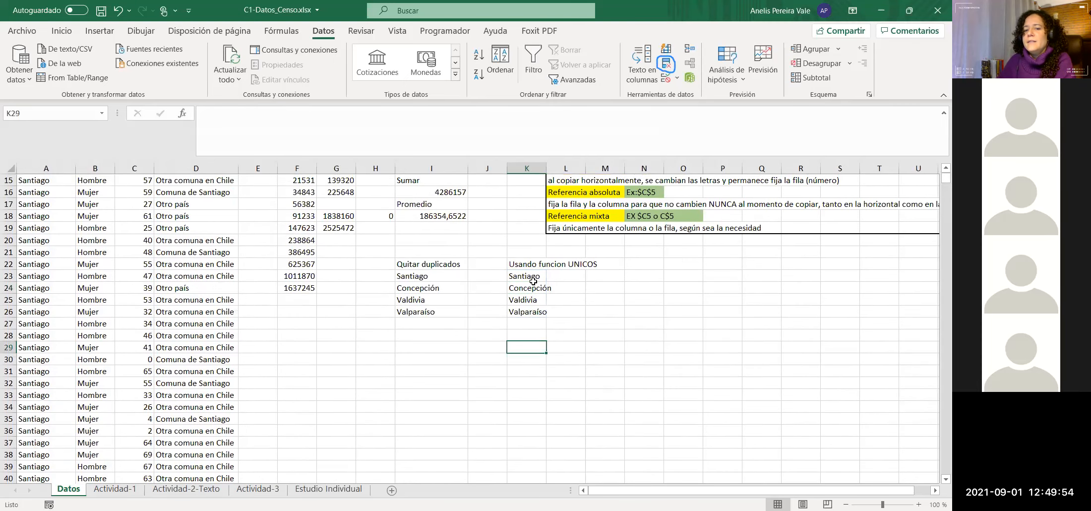
left_click_drag(547, 168, 554, 168)
left_click(522, 274)
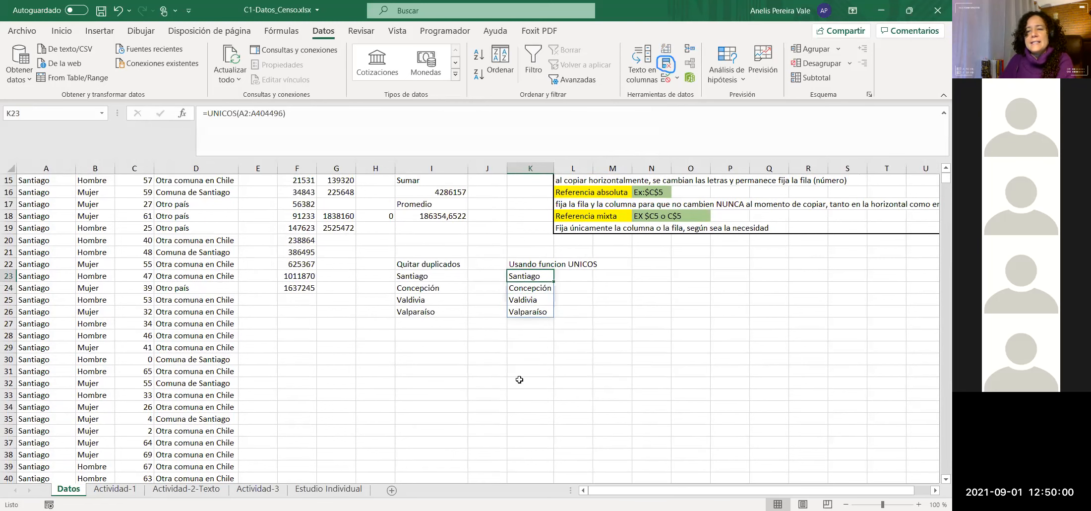
Step: Copy the UNICOS list in K23:K26 and clear the commune names from C13:C16 on the Actividad-1 sheet
left_click_drag(548, 275, 538, 312)
key("ctrl+c")
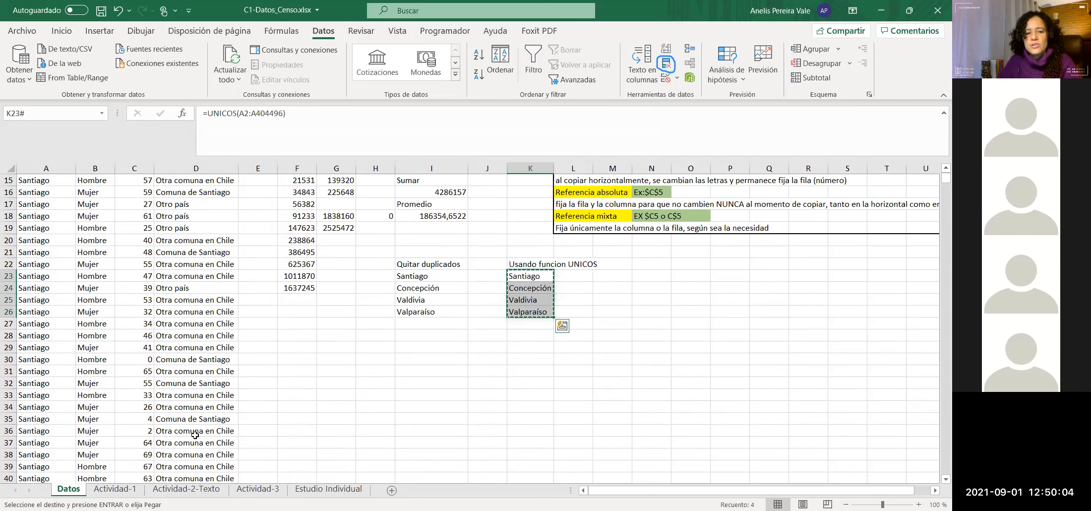
left_click(114, 489)
left_click_drag(158, 349, 149, 383)
key("Delete")
left_click(140, 348)
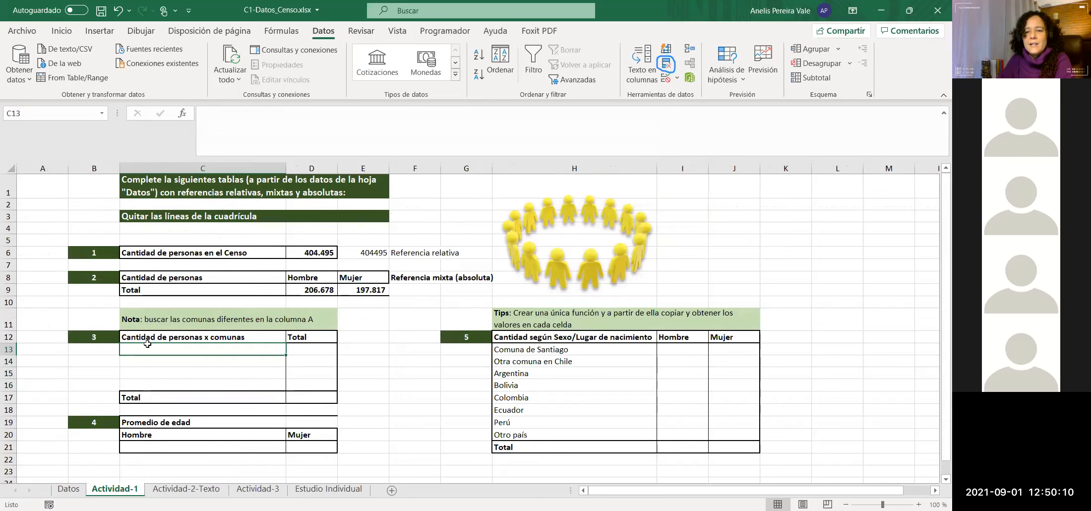
Step: Copy the UNICOS results from the Datos sheet into C13:C16 on Actividad-1, pasted as values only
left_click(61, 490)
key("ctrl+c")
left_click(119, 489)
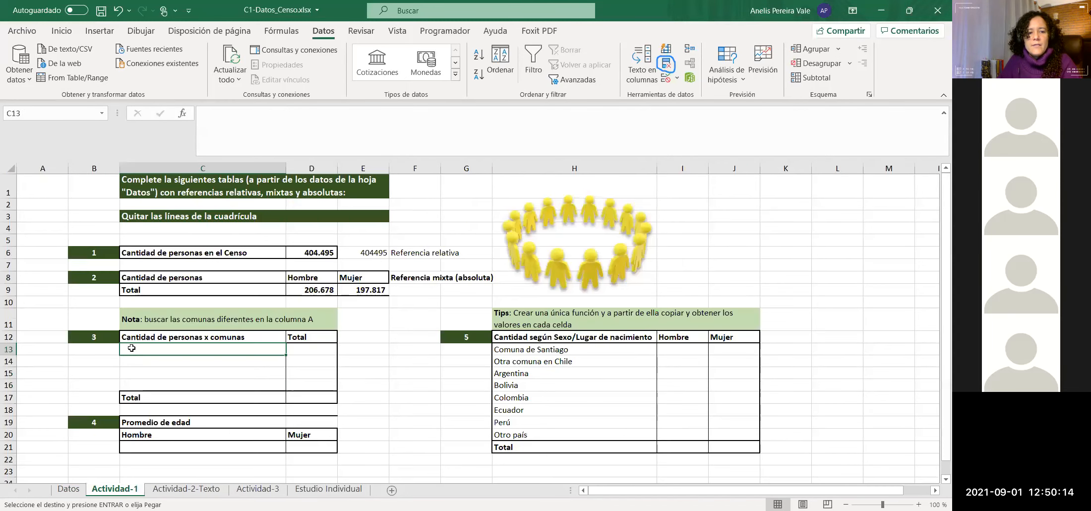
key("ctrl+v")
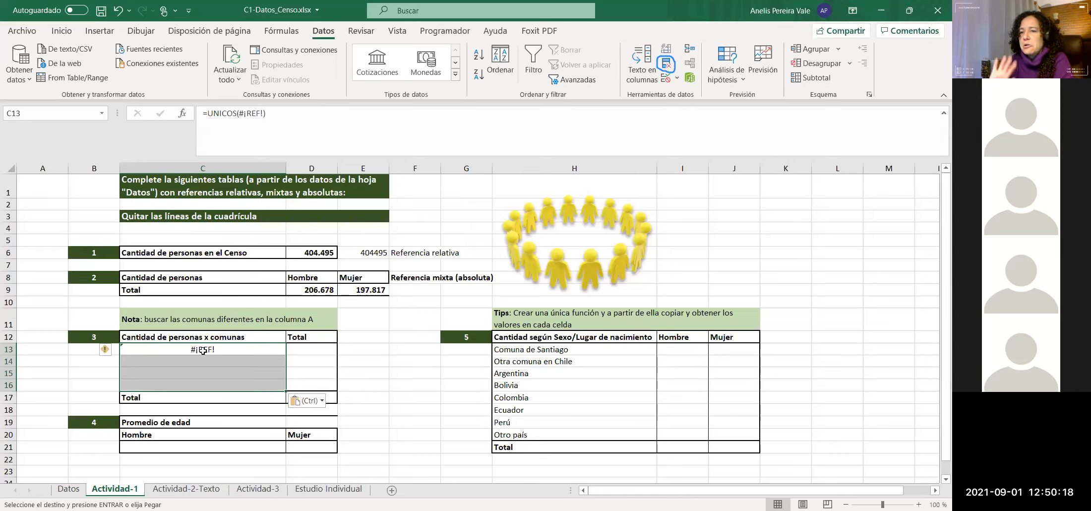
left_click(115, 353)
left_click(257, 350)
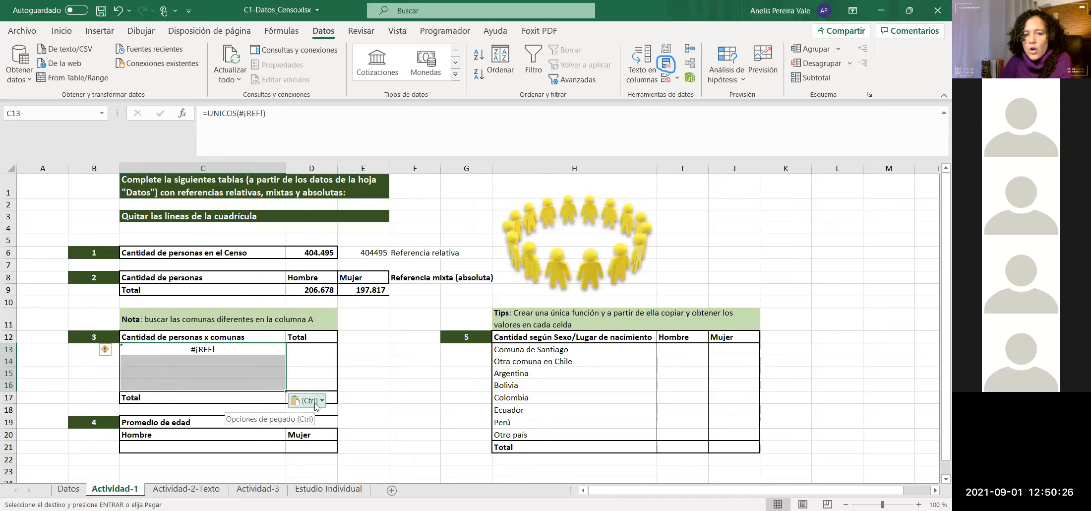
left_click(319, 402)
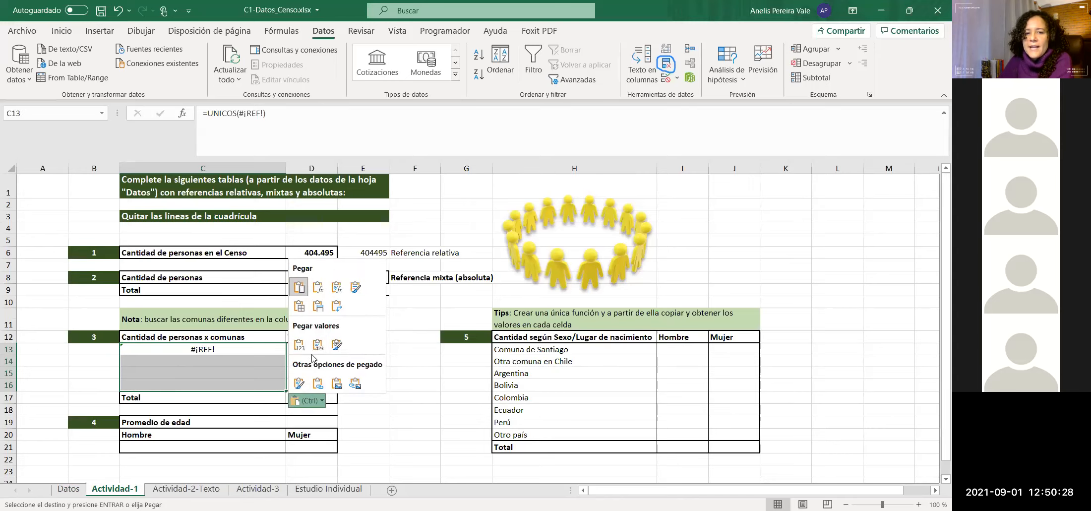
left_click(299, 346)
Step: Apply a left border to the commune cells C13:C16 of table 3
left_click_drag(169, 361, 169, 386)
left_click_drag(167, 349, 163, 383)
left_click(61, 31)
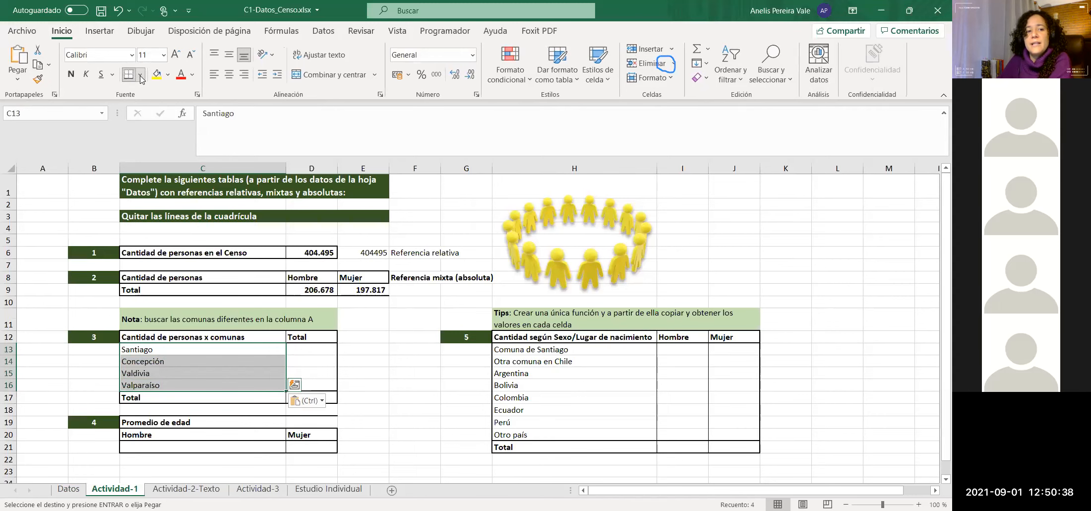
left_click(141, 76)
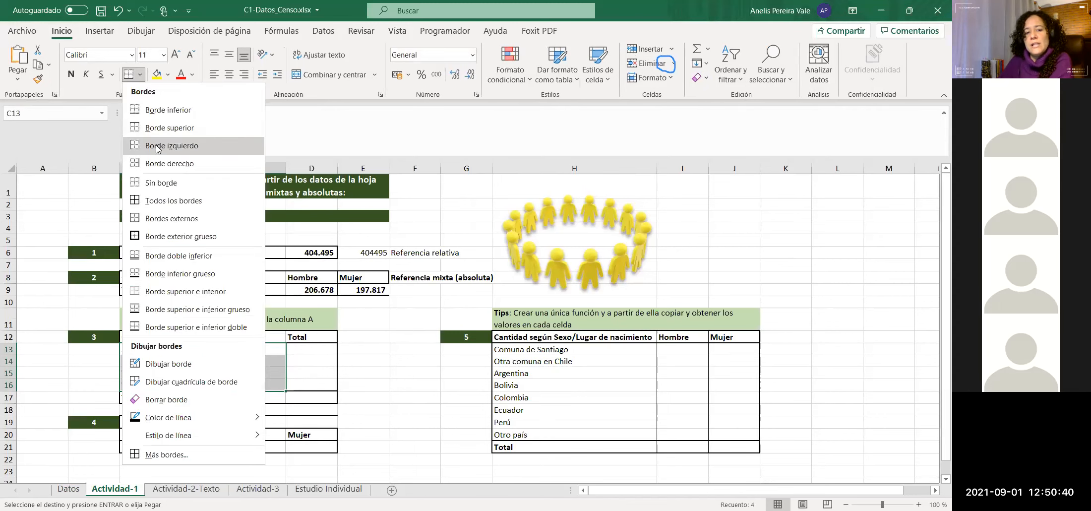
left_click(156, 146)
left_click(362, 337)
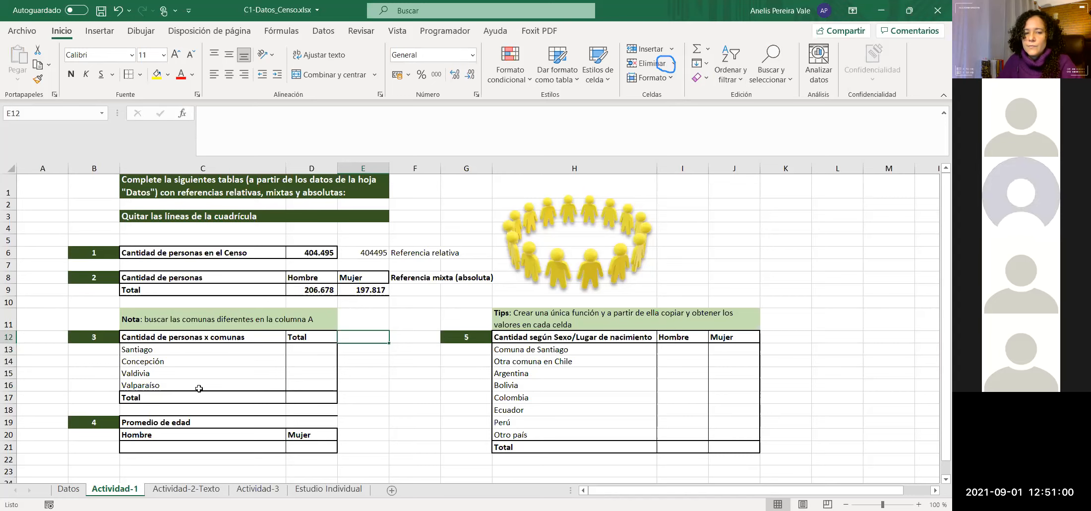
Step: Delete the UNICOS formula from K23 on the Datos sheet
left_click(69, 489)
left_click(571, 287)
left_click_drag(525, 276, 526, 319)
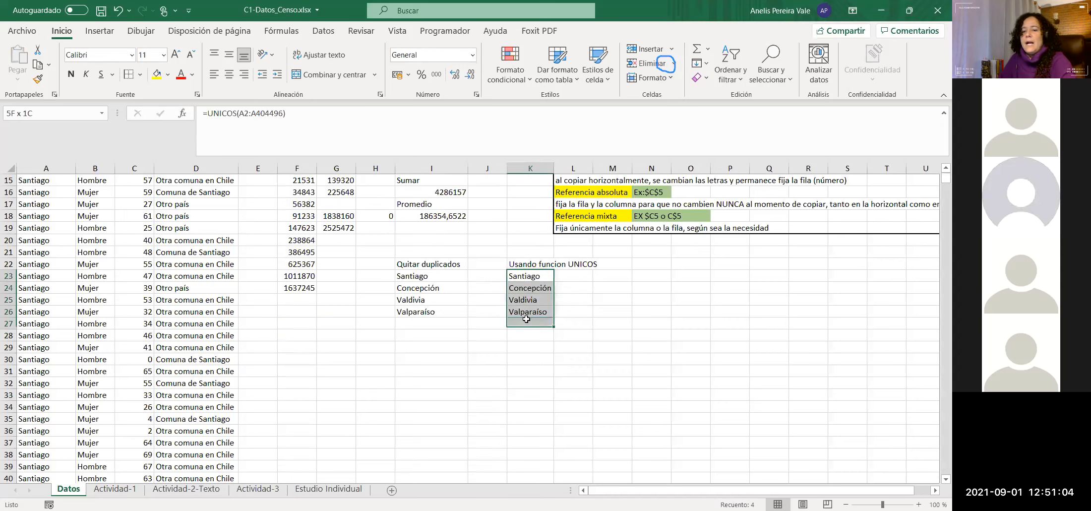
left_click(533, 275)
key("Delete")
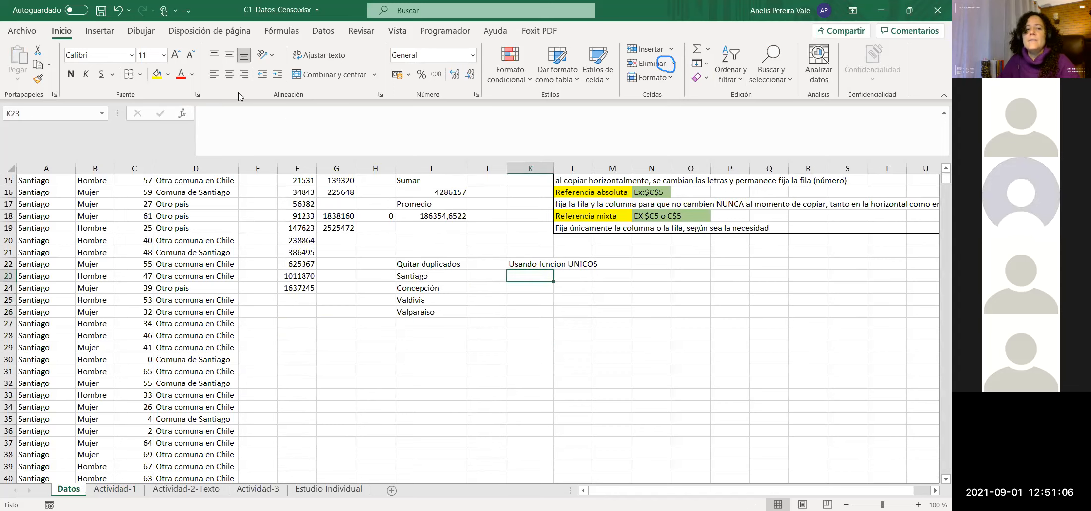
Step: Enter =UNICOS(A2:A404496) in K23 on the Datos sheet to list the distinct communes
type("=")
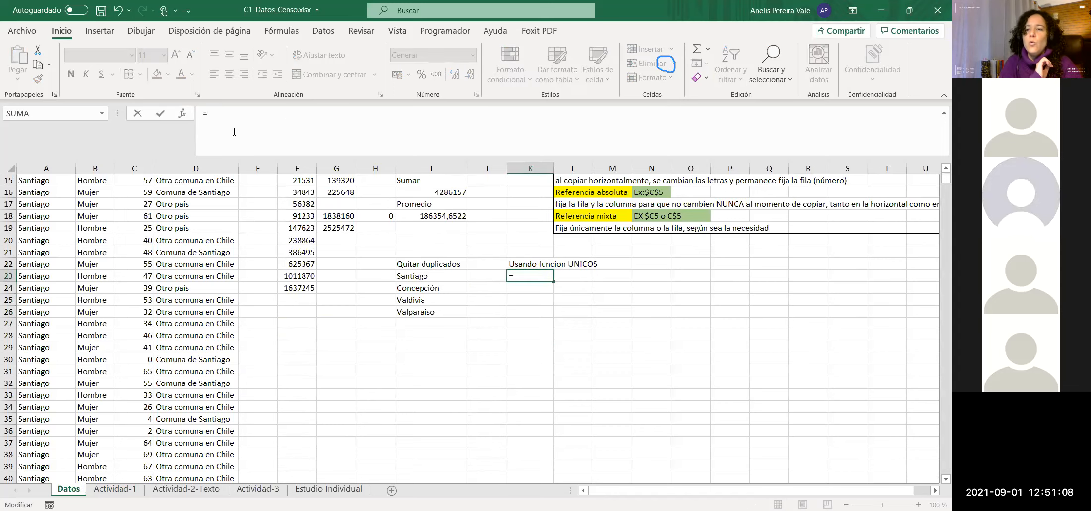
type("uni")
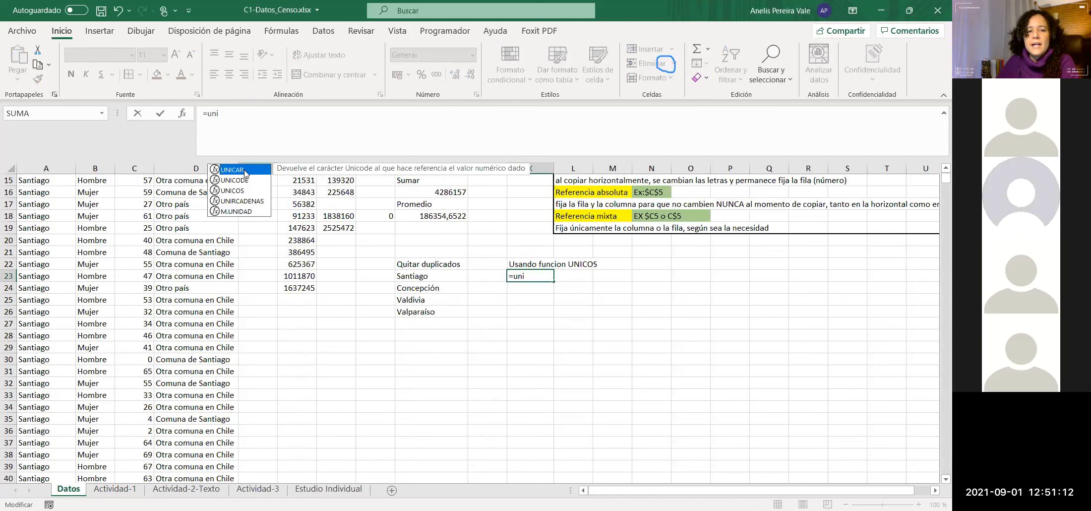
left_click(239, 193)
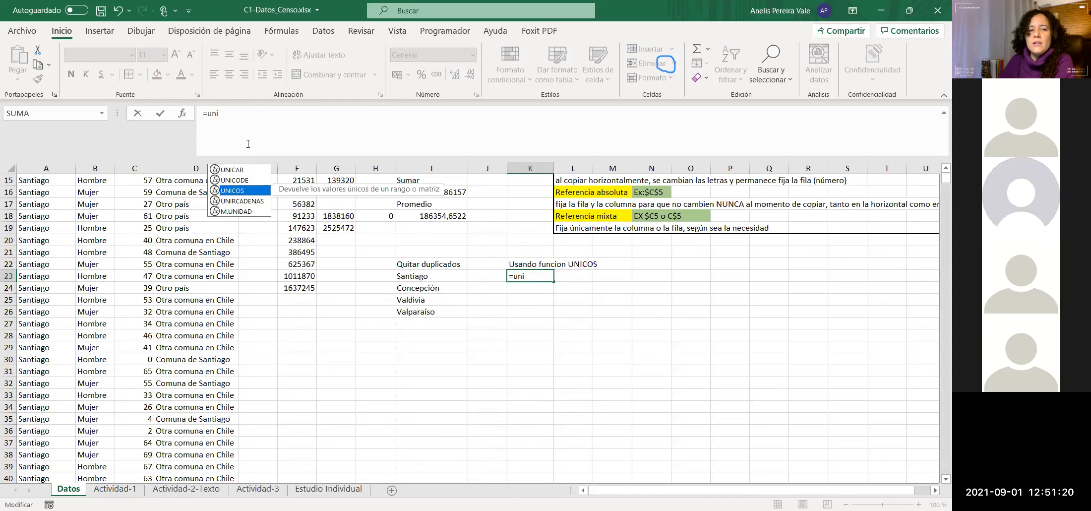
double_click(239, 193)
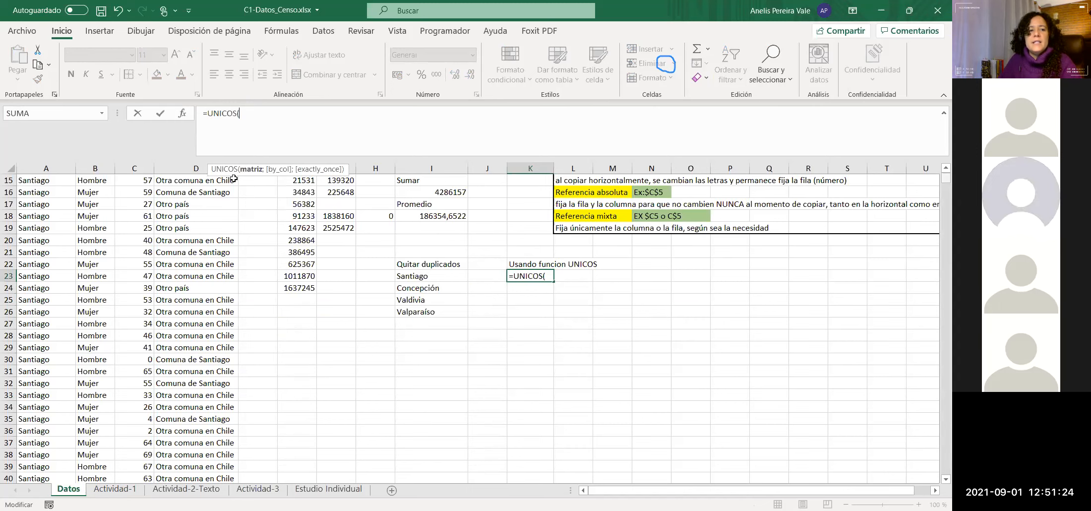
scroll(42, 192, "up", 5)
left_click(42, 193)
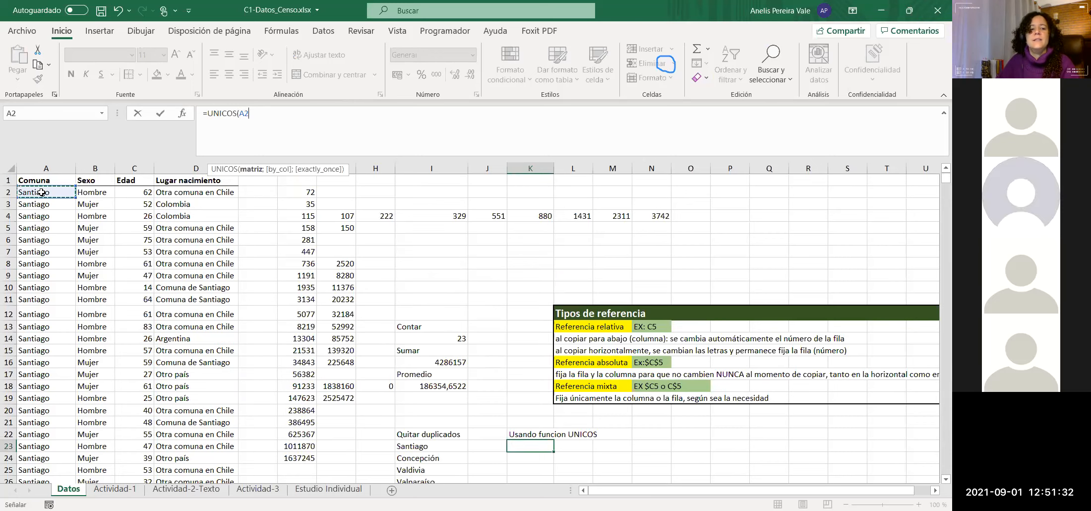
key("ctrl+shift+Down")
key("Return")
left_click(573, 263)
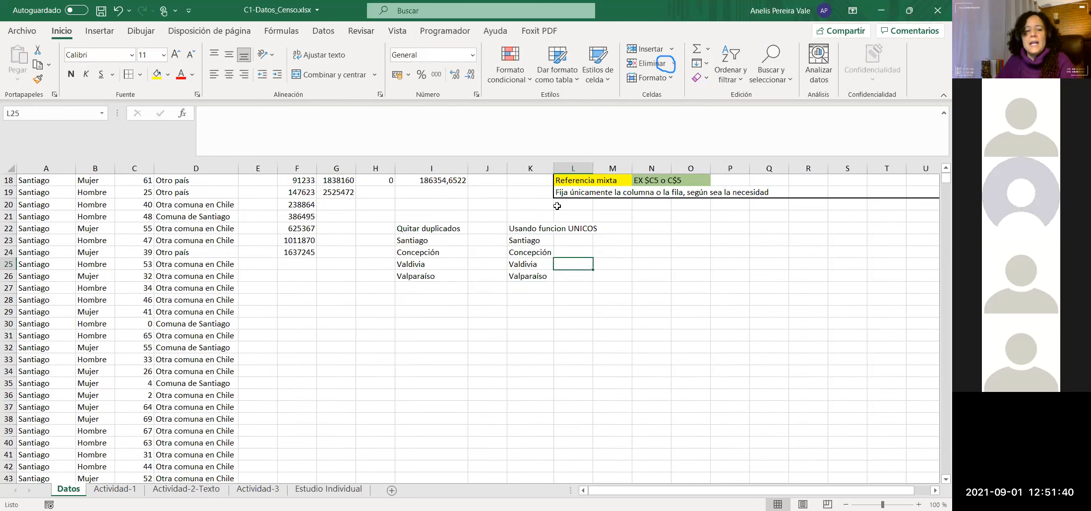
Step: Clear the commune names from C13:C16 on Actividad-1 and copy the UNICOS list K23:K26 from Datos
left_click(133, 491)
left_click_drag(152, 349, 144, 385)
key("Delete")
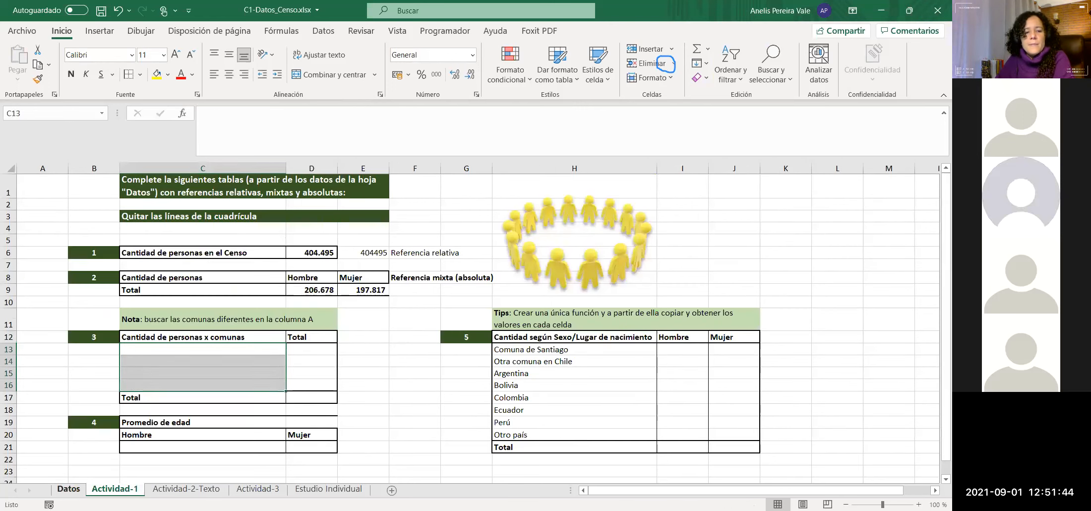
key("ctrl+Page_Up")
left_click_drag(532, 242, 526, 276)
key("ctrl+c")
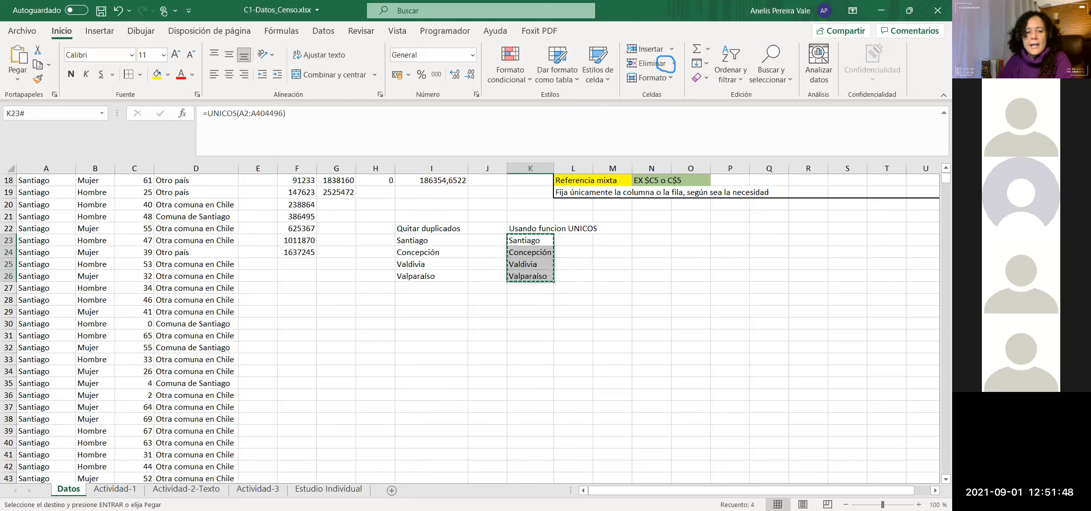
Step: Try a regular paste of the UNICOS list at C13 on Actividad-1, then undo it
left_click(134, 493)
left_click(132, 349)
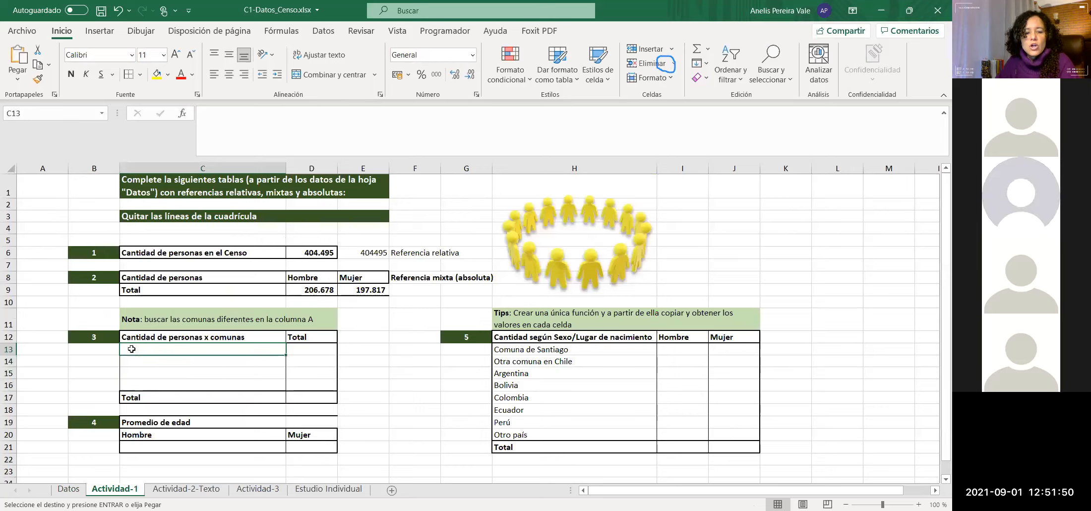
key("ctrl+v")
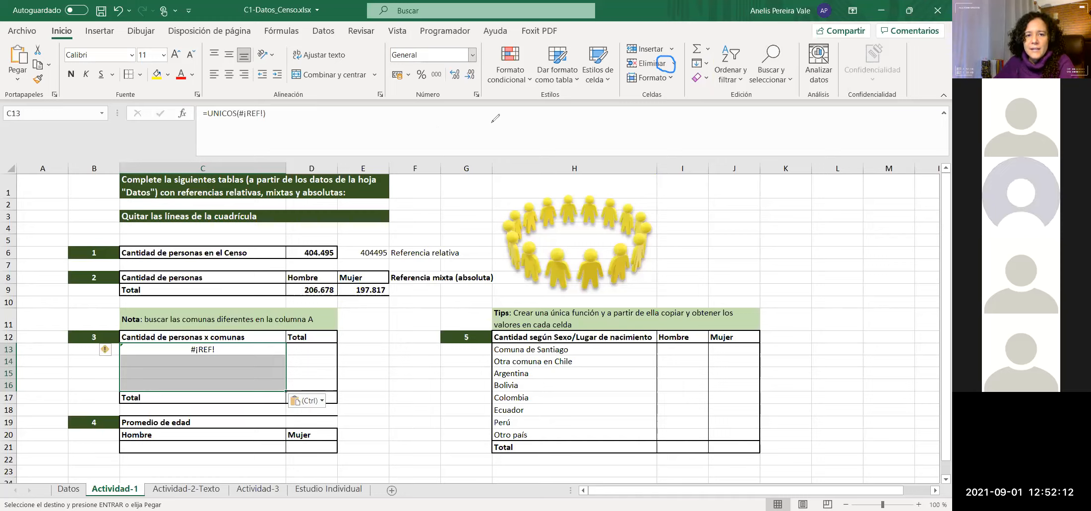
left_click(463, 24)
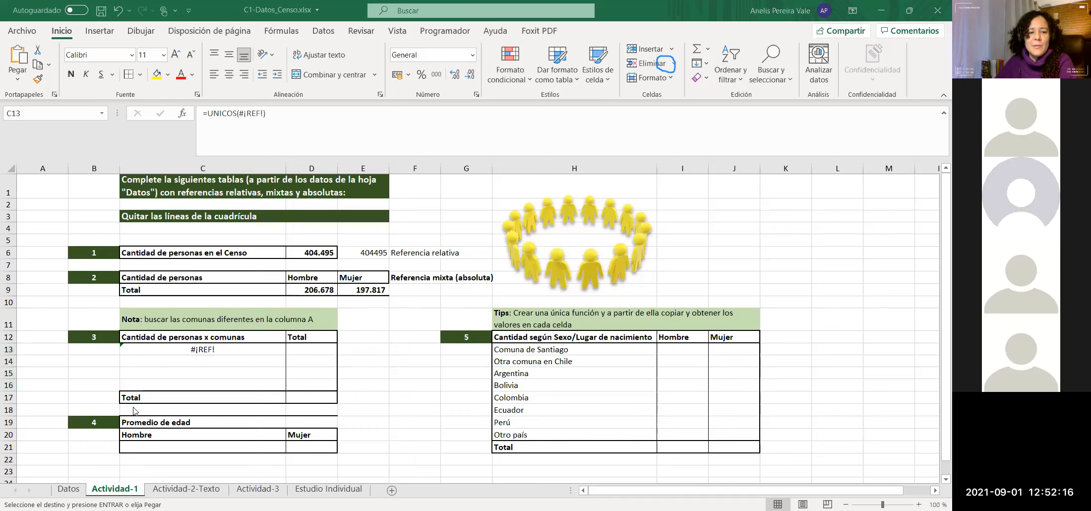
left_click(193, 346)
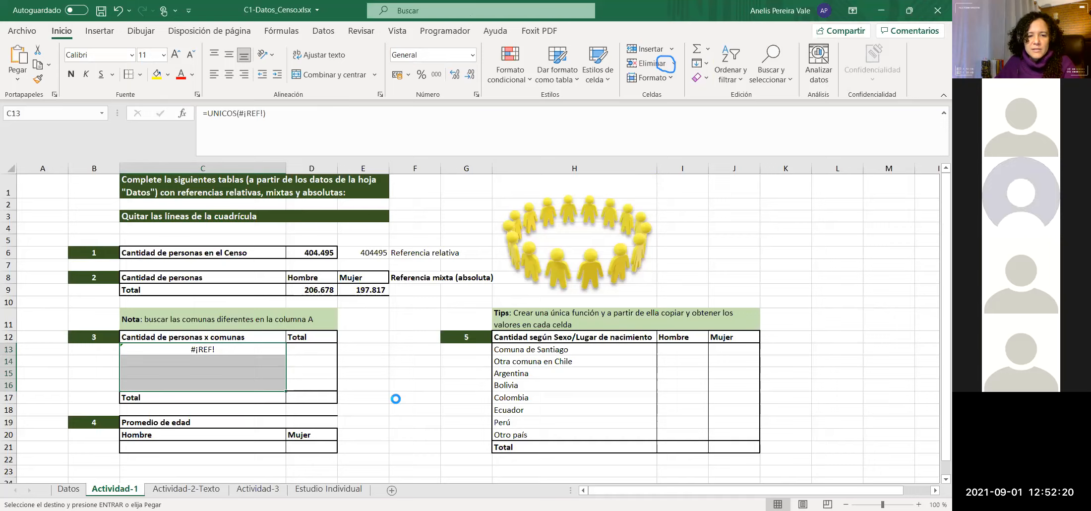
scroll(305, 438, "up", 2, "ctrl")
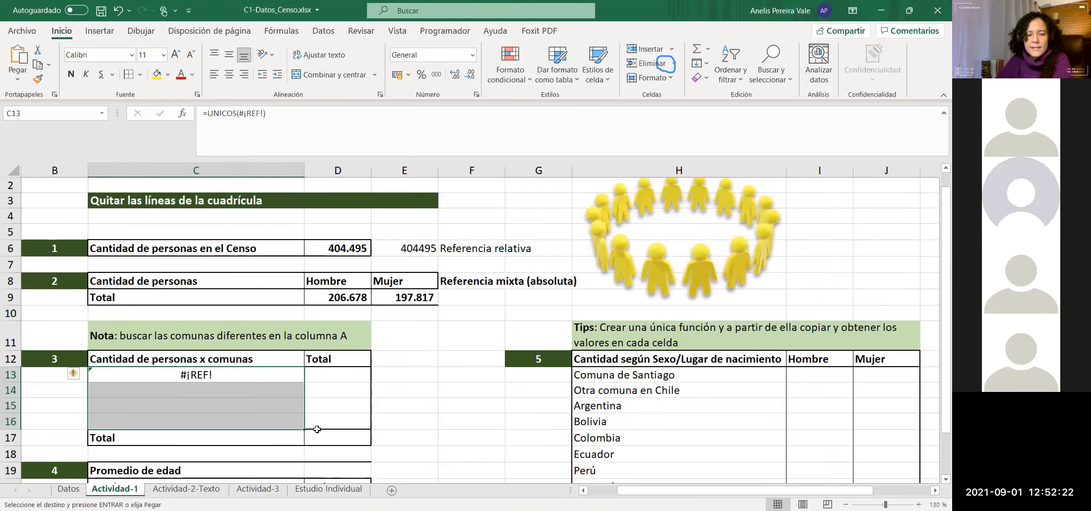
left_click(221, 372)
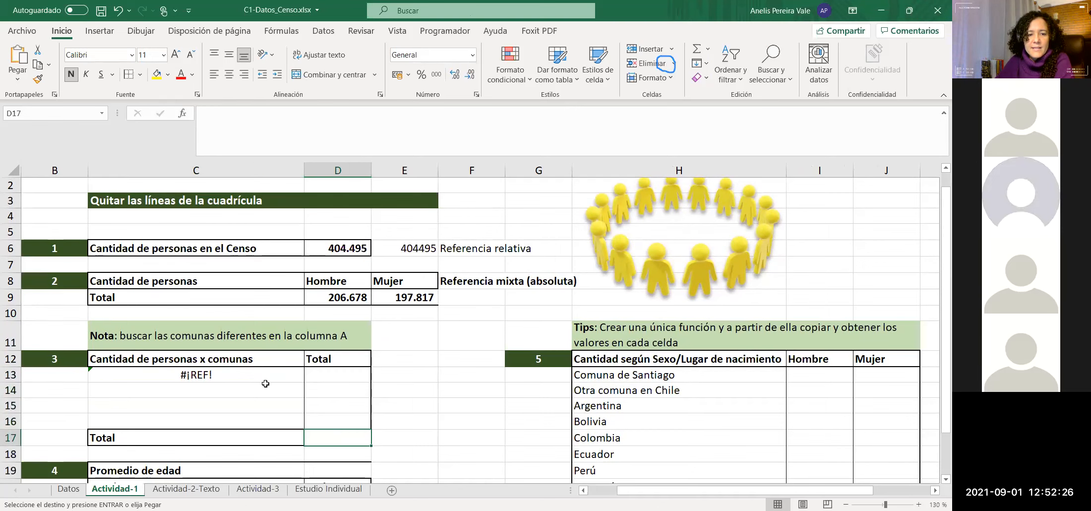
key("ctrl+z")
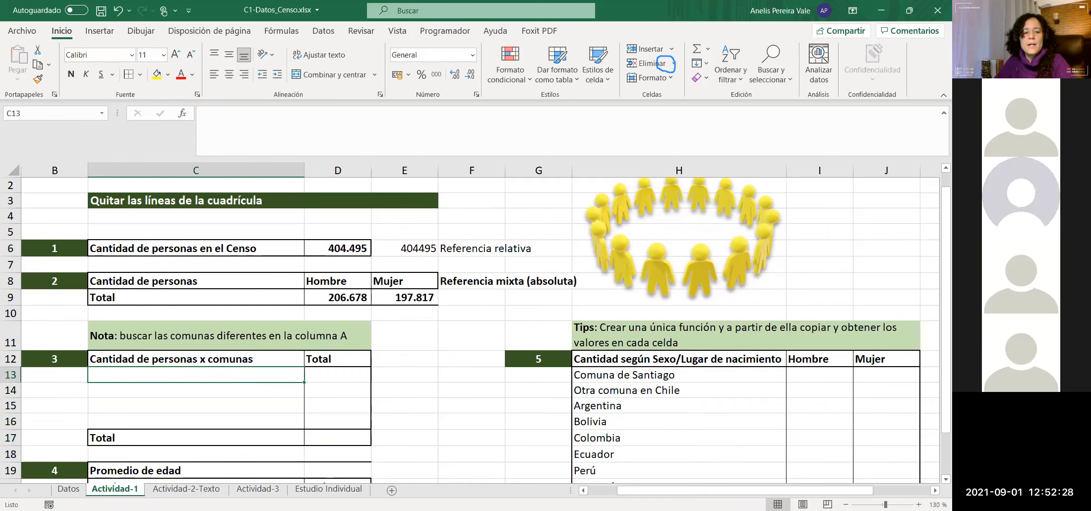
Step: Copy the UNICOS list from Datos again and paste it into C13:C16 on Actividad-1 as values only
left_click(68, 489)
key("ctrl+c")
left_click(115, 488)
key("ctrl+v")
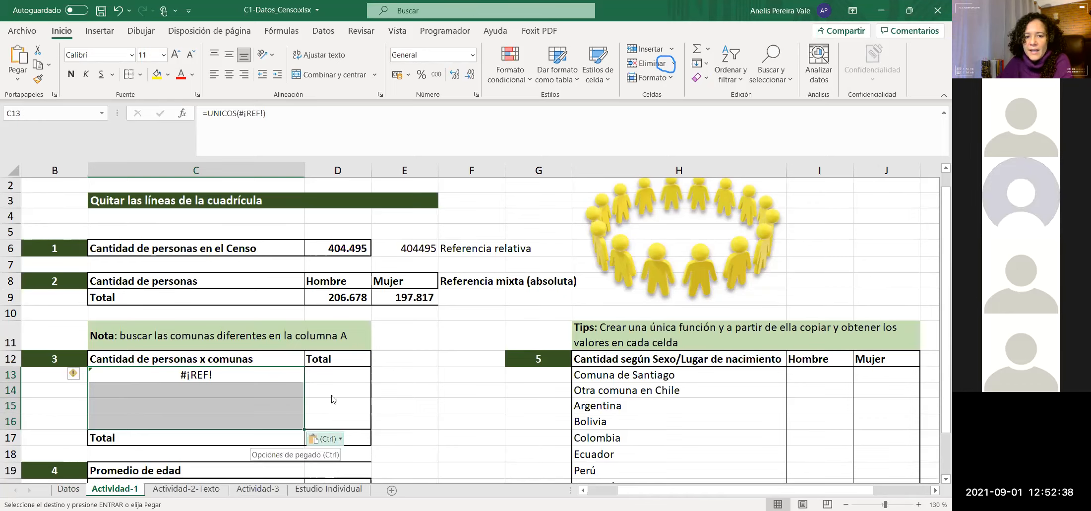
left_click(340, 440)
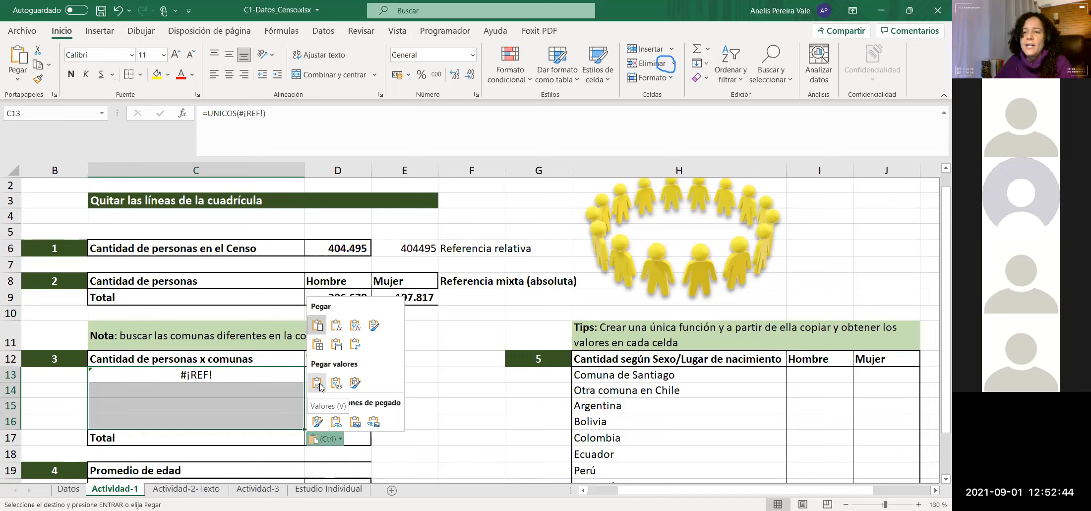
left_click(317, 383)
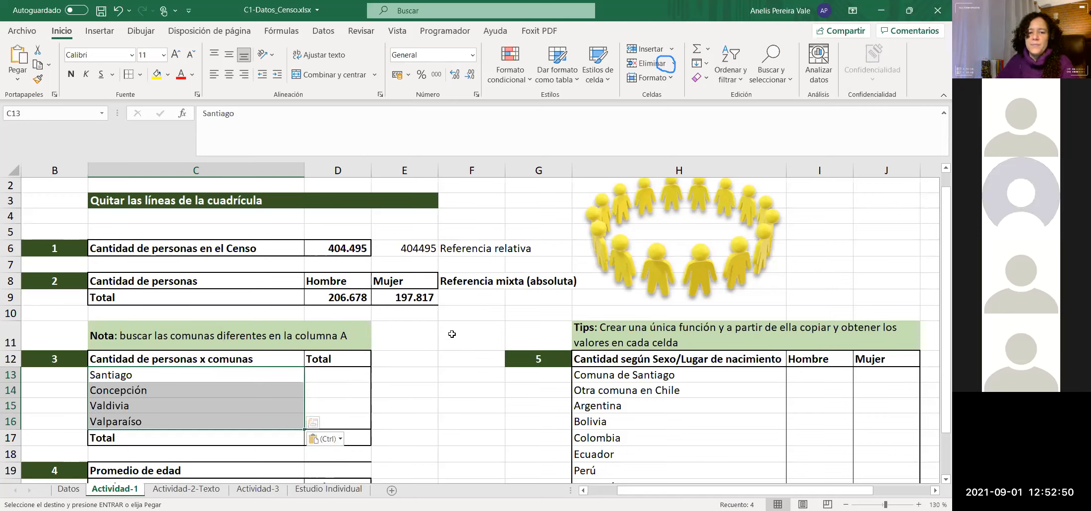
scroll(452, 334, "down", 1)
key("ctrl+q")
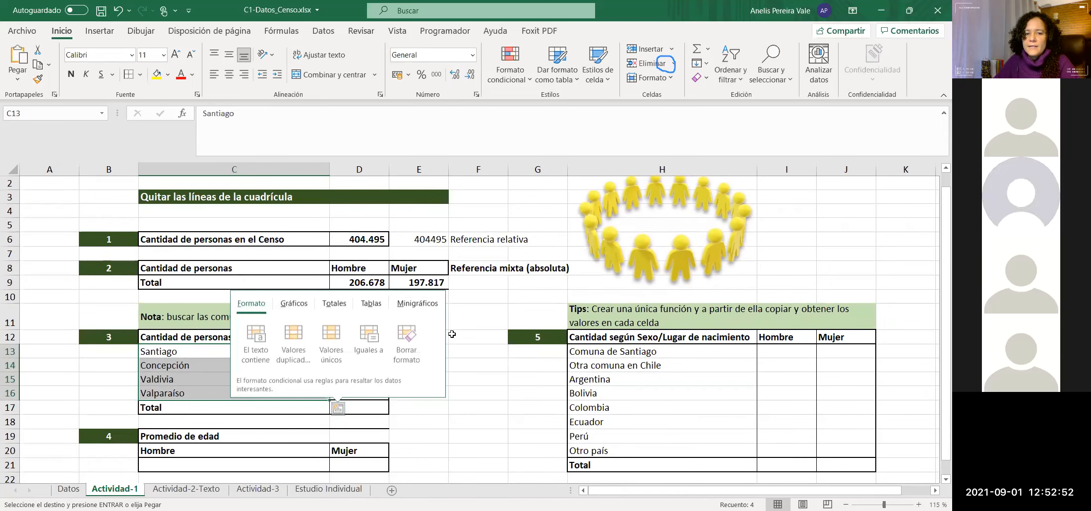
left_click(452, 429)
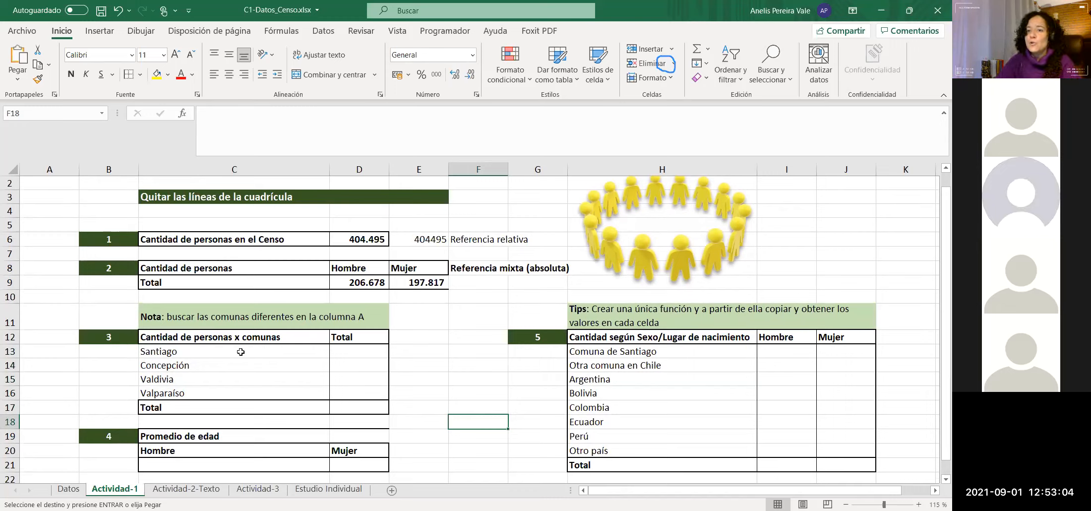
Step: Reapply the left border to the commune cells C13:C16 of table 3
left_click(359, 353)
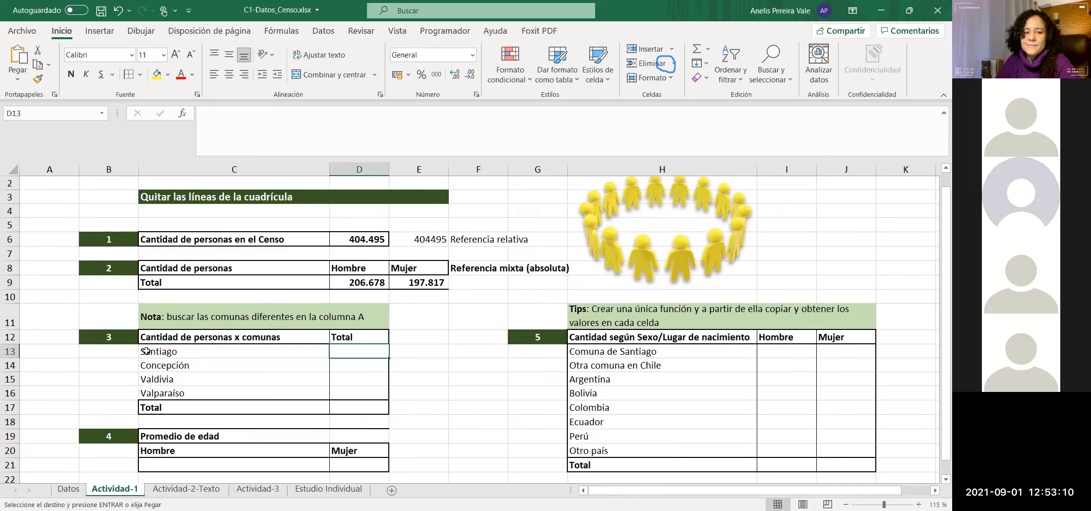
left_click_drag(146, 351, 148, 391)
key("ctrl+v")
key("Escape")
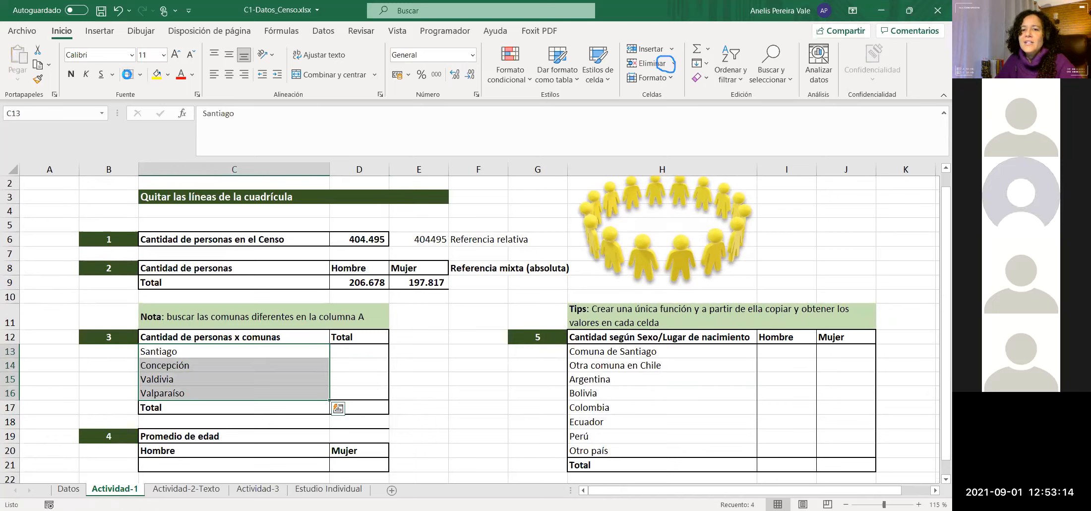
Step: Enter =CONTAR.SI(Datos!A2:A404496;'Actividad-1'!C13) in D13 to count the people in Santiago
left_click(357, 351)
left_click(239, 134)
type("=")
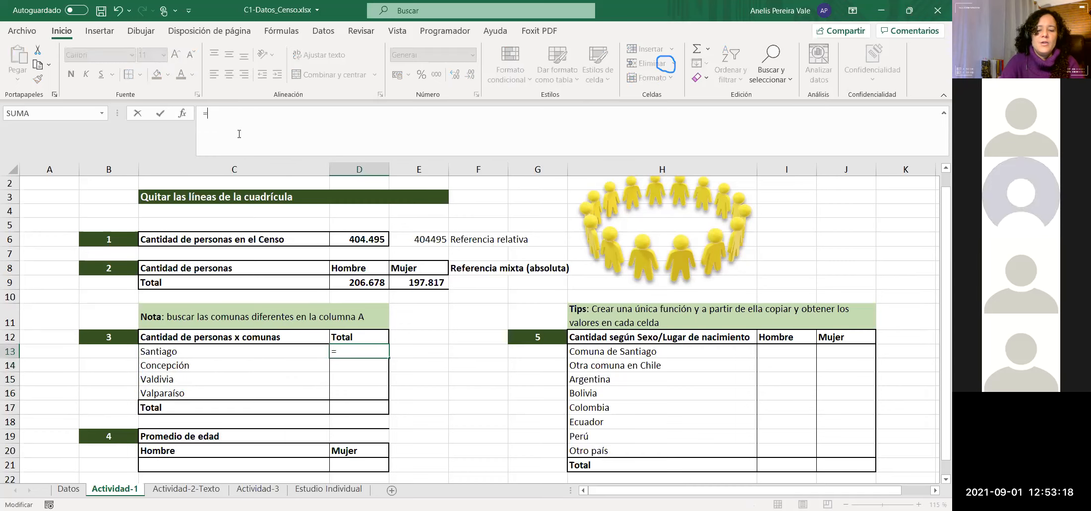
type("cont")
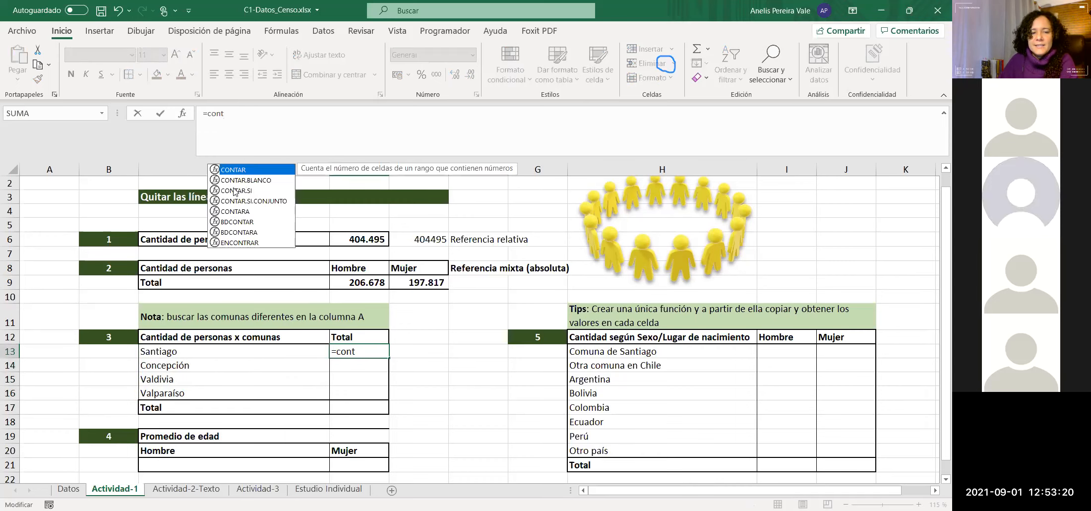
double_click(235, 191)
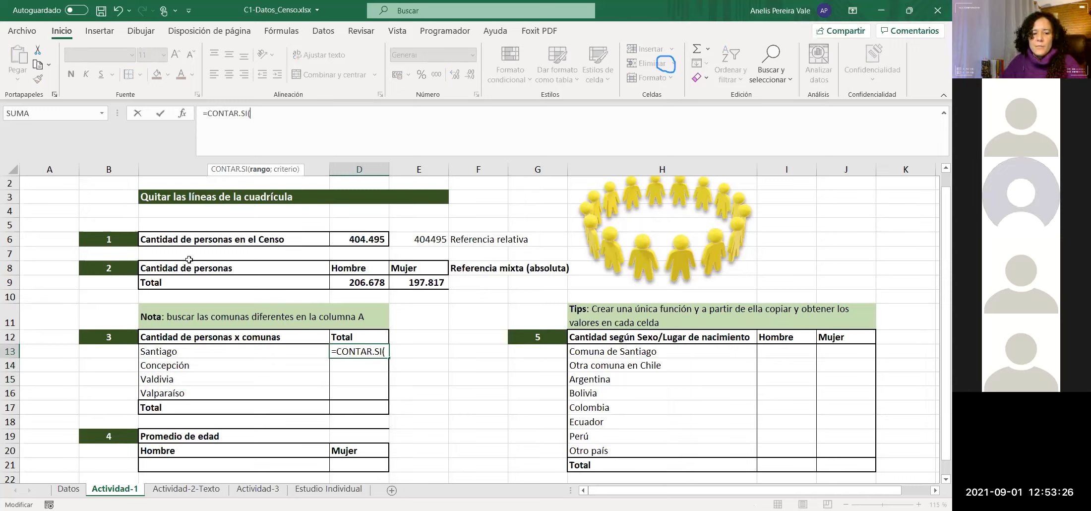
left_click(69, 488)
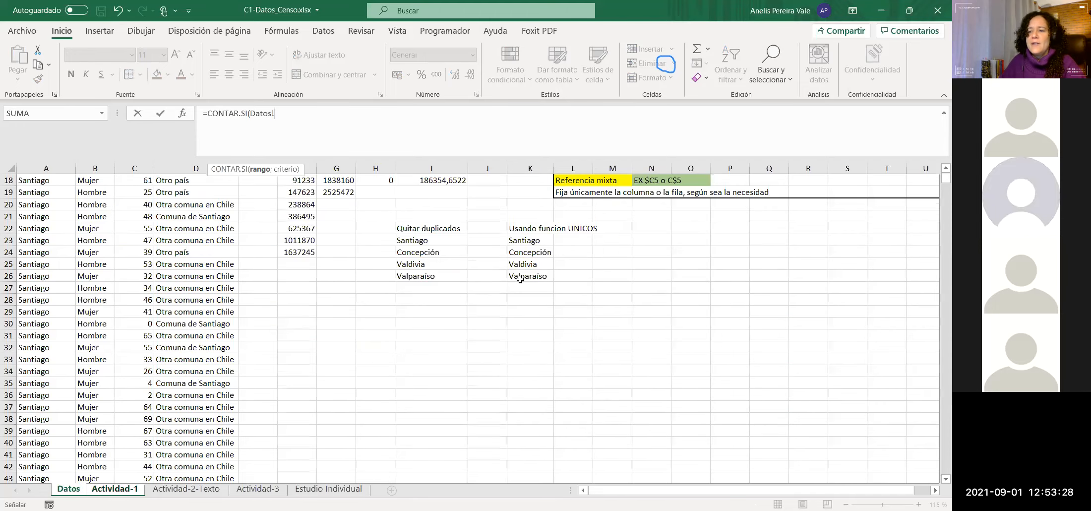
scroll(937, 183, "up", 6)
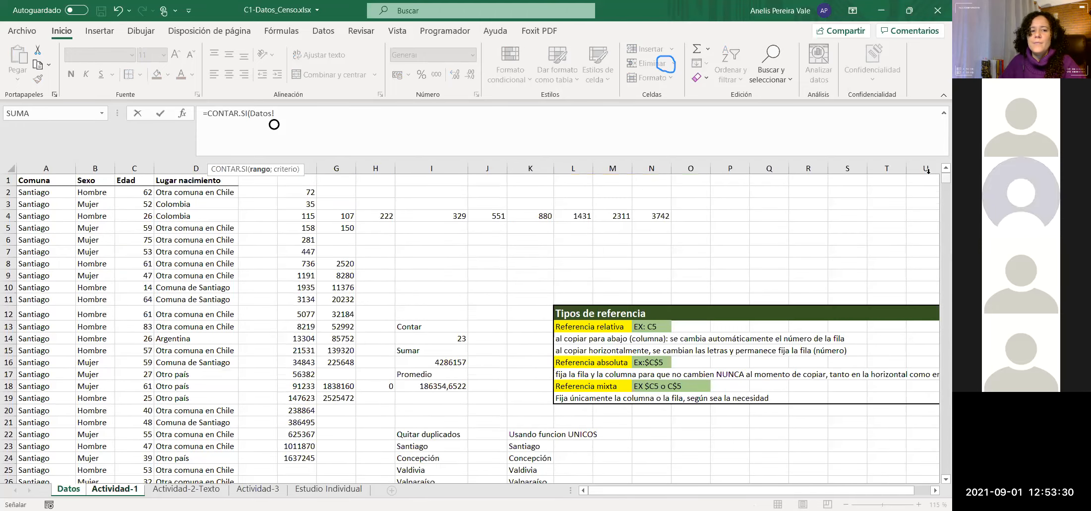
left_click(48, 193)
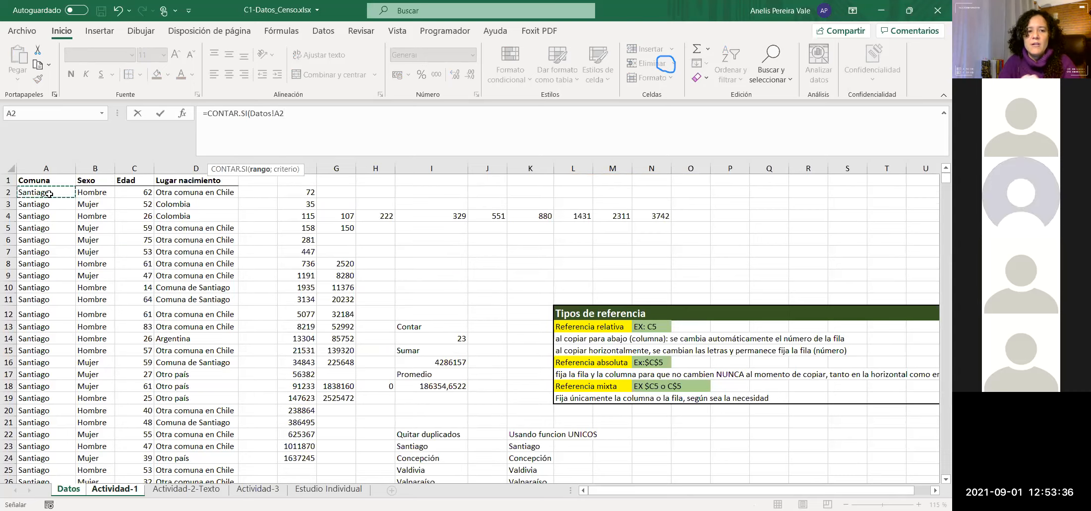
key("ctrl+shift+Down")
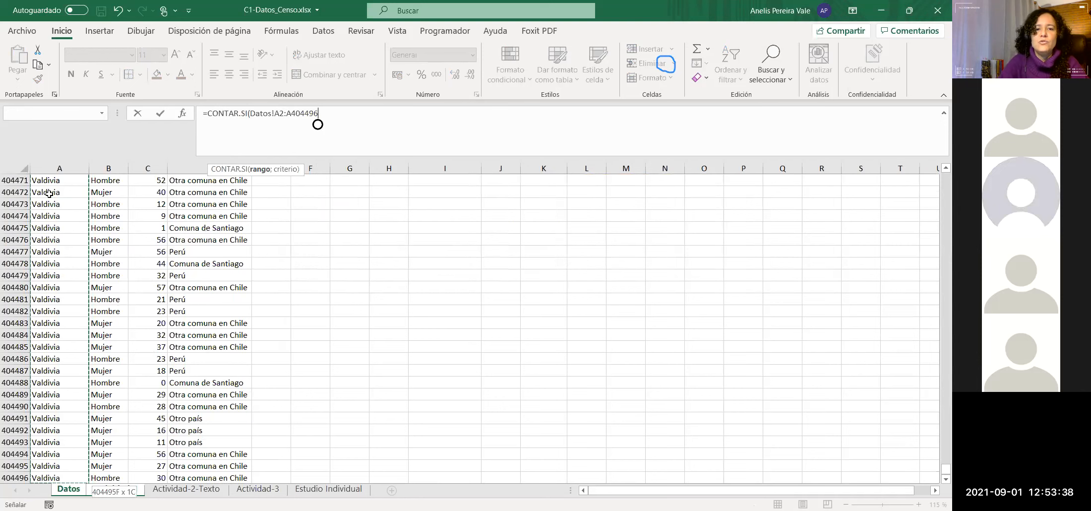
type(";'Actividad-1'!")
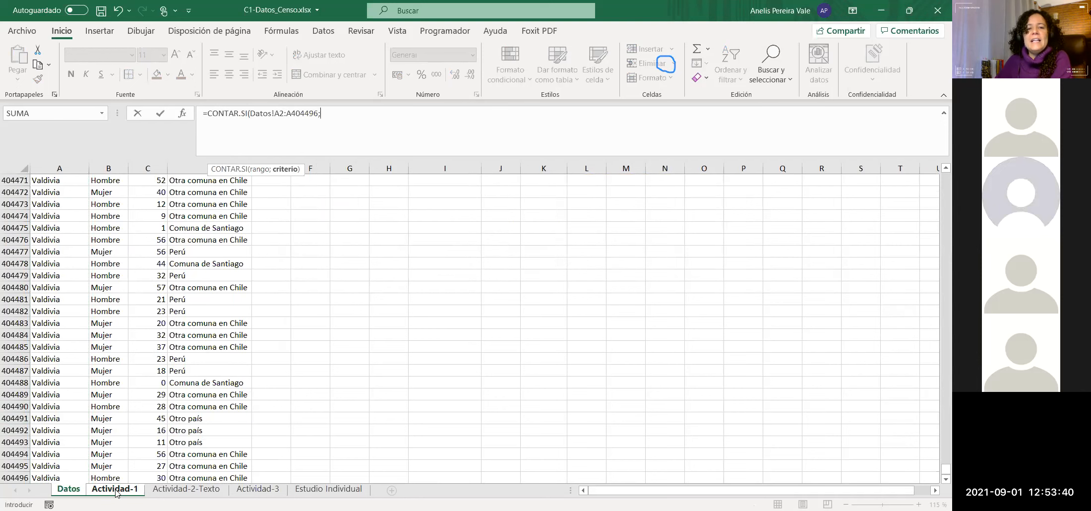
left_click(115, 489)
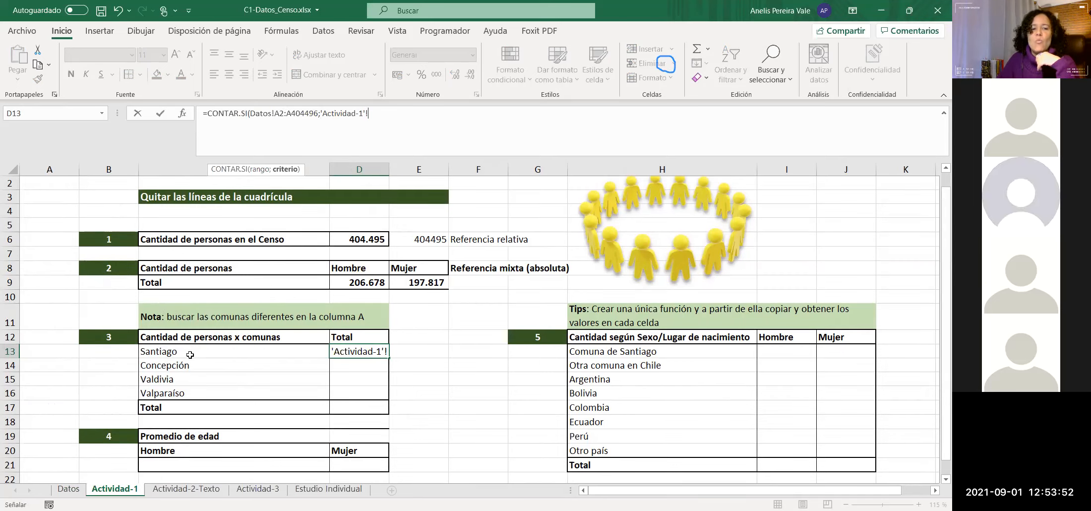
left_click(190, 355)
key("Return")
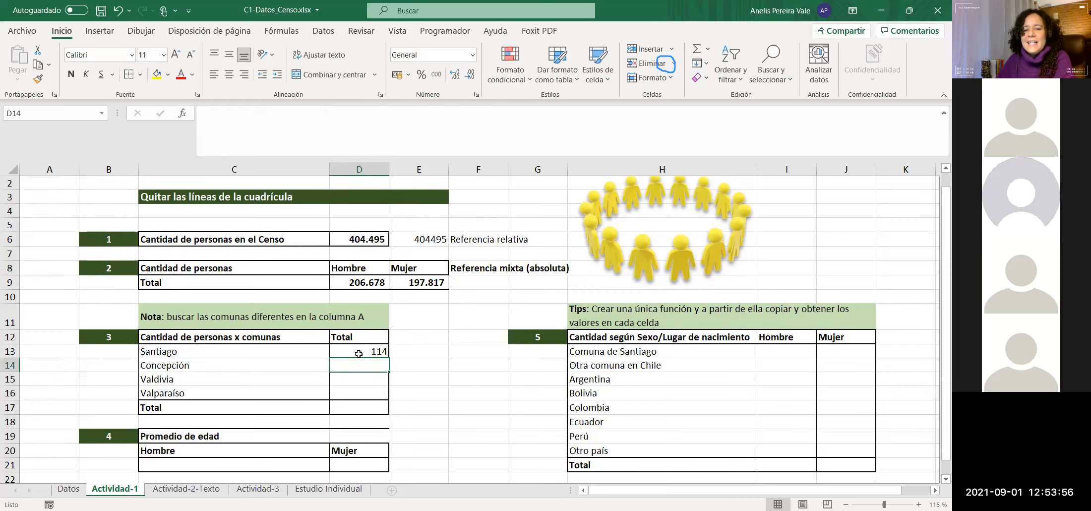
Step: Make the Datos range in D13 absolute so the formula reads =CONTAR.SI(Datos!$A$2:$A$404496;'Actividad-1'!C13)
left_click(357, 351)
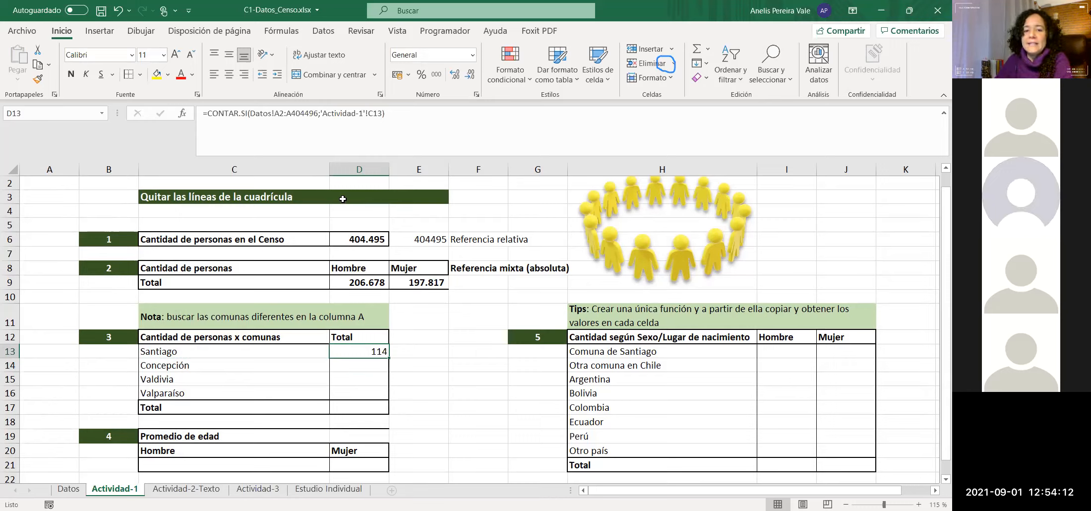
left_click(251, 113)
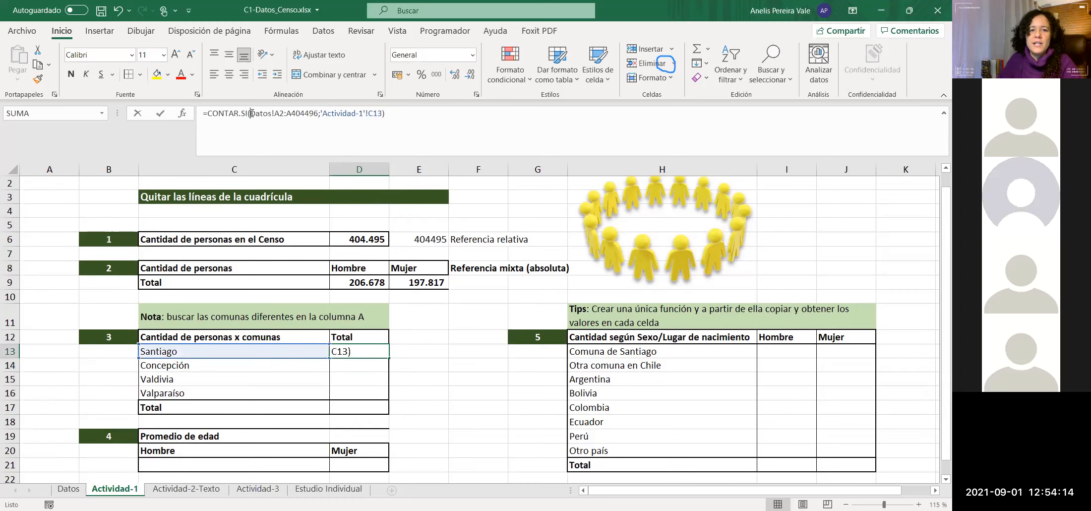
left_click(275, 113)
type("$")
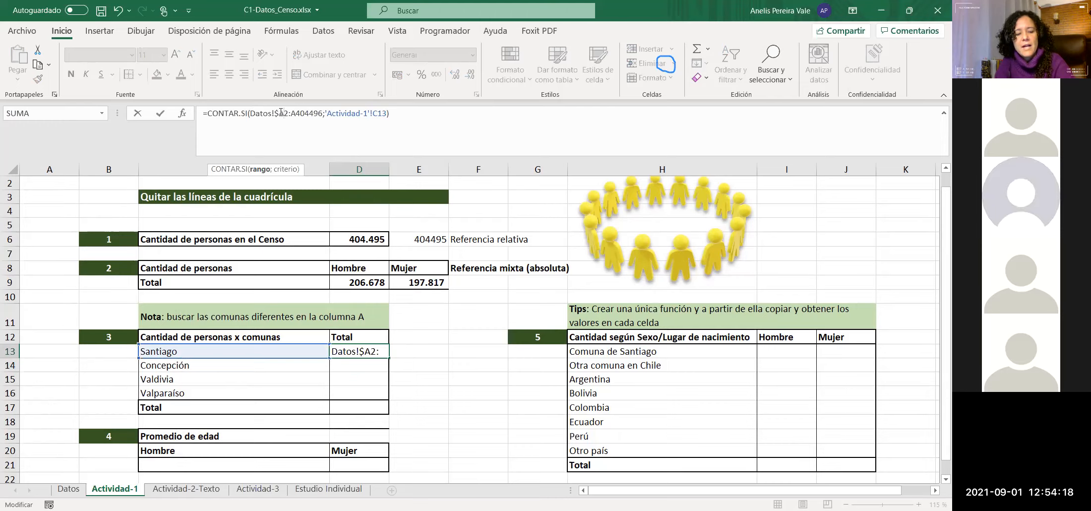
key("Right")
type("$")
key("Right")
key("Right")
type("$")
key("Right")
type("$")
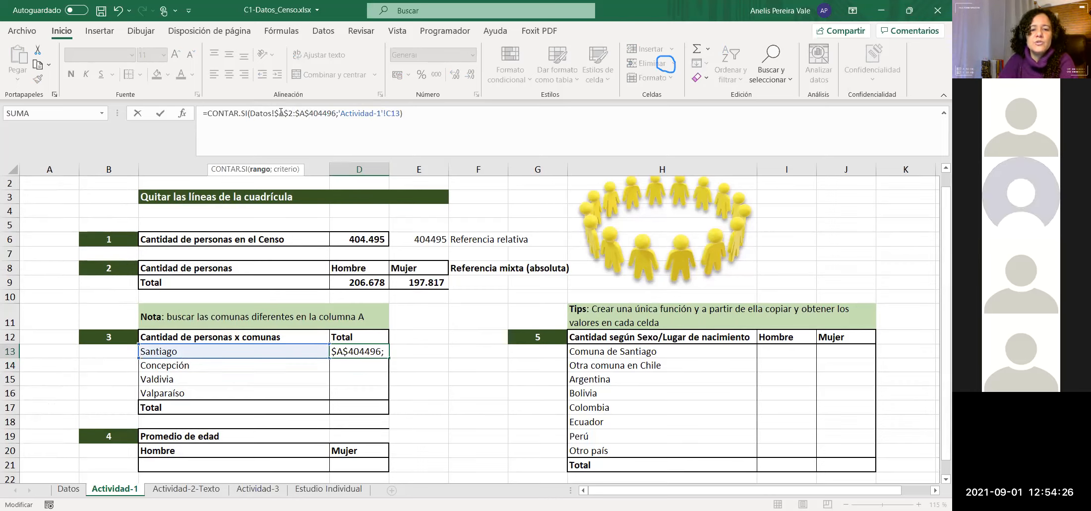
key("Return")
left_click(366, 351)
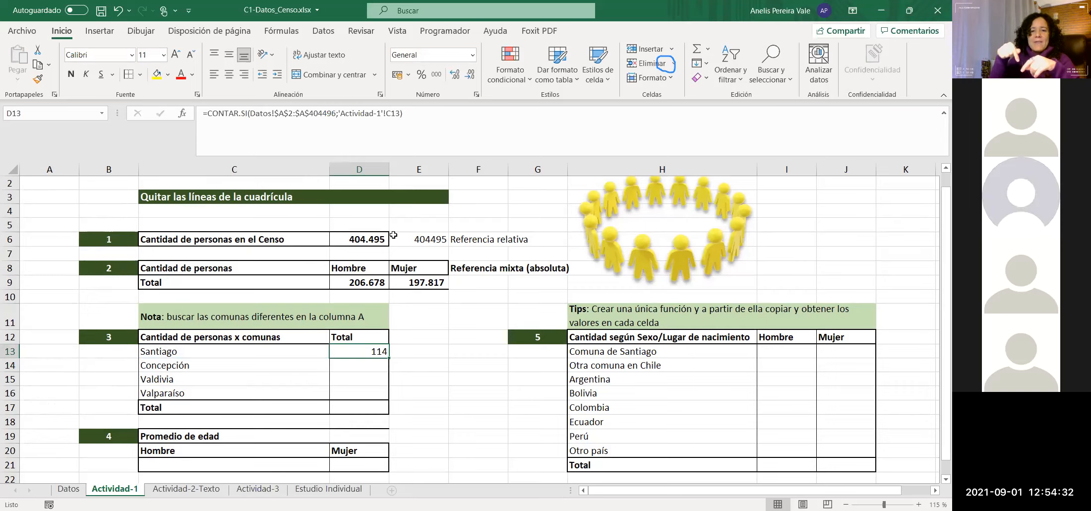
left_click(10, 363)
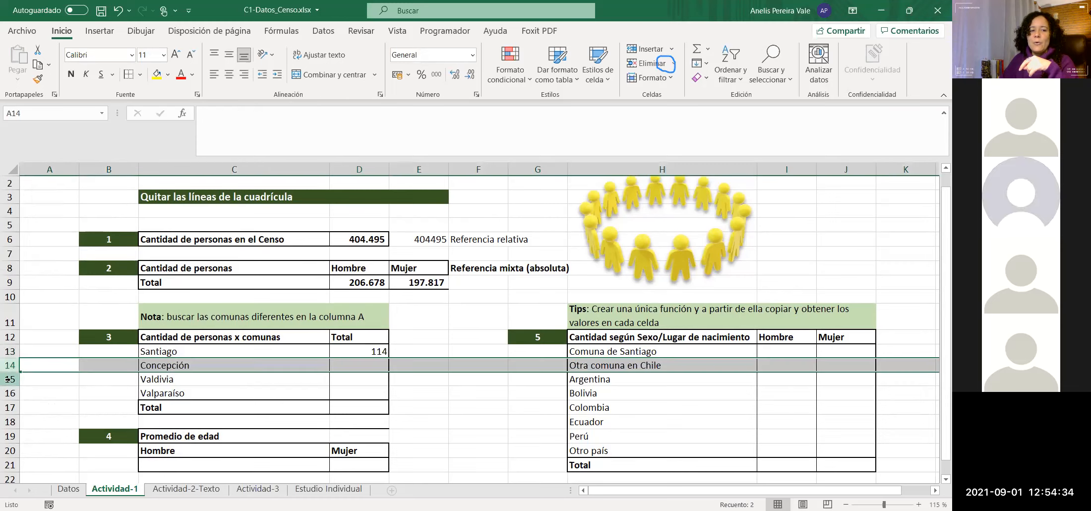
left_click(7, 378)
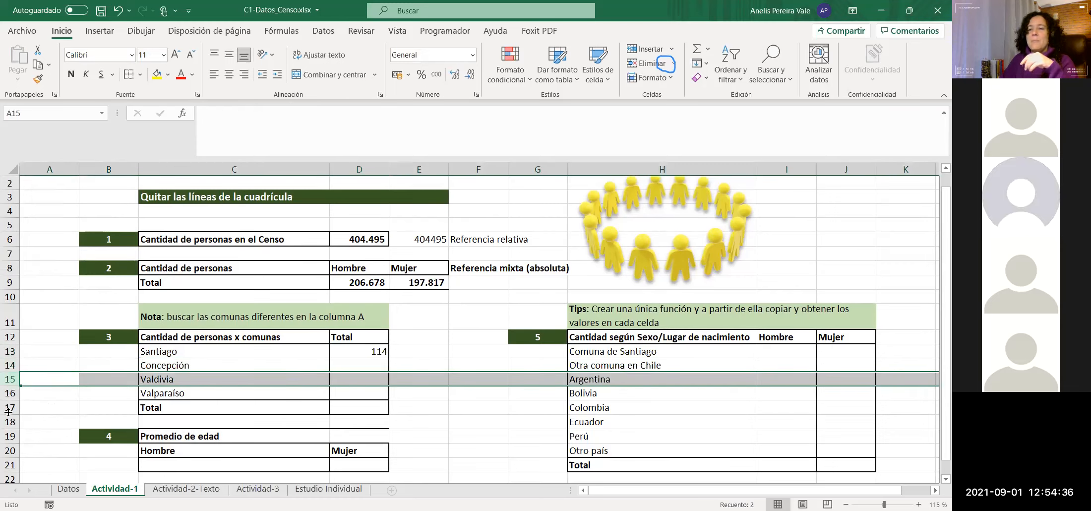
left_click(347, 165)
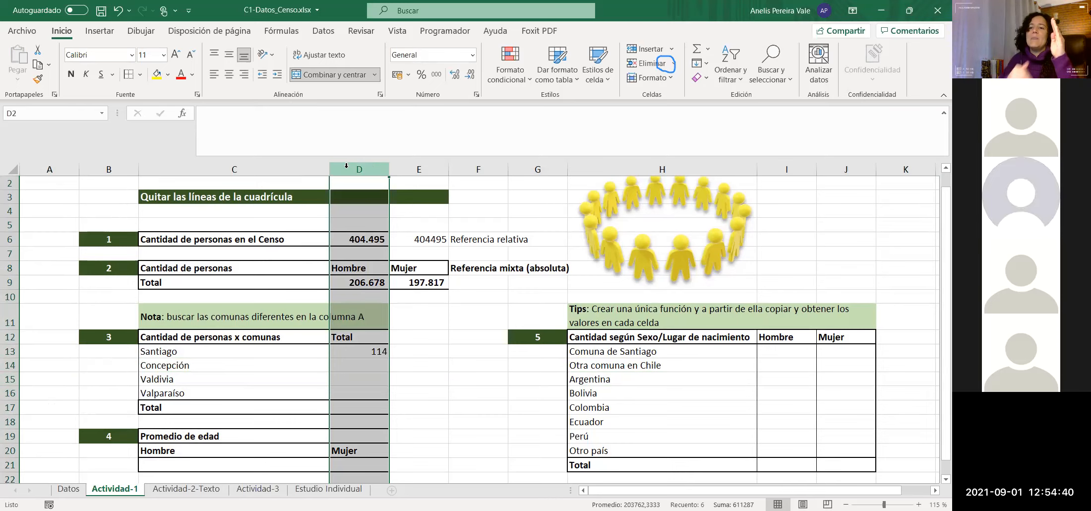
left_click(361, 352)
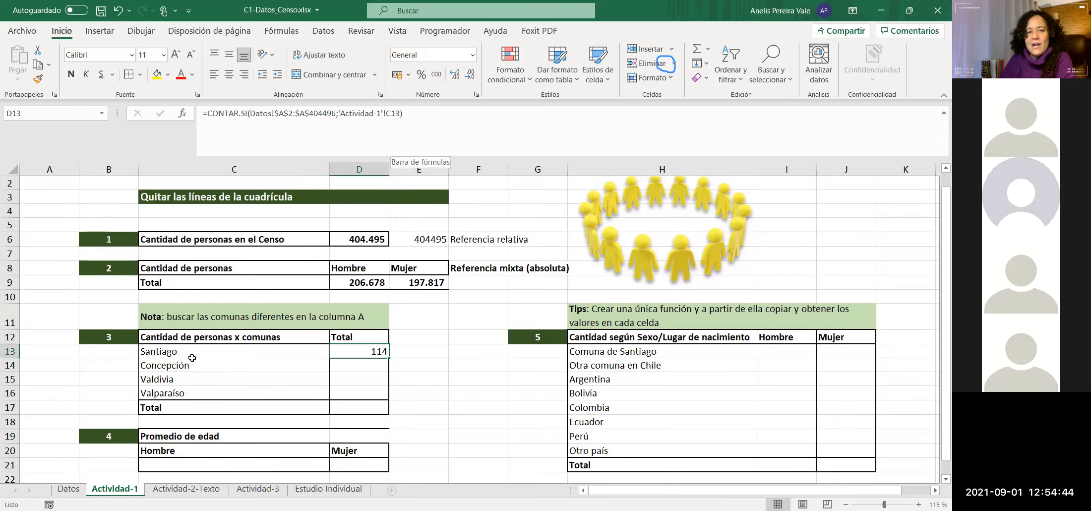
left_click(175, 353)
left_click(167, 365)
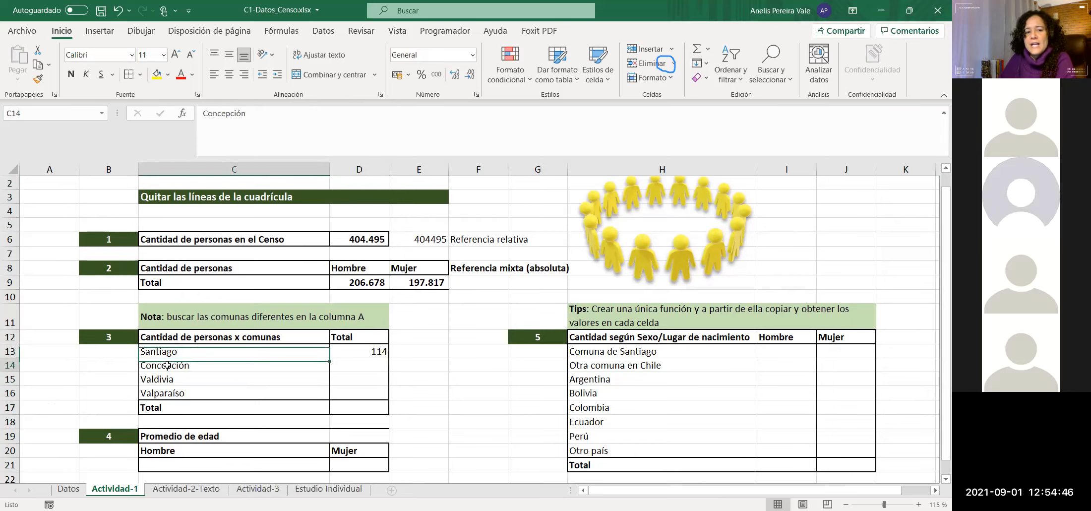
Step: Fill the CONTAR.SI formula from D13 down to D16 for the other communes
left_click(377, 350)
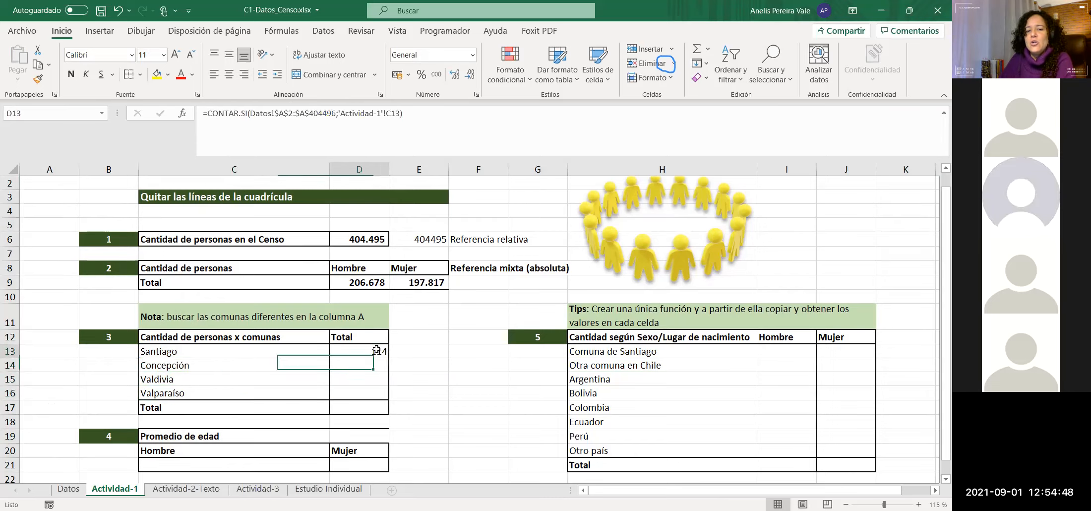
left_click_drag(388, 358, 381, 396)
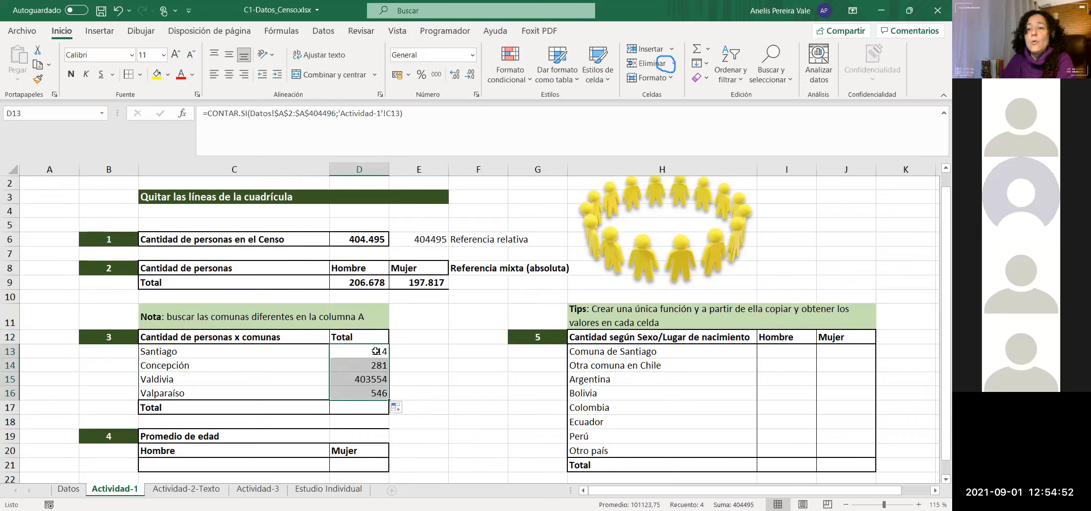
left_click(375, 350)
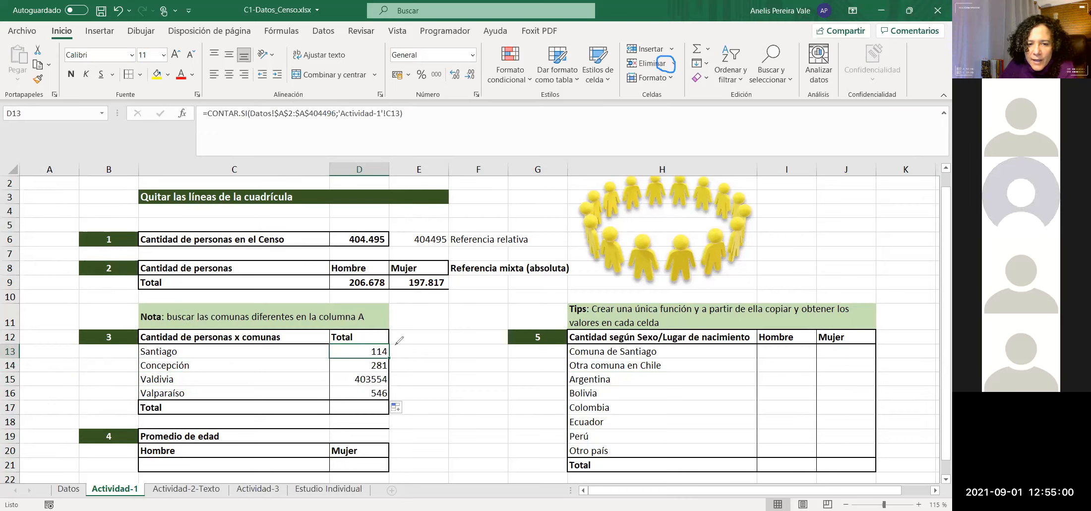
left_click_drag(389, 349, 392, 358)
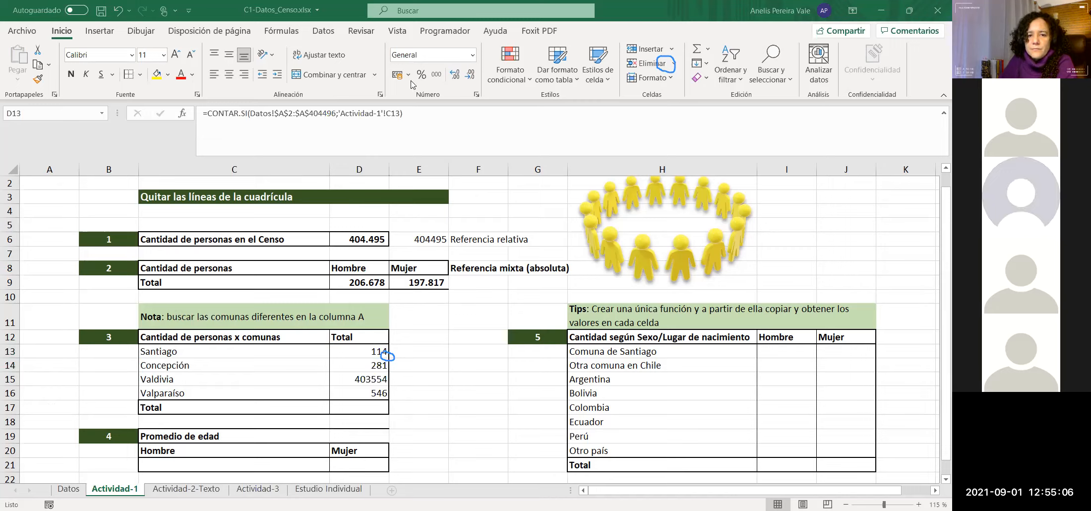
left_click(390, 357)
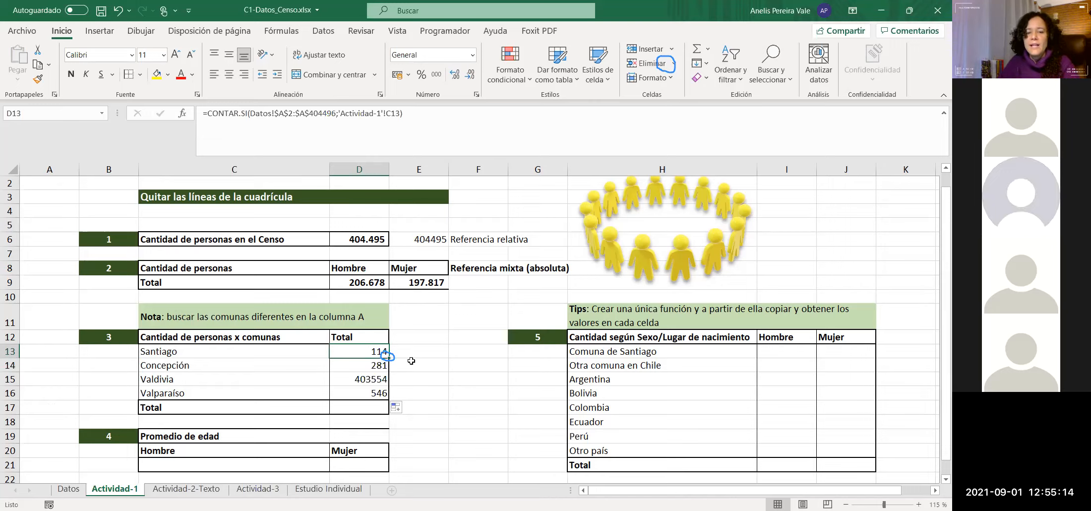
scroll(423, 353, "up", 1)
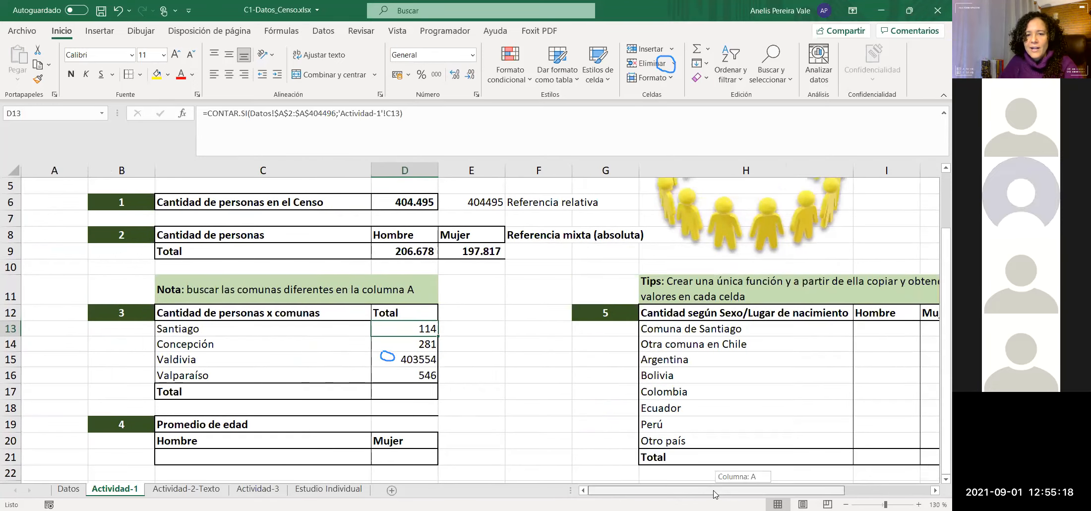
scroll(479, 323, "up", 2)
scroll(479, 323, "up", 1)
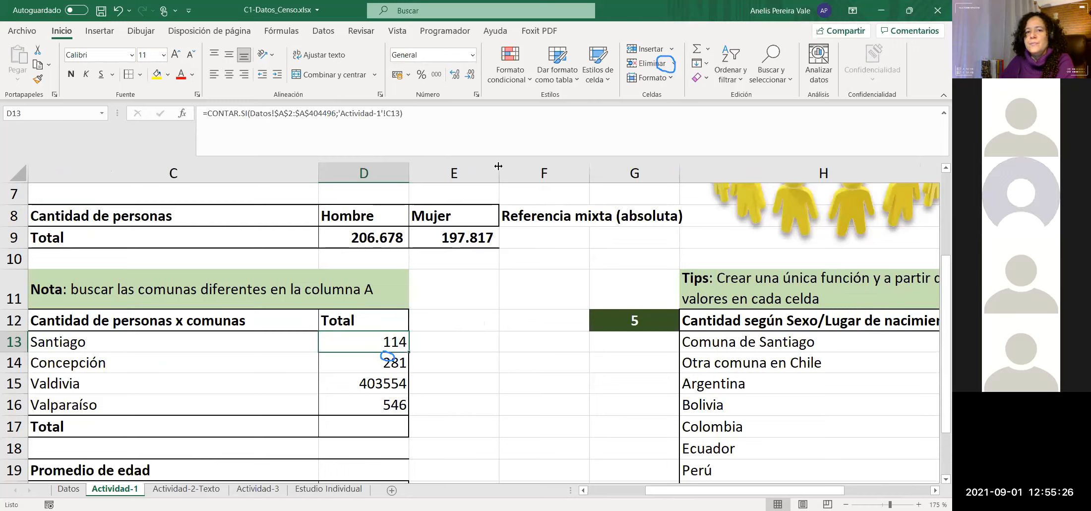
left_click(525, 99)
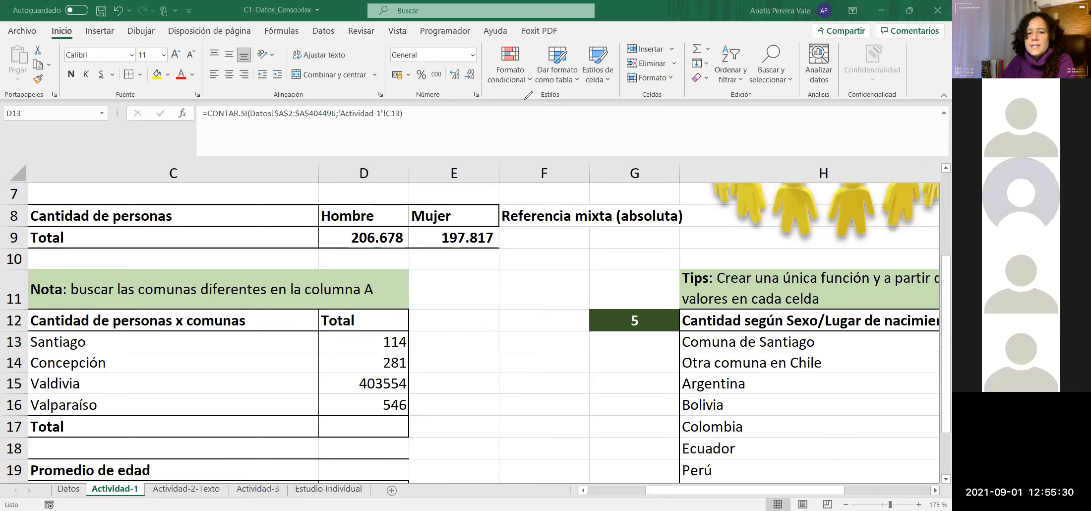
Step: Clear D14:D16 and try auto-filling the D13 formula down the whole adjacent list, then undo the fill
left_click_drag(393, 363, 389, 403)
key("Delete")
left_click(396, 343)
double_click(408, 352)
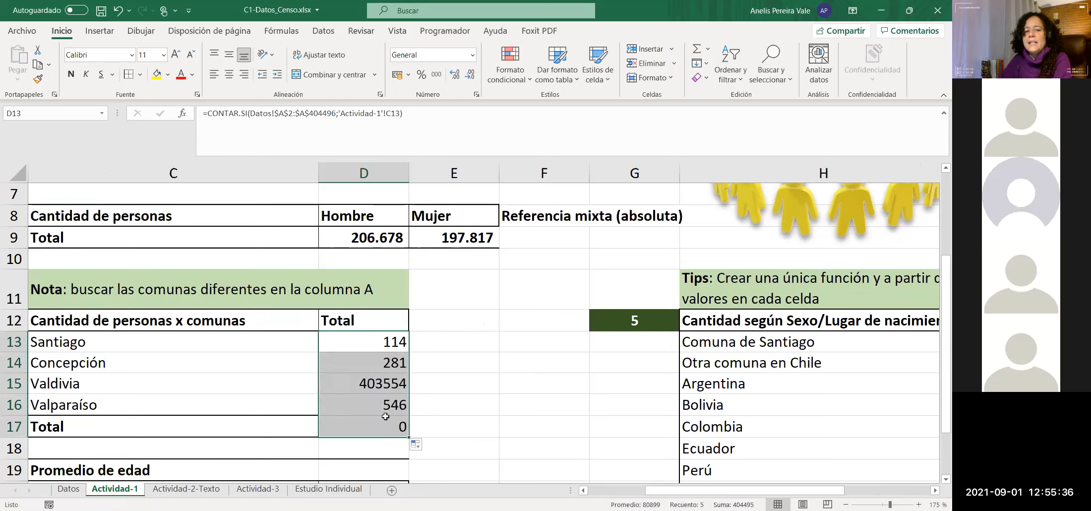
left_click(356, 422)
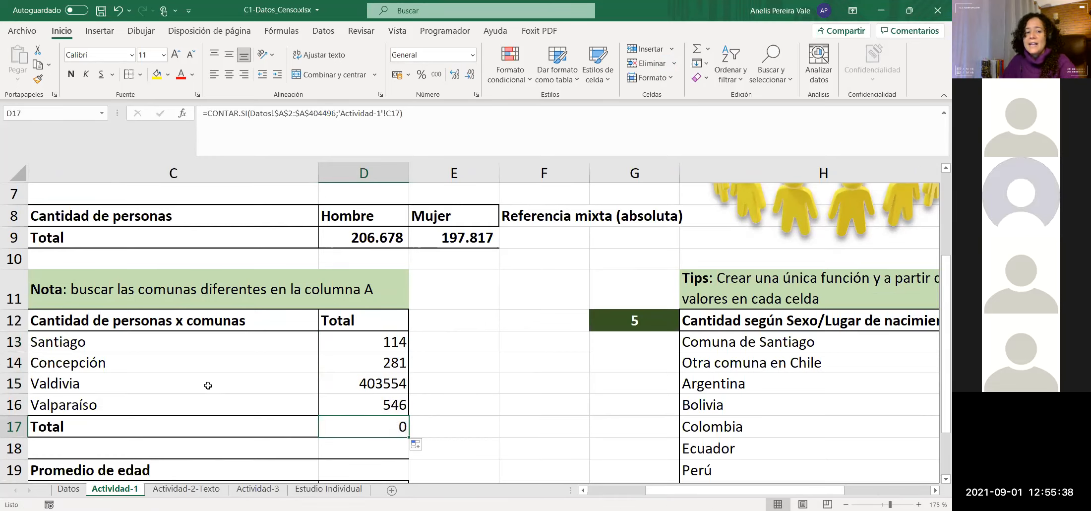
left_click_drag(169, 338, 147, 421)
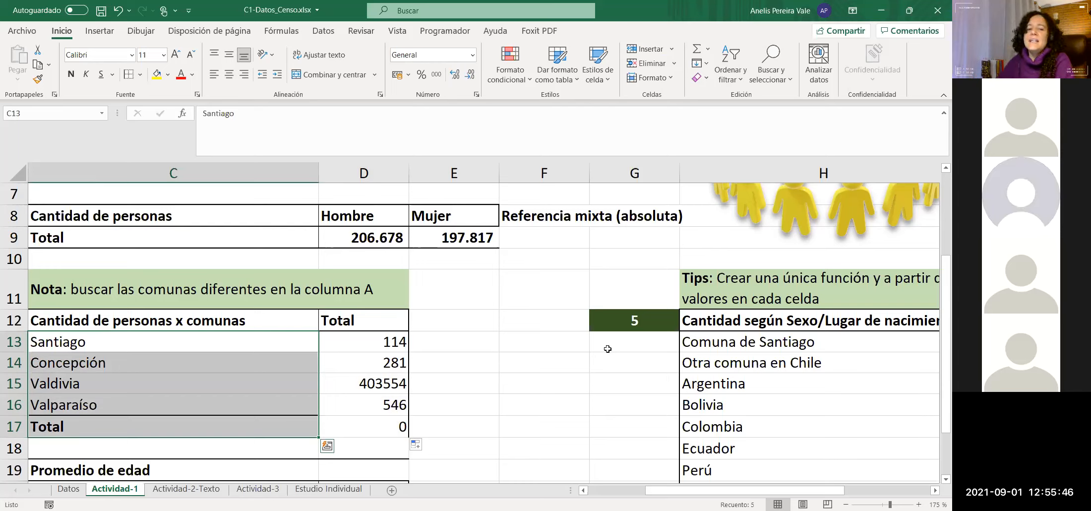
key("Right")
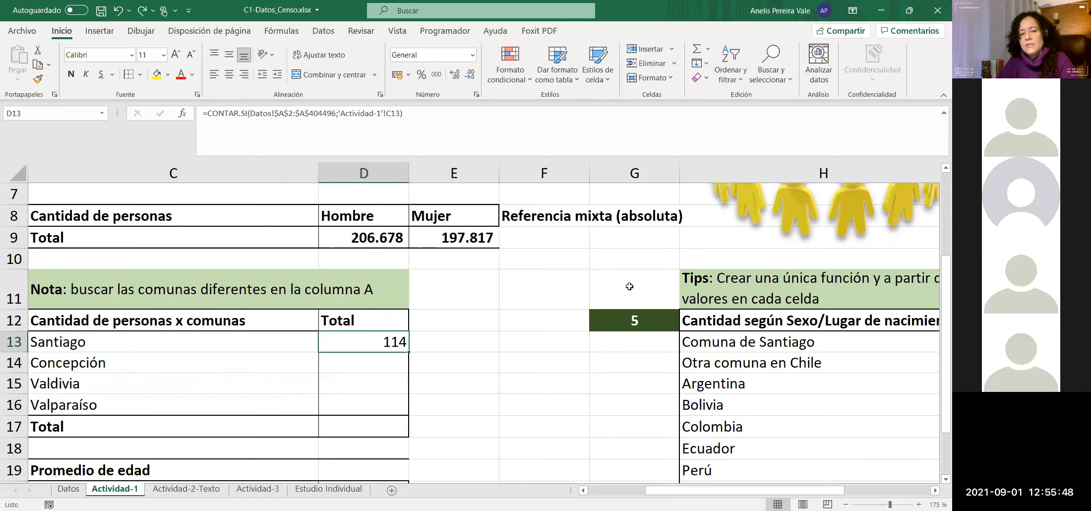
Step: Fill the D13 formula down to D16 only and check the copied formulas in D14, D15 and D16
left_click_drag(408, 352, 404, 421)
left_click(392, 366)
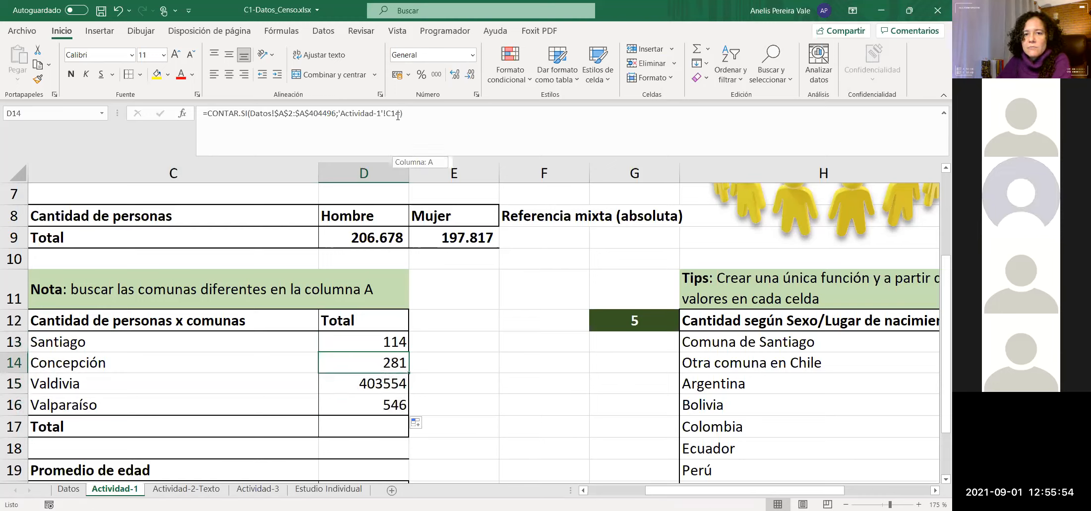
left_click(386, 381)
left_click(379, 404)
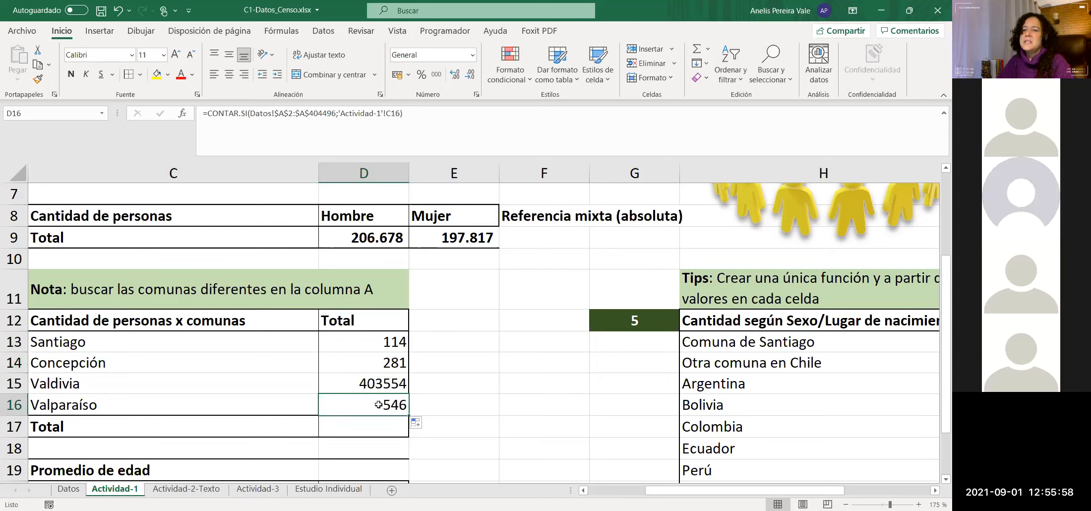
Step: Change the range in D13 to mixed references with only the rows fixed: =CONTAR.SI(Datos!A$2:A$404496;'Actividad-1'!C13)
left_click(387, 346)
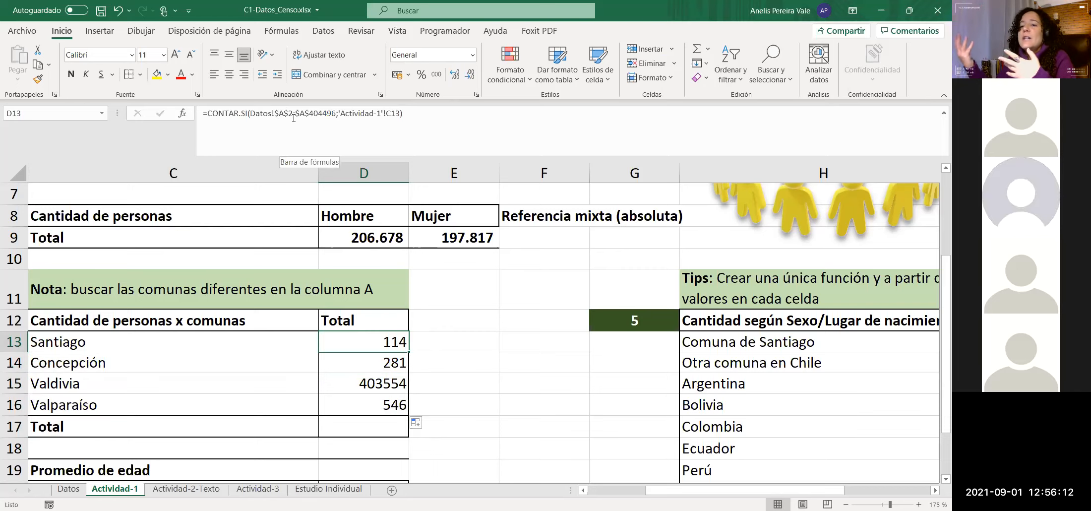
left_click(284, 115)
key("BackSpace")
key("Right")
key("Right")
key("Right")
key("Right")
key("Right")
key("BackSpace")
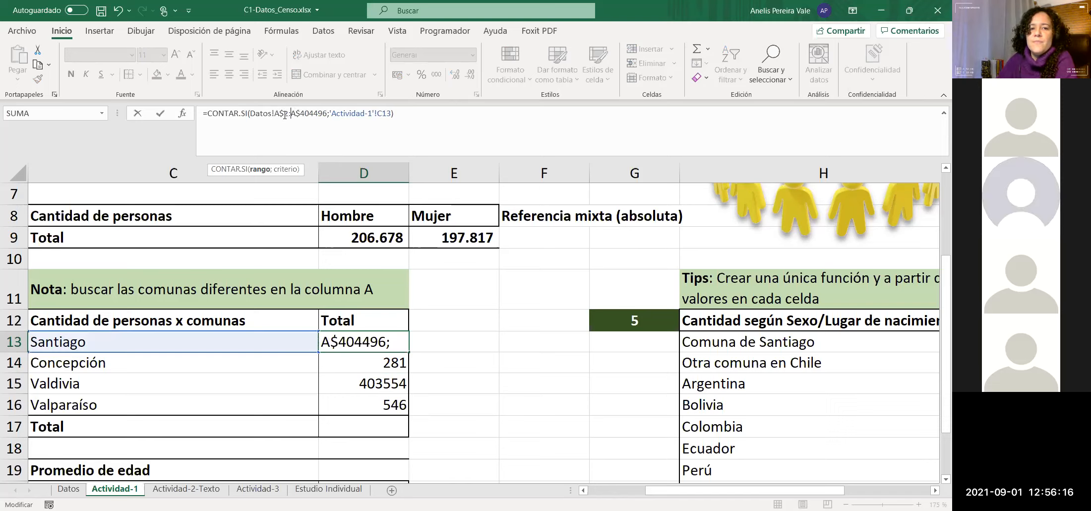
key("Return")
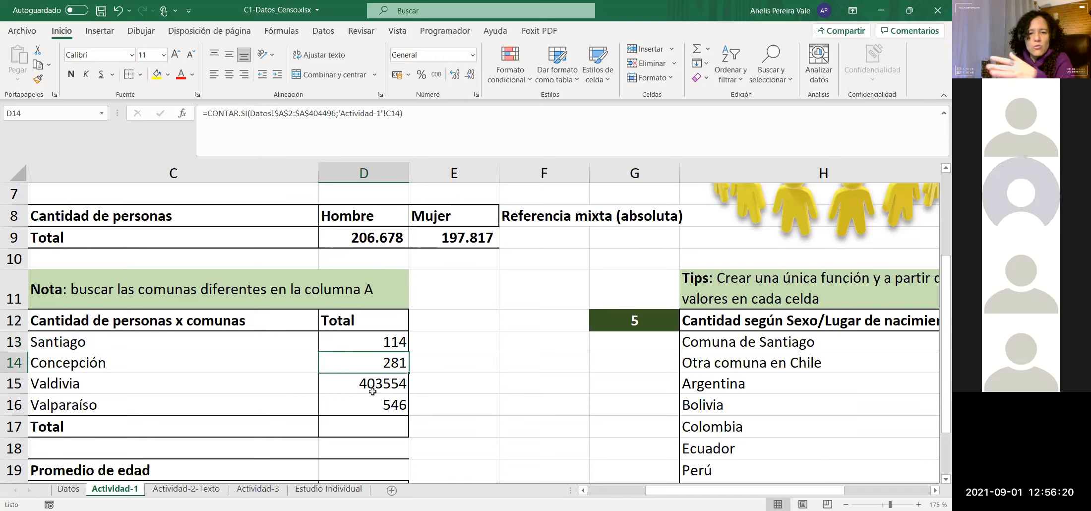
Step: Fill the mixed-reference CONTAR.SI formula from D13 down to D16
left_click(383, 342)
left_click_drag(408, 352, 407, 415)
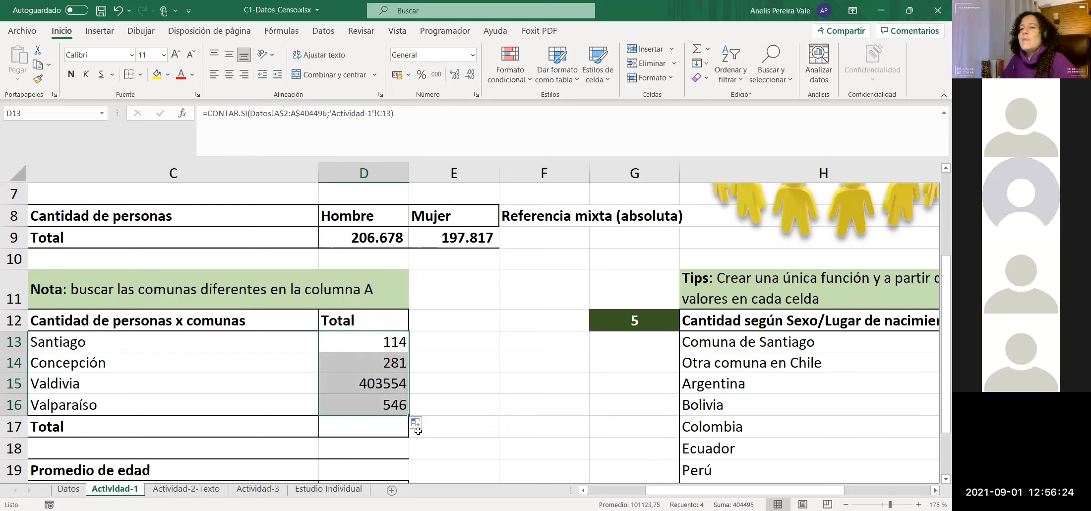
left_click(403, 343)
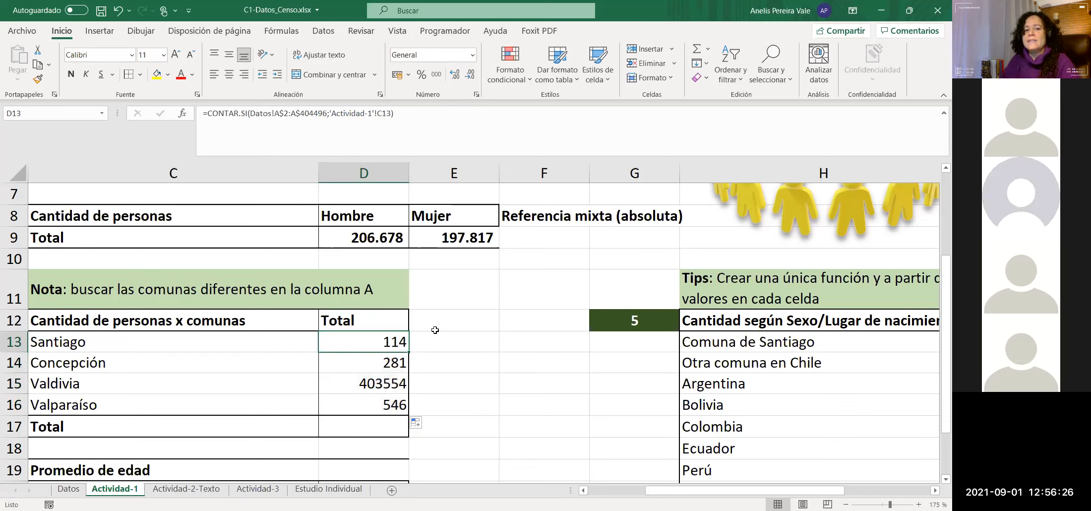
Step: Enter the note "Referencia mixta(absoluta)" in E12 beside the commune table's header
left_click(426, 319)
type("Referec")
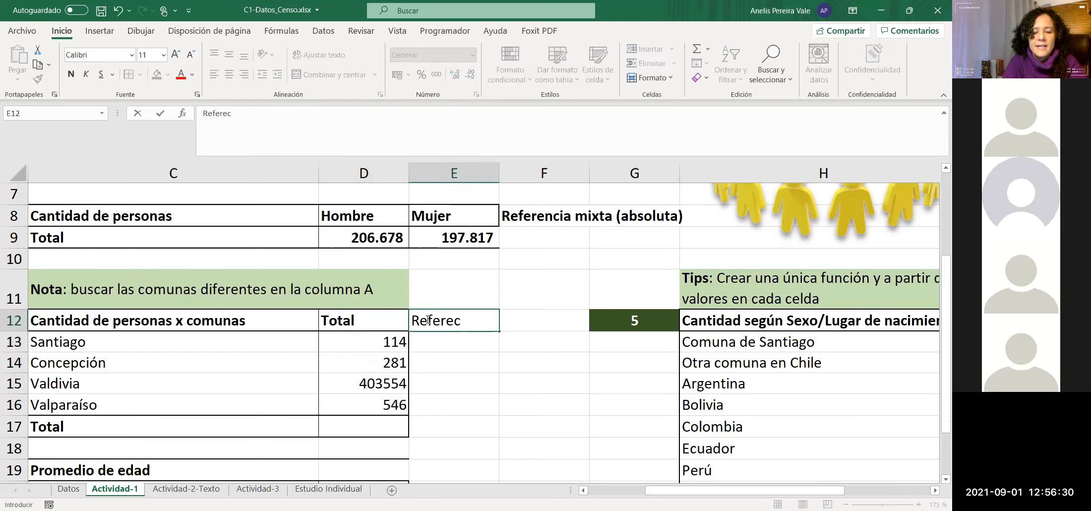
key("BackSpace")
type("nc")
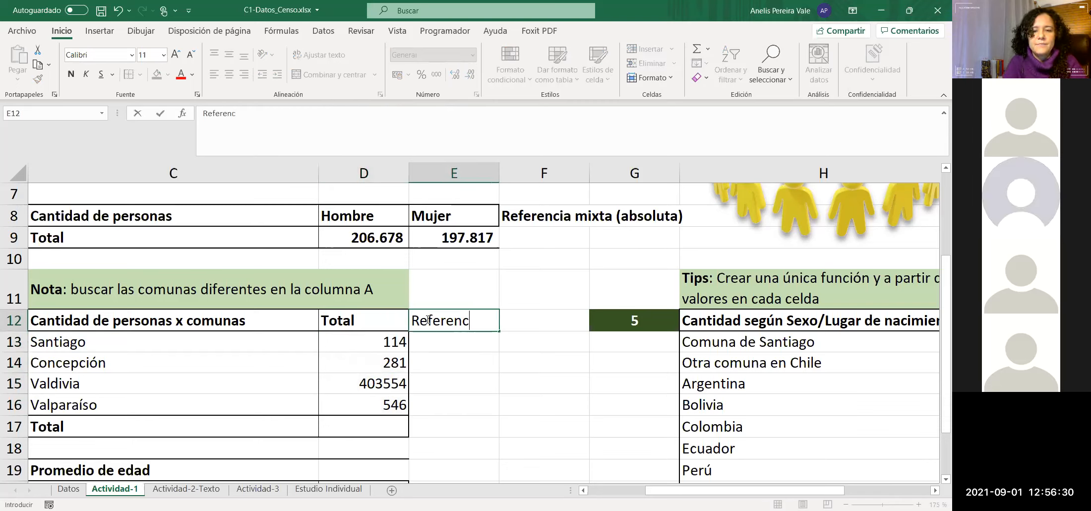
type("ia m")
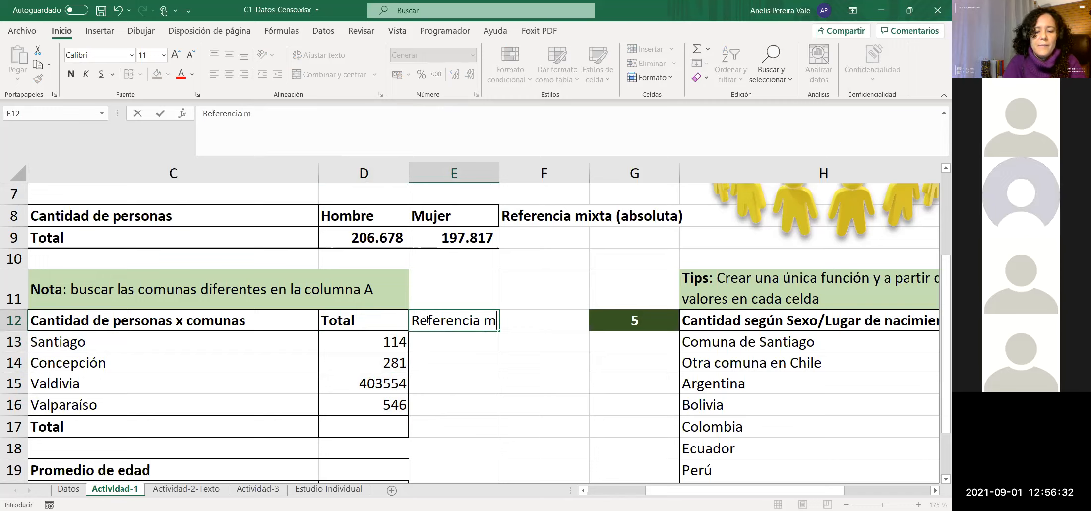
type("ixta(absoluta)")
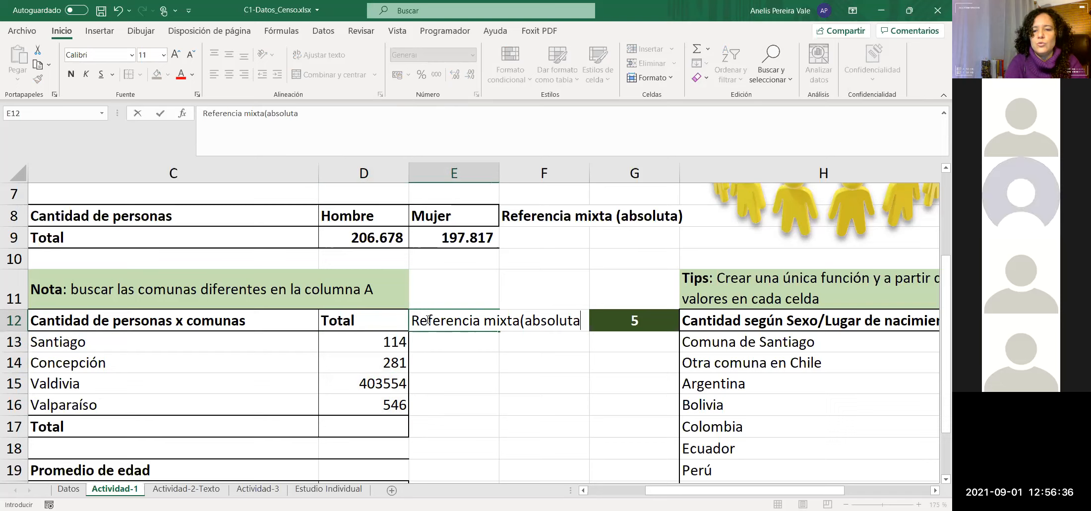
key("Return")
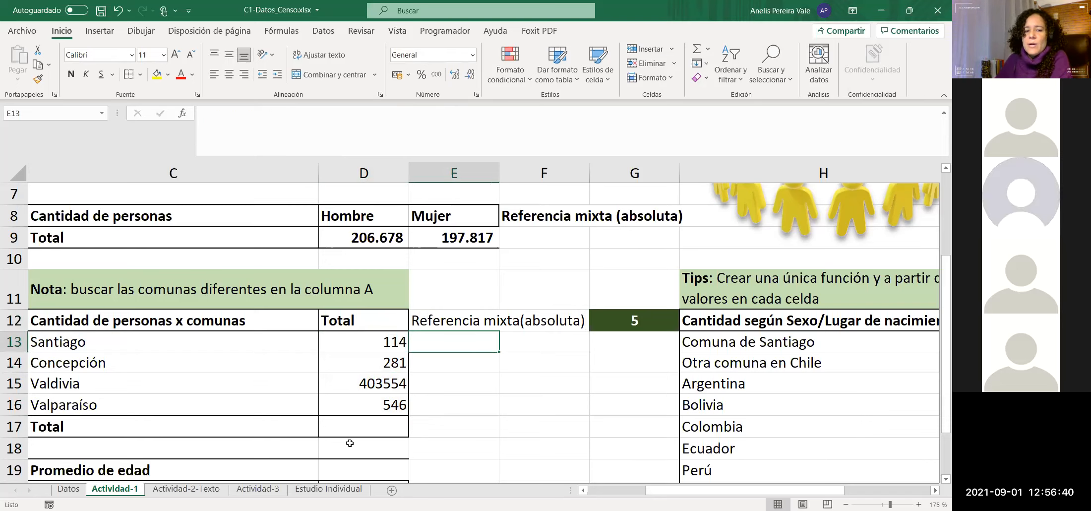
Step: Total the commune counts in D17 with =SUMA(D13:D16)
left_click(350, 423)
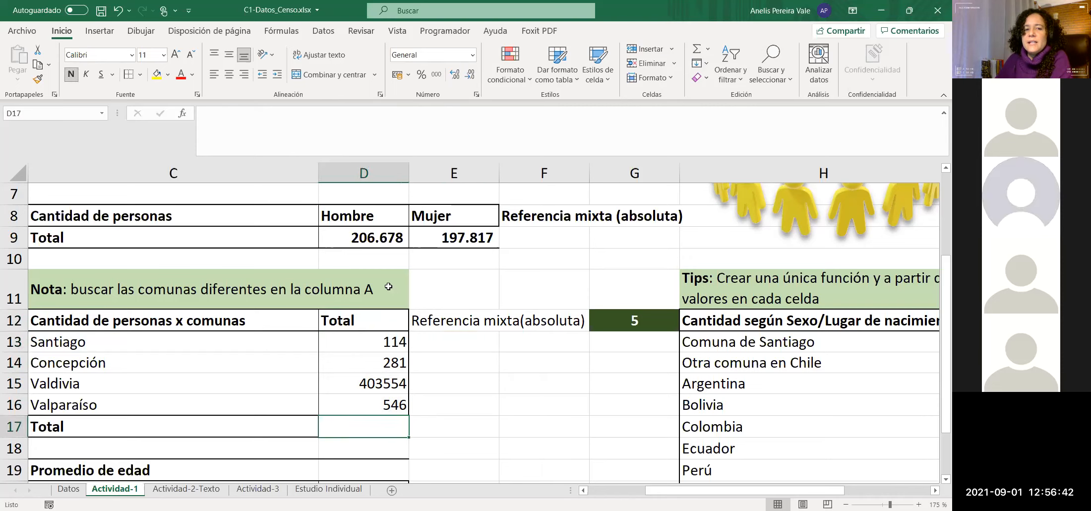
left_click(206, 125)
type("=")
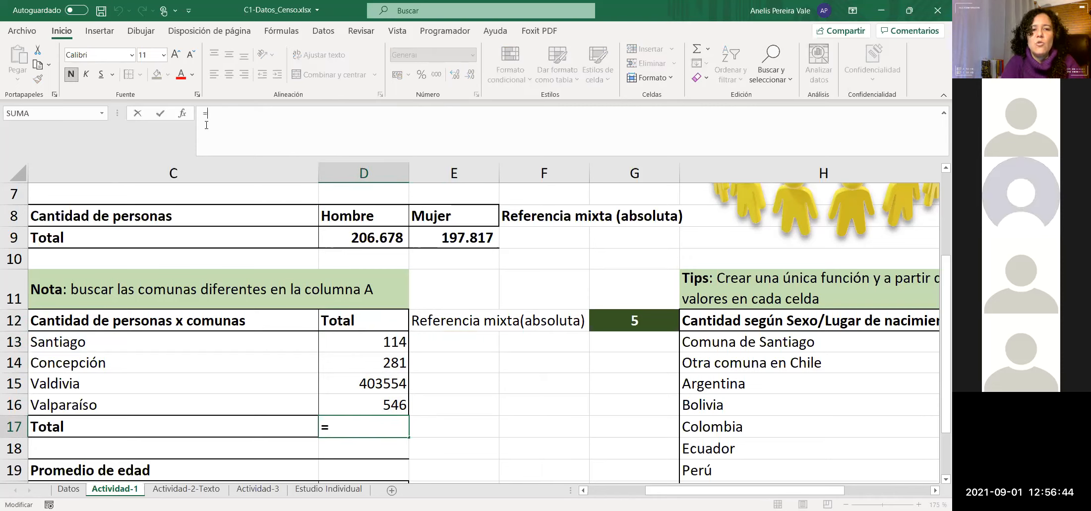
type("suma")
double_click(249, 170)
left_click_drag(399, 336, 378, 401)
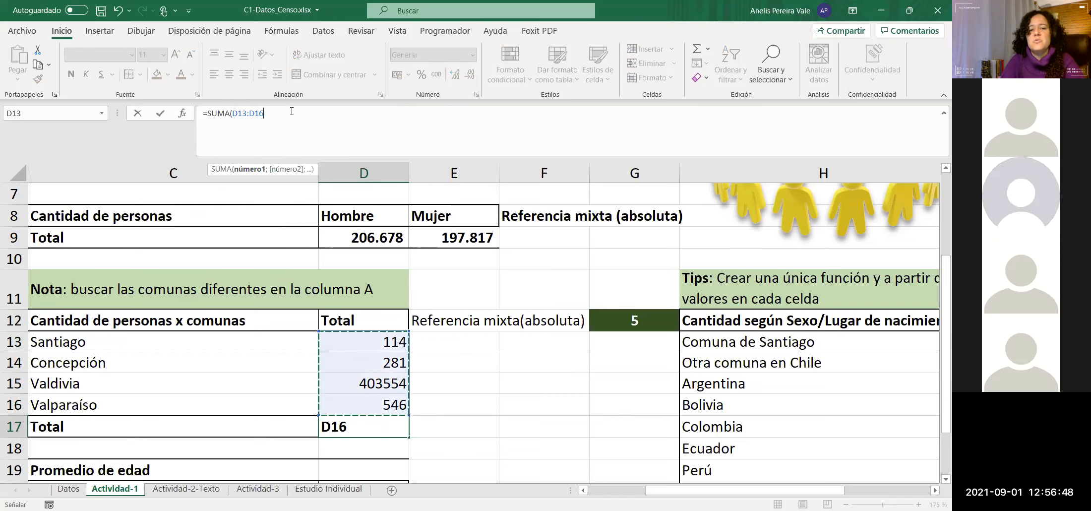
key("Return")
Step: Format the commune counts and their total in D13:D17 as numbers with a thousands separator and 0 decimal places
left_click_drag(386, 341, 367, 423)
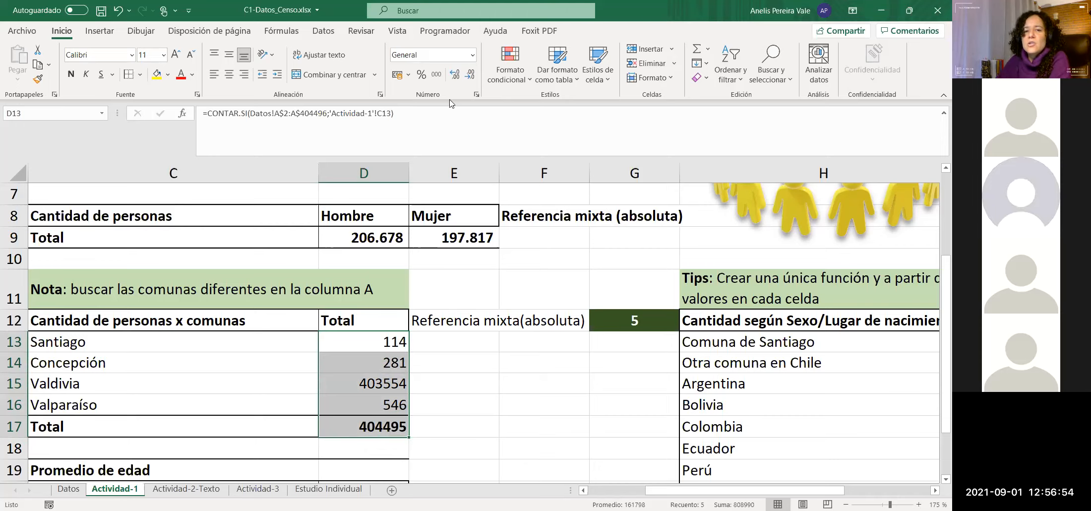
left_click(436, 75)
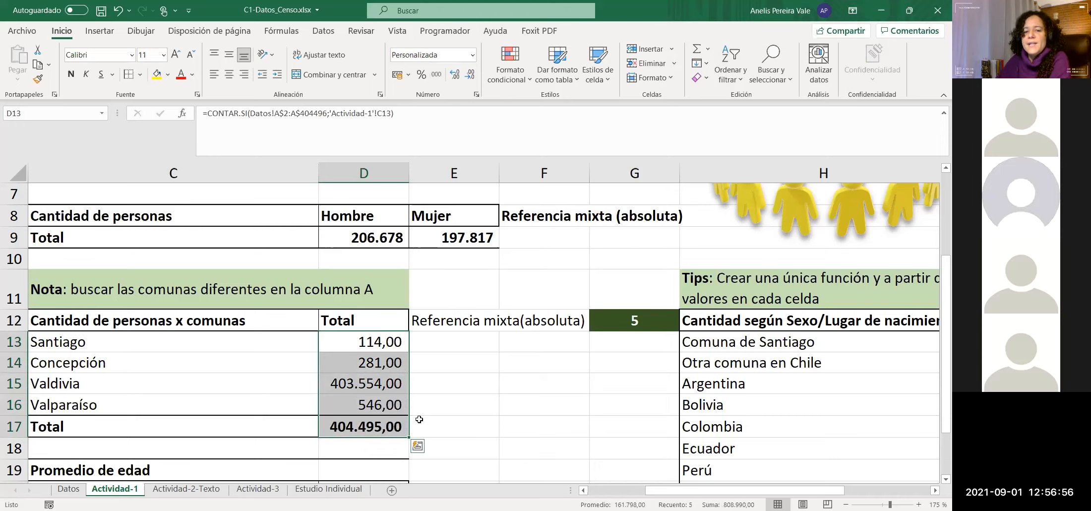
right_click(392, 345)
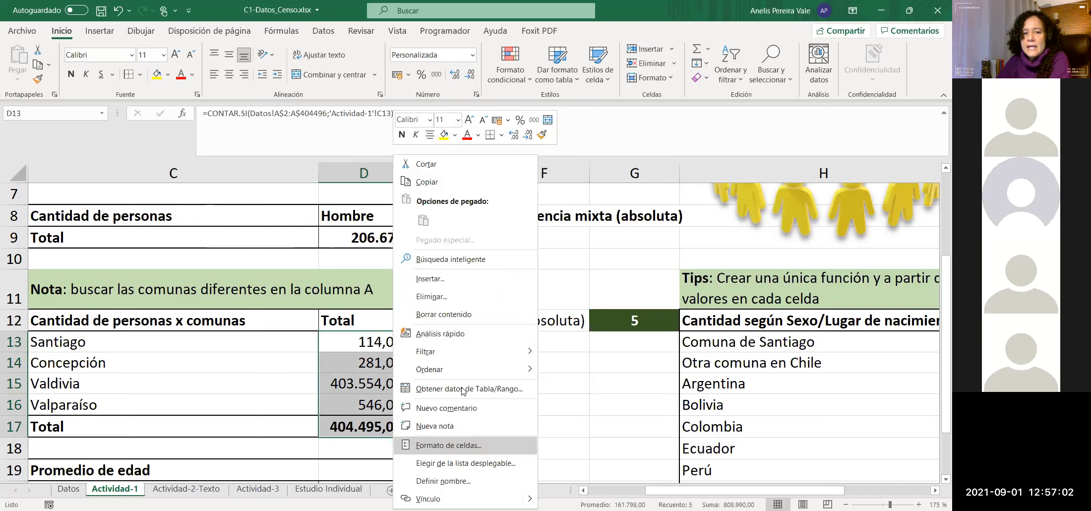
left_click(453, 446)
double_click(496, 285)
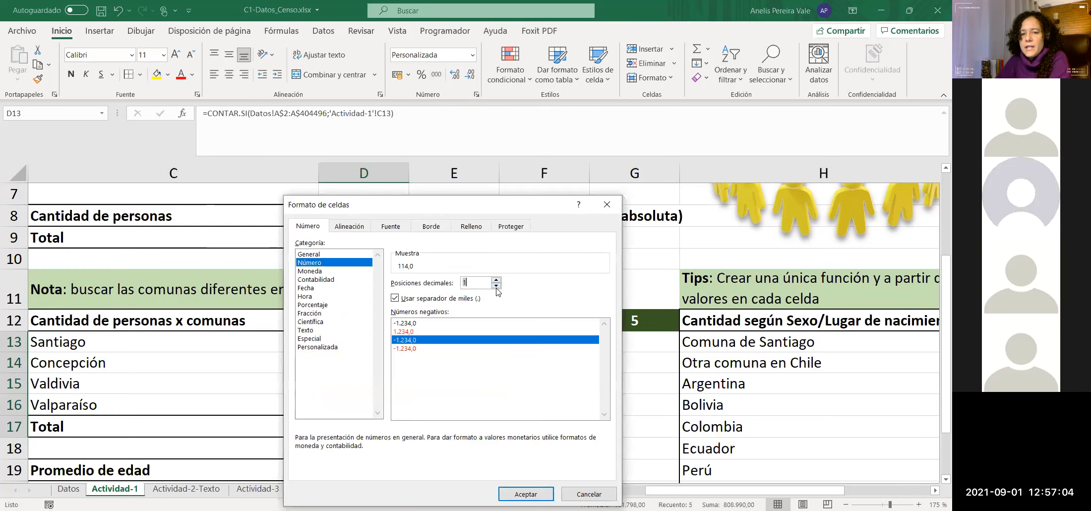
left_click(528, 492)
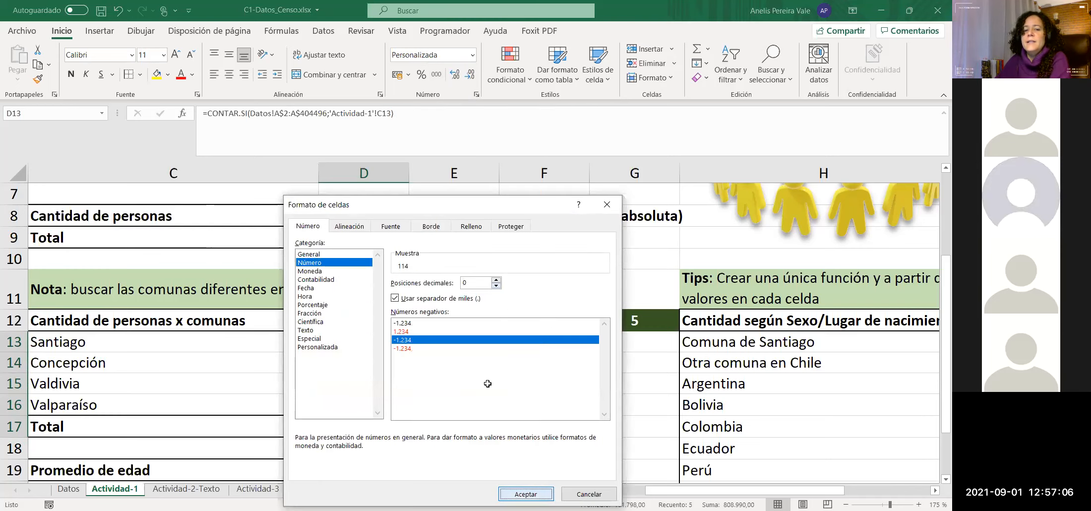
left_click(488, 383)
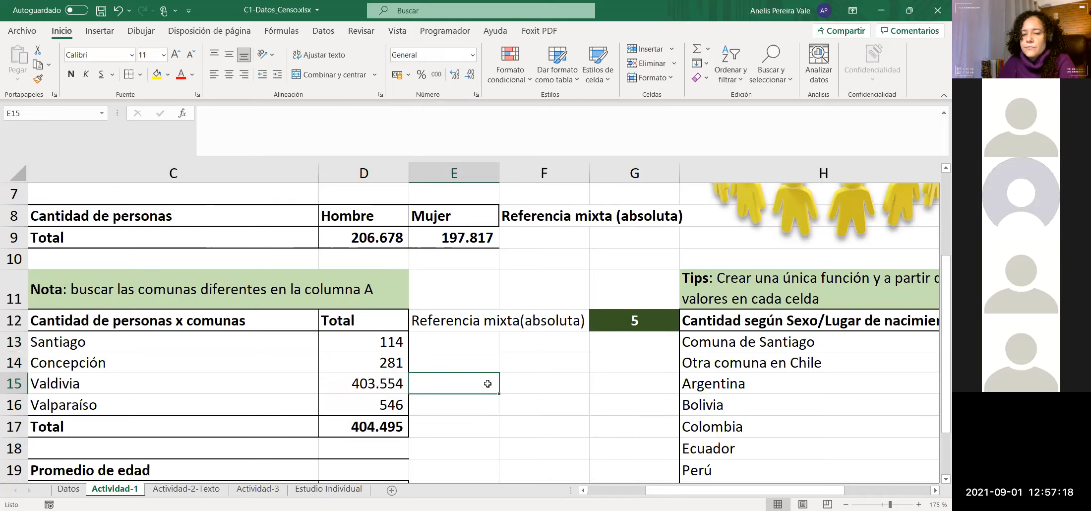
Step: Examine the Promedio de edad table and its Hombre and Mujer headings below the commune counts
left_click_drag(658, 490, 602, 490)
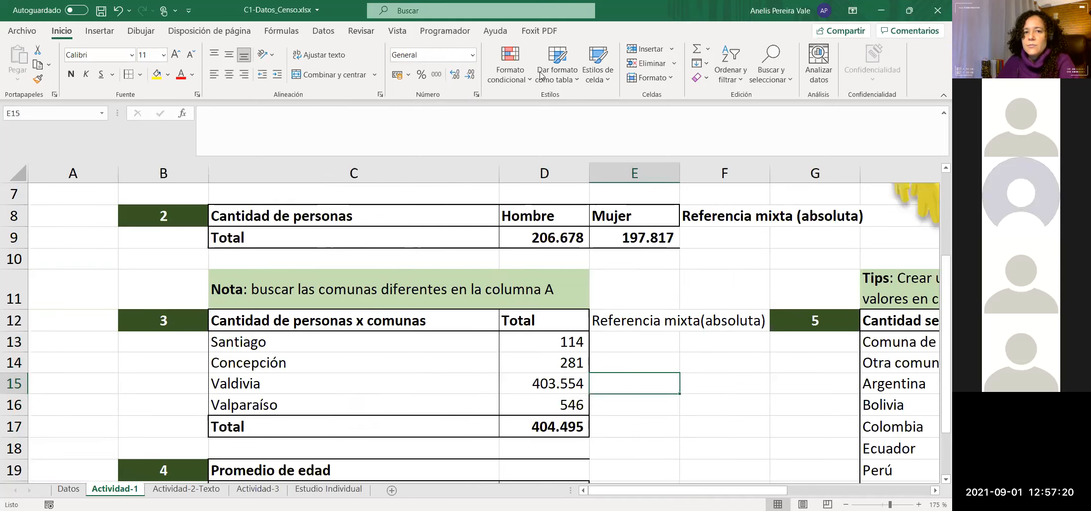
left_click(345, 33)
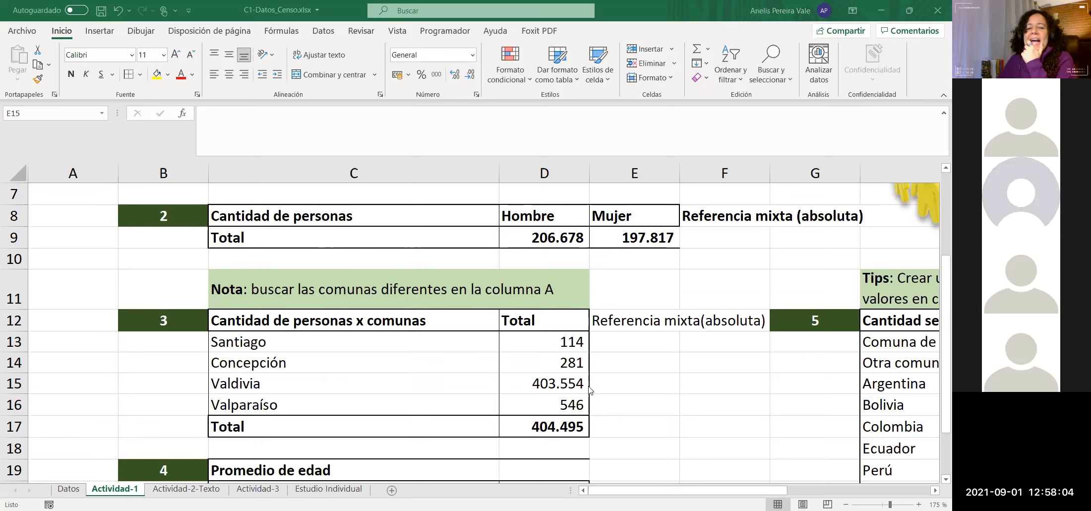
scroll(610, 283, "down", 1)
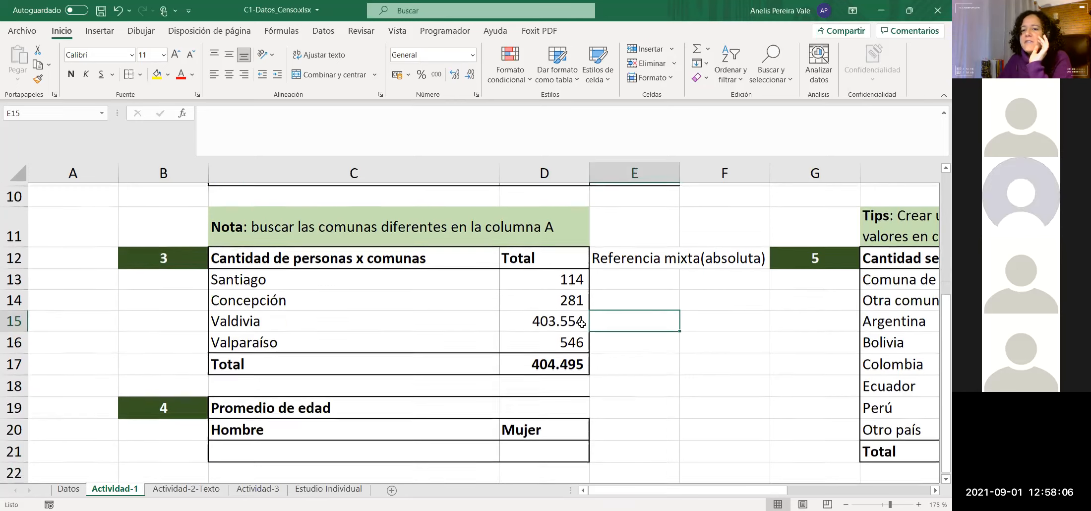
scroll(628, 243, "up", 1)
scroll(669, 294, "down", 3)
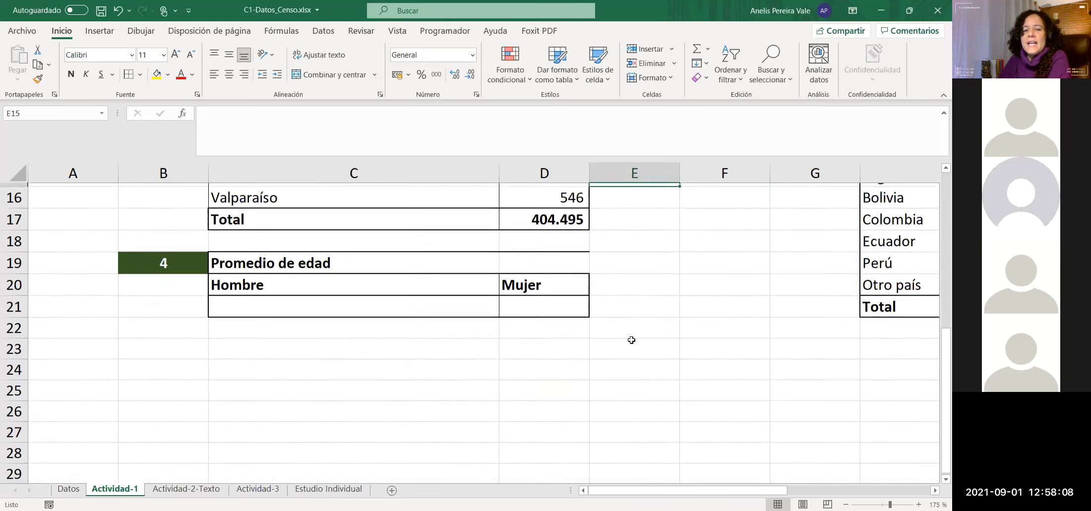
left_click(525, 288)
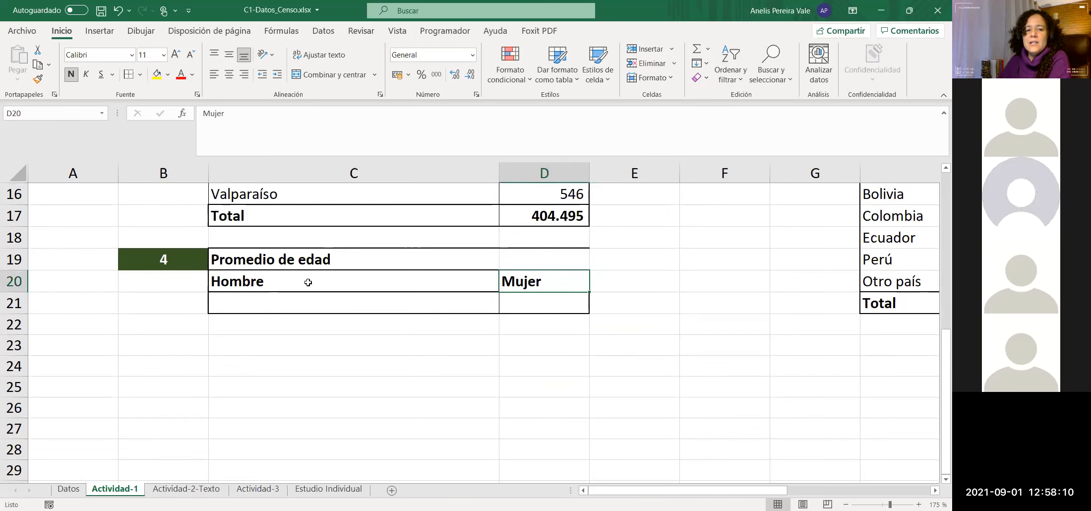
scroll(304, 280, "up", 2)
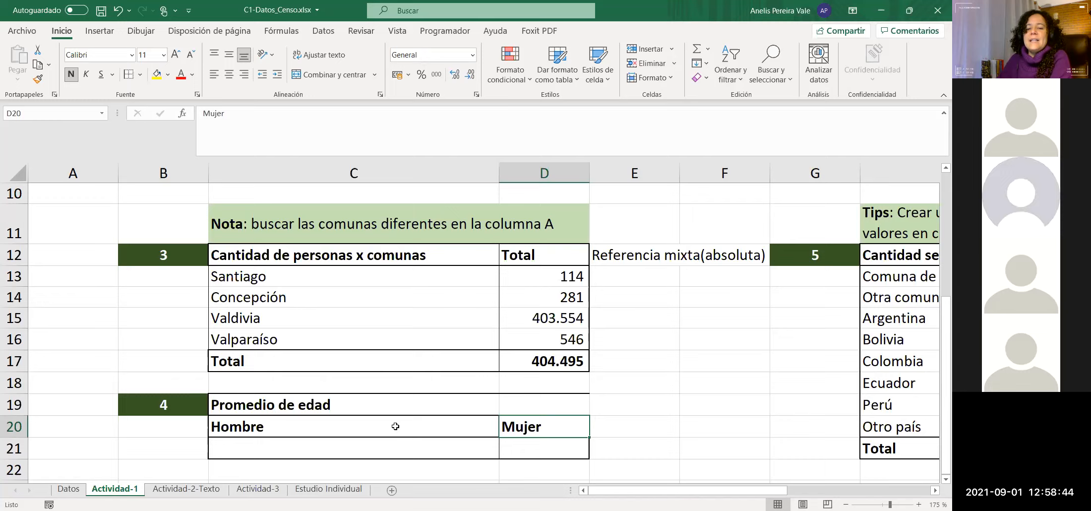
left_click(248, 431)
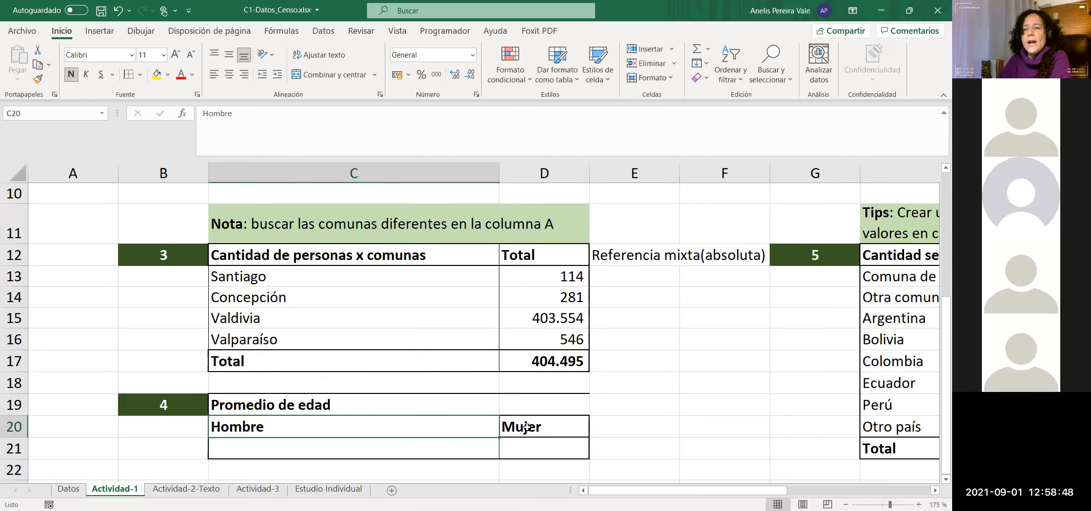
key("Right")
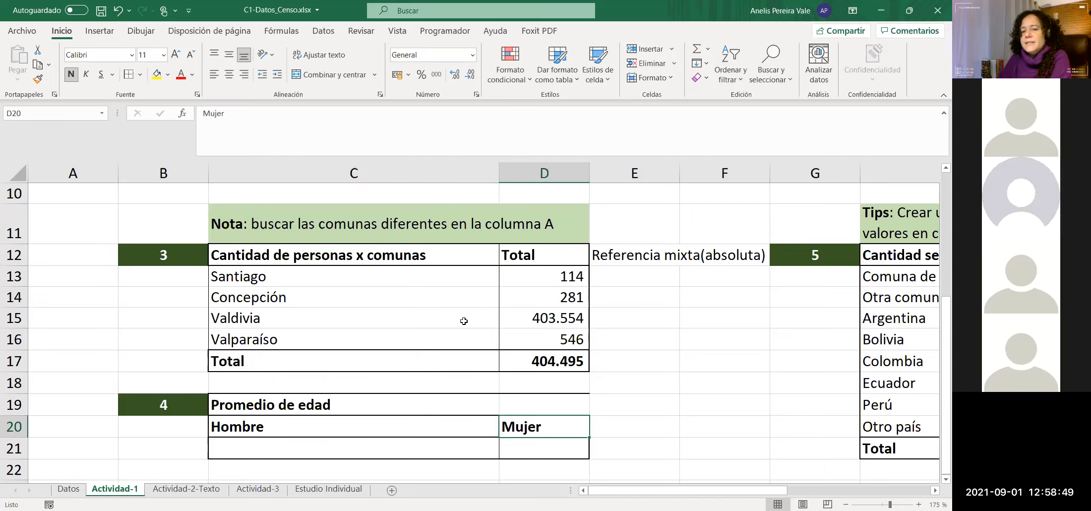
left_click(531, 340)
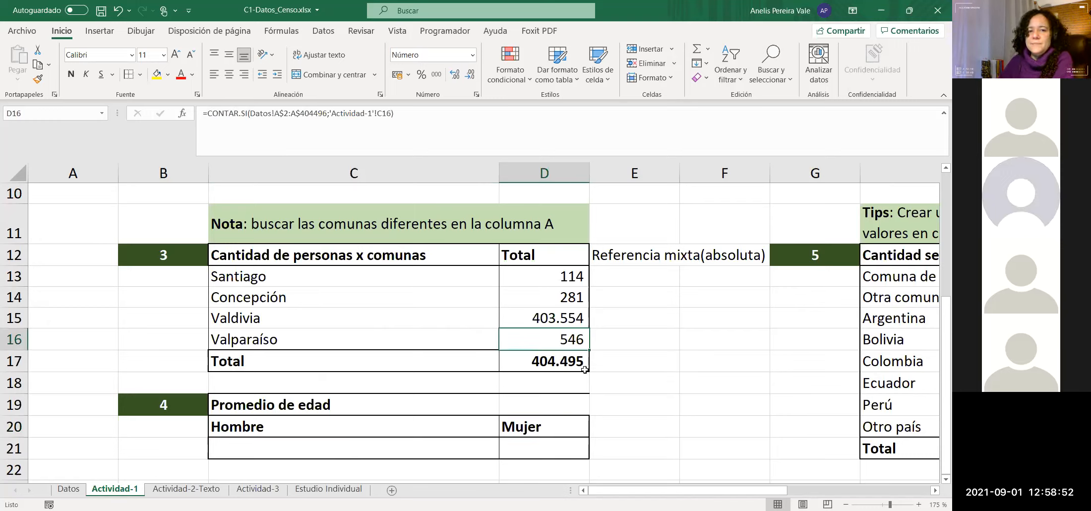
left_click(272, 449)
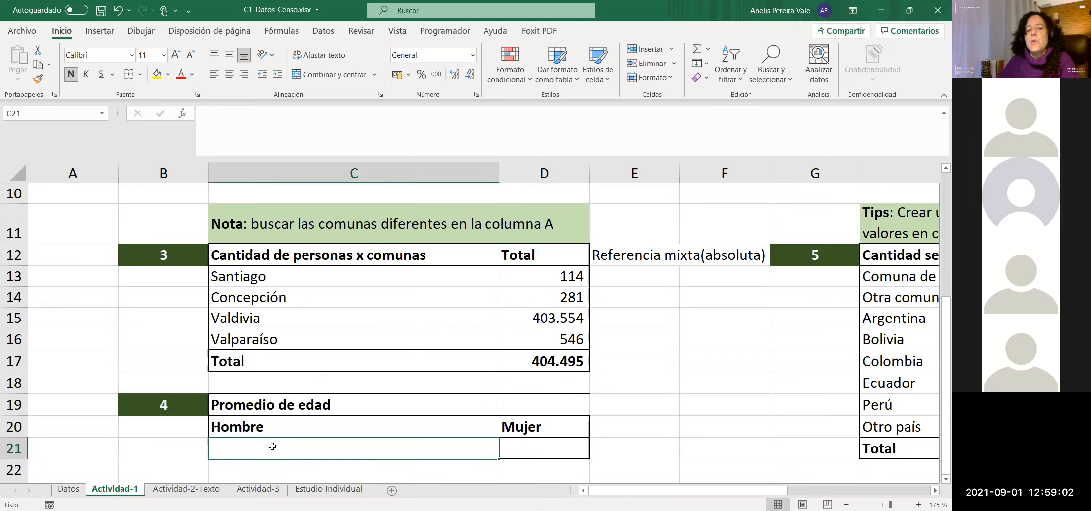
left_click(256, 425)
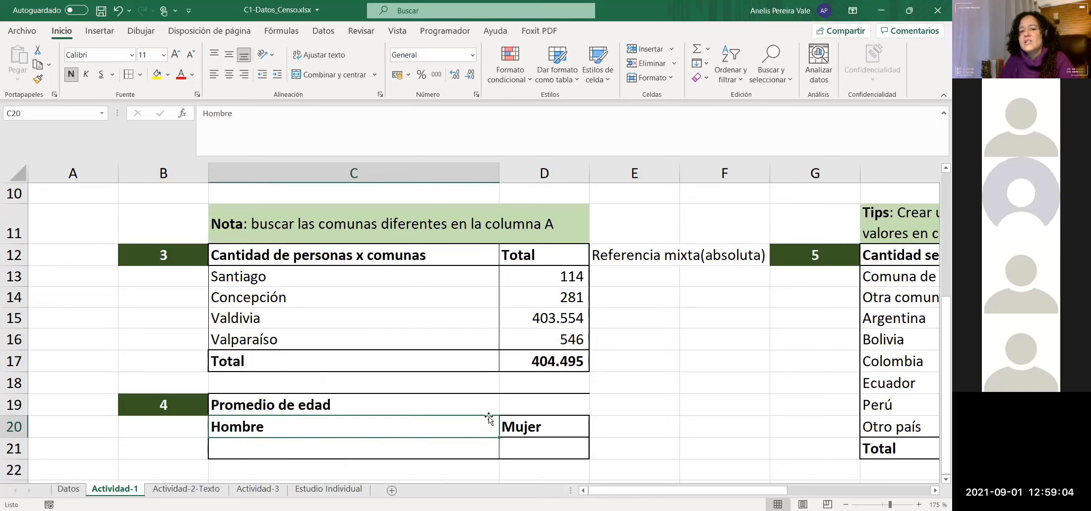
left_click(535, 427)
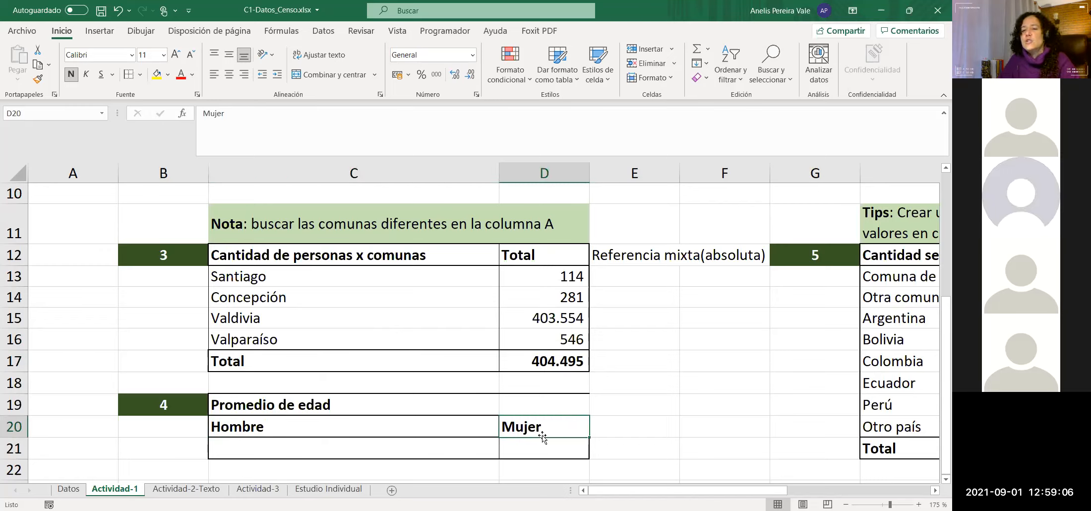
Step: Begin a PROMEDIO.SI formula in C21, under Hombre, with the Edad data Datos!C2:C404496 as its first argument
left_click(238, 449)
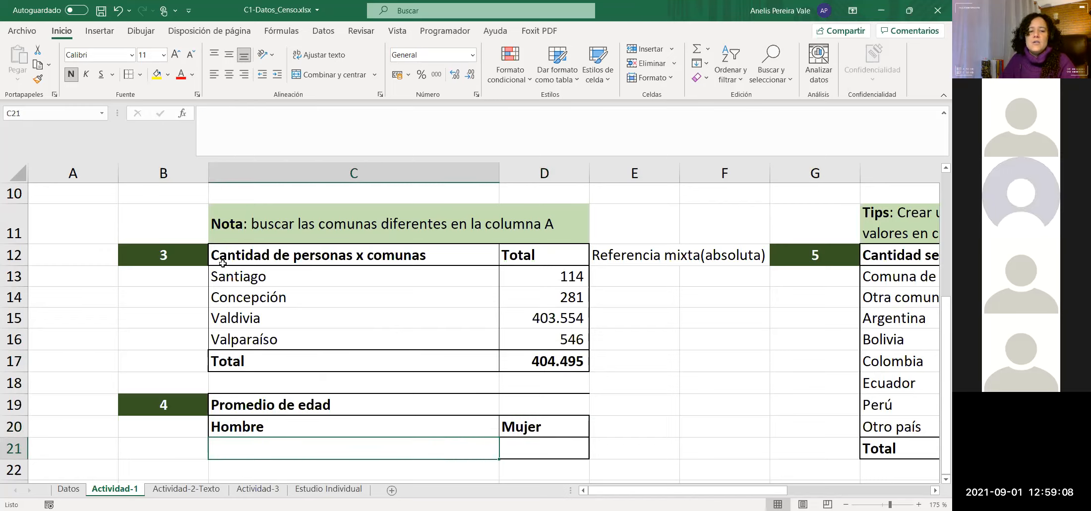
left_click(220, 126)
type("=")
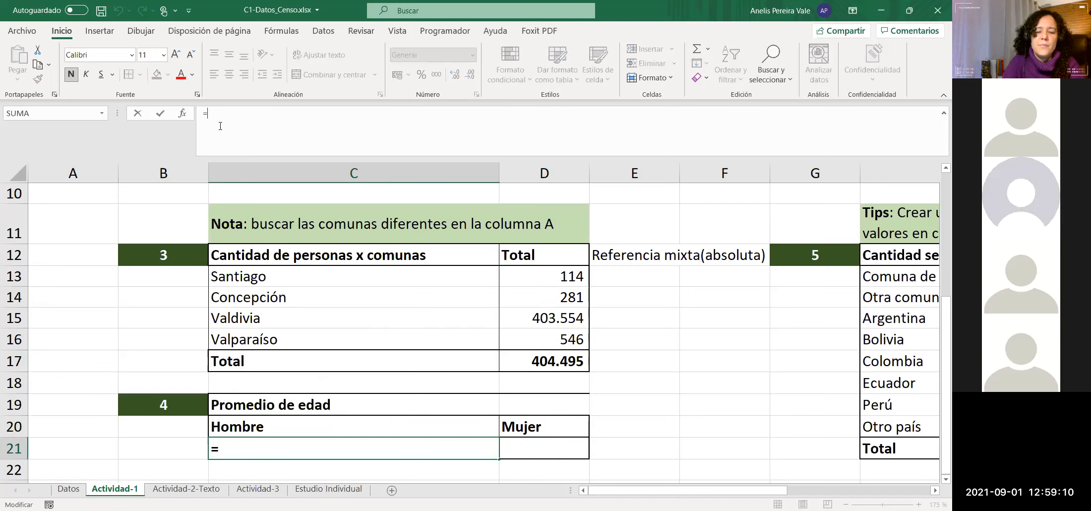
type("prom")
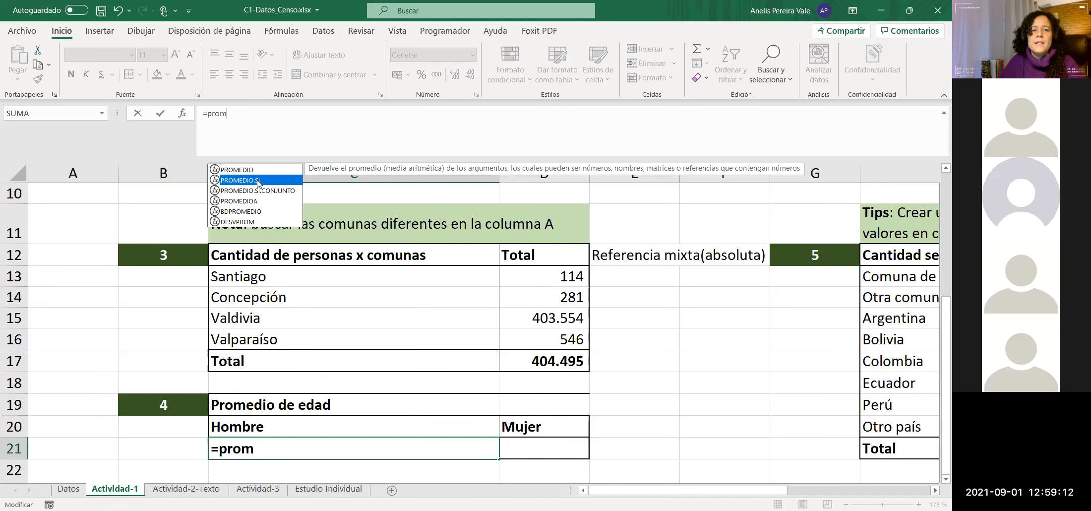
double_click(258, 181)
left_click(68, 488)
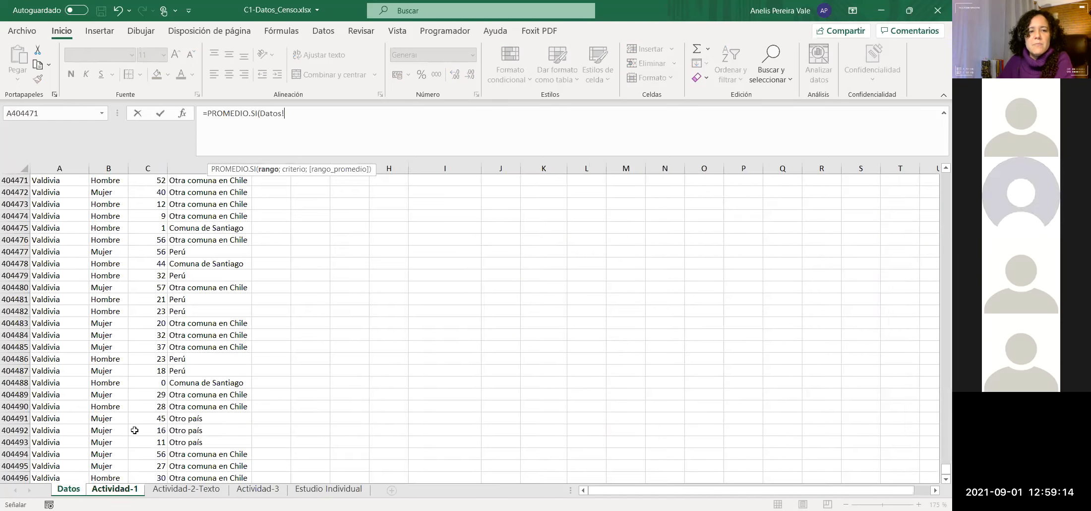
left_click_drag(937, 470, 945, 179)
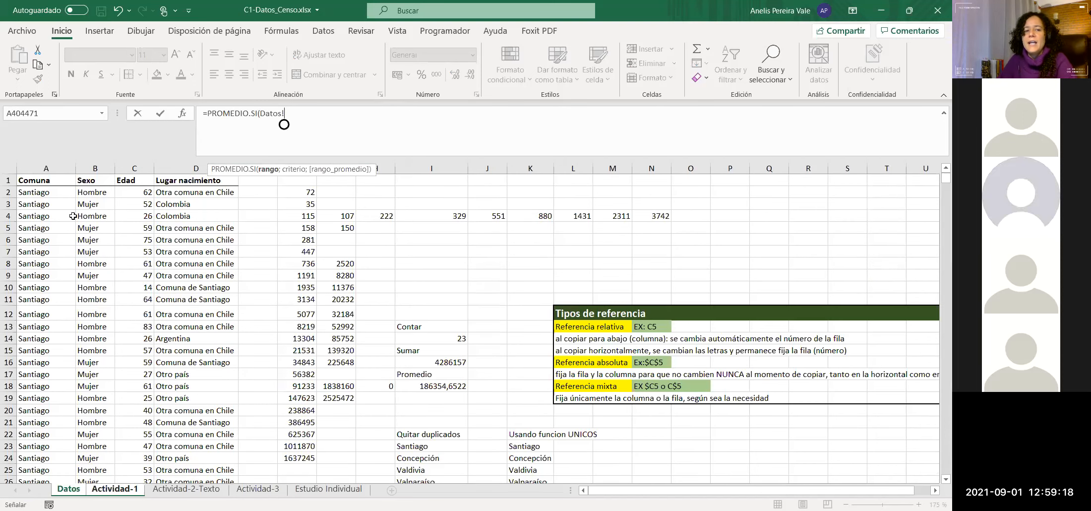
left_click(138, 191)
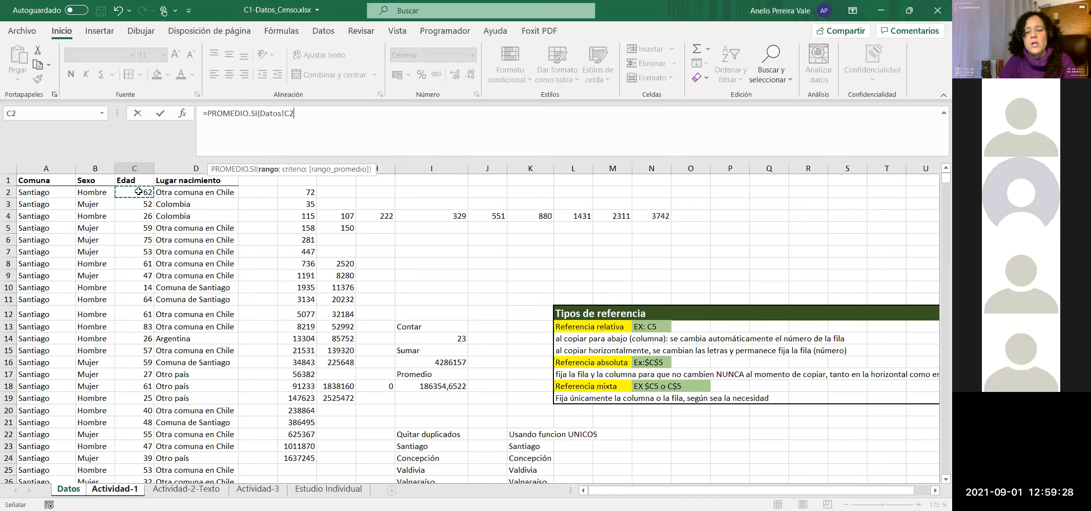
key("ctrl+shift+Down")
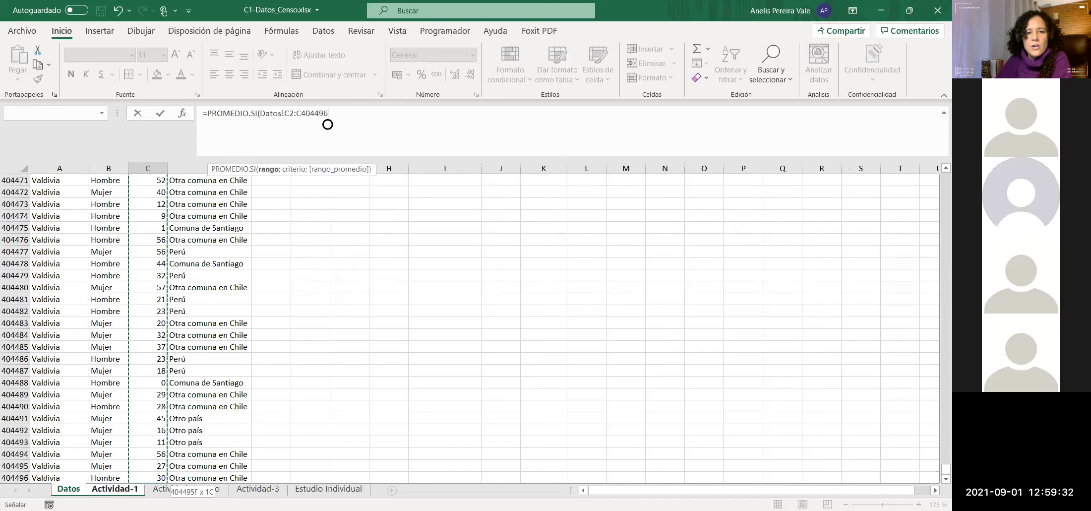
type(";")
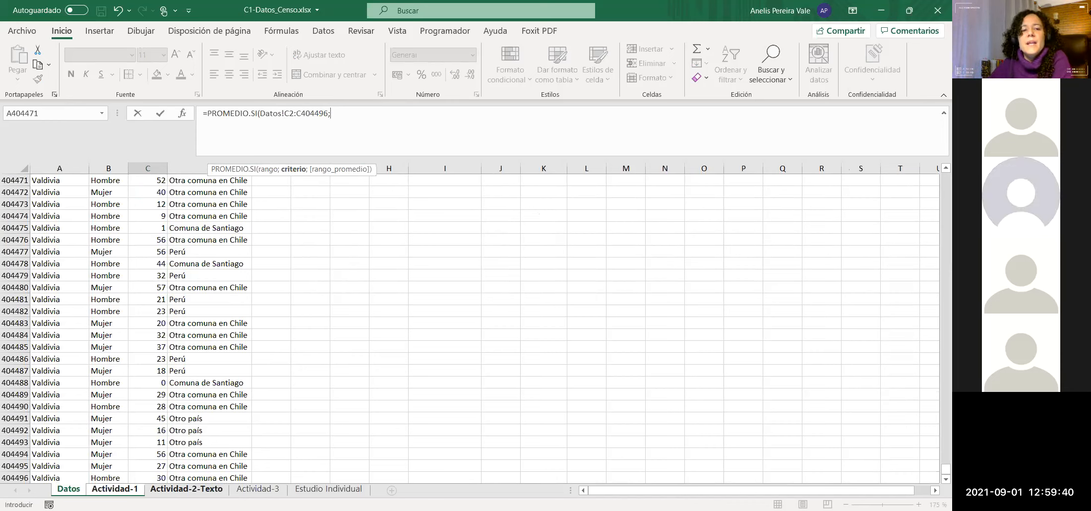
Step: Clear the Datos!C2:C404496 range and its separator from the unfinished PROMEDIO.SI formula, keeping the function's opening parenthesis
key("BackSpace")
key("BackSpace")
key("BackSpace")
key("BackSpace")
key("BackSpace")
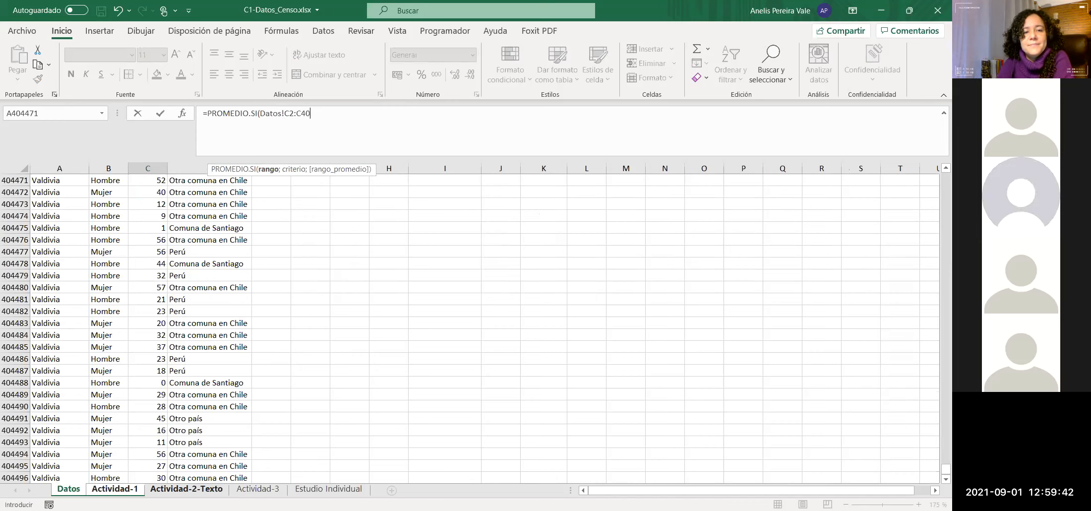
key("BackSpace")
key("BackSpace")
key("BackSpace")
key("BackSpace")
key("BackSpace")
key("BackSpace")
key("BackSpace")
key("BackSpace")
key("BackSpace")
key("BackSpace")
key("BackSpace")
key("BackSpace")
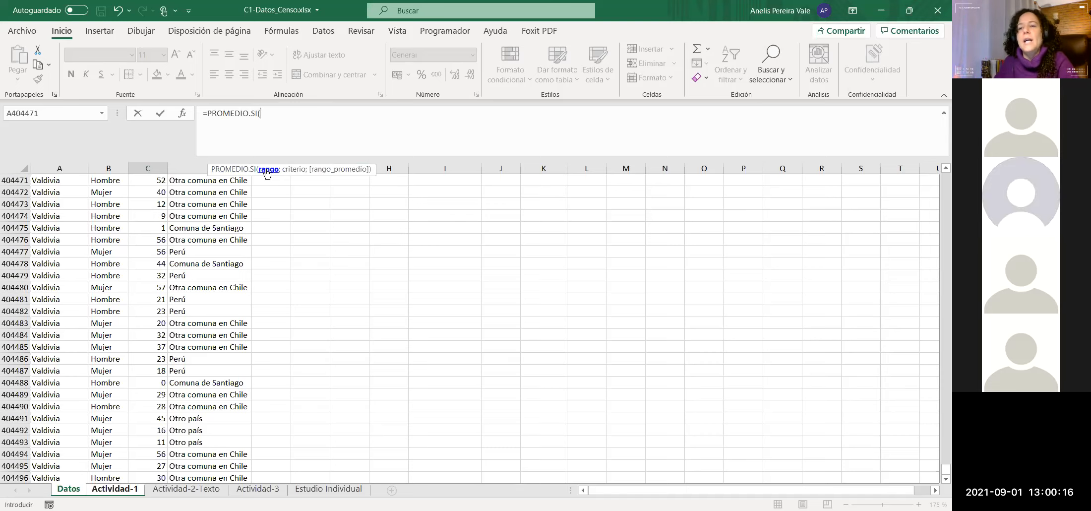
Step: Set the formula's range argument to the Sexo data on the Datos sheet, B2:B404496
left_click_drag(938, 470, 938, 175)
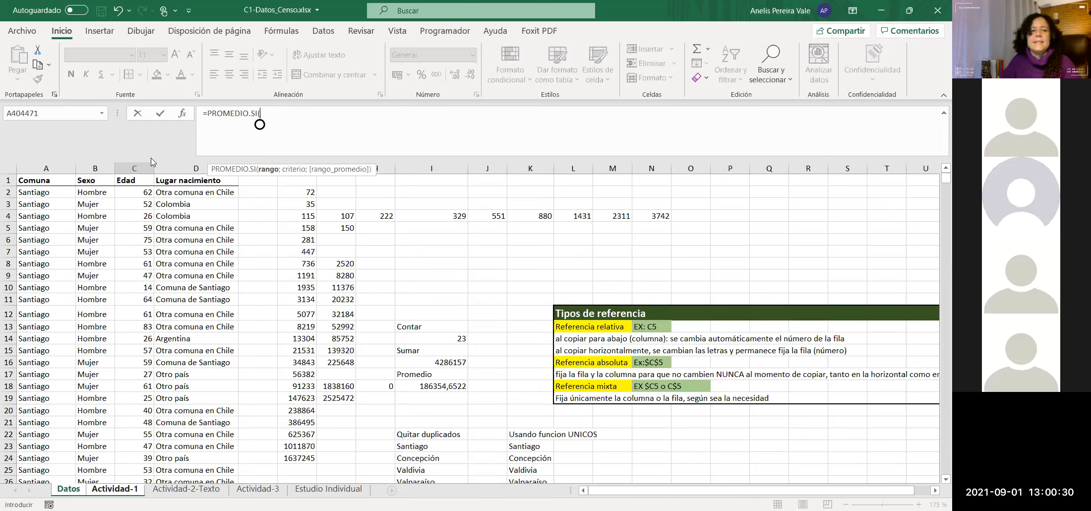
left_click(106, 191)
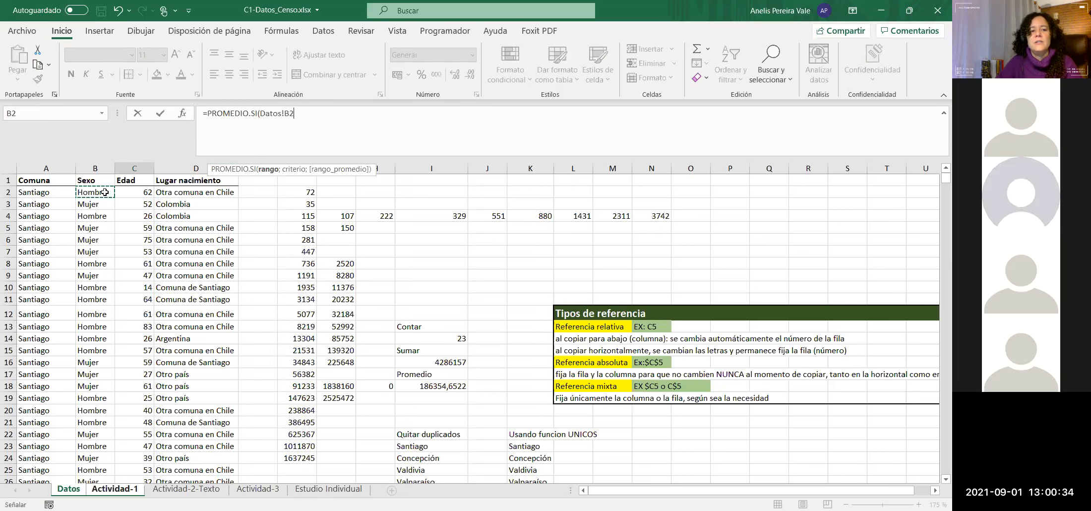
key("ctrl+shift+Down")
type(";")
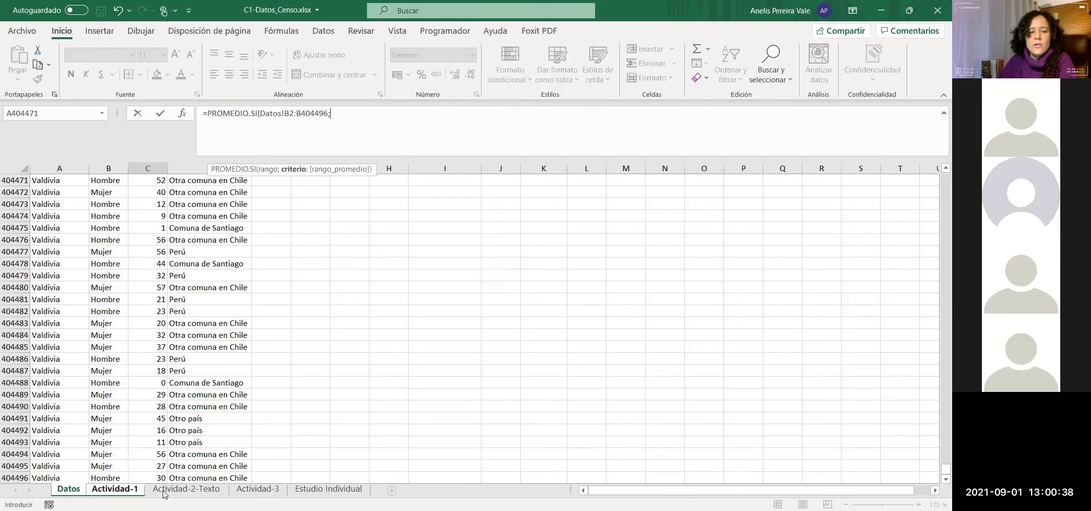
Step: Use the Hombre heading in C20 of the Actividad-1 sheet as the formula's criterion
left_click(129, 495)
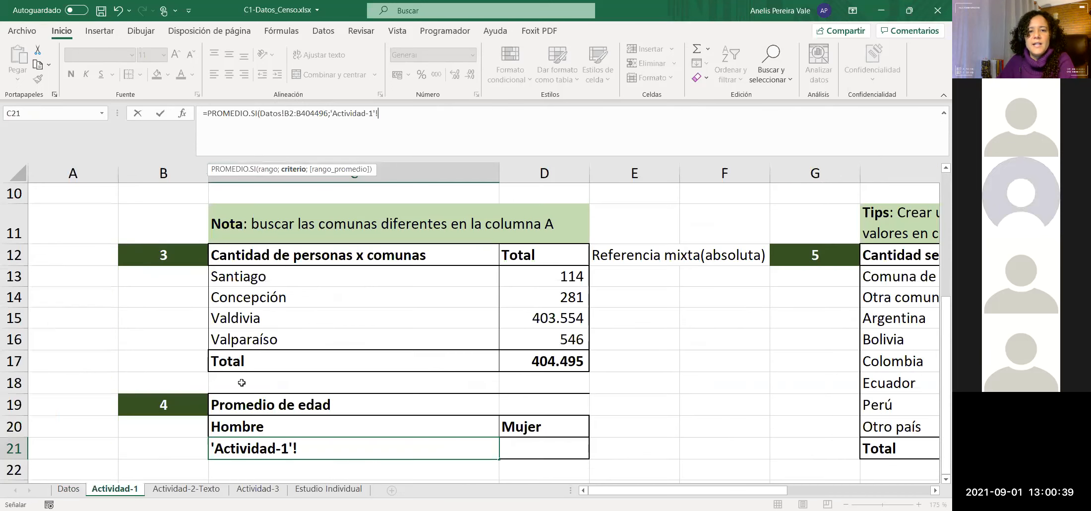
left_click(263, 428)
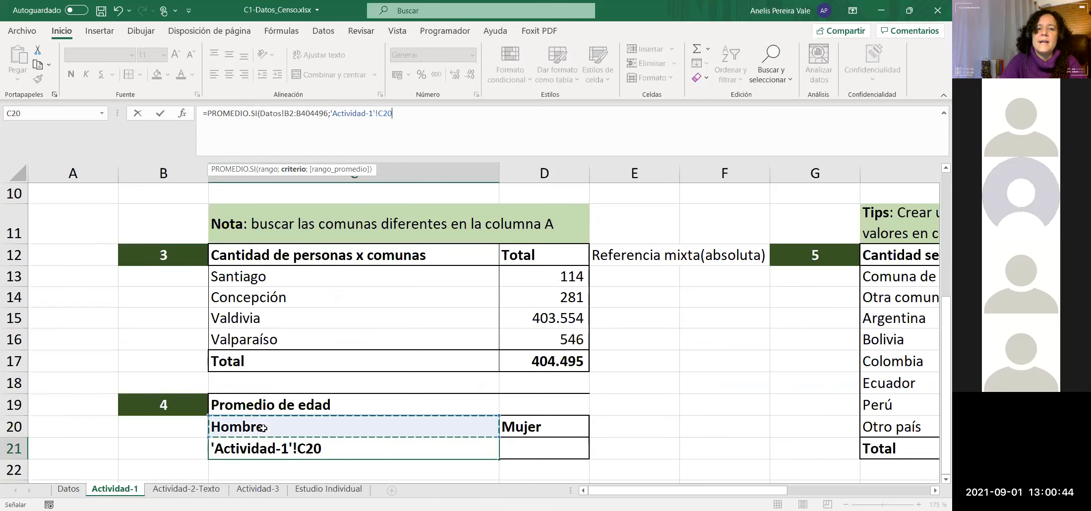
type(";")
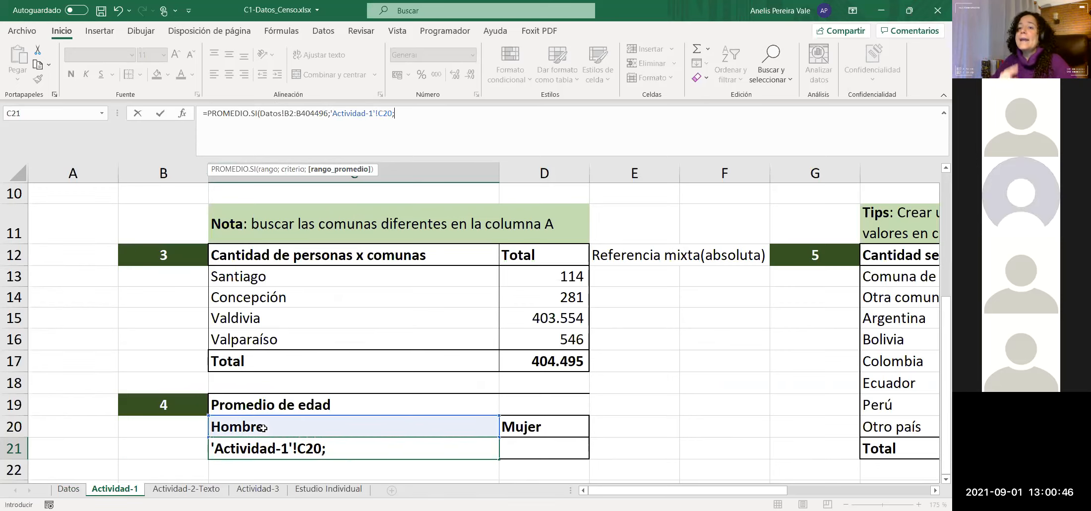
Step: Set the averaging range to the Edad data, Datos!C2:C404496, and enter the completed formula in C21
left_click(68, 491)
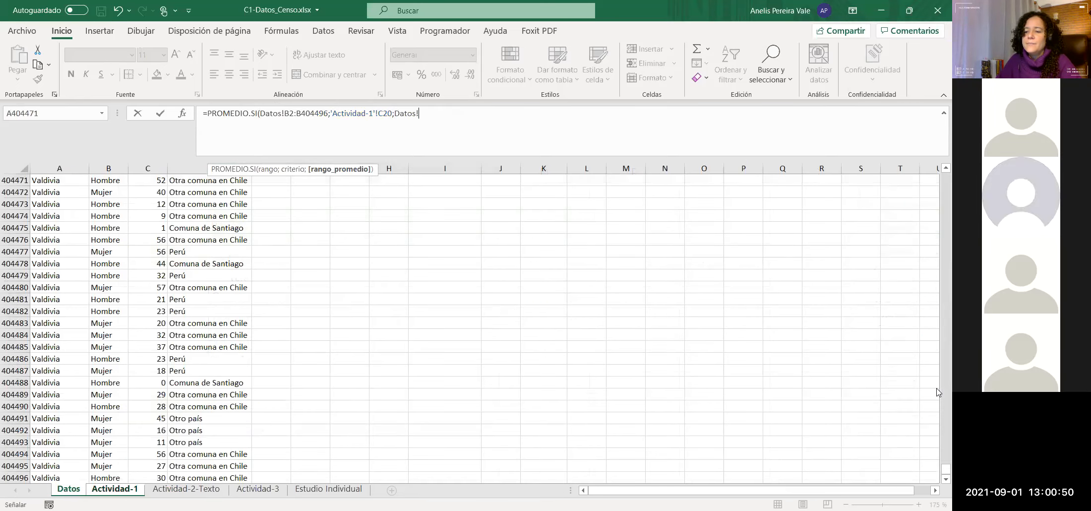
left_click_drag(937, 475, 935, 177)
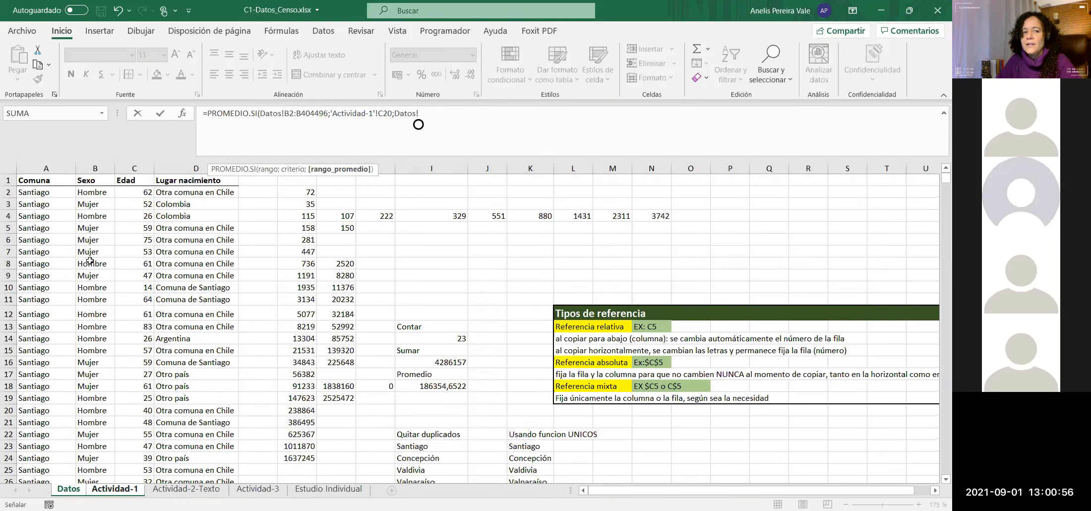
left_click(136, 191)
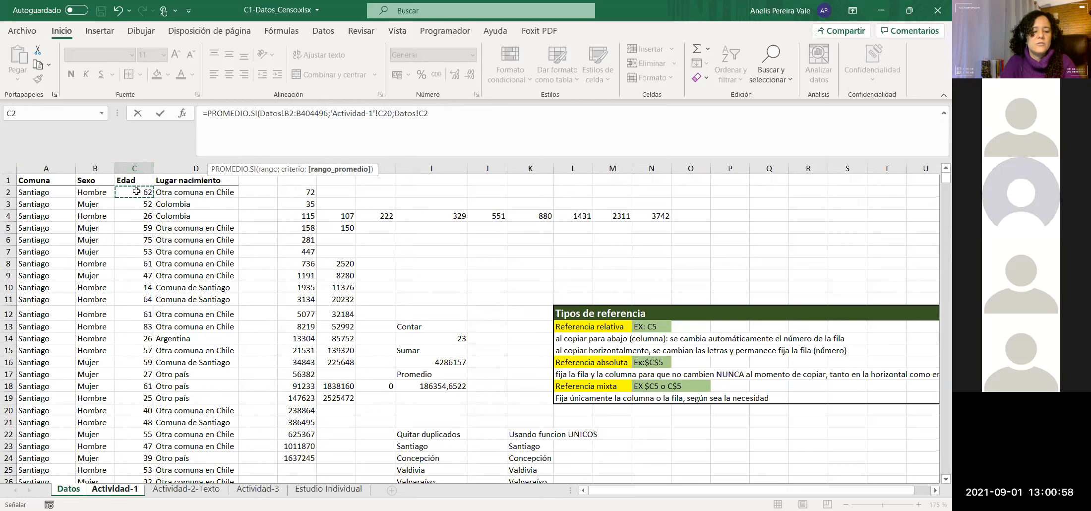
key("ctrl+shift+Down")
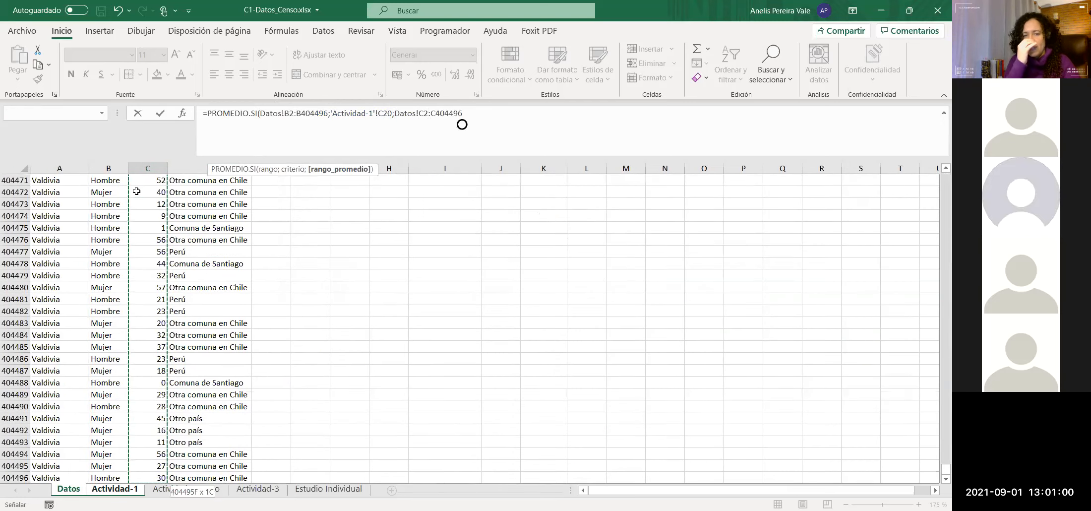
type(")")
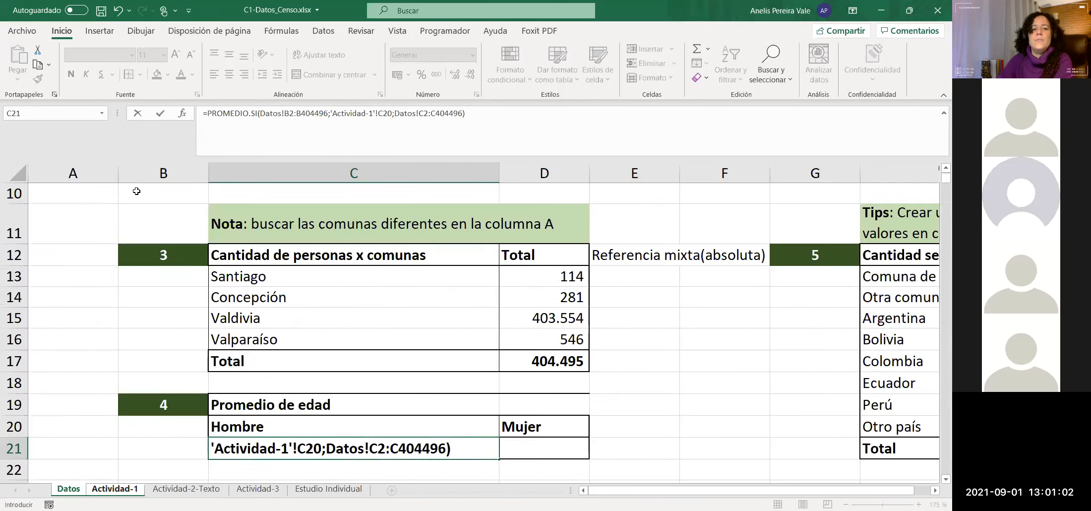
key("ctrl+Return")
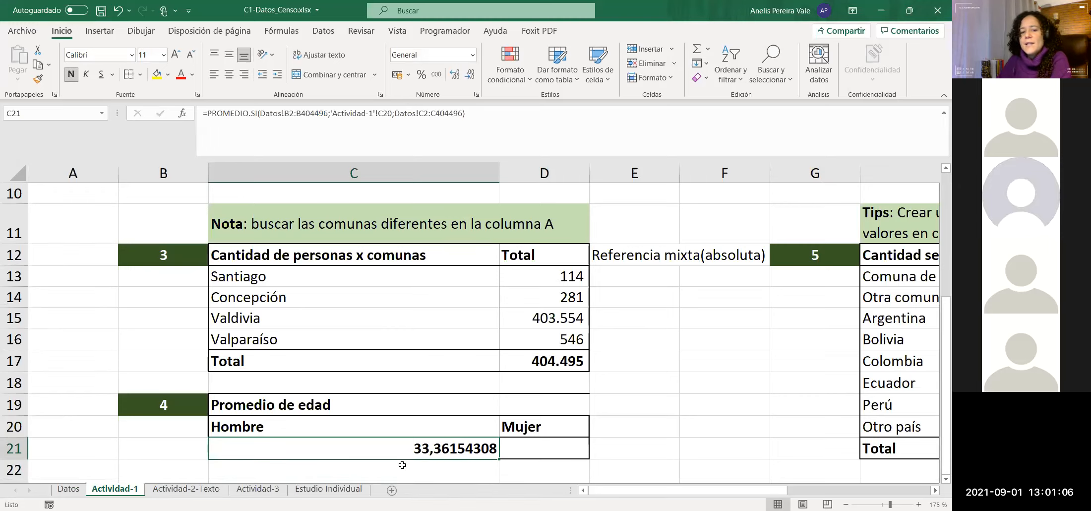
Step: Format the average age in C21 as a number with a thousands separator and zero decimal places
left_click(436, 75)
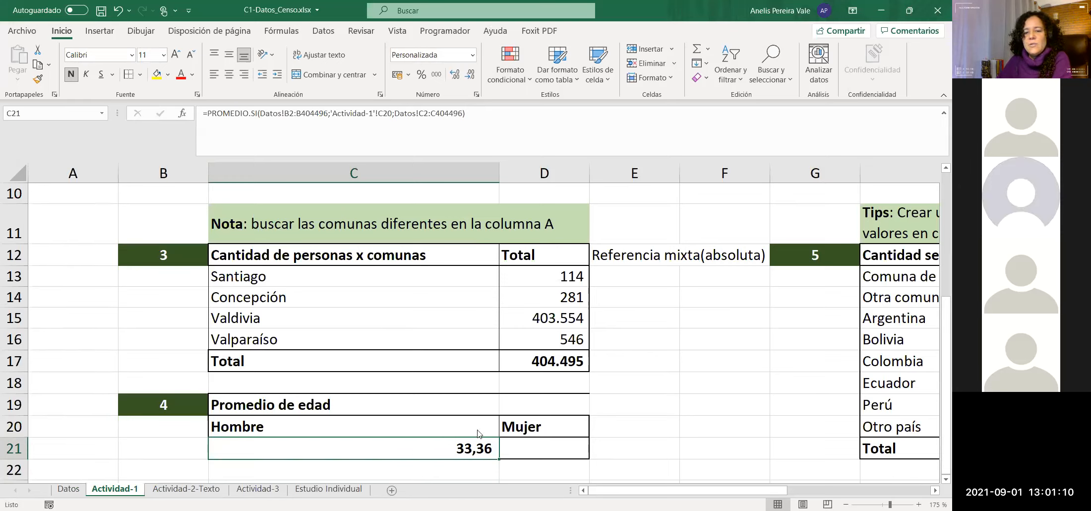
right_click(455, 447)
left_click(560, 384)
left_click(352, 262)
left_click(539, 285)
left_click(539, 285)
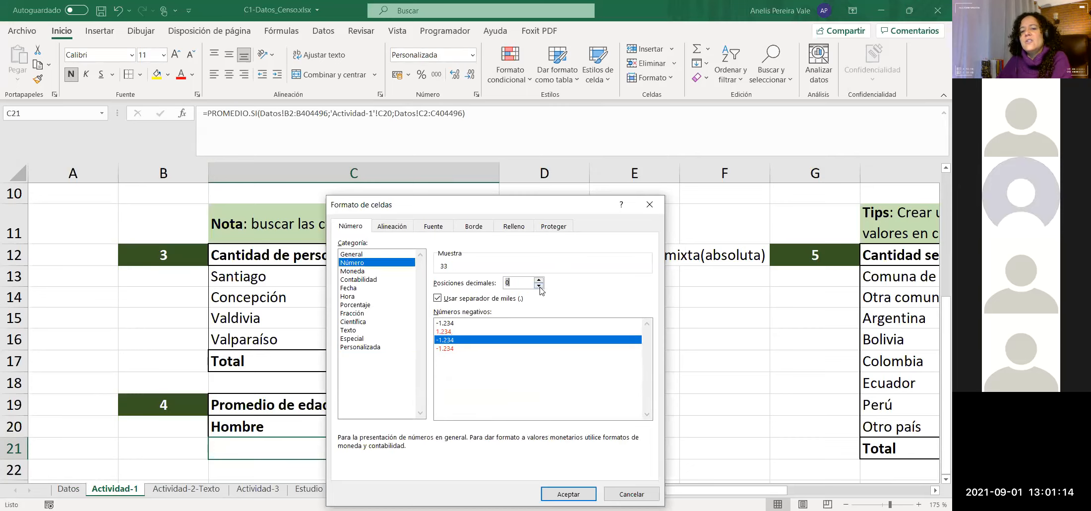
left_click(565, 493)
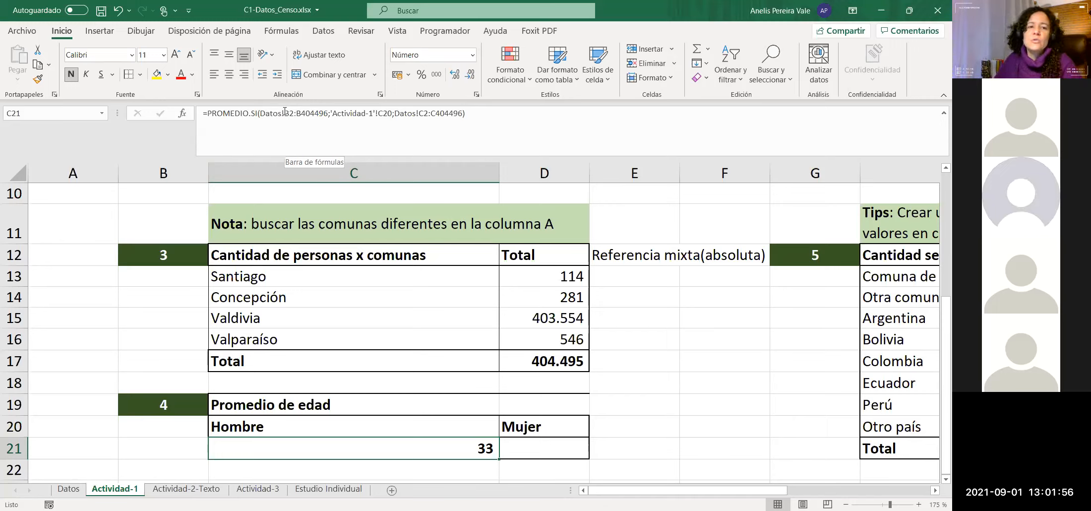
Step: Make the criteria range in the C21 formula absolute as Datos!$B$2:$B$404496
left_click(295, 114)
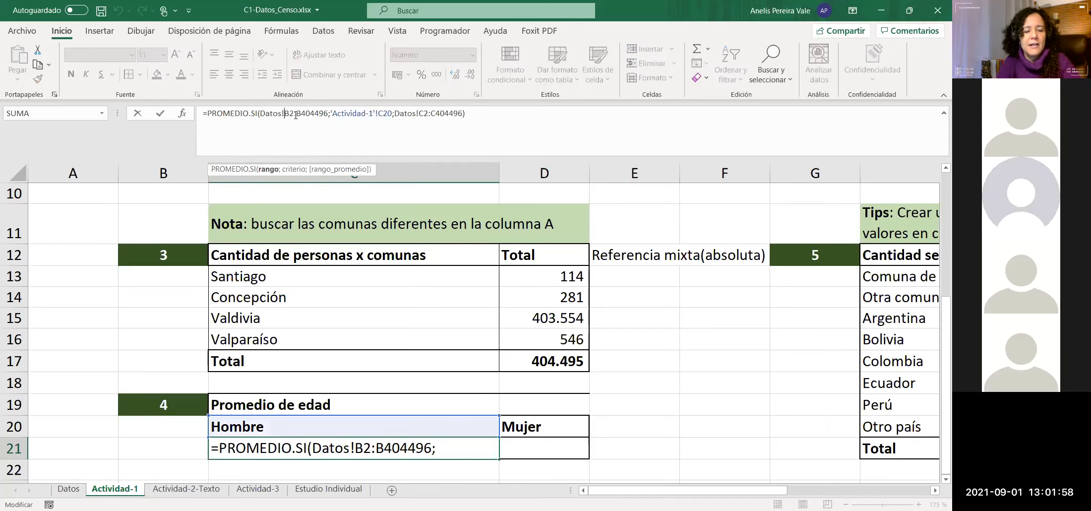
type("$")
key("Right")
type("$")
key("Right")
key("Right")
type("$")
key("Right")
type("$")
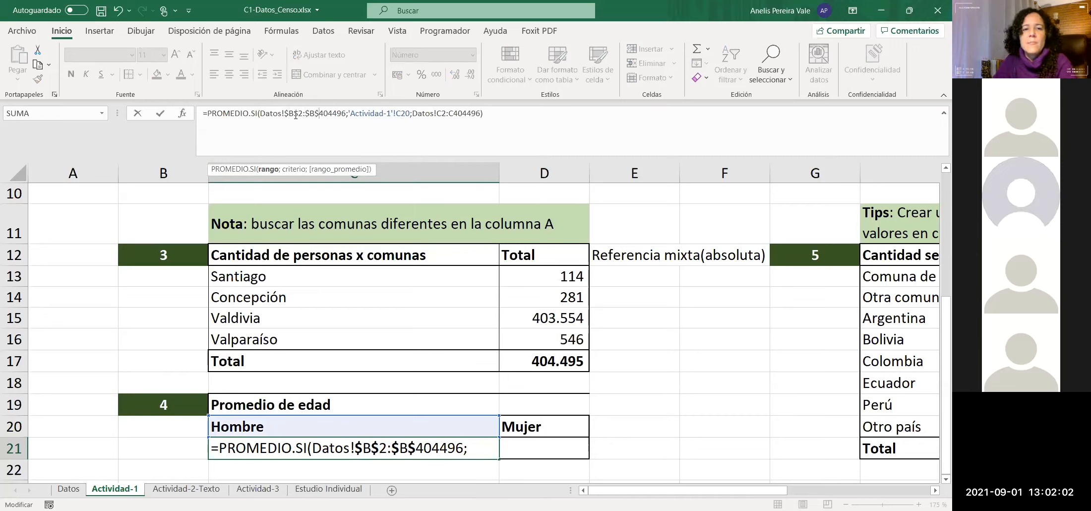
Step: Make the averaging range in the C21 formula absolute as Datos!$C$2:$C$404496 and enter the formula
left_click(437, 113)
type("$")
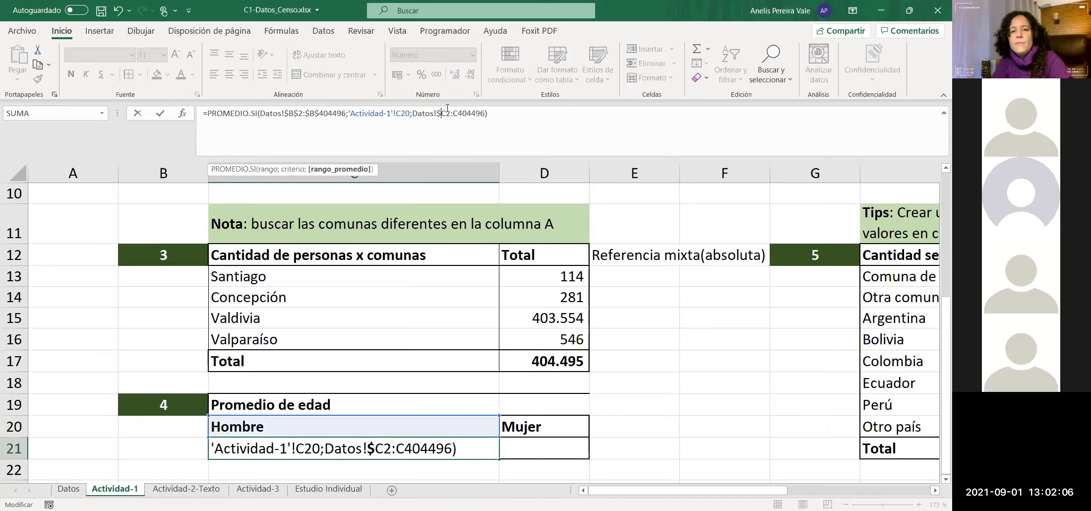
key("Right")
type("$")
key("Right")
type("$")
key("Right")
type("$")
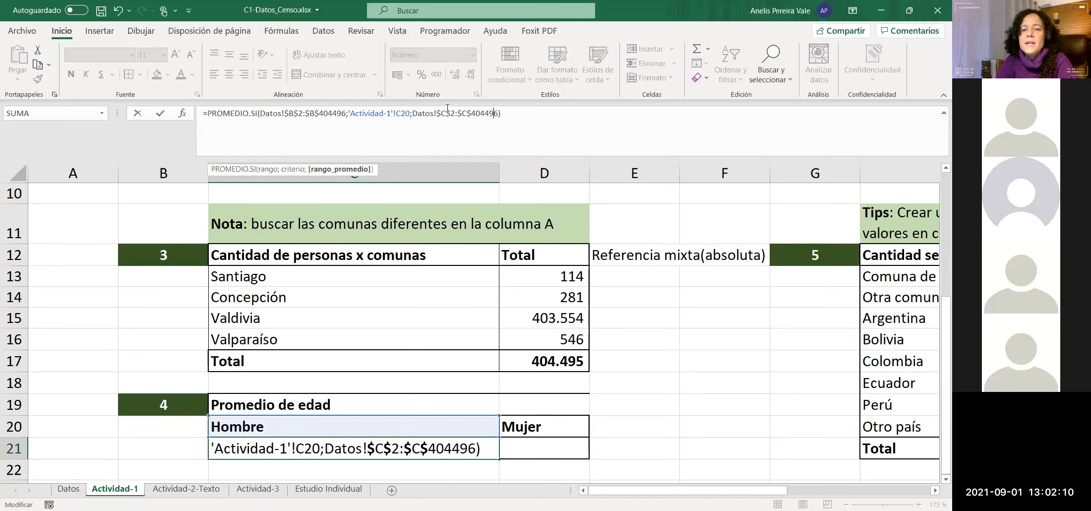
key("Return")
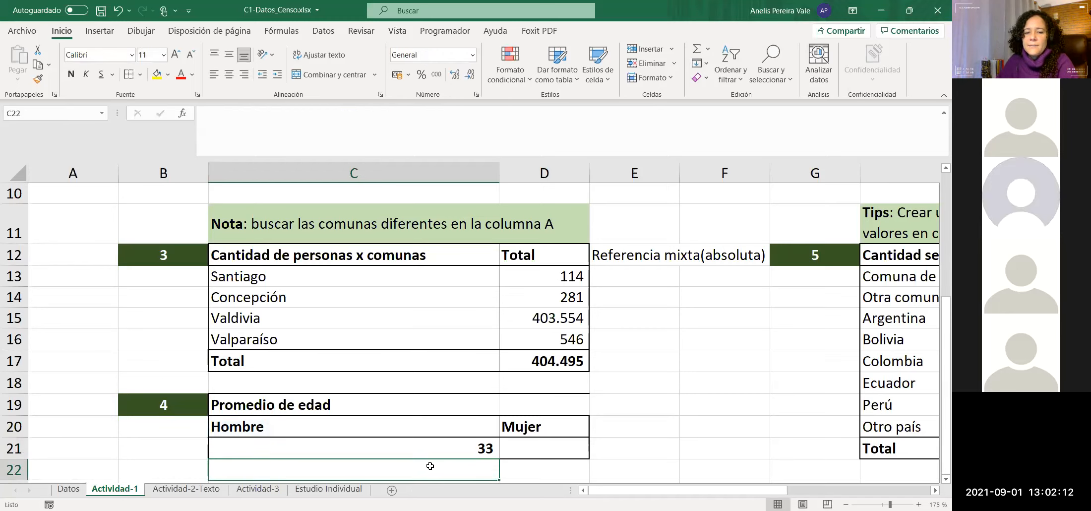
Step: Fill the average age formula from C21 into D21 under Mujer and compare the criterion references in both cells
left_click(436, 449)
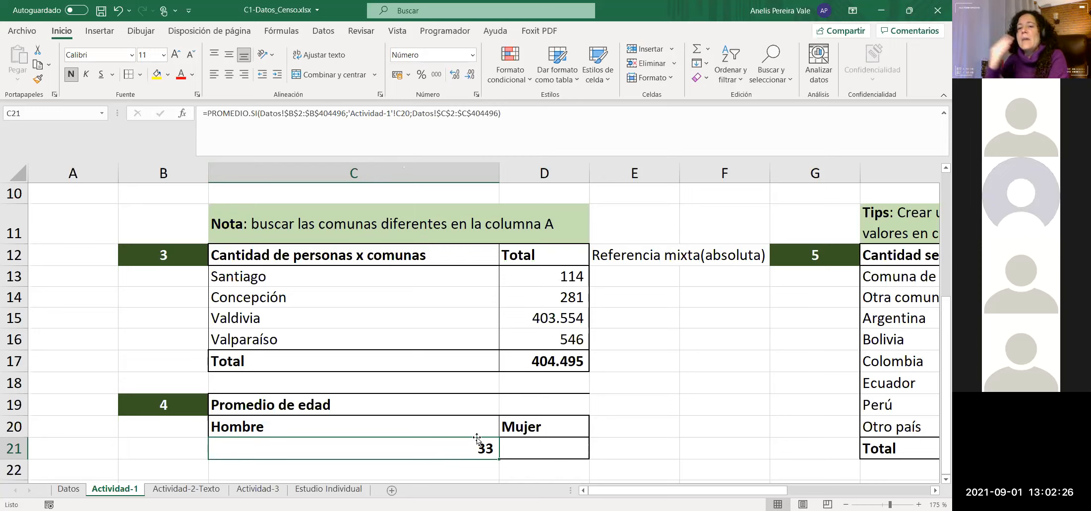
left_click_drag(498, 458, 550, 451)
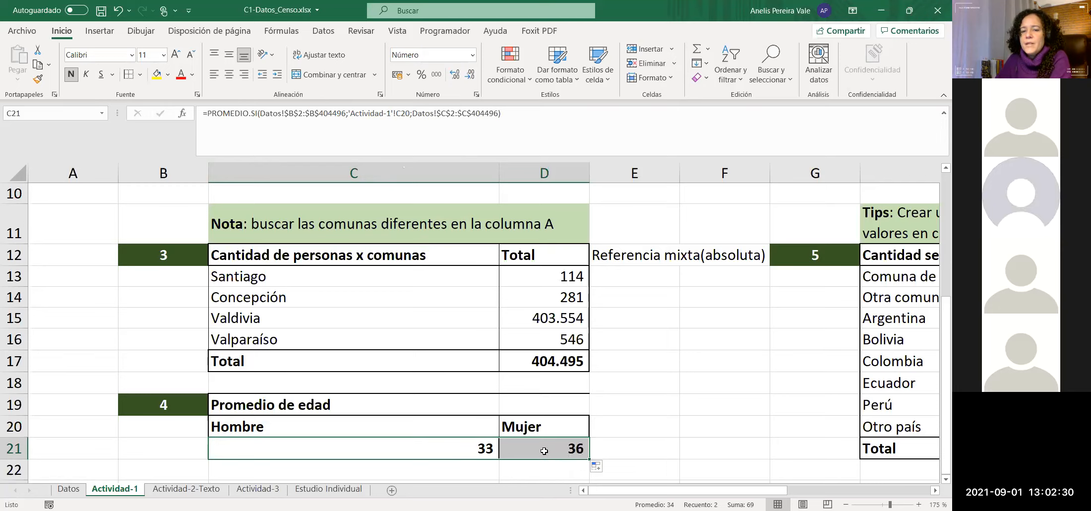
left_click(544, 450)
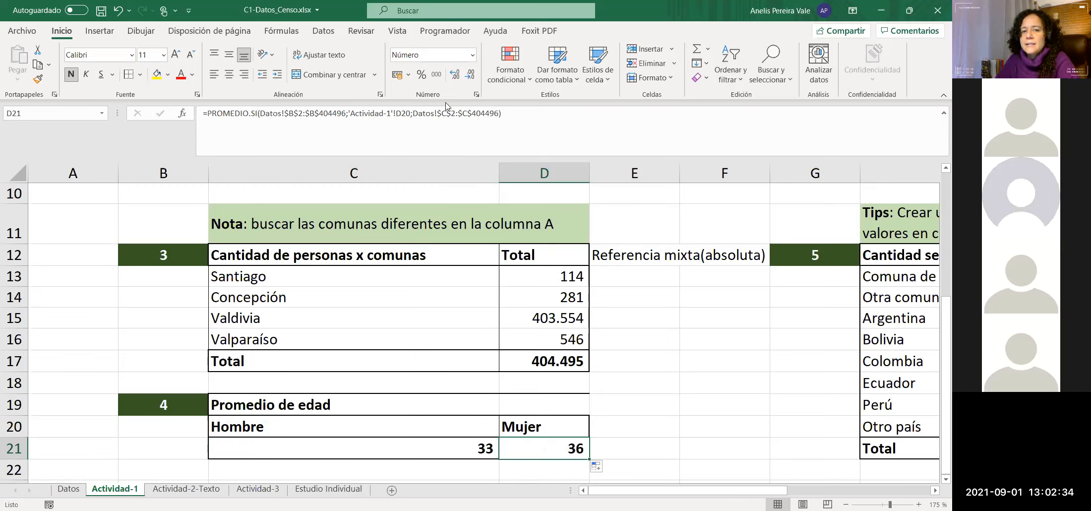
left_click_drag(393, 114, 405, 114)
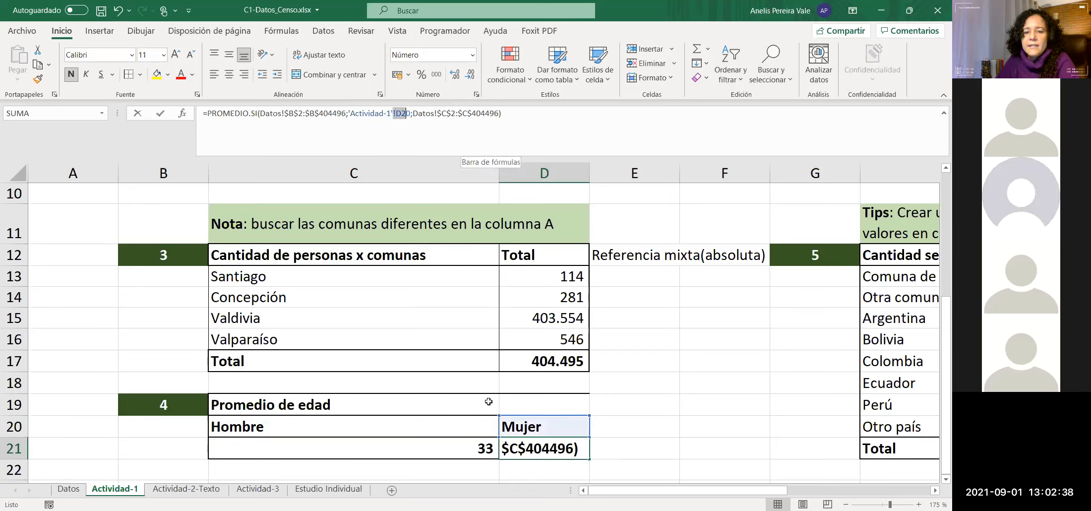
key("Return")
left_click(470, 449)
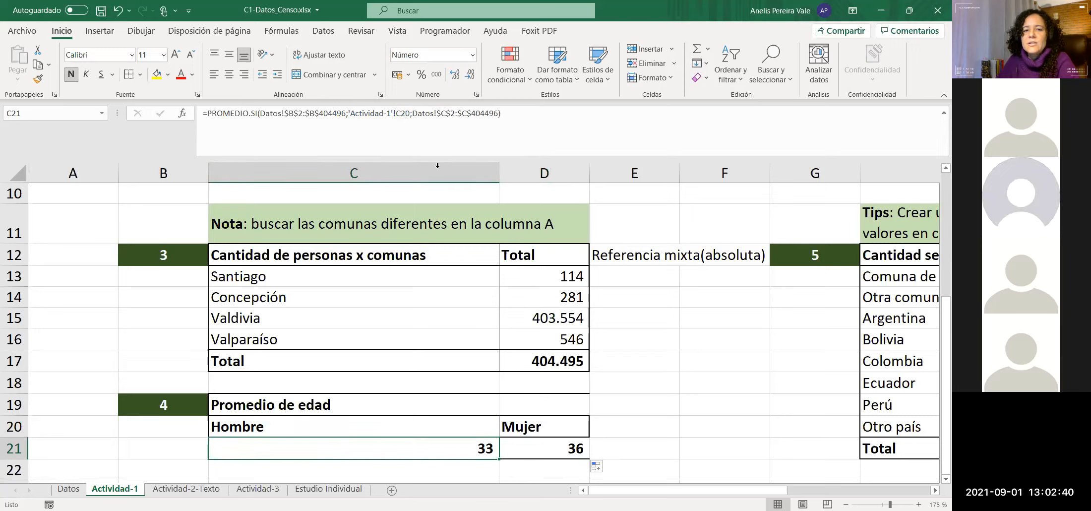
left_click(517, 446)
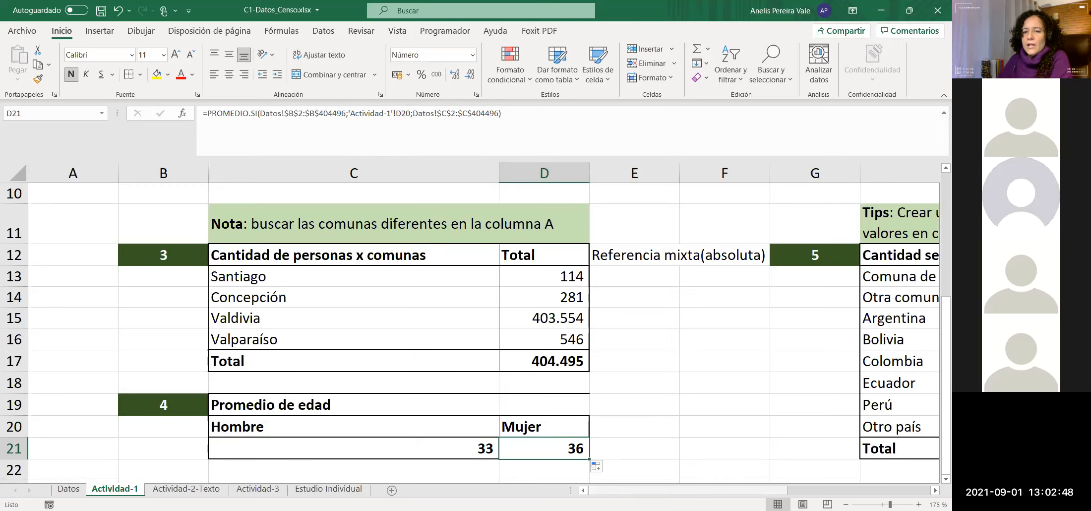
Step: Examine the activity 5 table Cantidad según Sexo/Lugar de nacimiento and select I13, its Hombre cell for Comuna de Santiago
left_click(846, 504)
left_click(846, 505)
left_click(846, 505)
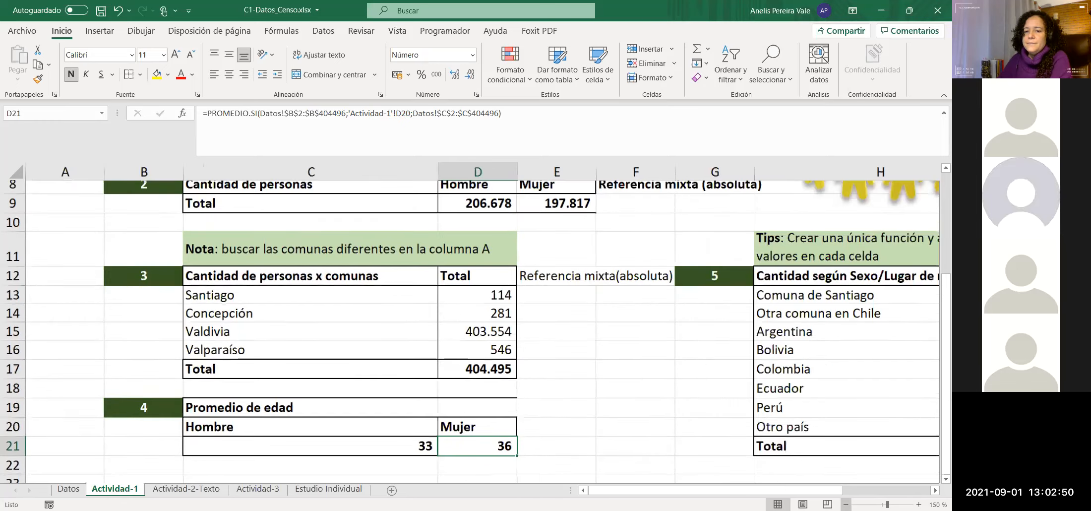
left_click(846, 504)
left_click_drag(761, 494, 849, 490)
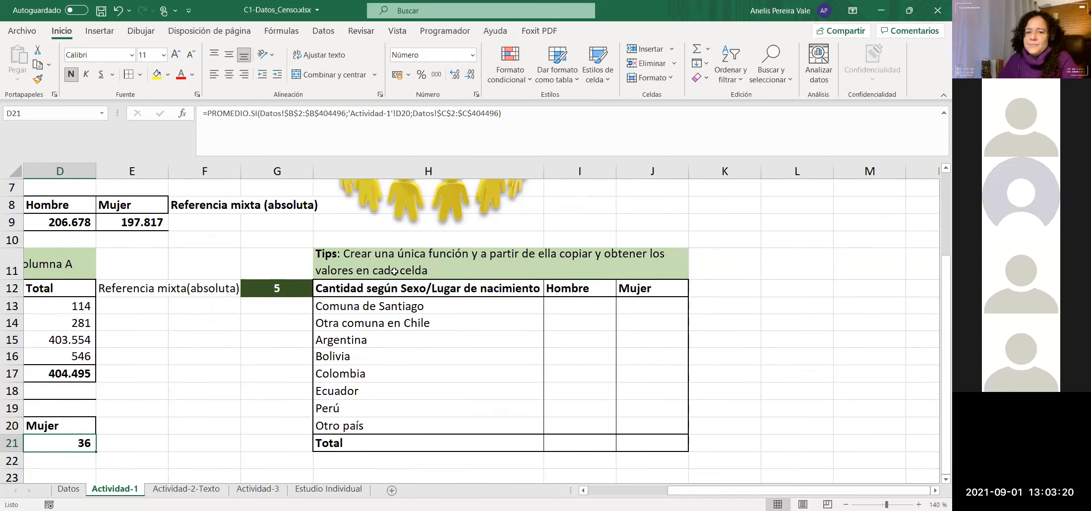
left_click(577, 307)
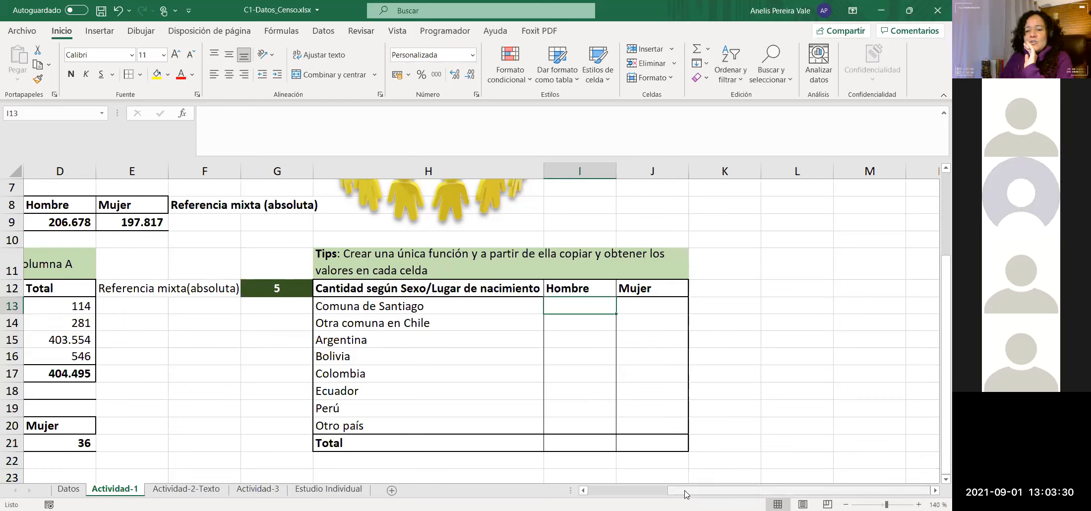
left_click_drag(683, 490, 597, 490)
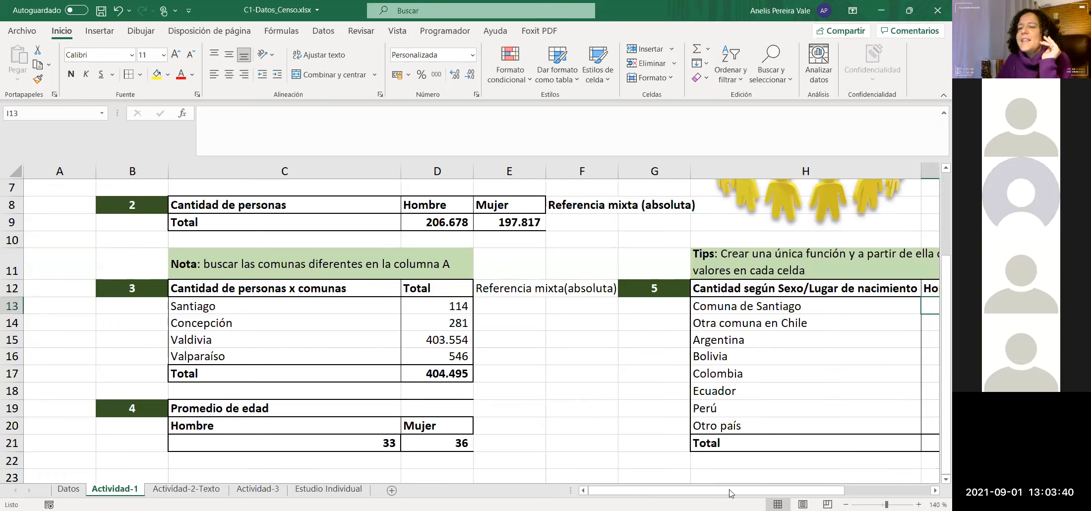
left_click_drag(729, 490, 890, 492)
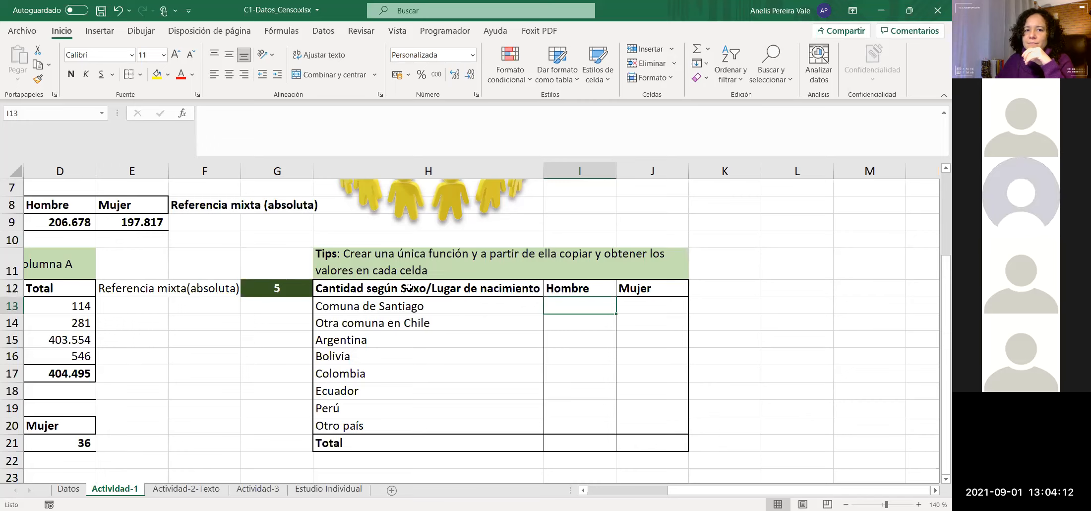
left_click(573, 82)
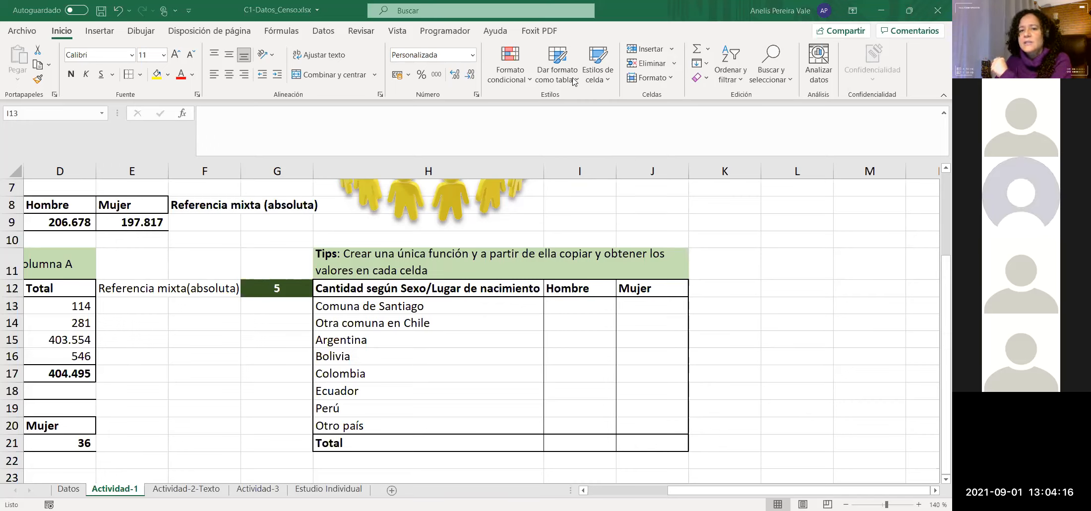
left_click(589, 304)
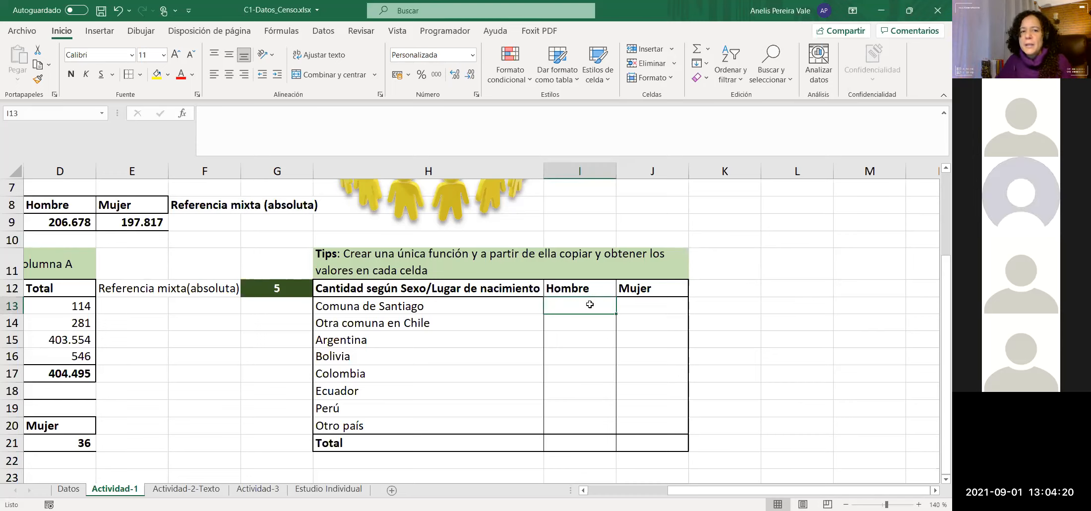
Step: Start a CONTAR.SI.CONJUNTO formula in I13, the Hombre count for Comuna de Santiago
left_click(249, 112)
type("=")
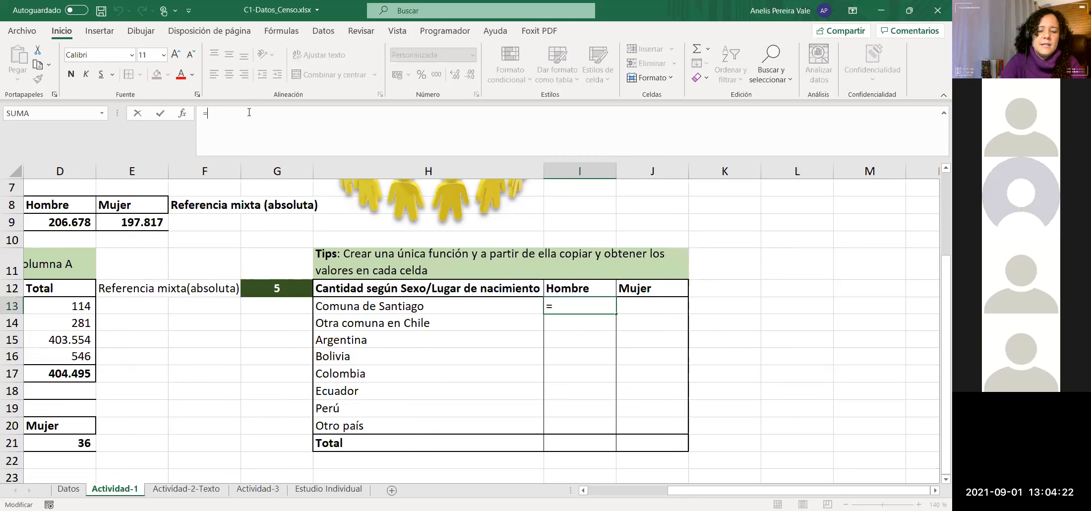
type("cont")
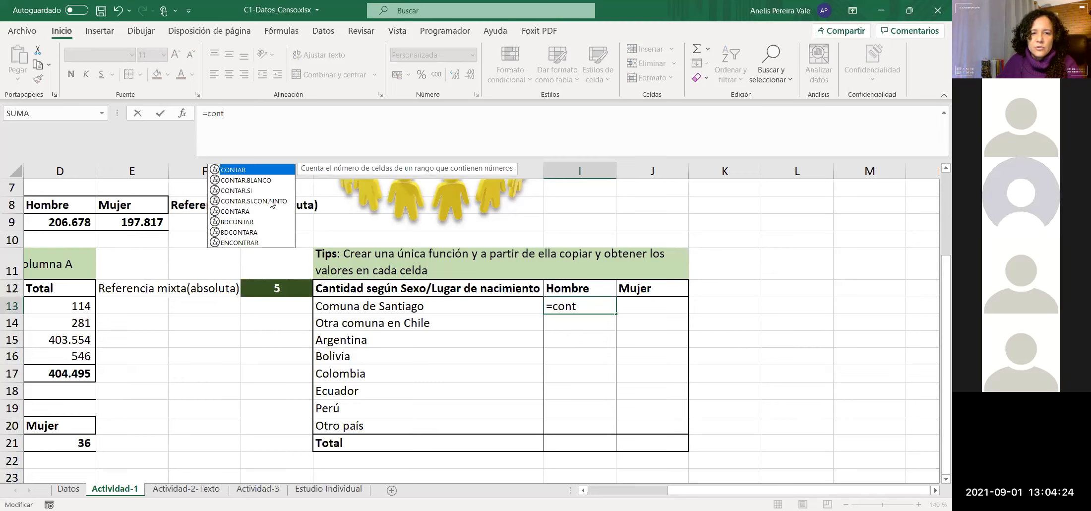
left_click(272, 201)
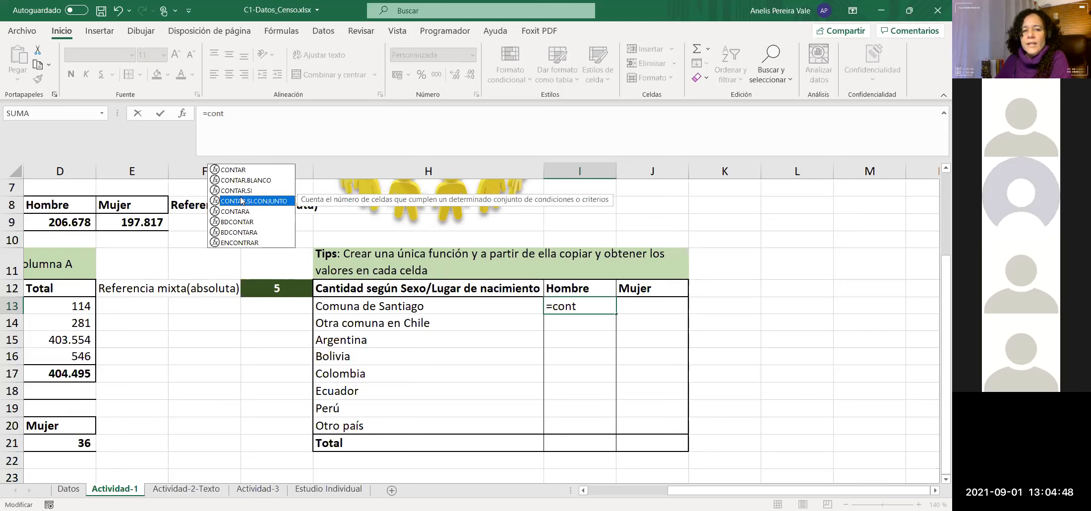
double_click(256, 202)
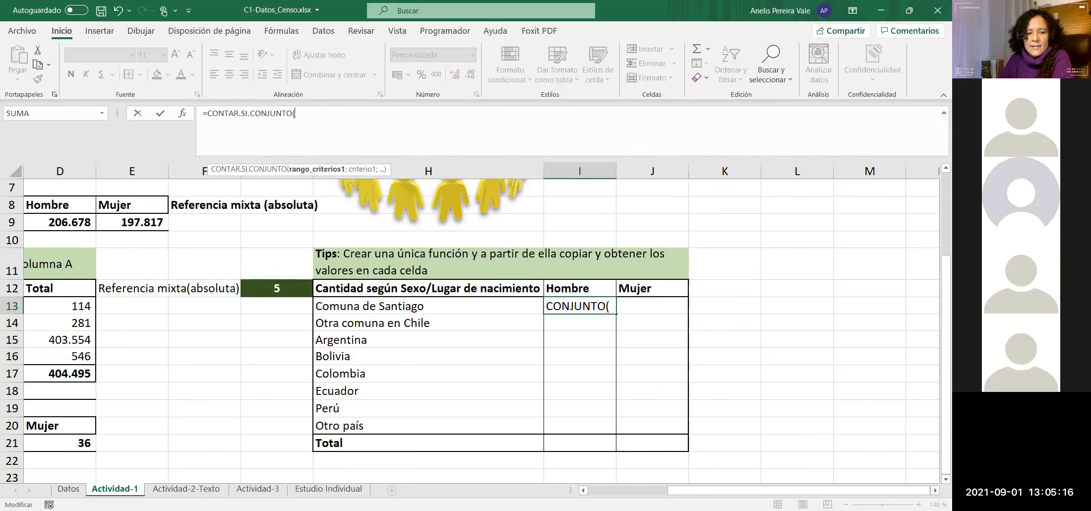
Step: Give the formula its first criteria range, Datos!B2:B404496, with the Hombre header I12 on Actividad-1 as its criterion
left_click(69, 490)
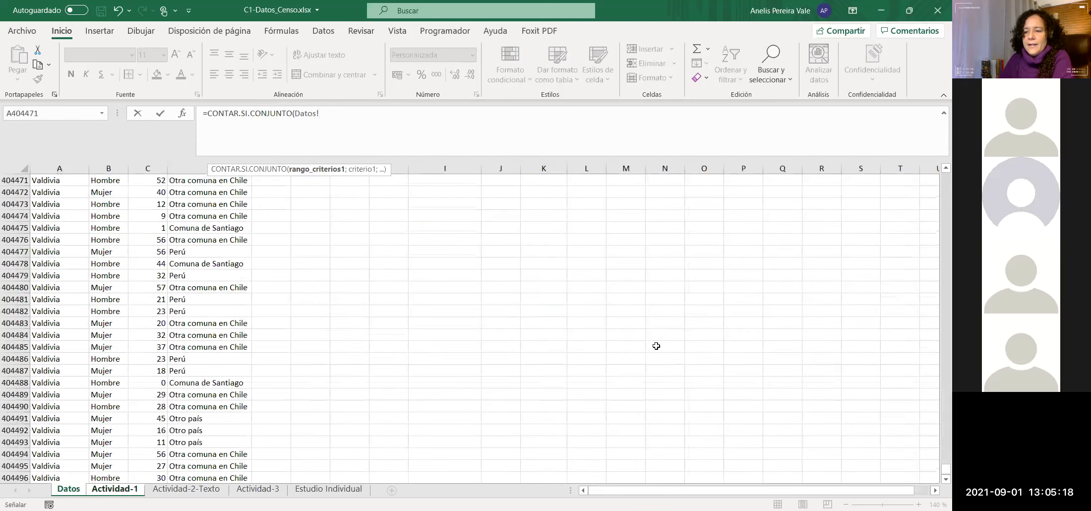
left_click_drag(942, 470, 938, 171)
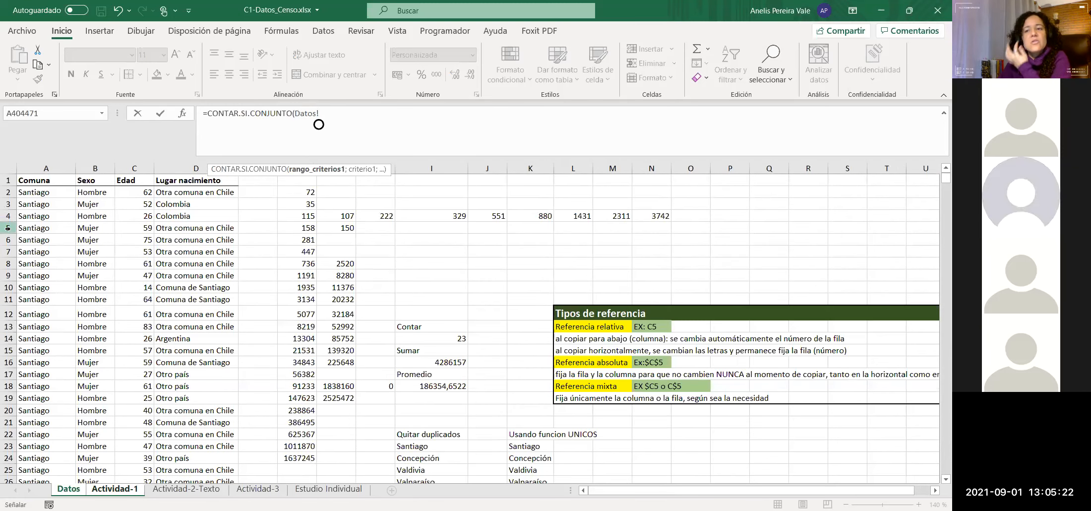
left_click(104, 195)
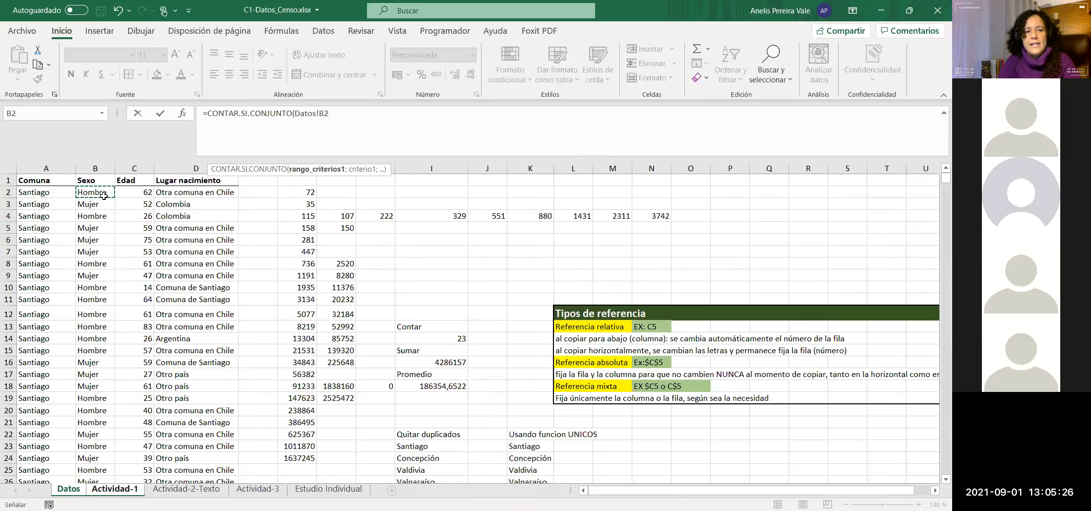
key("ctrl+shift+Down")
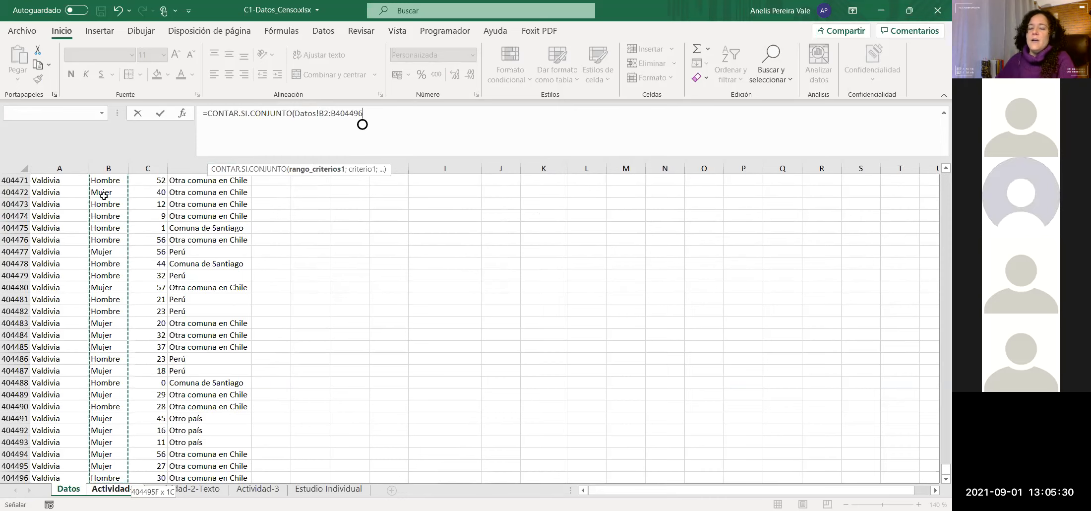
type(";")
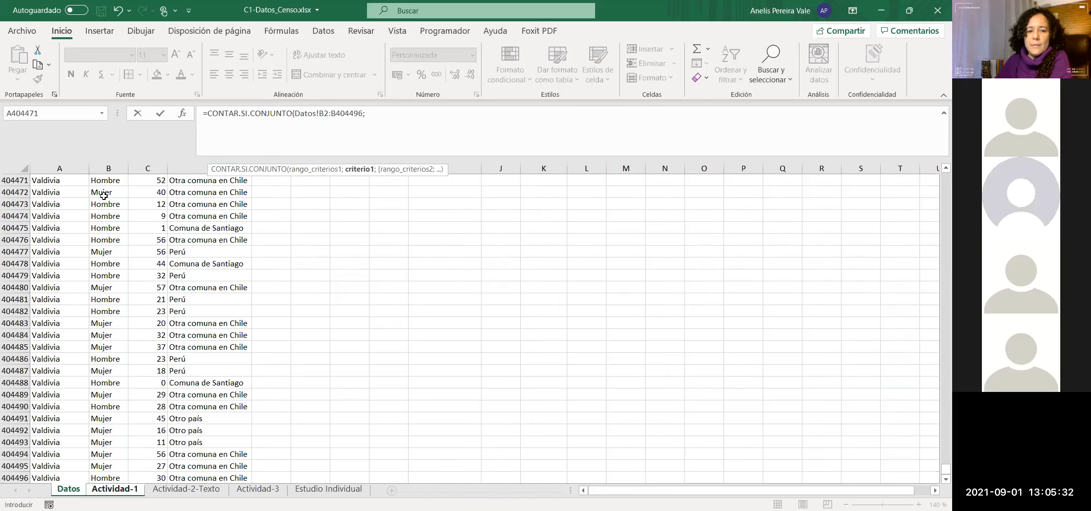
left_click(113, 489)
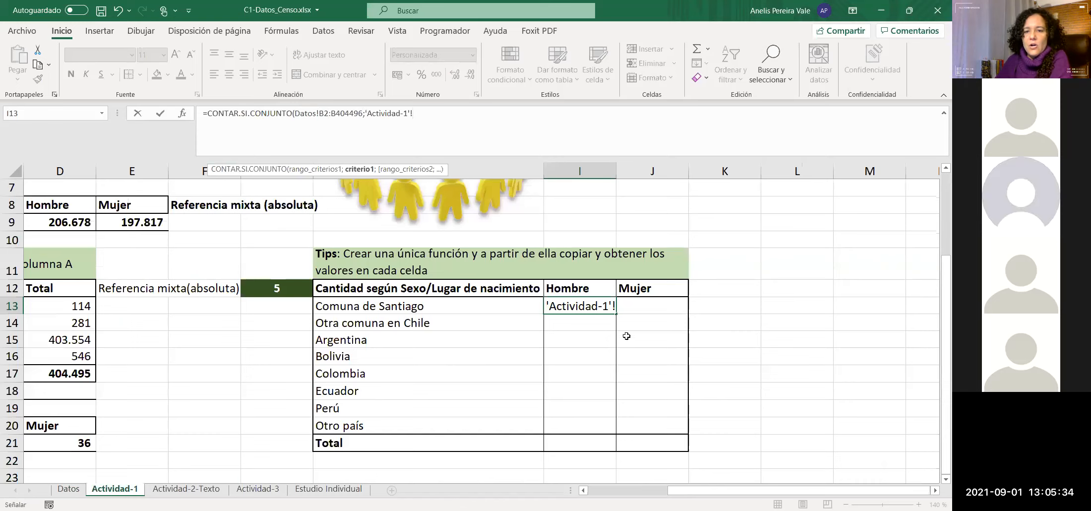
left_click(573, 289)
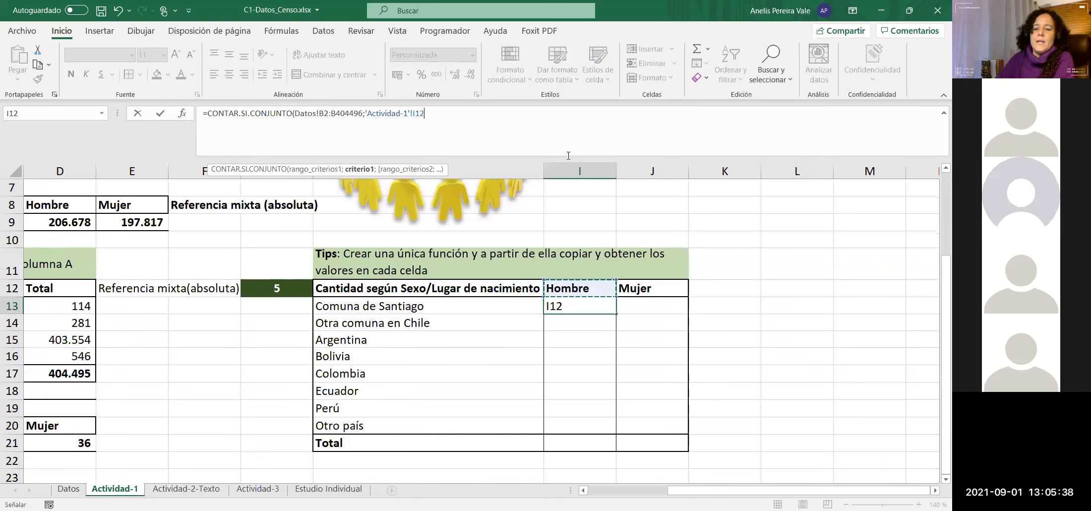
type(";")
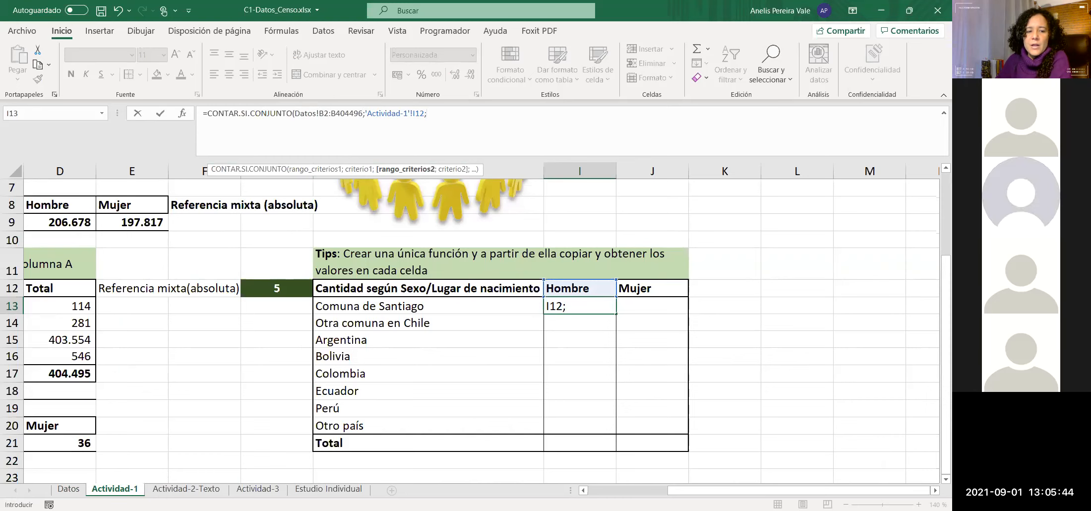
Step: Add Datos!D2:D404496 as the second criteria range with H13 on Actividad-1 as its criterion, and enter the formula
left_click(73, 492)
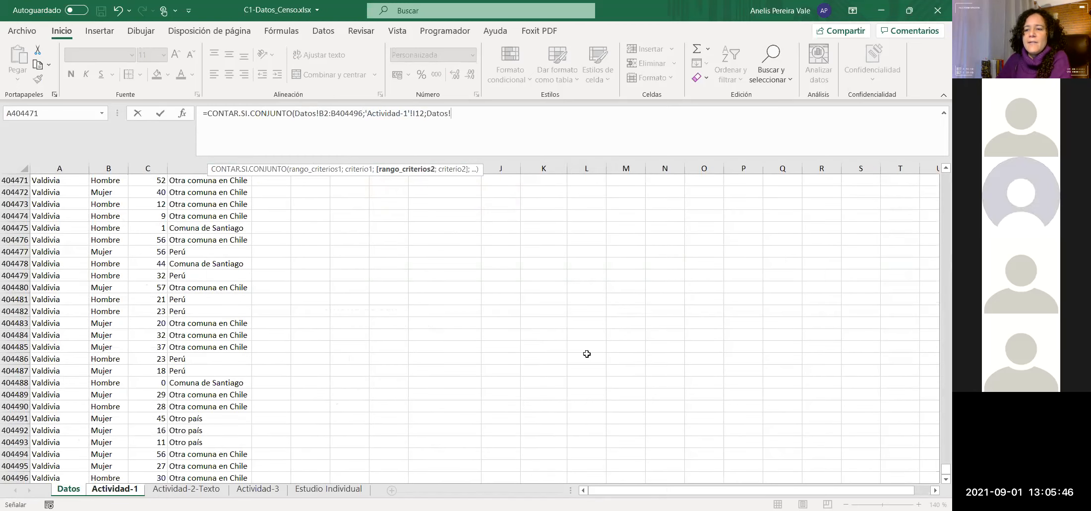
left_click_drag(938, 470, 939, 173)
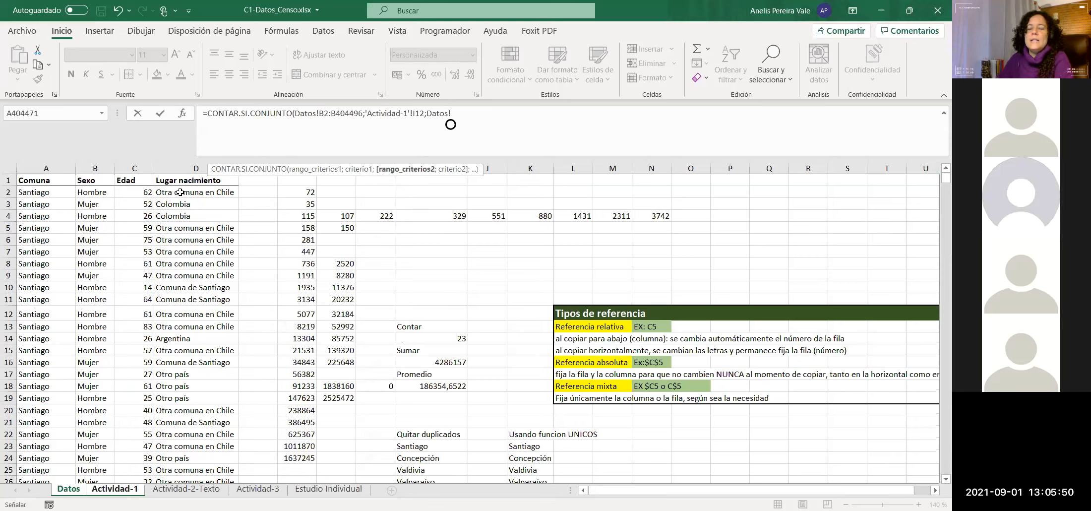
left_click(178, 191)
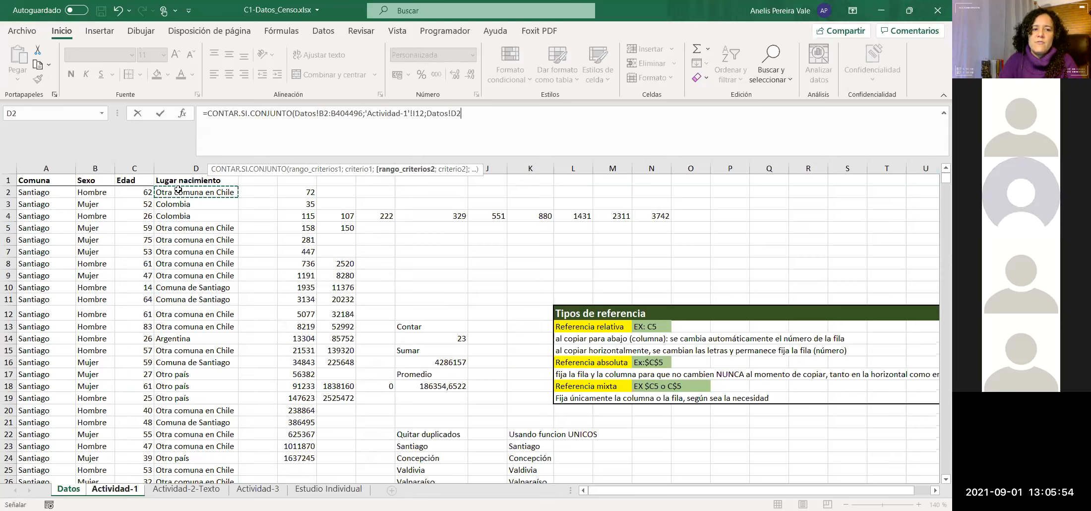
key("ctrl+shift+Down")
type(";")
left_click(117, 493)
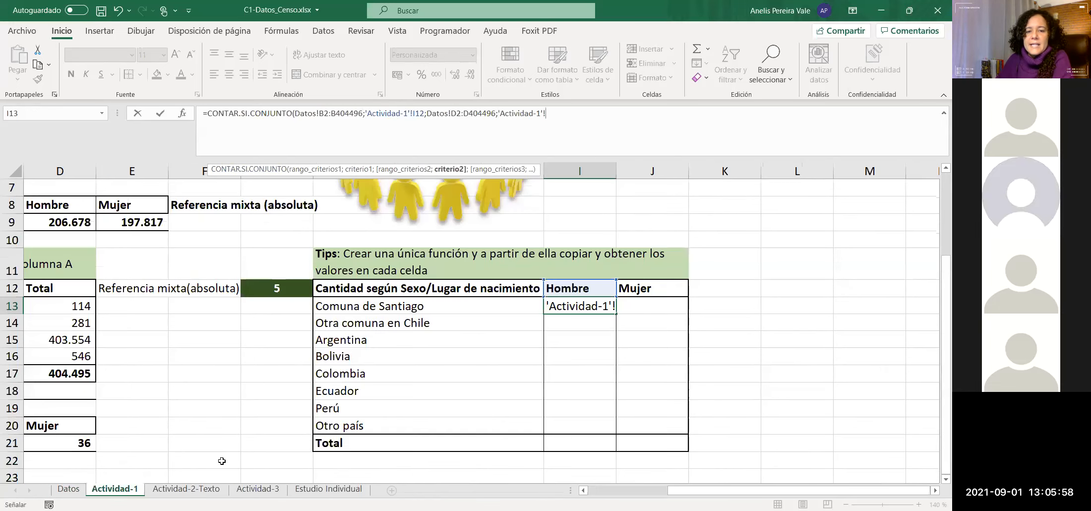
left_click(370, 306)
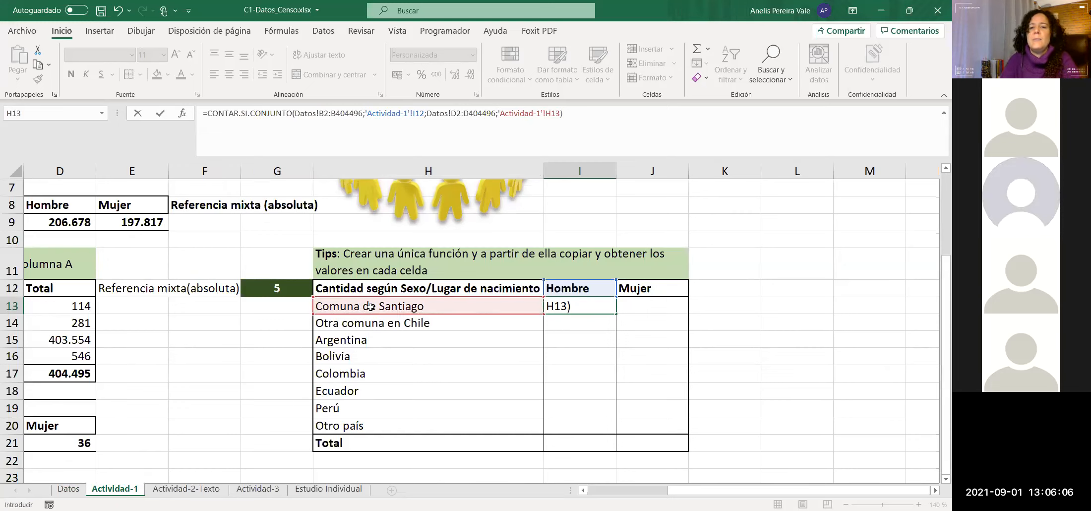
key("Return")
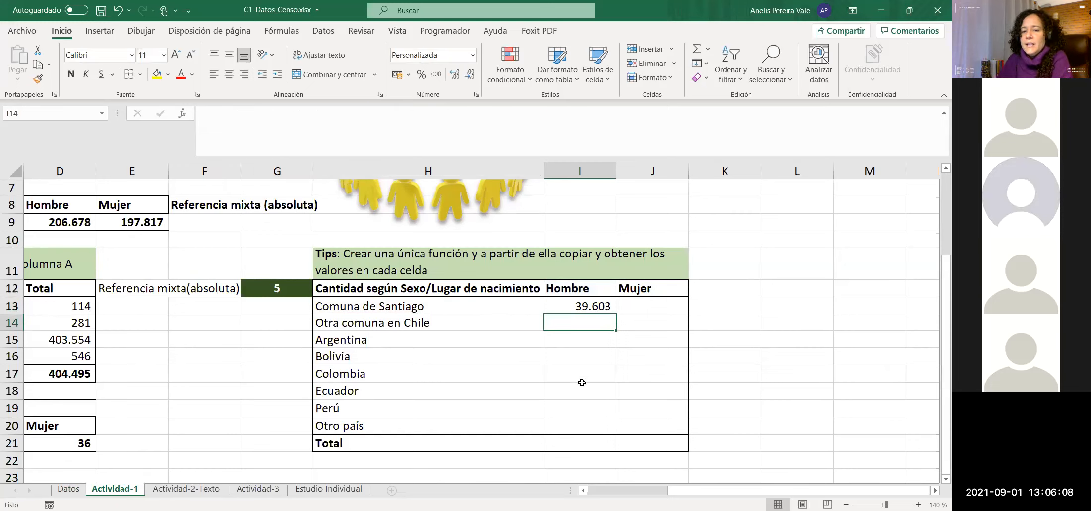
Step: Make the first criteria range in the I13 formula absolute as Datos!$B$2:$B$404496
left_click(569, 304)
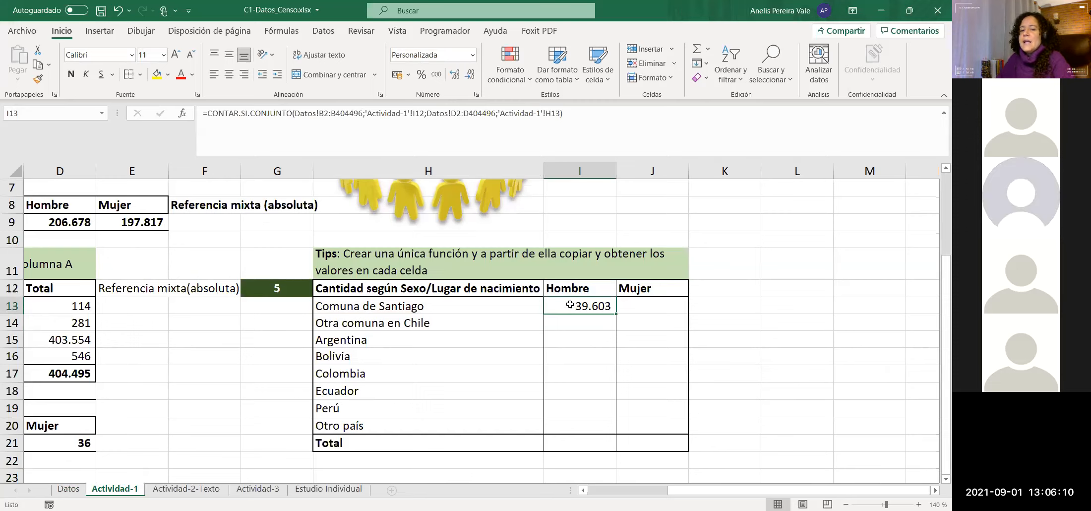
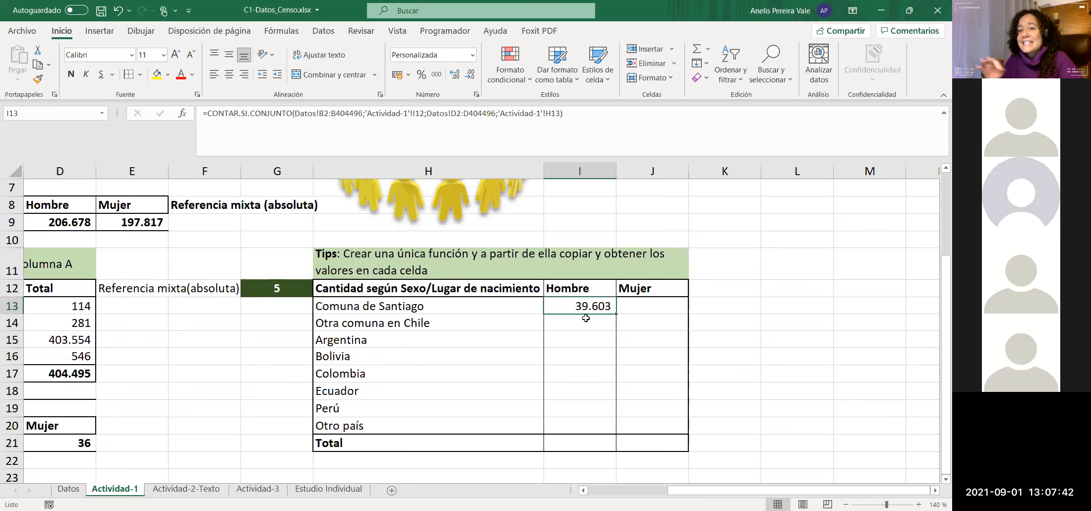
left_click(318, 113)
type("$")
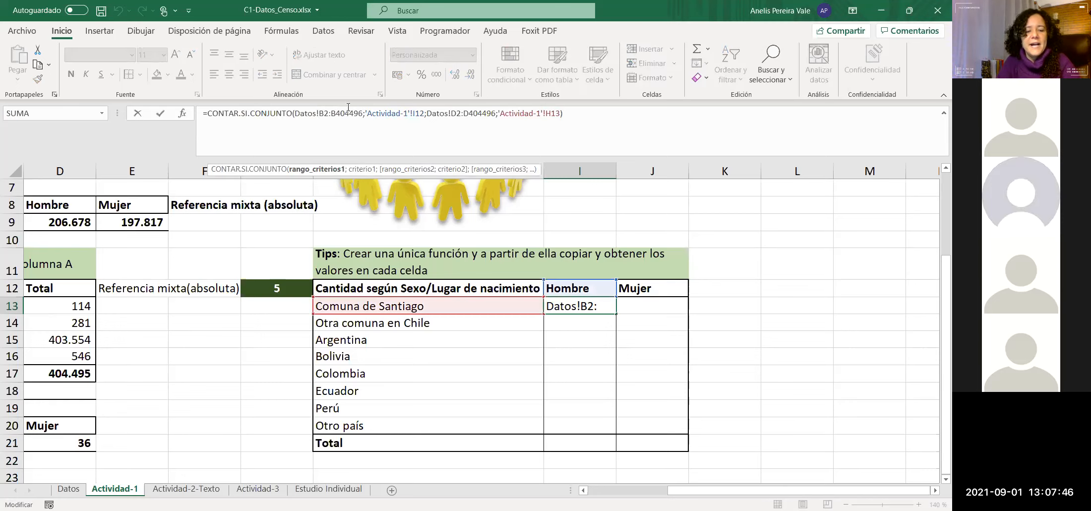
key("Right")
type("$")
key("Right")
key("Right")
type("$")
key("Right")
type("$")
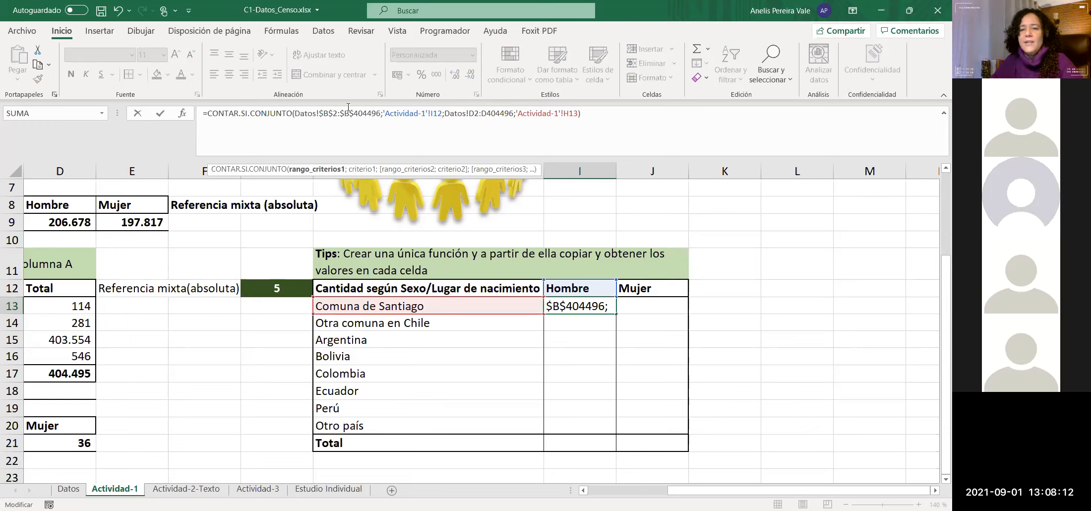
Step: Make the second criteria range in the I13 formula absolute as Datos!$D$2:$D$404496 and enter the formula
left_click(473, 114)
type("$B$")
key("Right")
key("Right")
type("$")
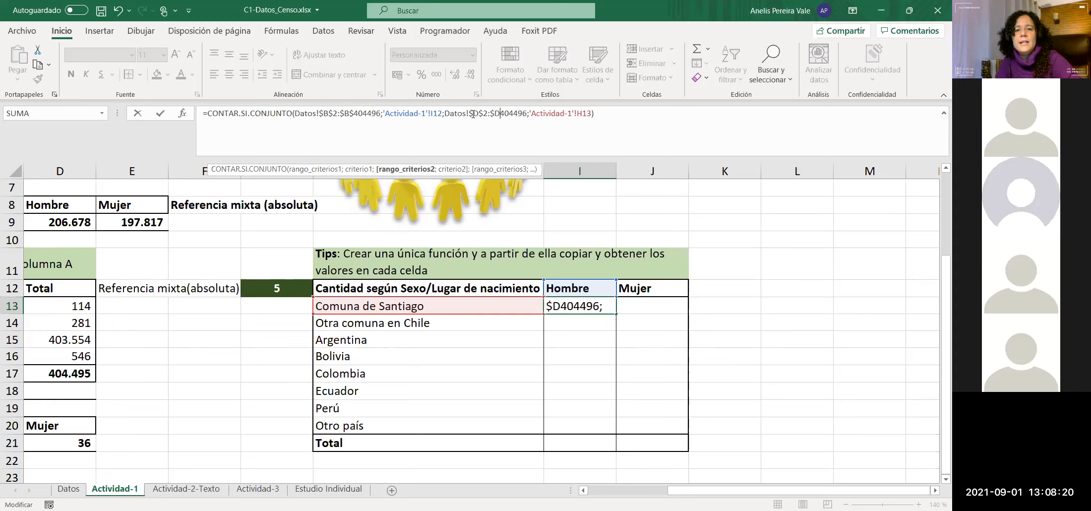
type("$")
key("Return")
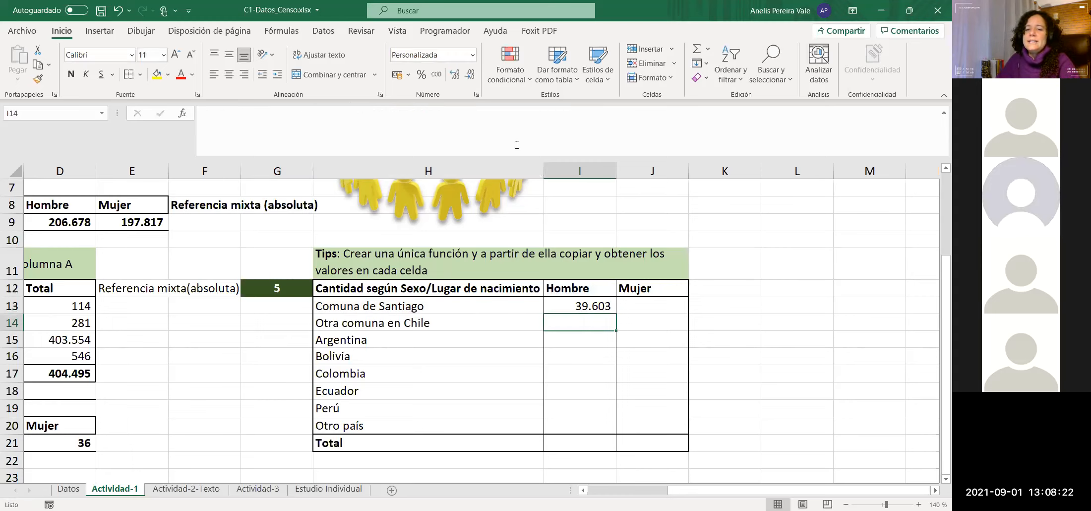
left_click(590, 300)
Step: Enter the note "Referencia absoluta obligatoria para los rangos a contar" in K12 beside the activity 5 table
left_click(709, 283)
type("Referencia")
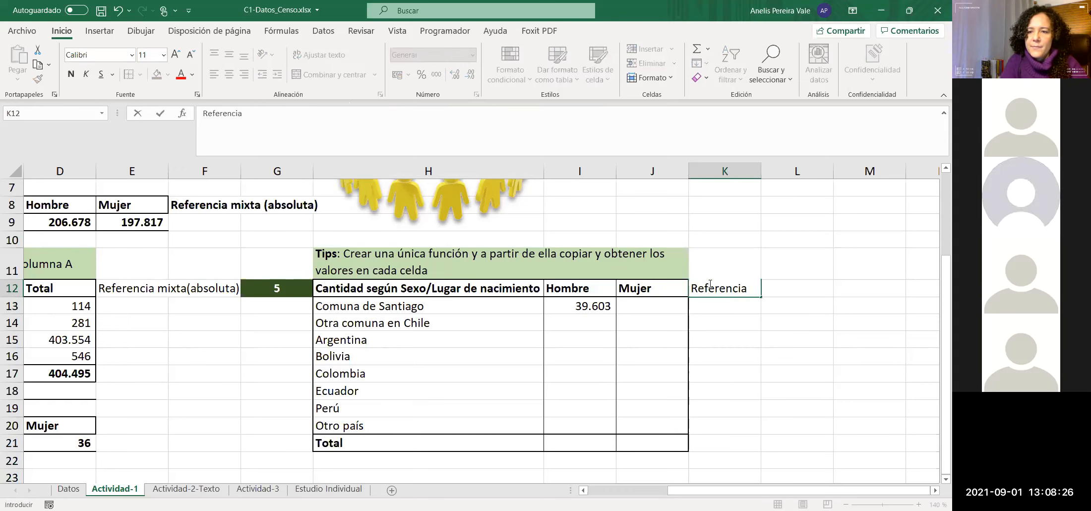
type(" absoluta obliga")
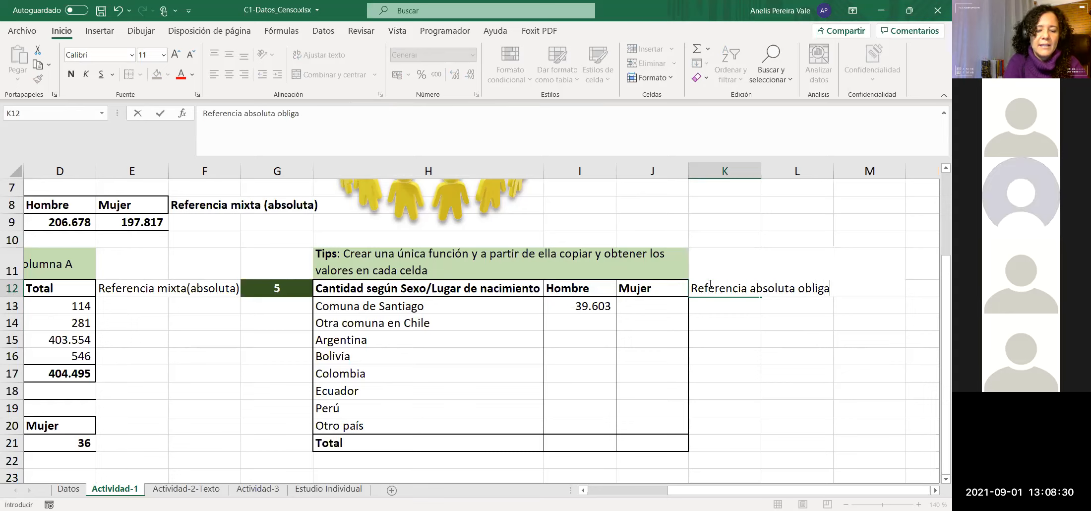
type("toria p ara los ra")
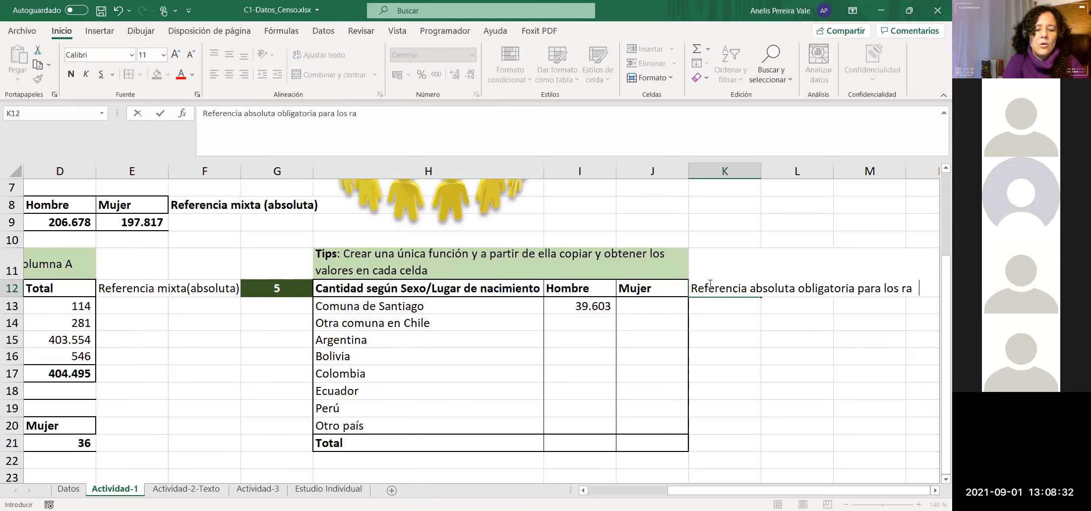
type("ngos a contar")
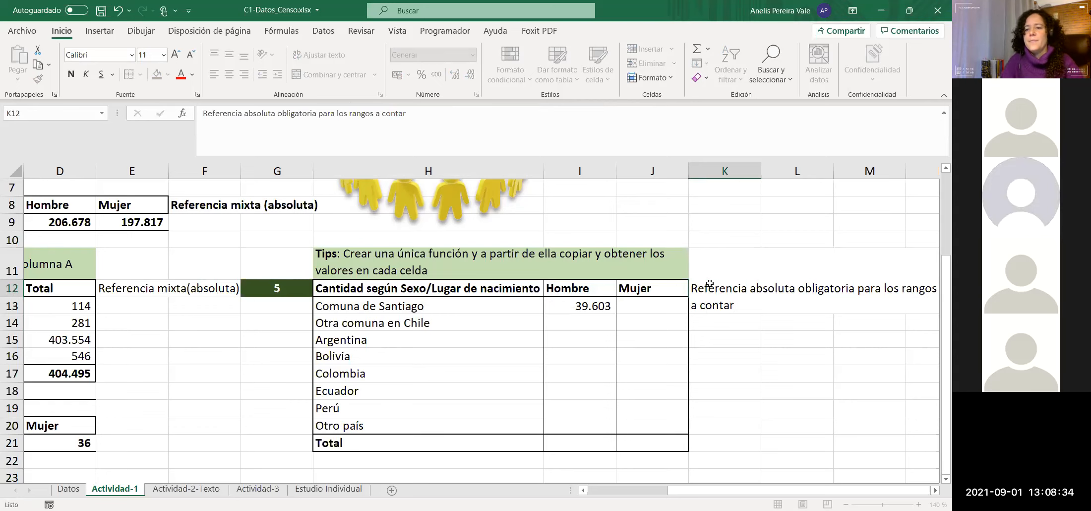
key("Return")
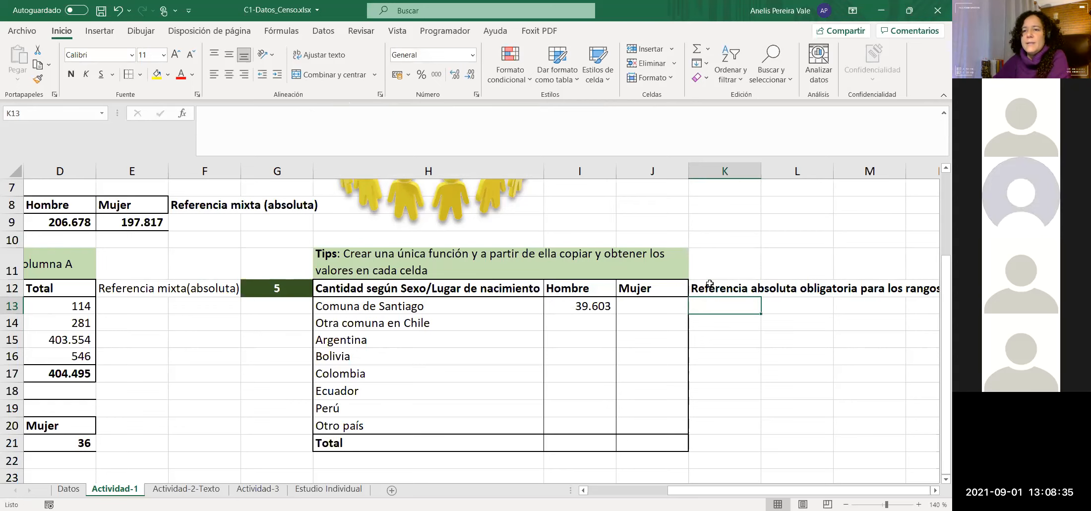
Step: Remove the 'Actividad-1'! sheet prefix from the I12 criterion in the I13 formula and enter it
left_click(597, 305)
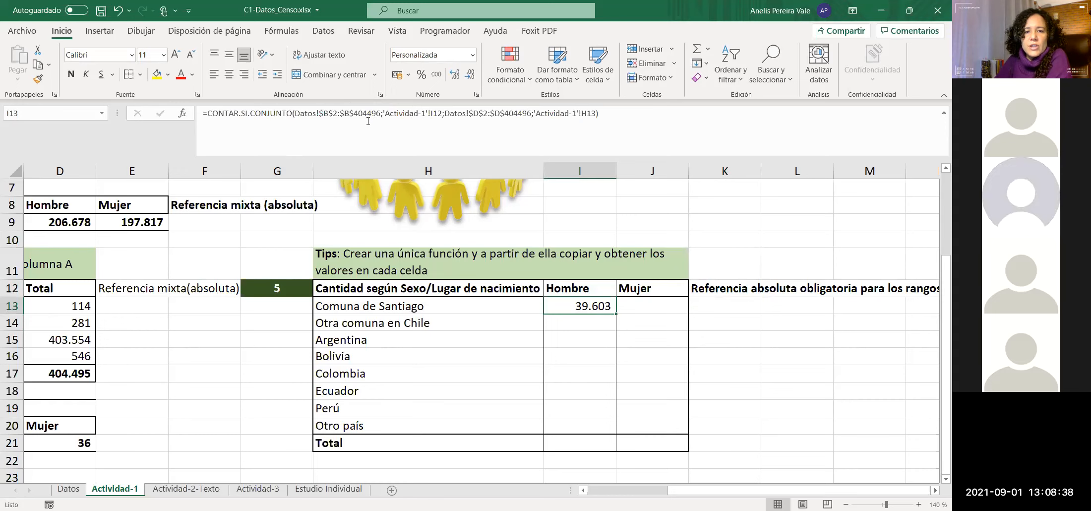
key("F2")
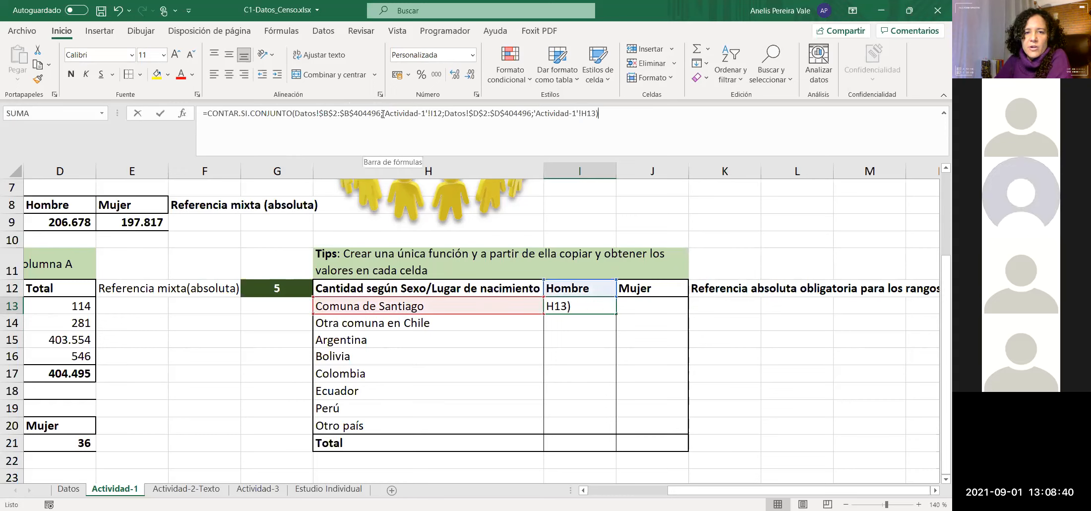
left_click(382, 114)
key("Delete")
key("Delete")
key("Delete")
key("Delete")
key("Delete")
key("Delete")
key("Delete")
key("Delete")
key("Delete")
key("Delete")
key("Delete")
key("Delete")
key("Delete")
key("Delete")
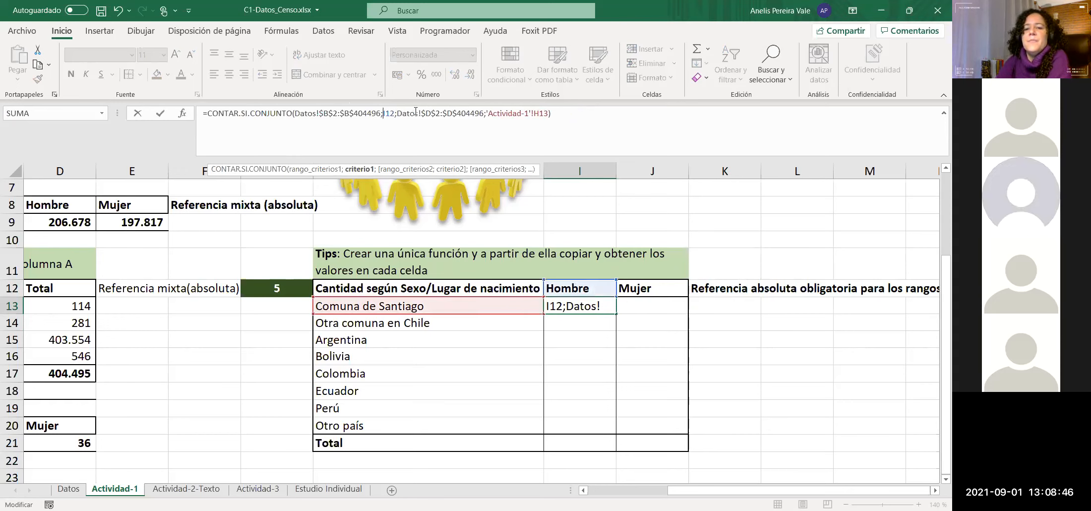
key("Return")
Step: Fix the row of the first criterion in the I13 formula as the mixed reference I$12
left_click(588, 306)
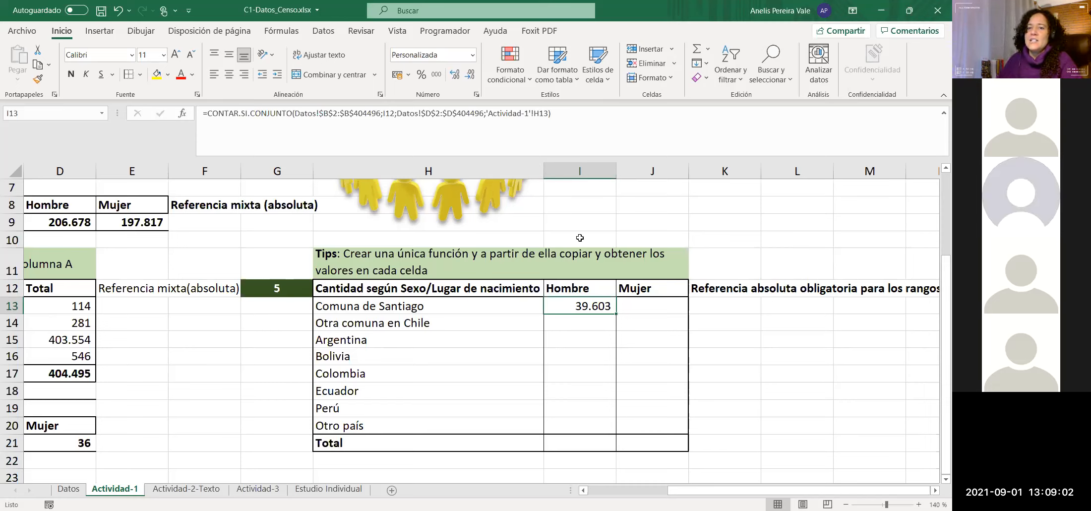
left_click(388, 113)
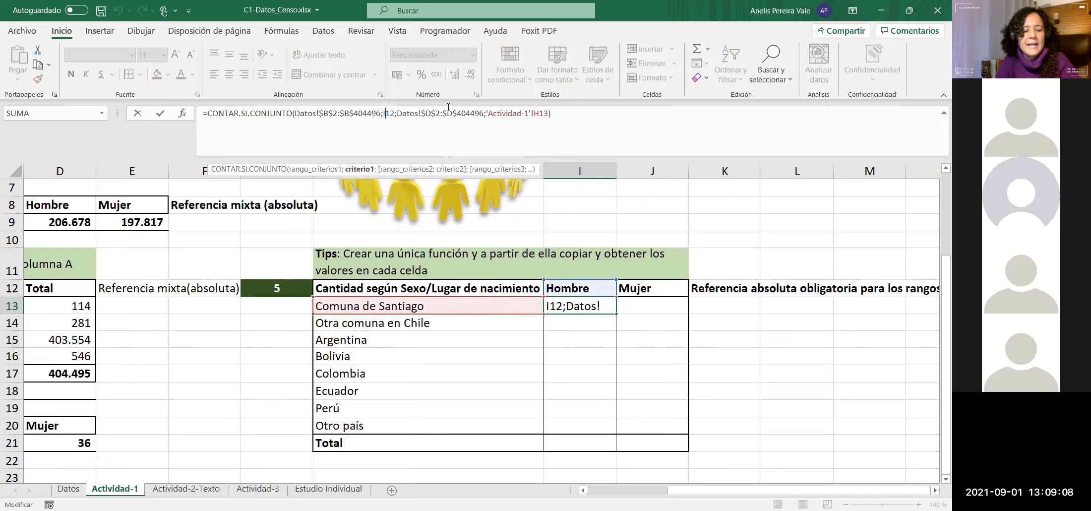
type("$")
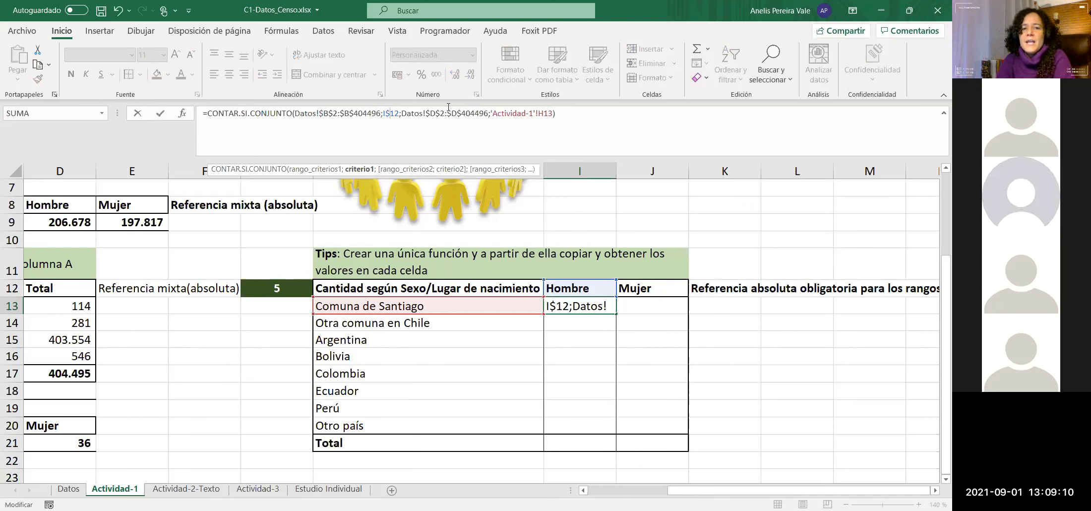
Step: Enter the I13 formula with I$12 and remove the 'Actividad-1'! sheet prefix from its H13 criterion
key("Return")
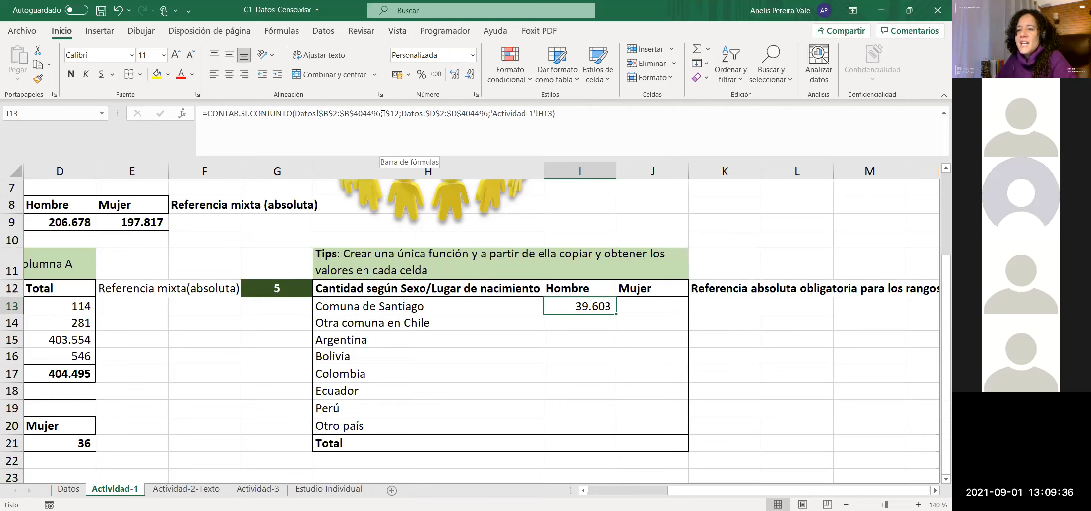
key("alt+Tab")
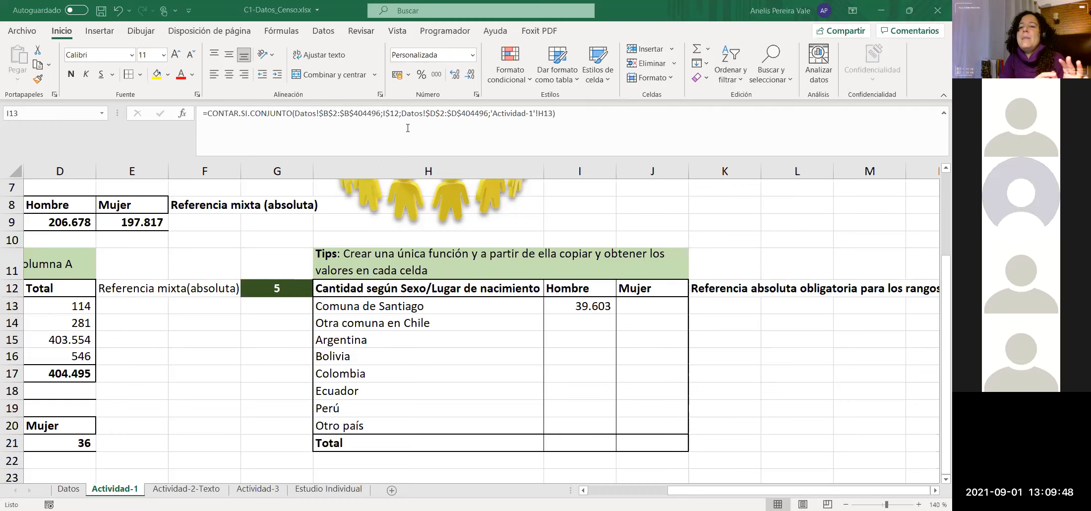
left_click(515, 110)
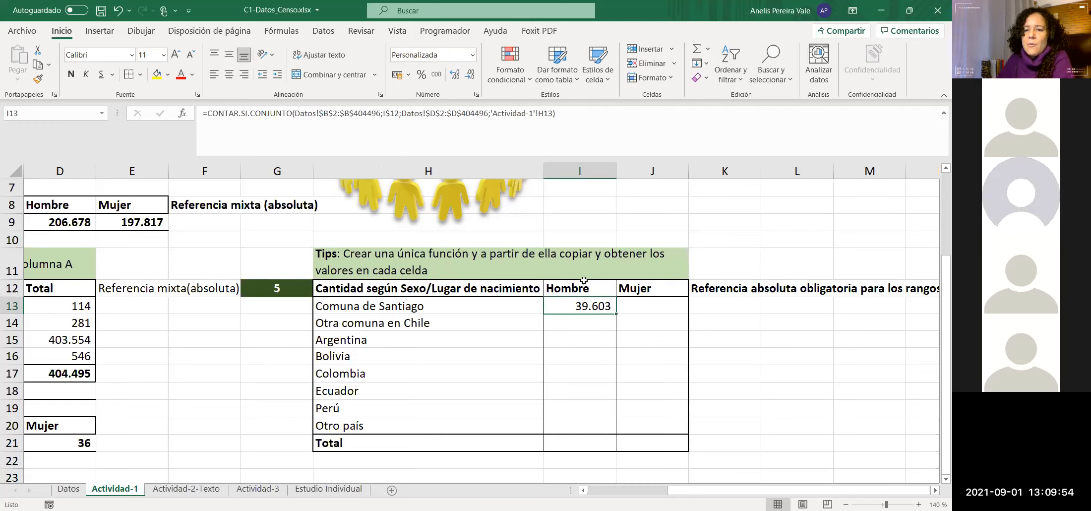
left_click(498, 113)
key("Delete")
key("Delete")
key("Delete")
key("Delete")
key("Delete")
key("Delete")
key("Delete")
key("Delete")
key("Delete")
key("Delete")
key("Delete")
key("Delete")
key("Delete")
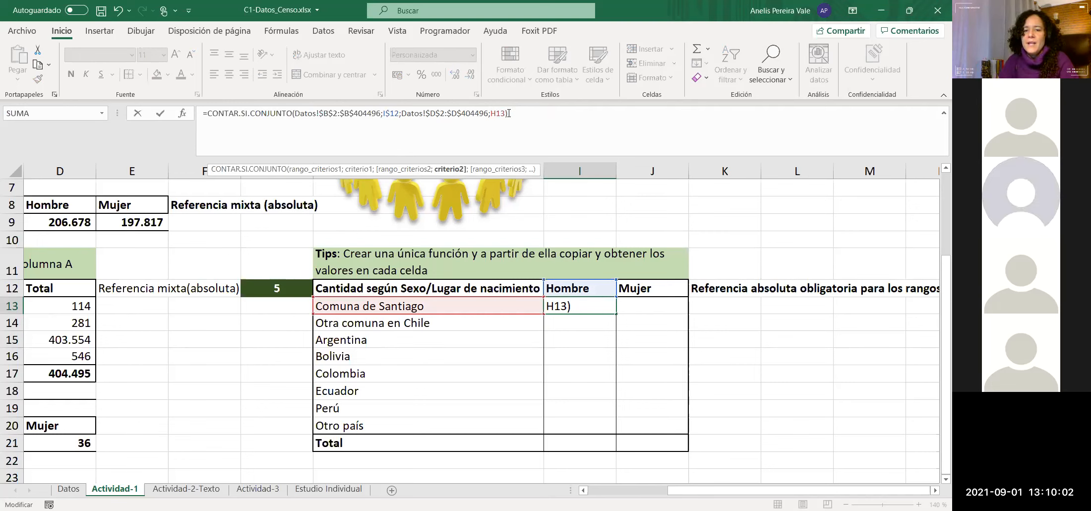
left_click(585, 305)
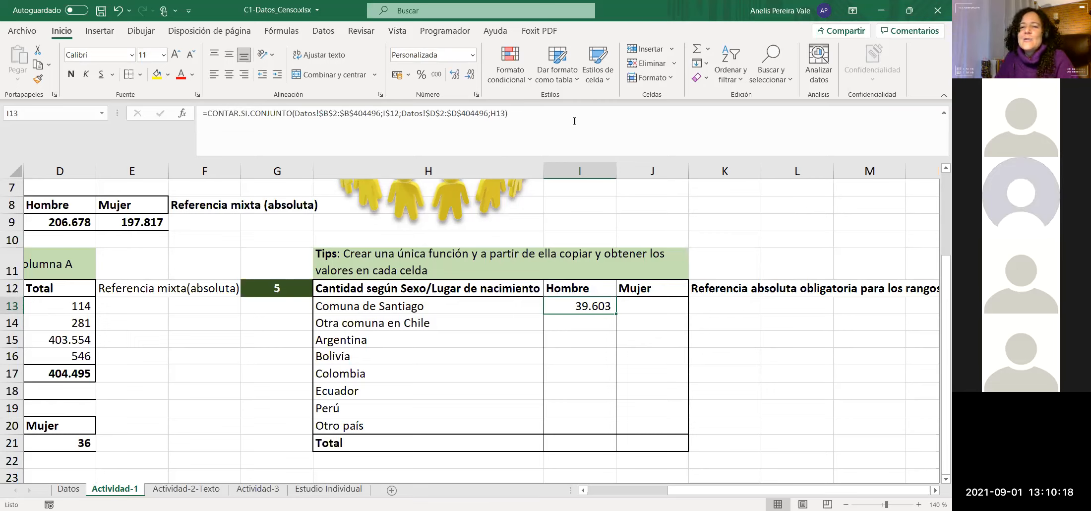
Step: Fix the column of the second criterion in the I13 formula as the mixed reference $H13 and enter it
left_click(491, 115)
type("$")
key("Return")
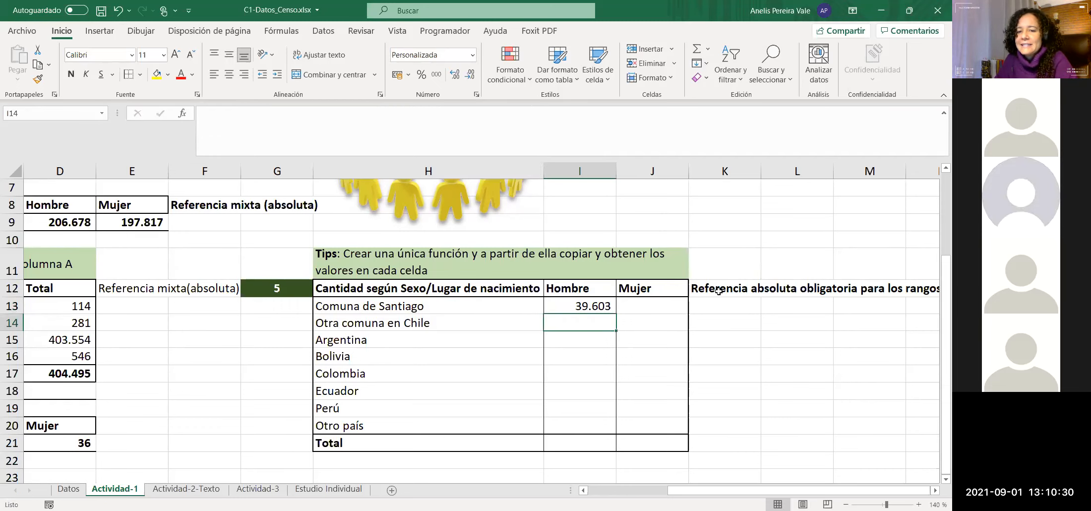
Step: Try copying the I13 formula down to I20, inspect the copy in I14, and clear I14:I20
left_click(592, 299)
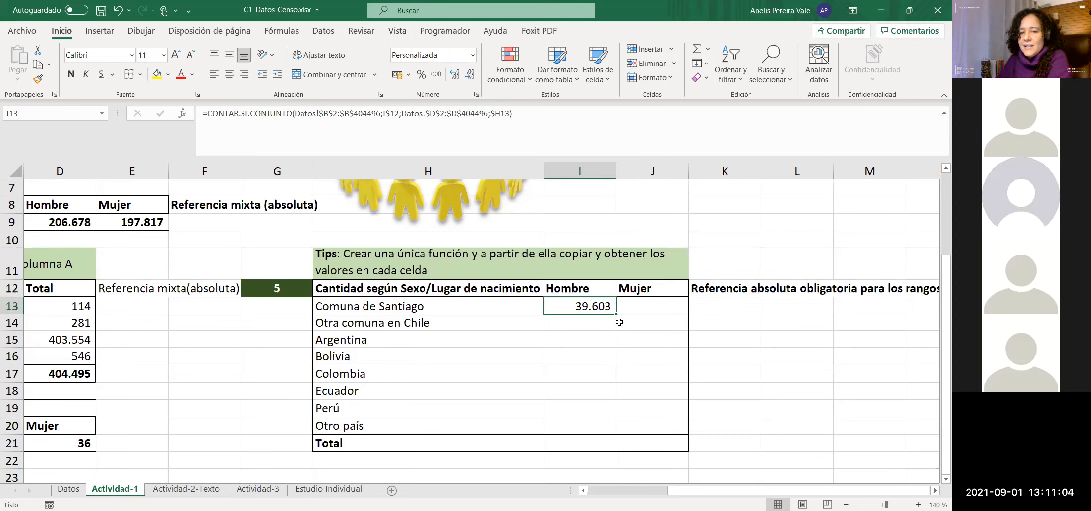
left_click_drag(615, 311, 607, 427)
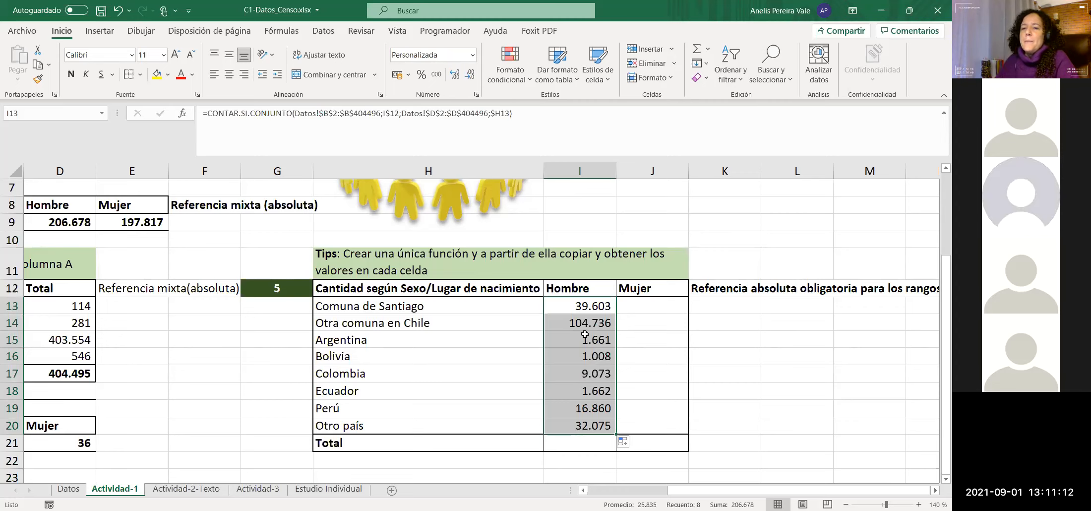
left_click(581, 321)
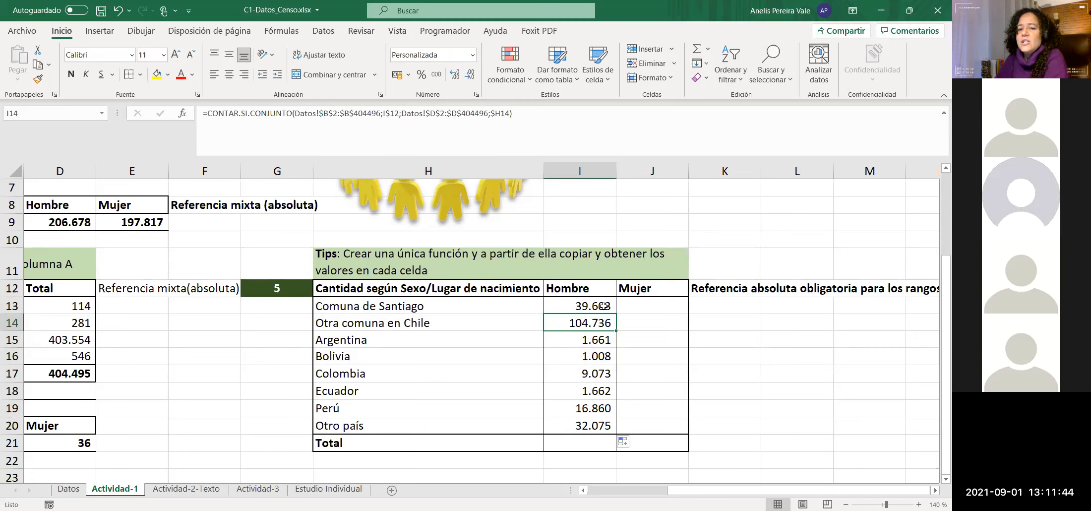
left_click_drag(598, 322, 598, 426)
key("Delete")
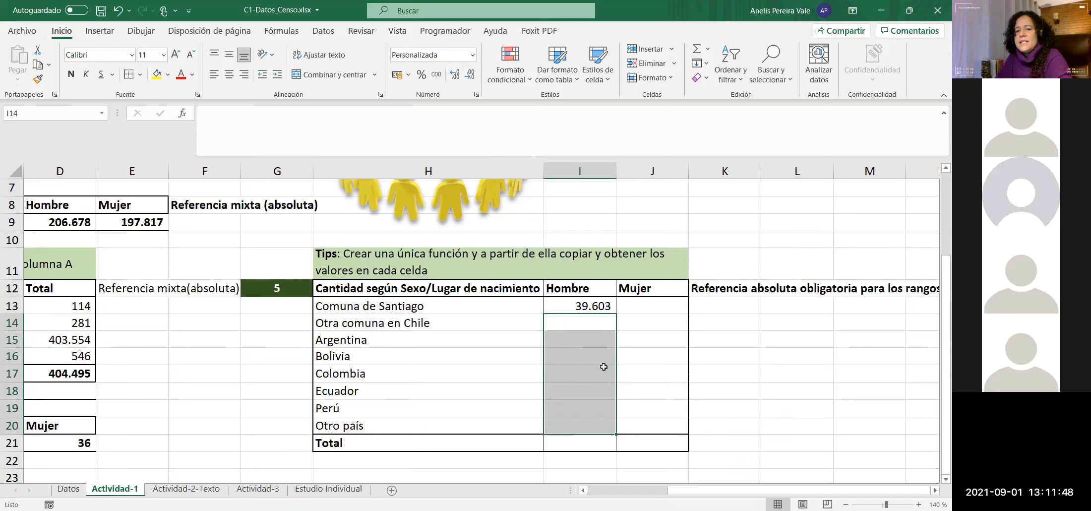
Step: Copy the I13 formula down the Hombre column to I20 and across to the Mujer column, filling I13:J20
left_click(596, 306)
left_click_drag(616, 313, 606, 428)
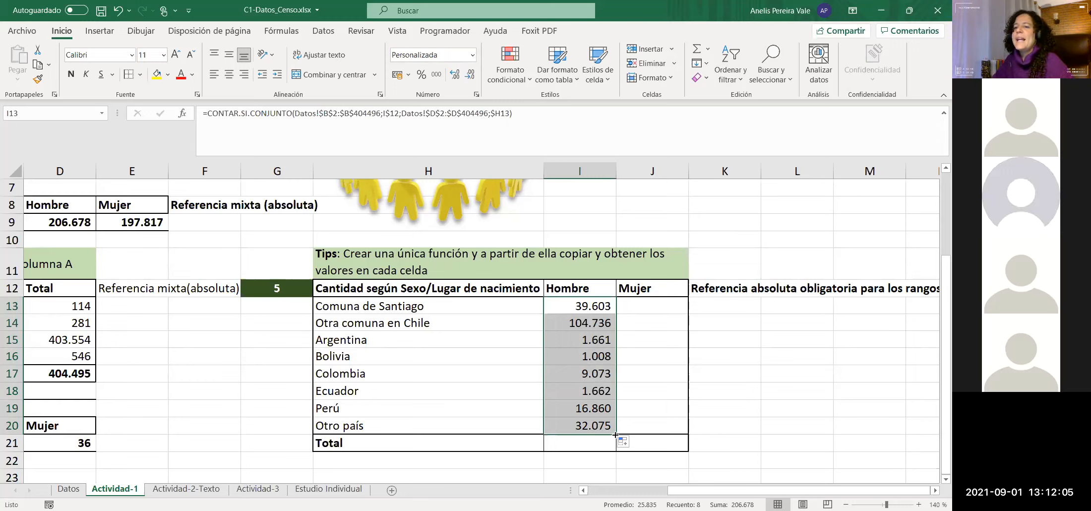
left_click_drag(615, 434, 669, 436)
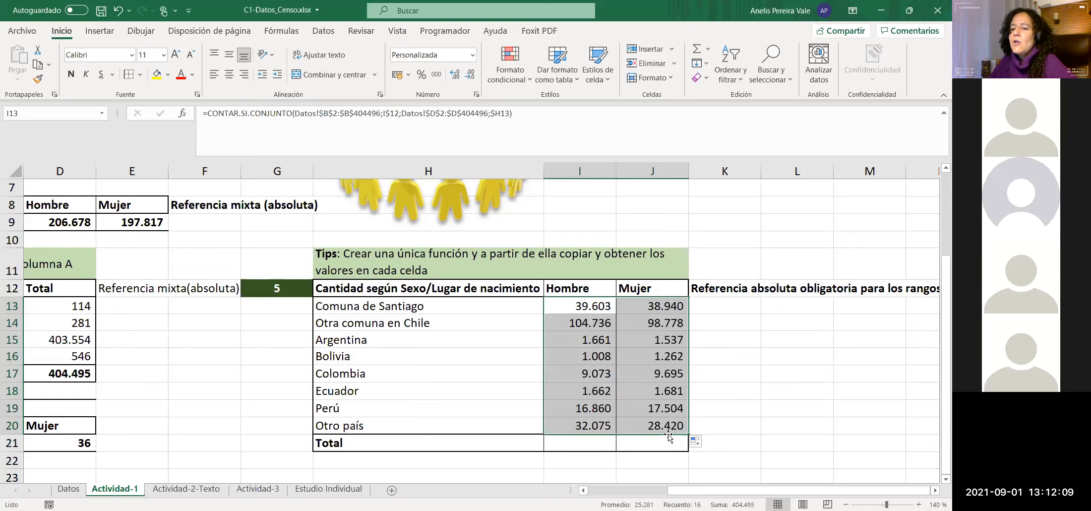
Step: Inspect the copied formulas in J13 and J14, checking how the sex and birthplace criteria references adjusted
left_click(655, 305)
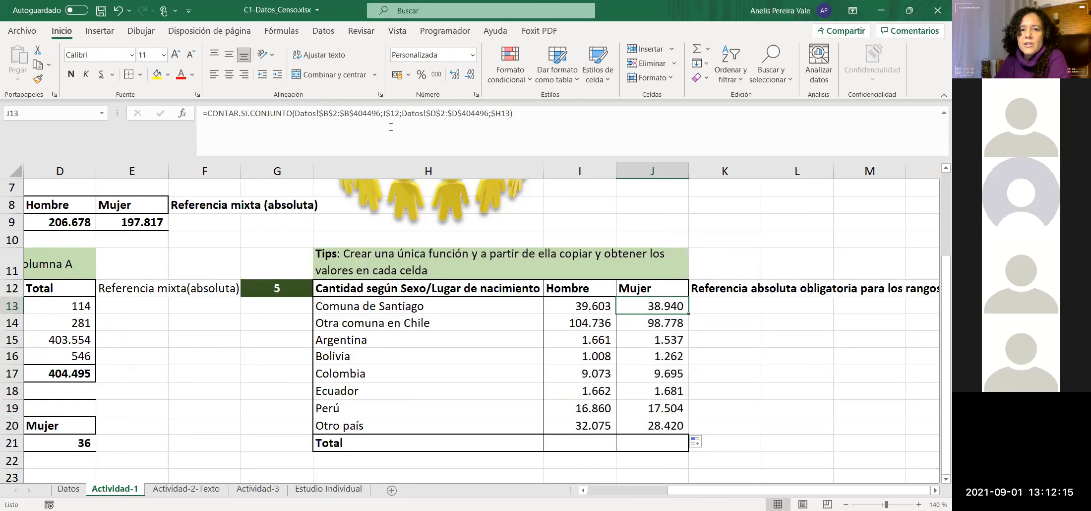
left_click_drag(382, 114, 398, 114)
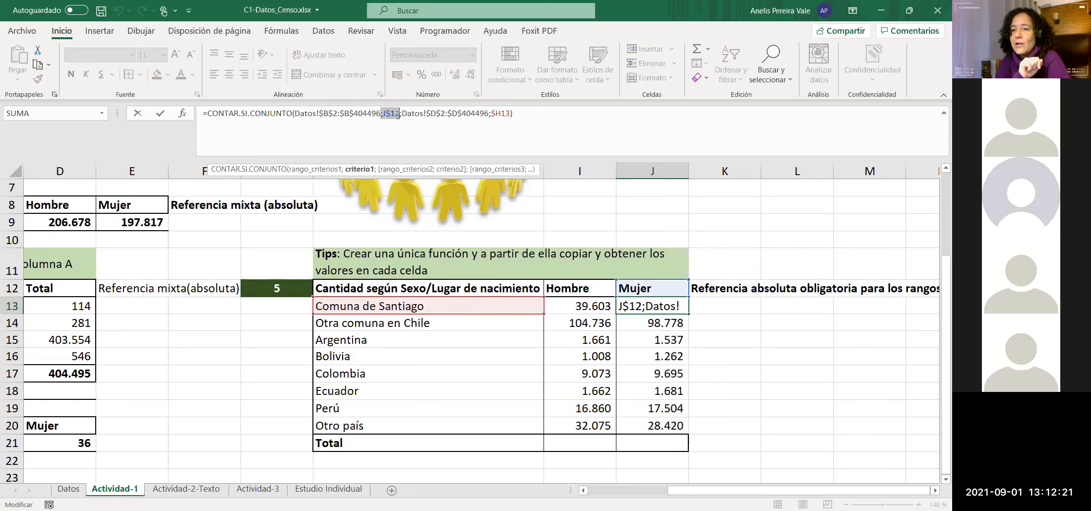
key("ctrl+Return")
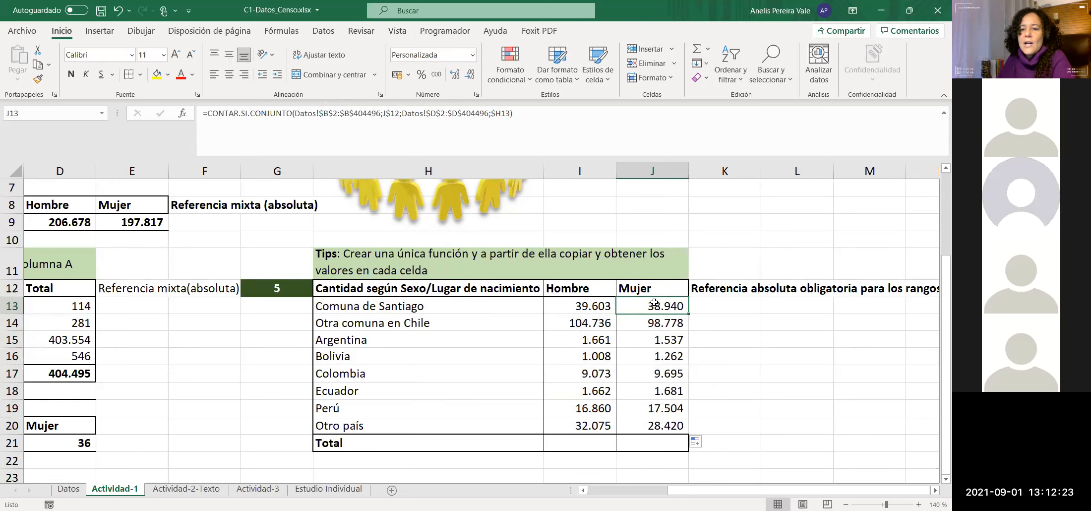
left_click(495, 113)
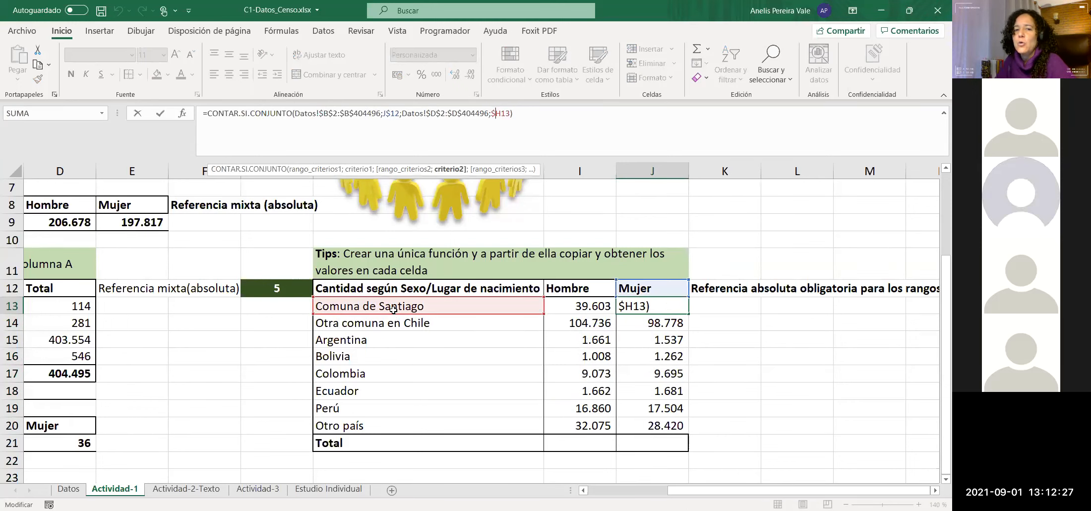
key("Escape")
type("`")
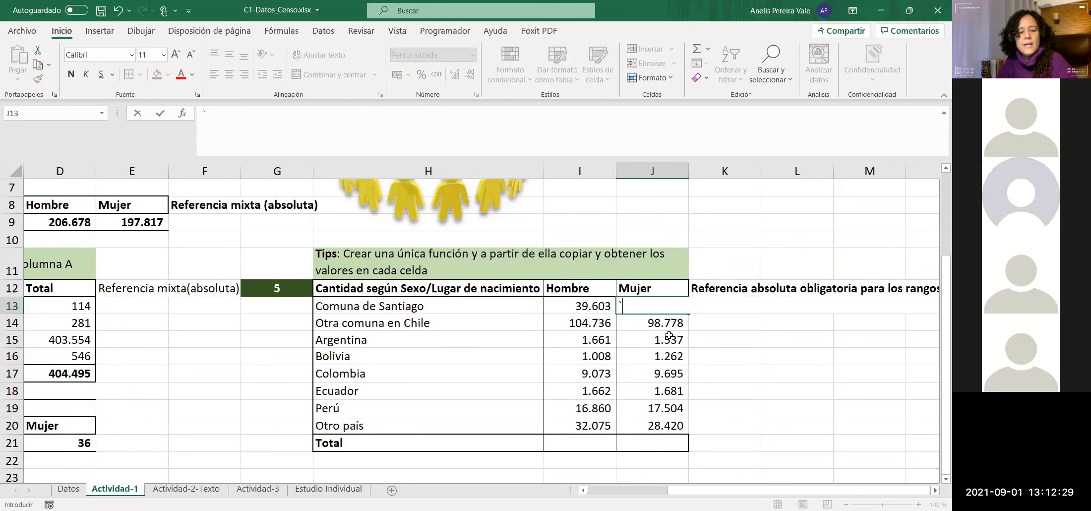
key("ctrl+z")
key("Escape")
left_click(698, 356)
left_click(665, 322)
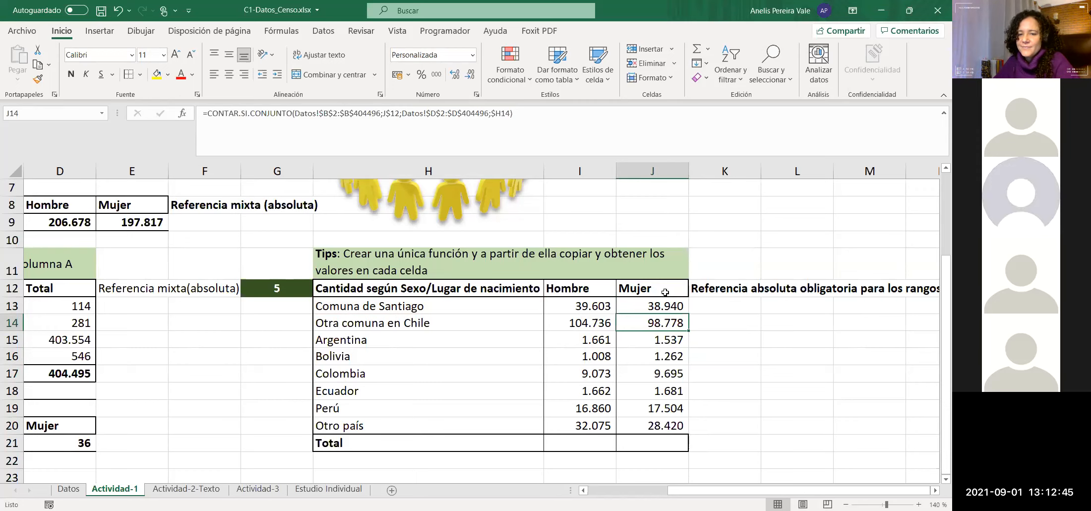
Step: Enter the note "Refrencias mixtas para los criterios" in K13 below the absolute reference note
left_click(717, 293)
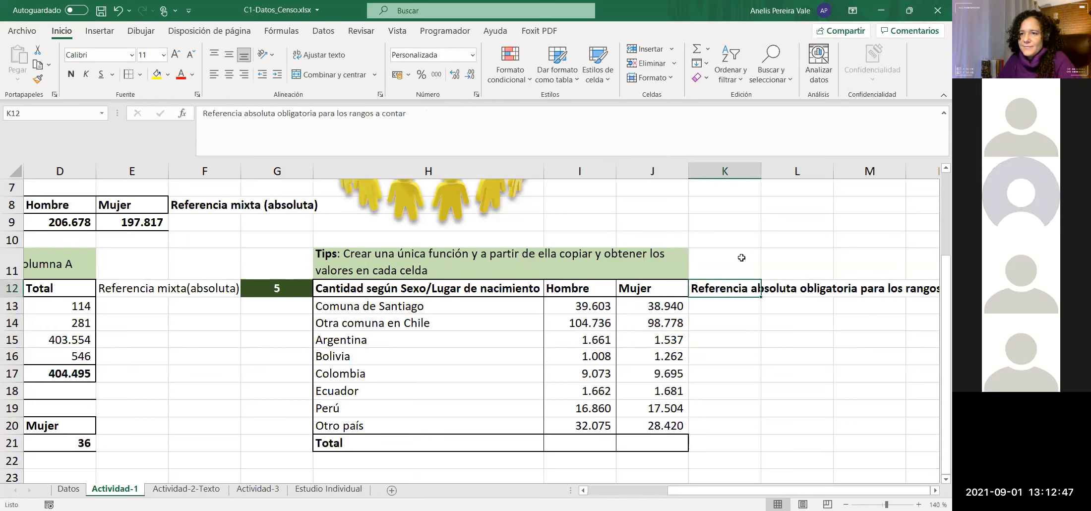
left_click(695, 308)
type("Refrencia")
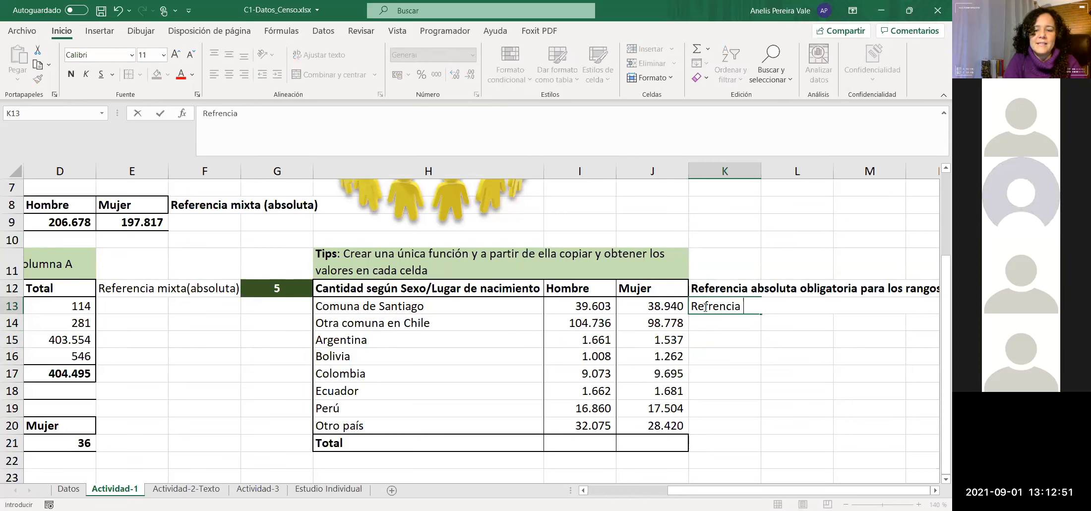
key("BackSpace")
type("s mi")
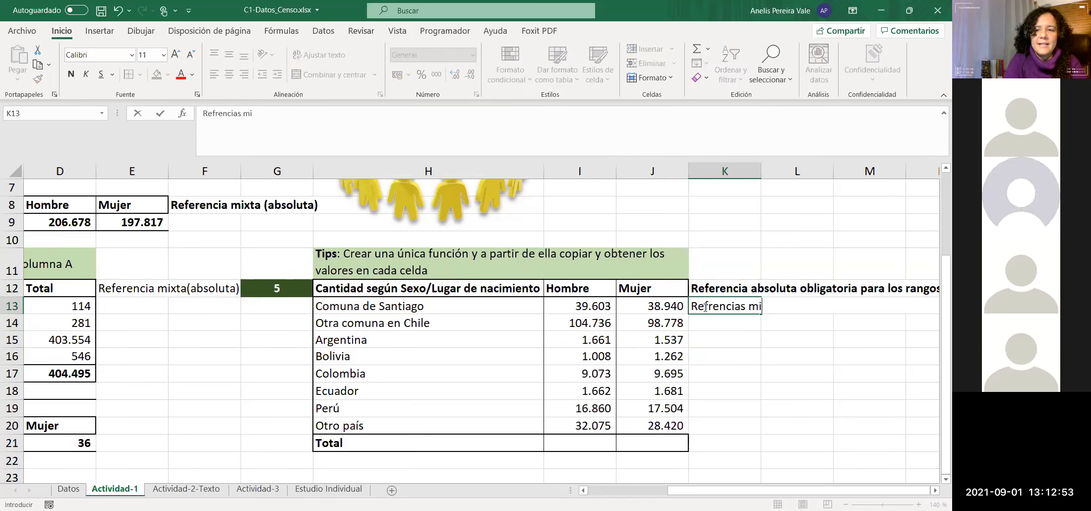
type("xtas para los criterios")
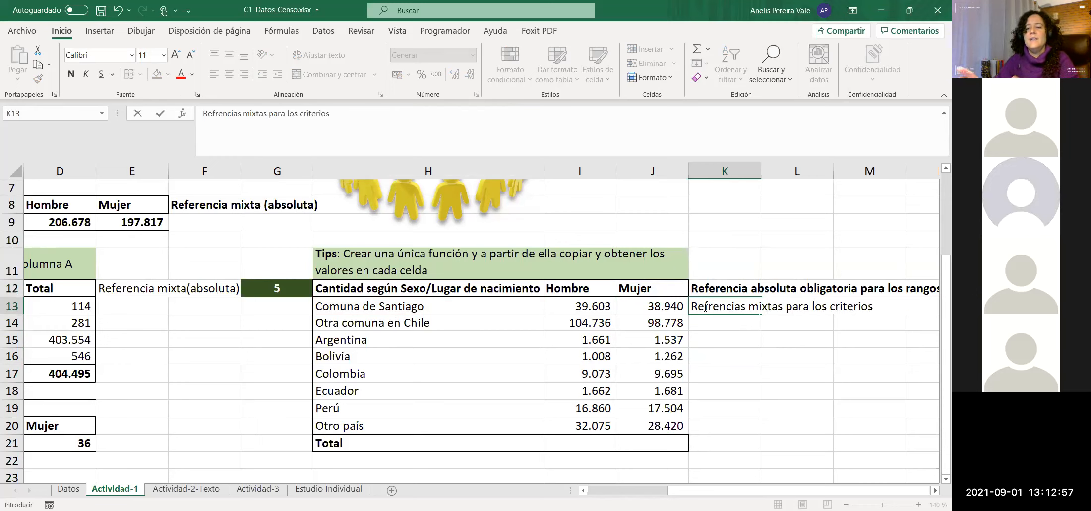
key("Return")
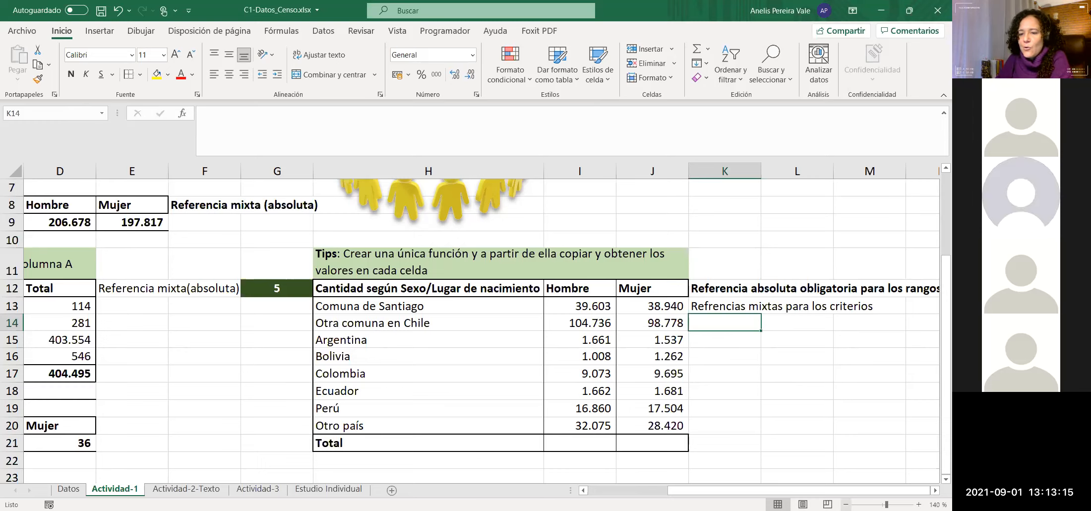
Step: Set the Actividad-1 sheet's zoom to 100% and open the Actividad-2-Texto sheet
left_click(846, 505)
left_click(846, 504)
left_click(846, 504)
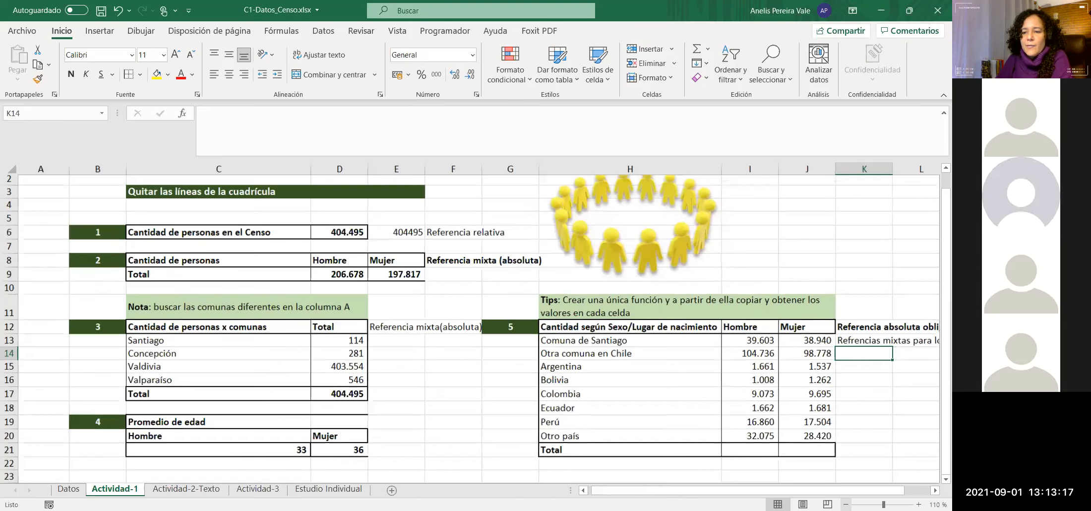
left_click(846, 504)
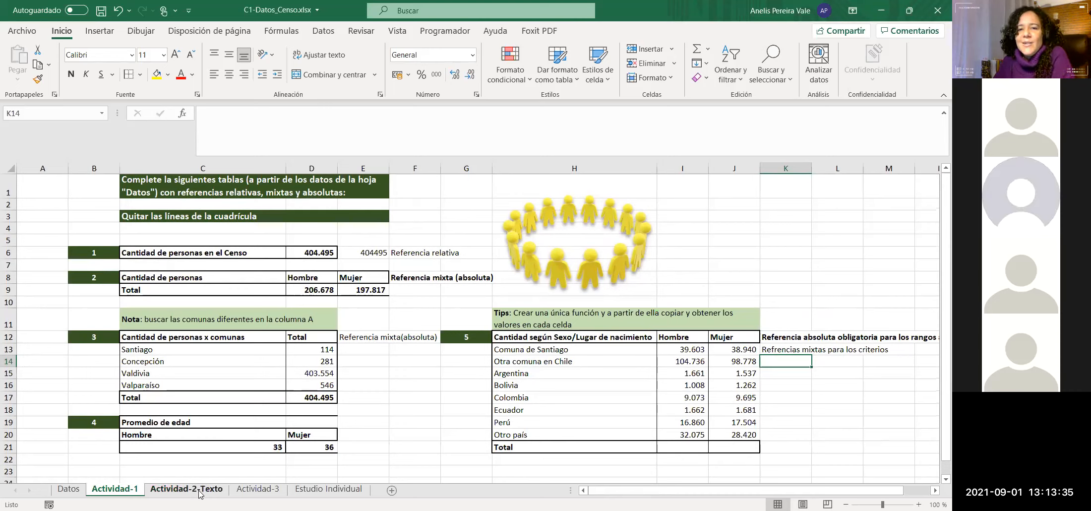
key("ctrl+Page_Down")
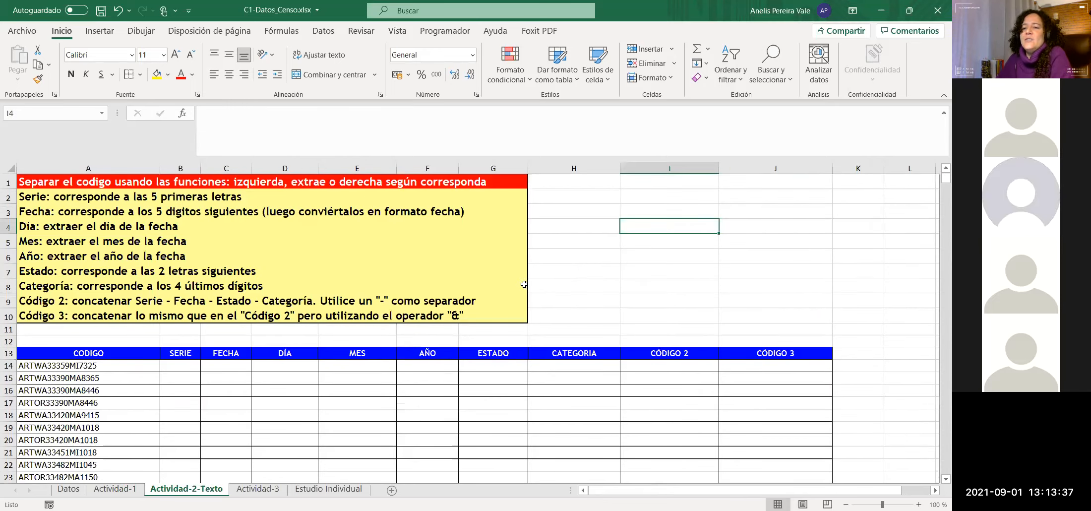
left_click(111, 490)
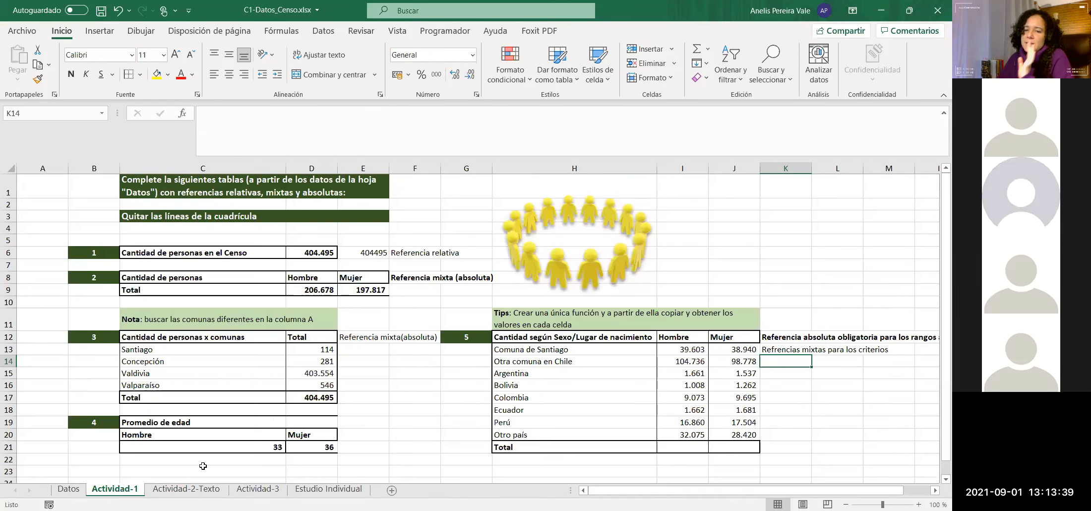
key("ctrl+Page_Down")
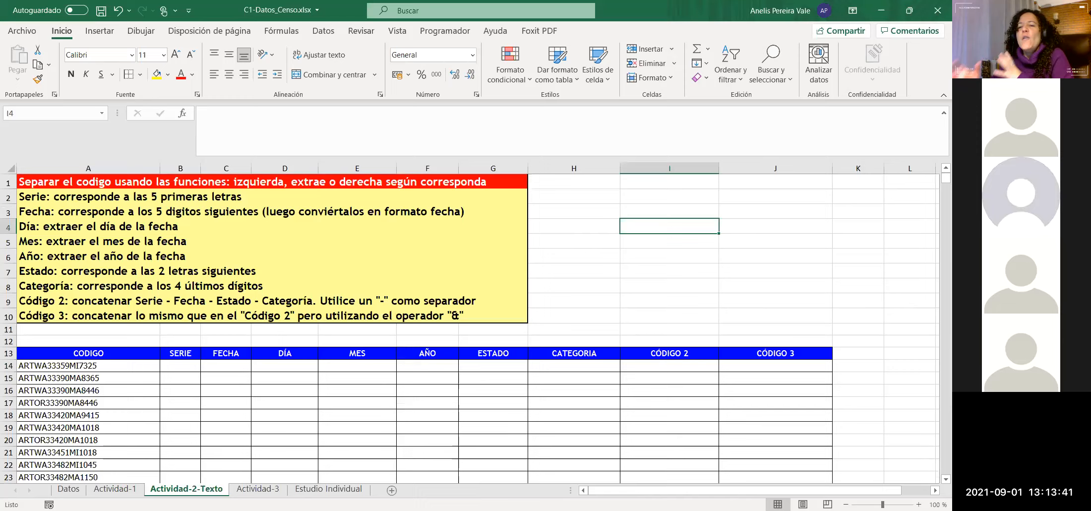
Step: Examine the Actividad-2-Texto code table from row 14 to its last row and the instructions above it
left_click(441, 405)
left_click_drag(180, 368, 694, 367)
scroll(315, 365, "down", 20)
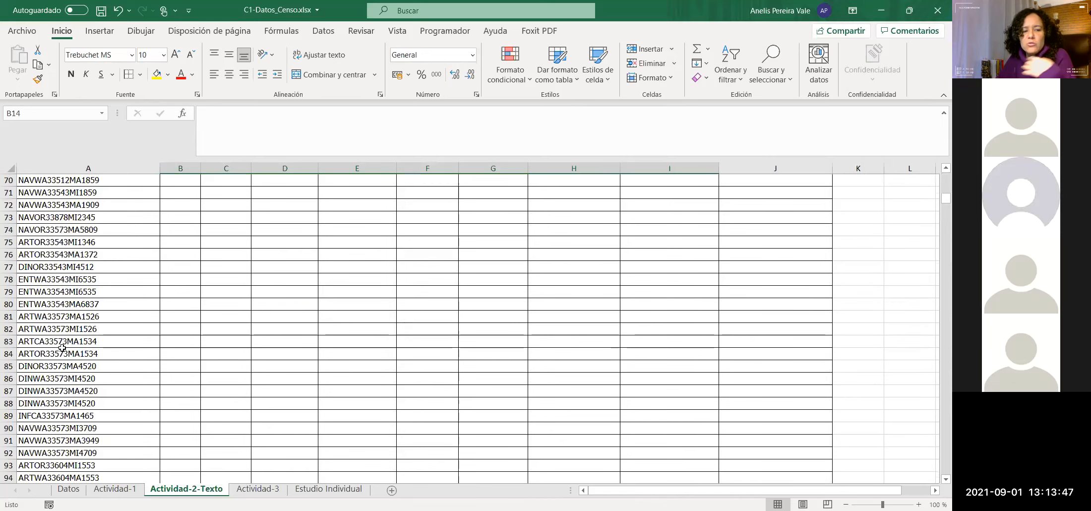
scroll(68, 311, "up", 20)
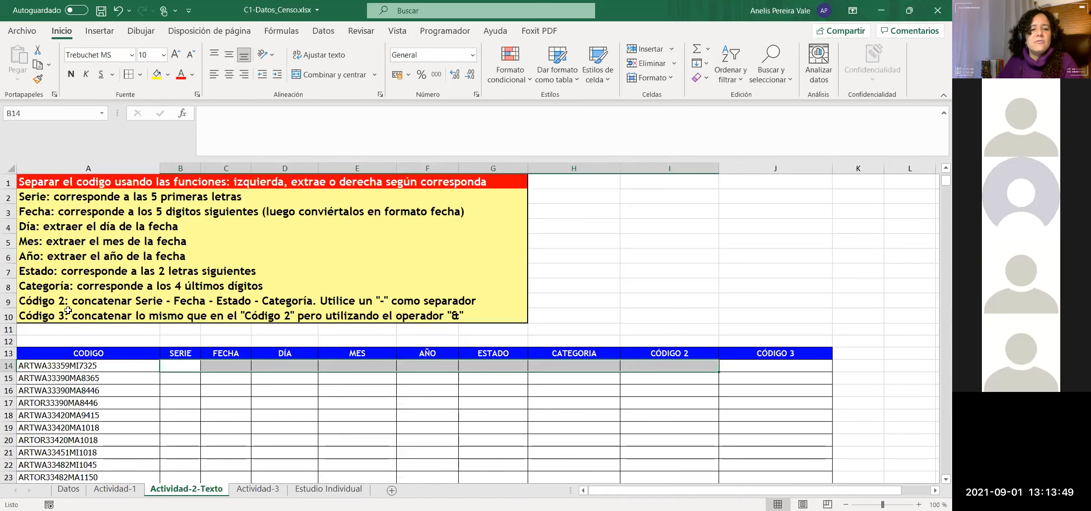
scroll(105, 305, "down", 2)
left_click(98, 278)
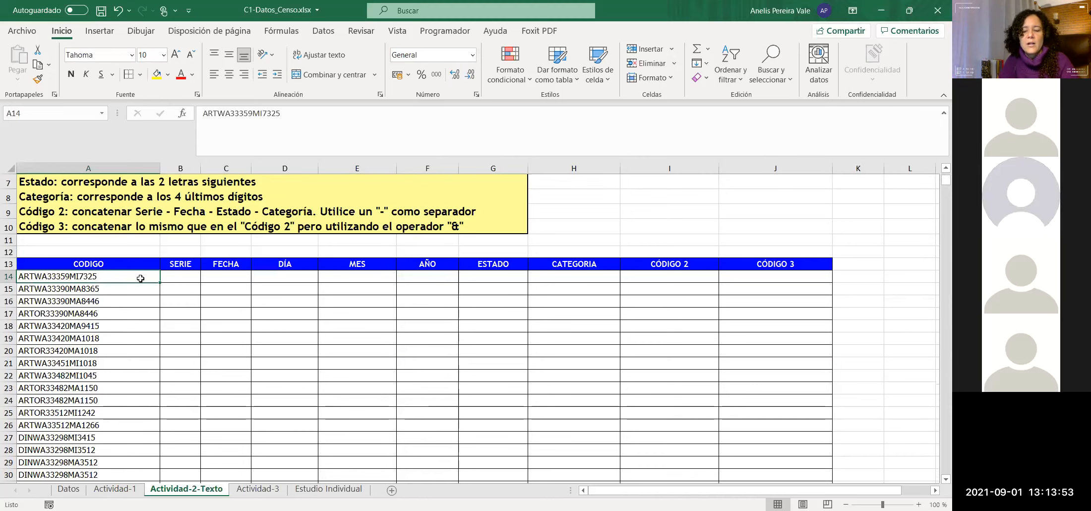
key("ctrl+Down")
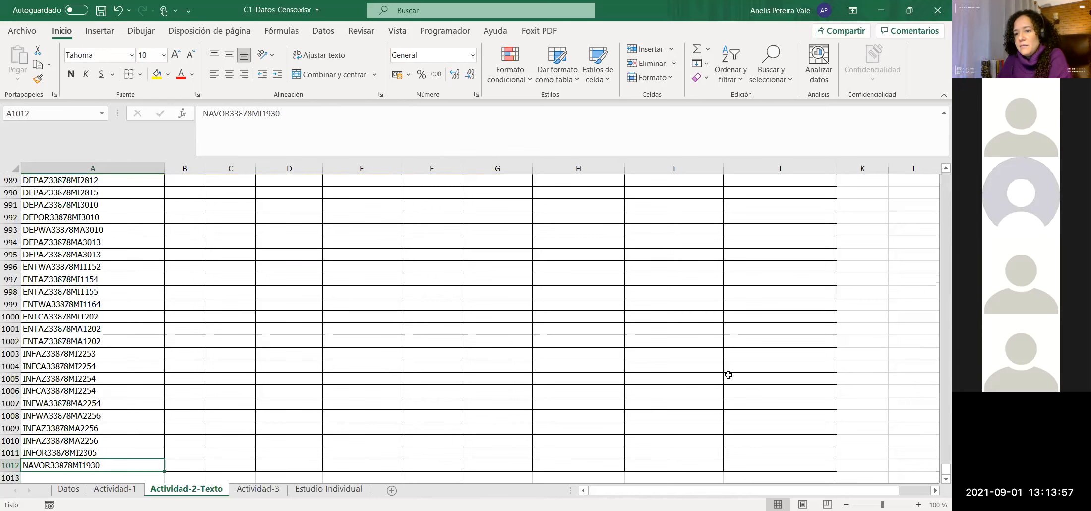
left_click_drag(937, 473, 939, 175)
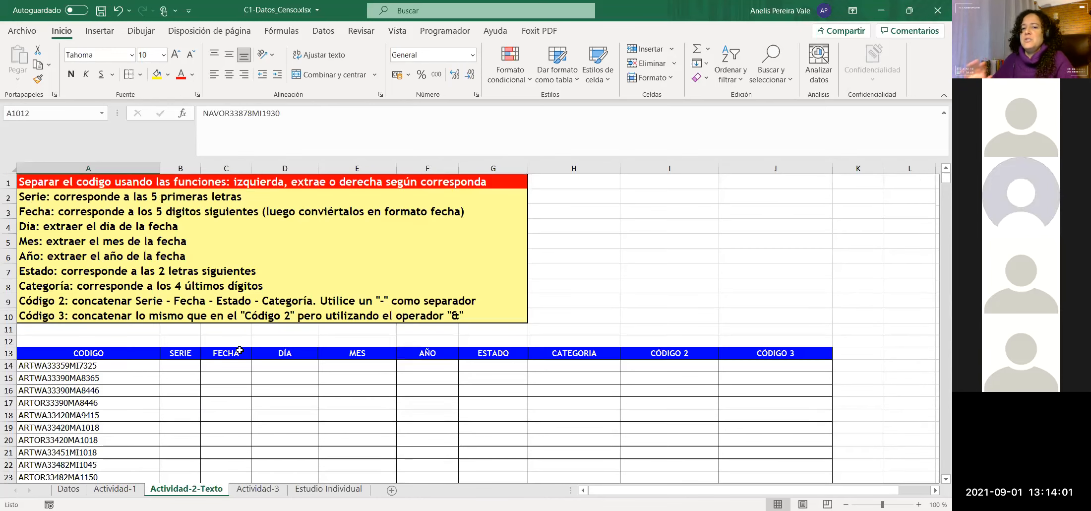
left_click(181, 365)
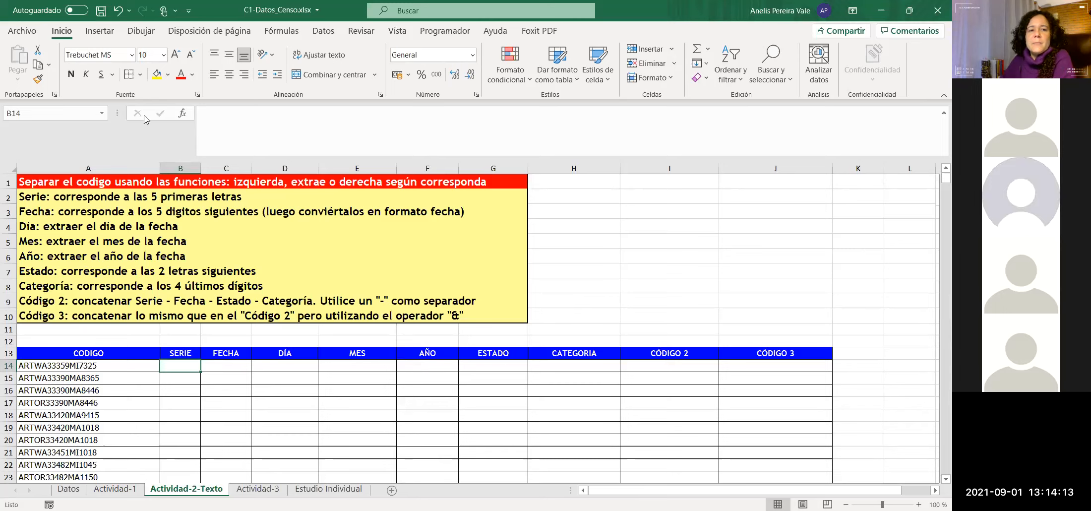
left_click(242, 184)
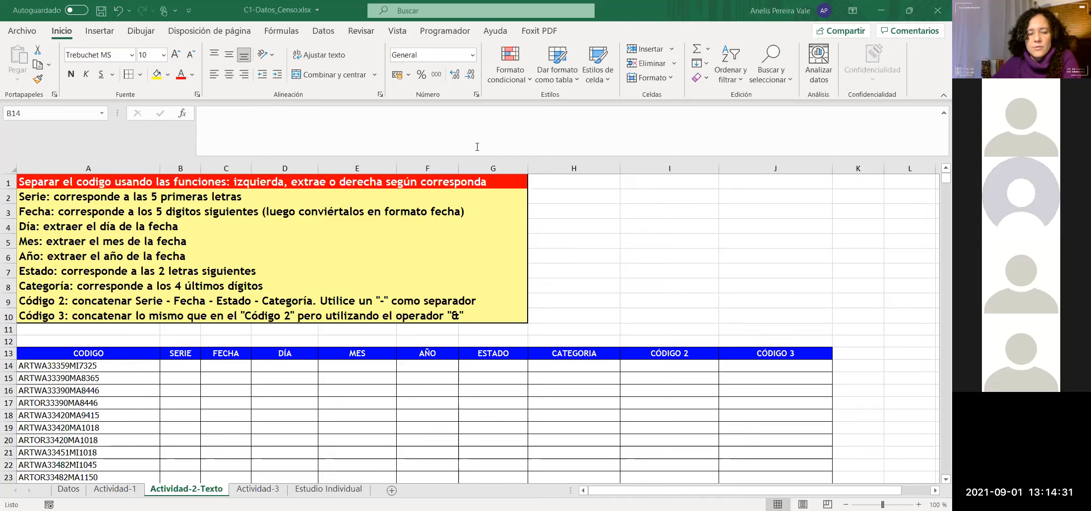
left_click(183, 366)
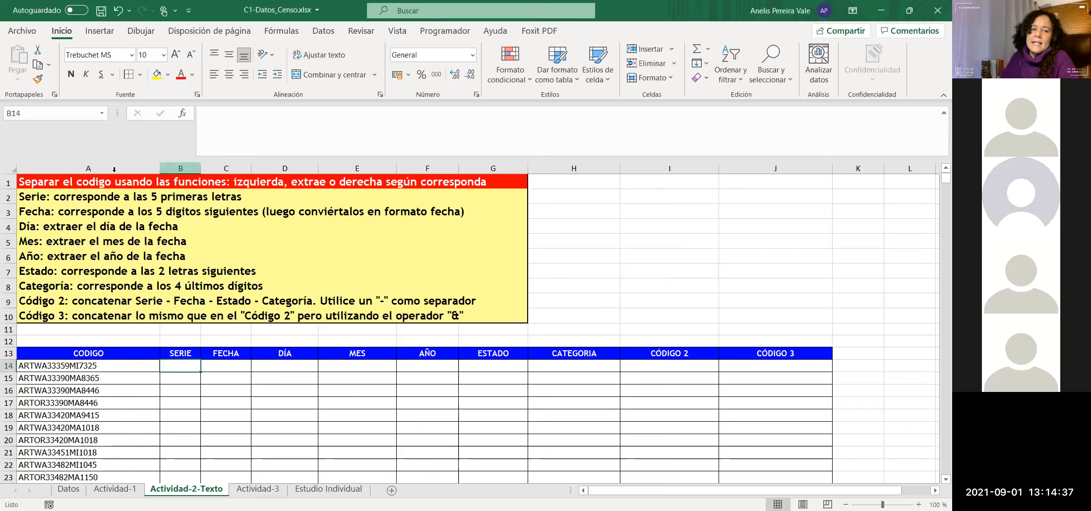
left_click(81, 184)
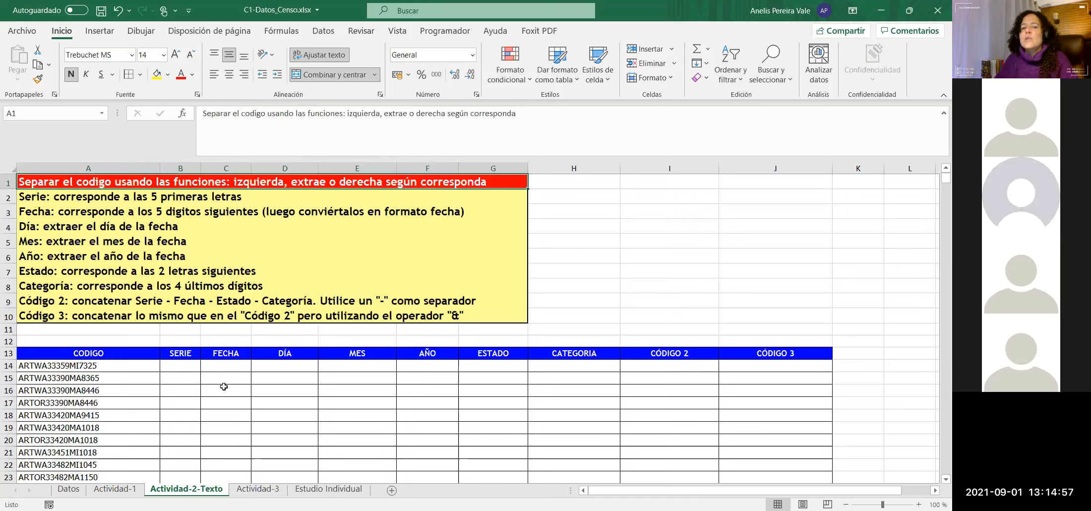
Step: Extract the first 5 characters of the code in A14 into SERIE cell B14 with =IZQUIERDA(A14;5)
left_click(178, 366)
type("=")
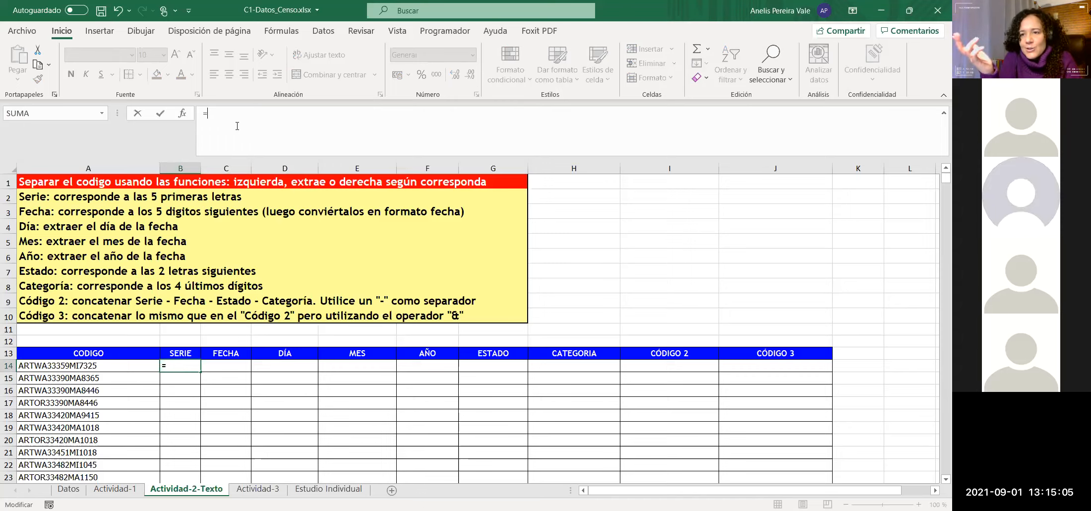
type("I")
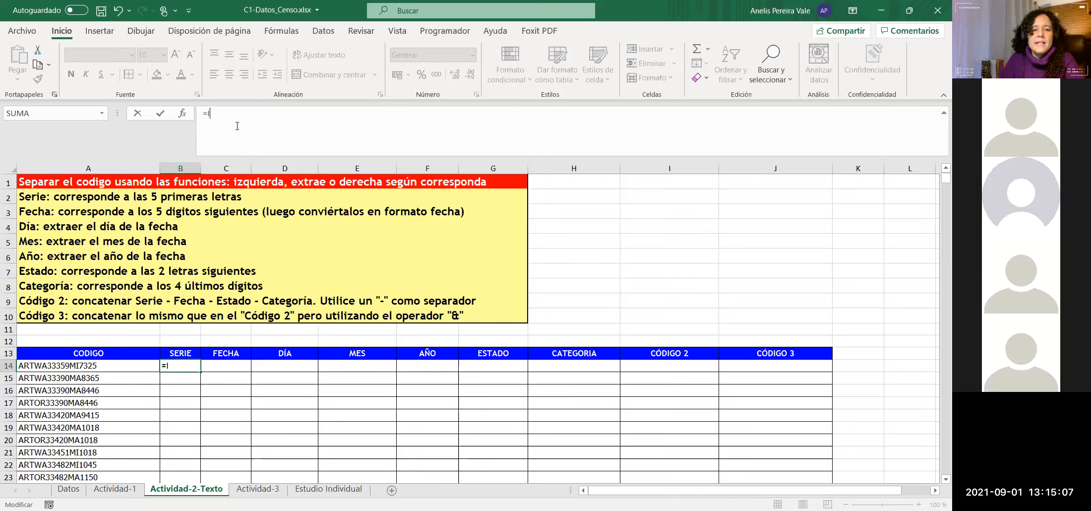
type("Z")
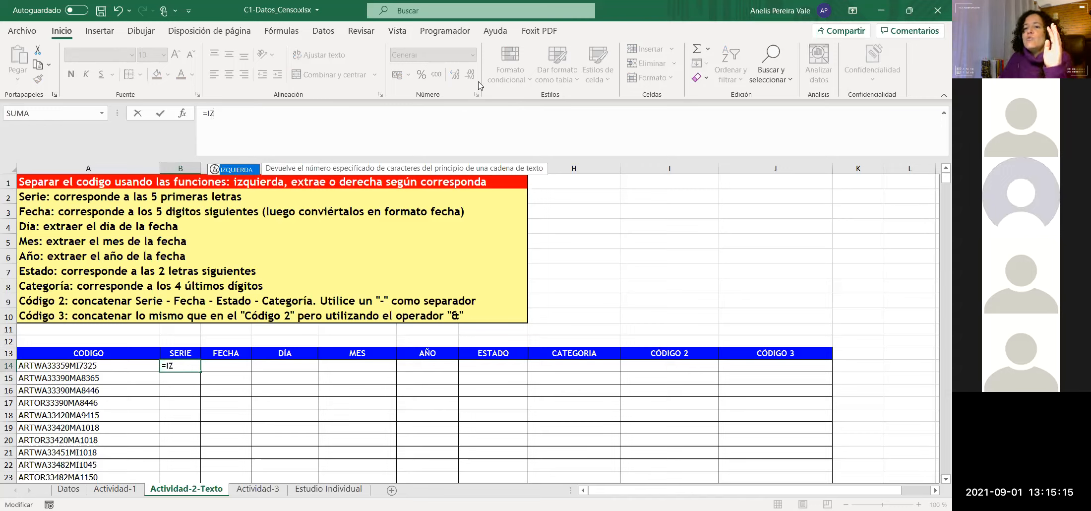
left_click(345, 109)
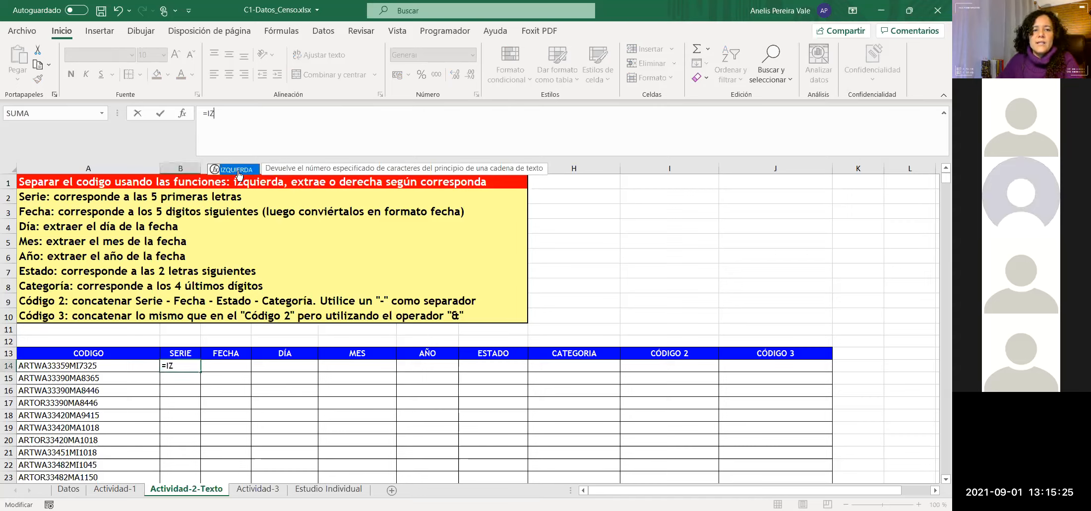
double_click(239, 174)
left_click(88, 366)
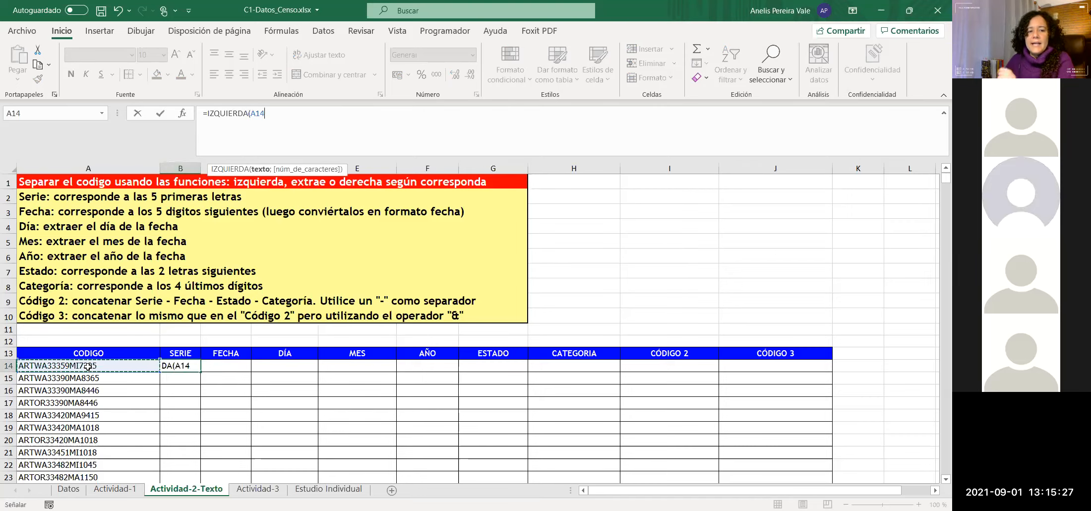
type(";")
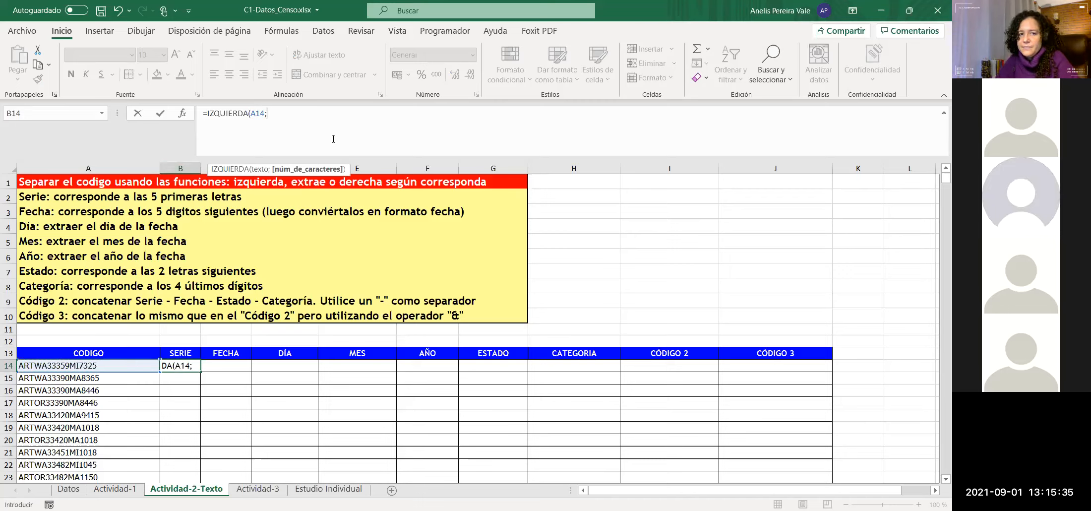
type("5")
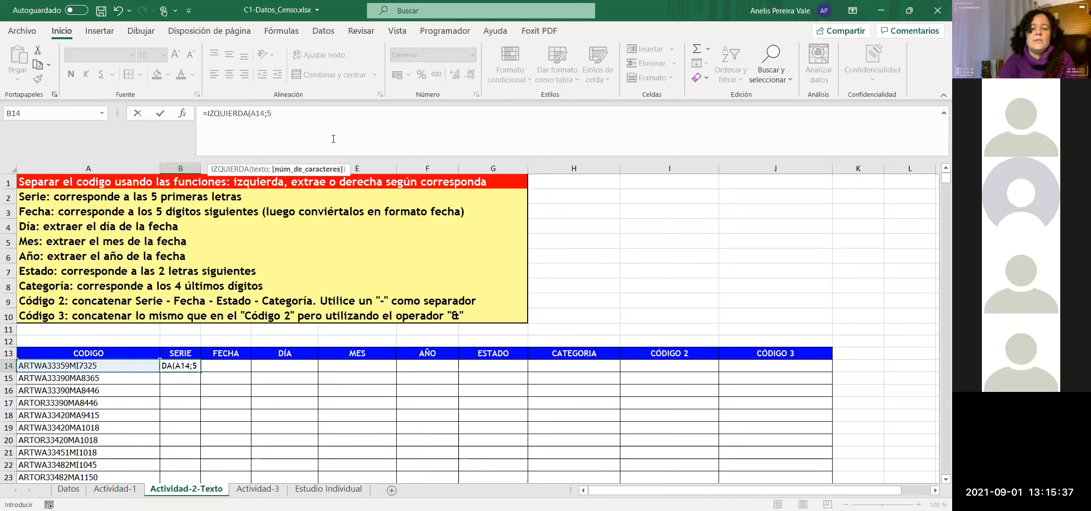
key("Return")
left_click(172, 365)
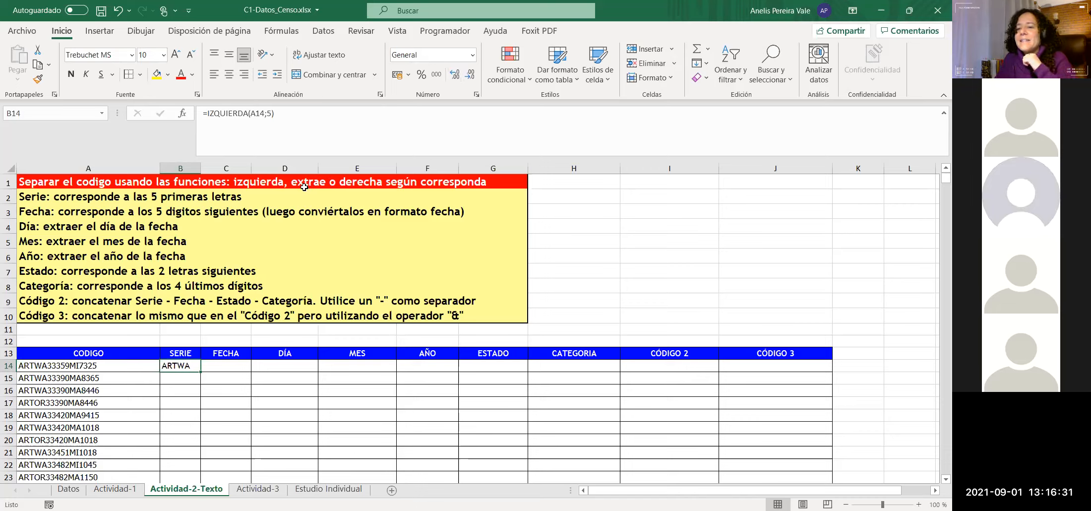
Step: Extract 5 characters from position 6 of the code in A14 into FECHA cell C14 with =EXTRAE(A14;6;5)
left_click(214, 367)
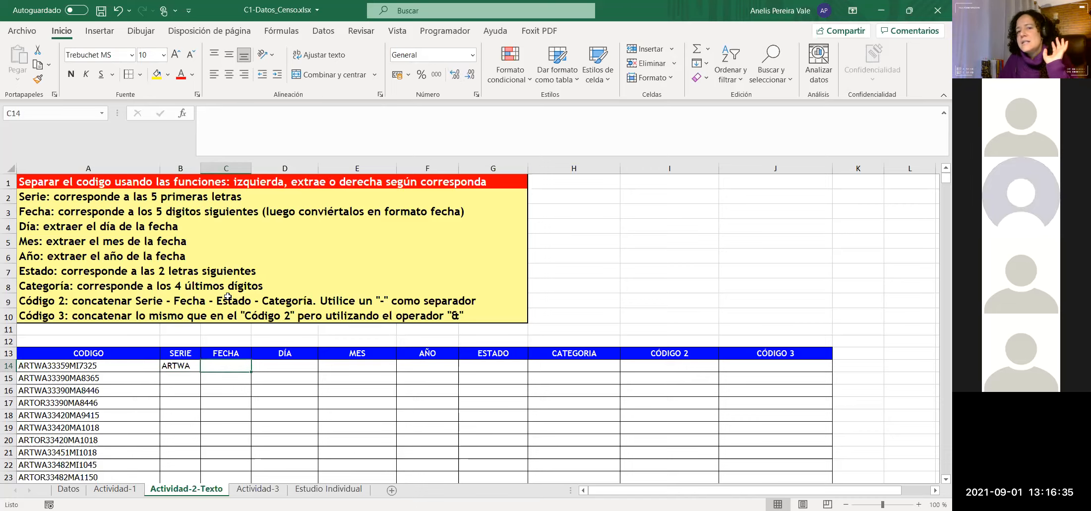
left_click(245, 133)
type("=")
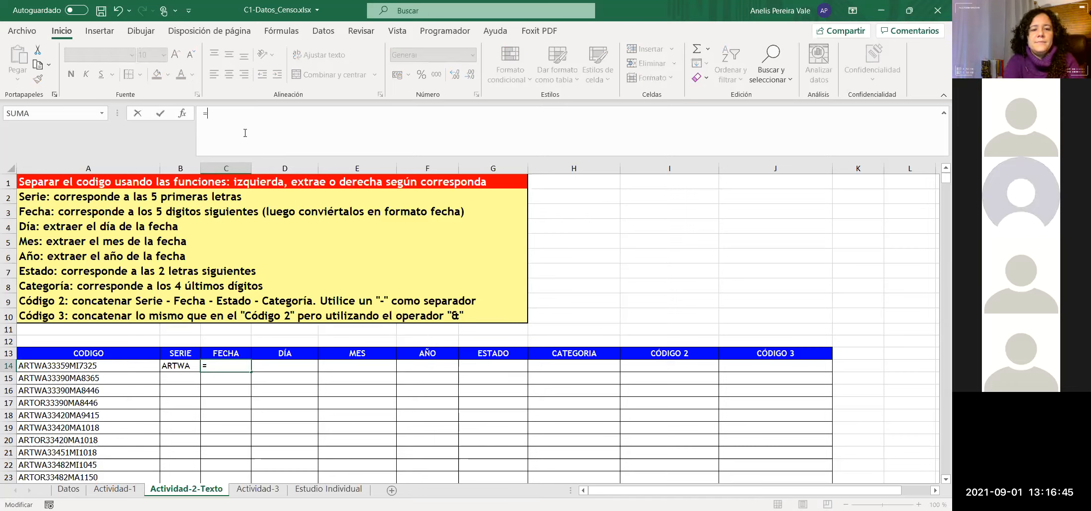
type("extr")
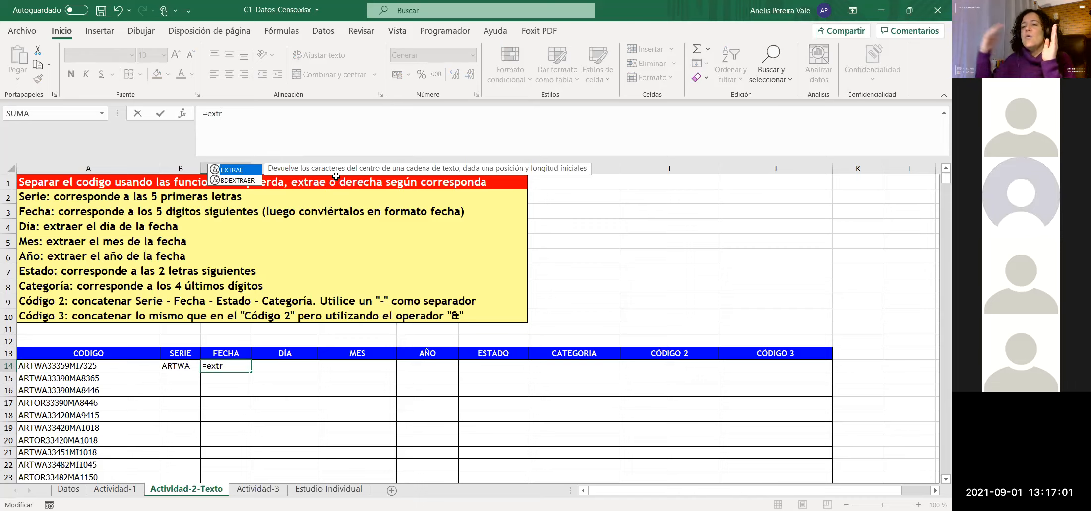
double_click(229, 171)
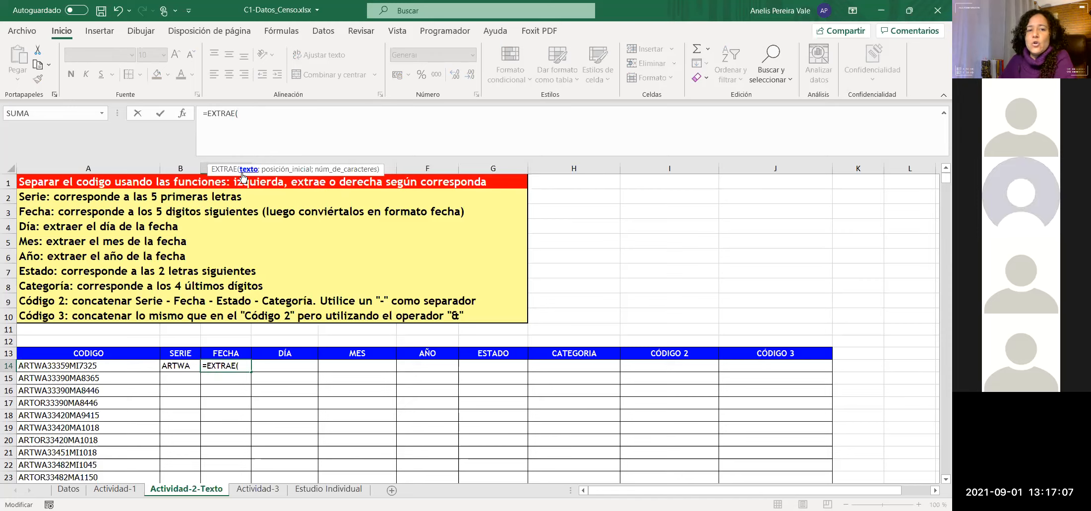
left_click(81, 365)
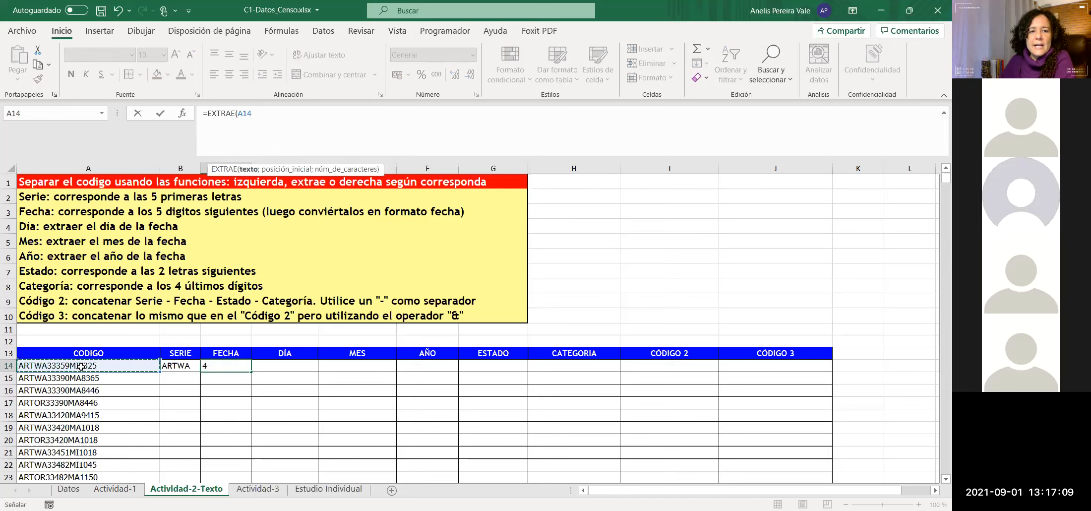
type(";")
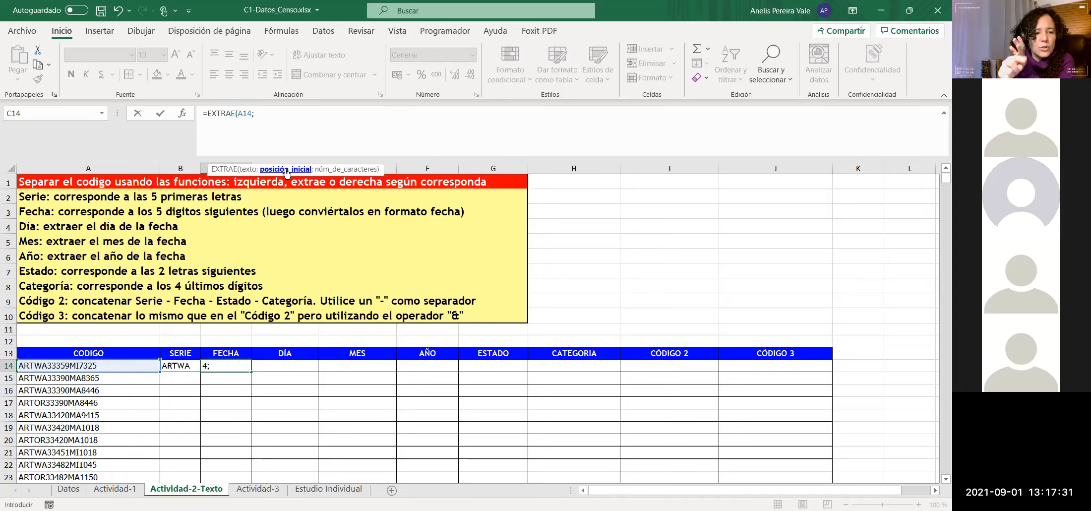
type("6")
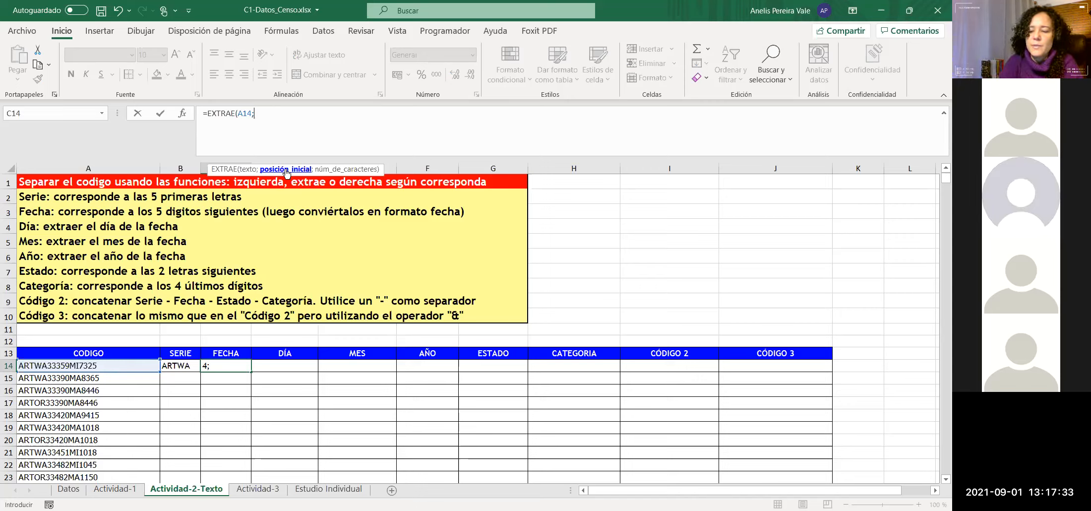
type(";")
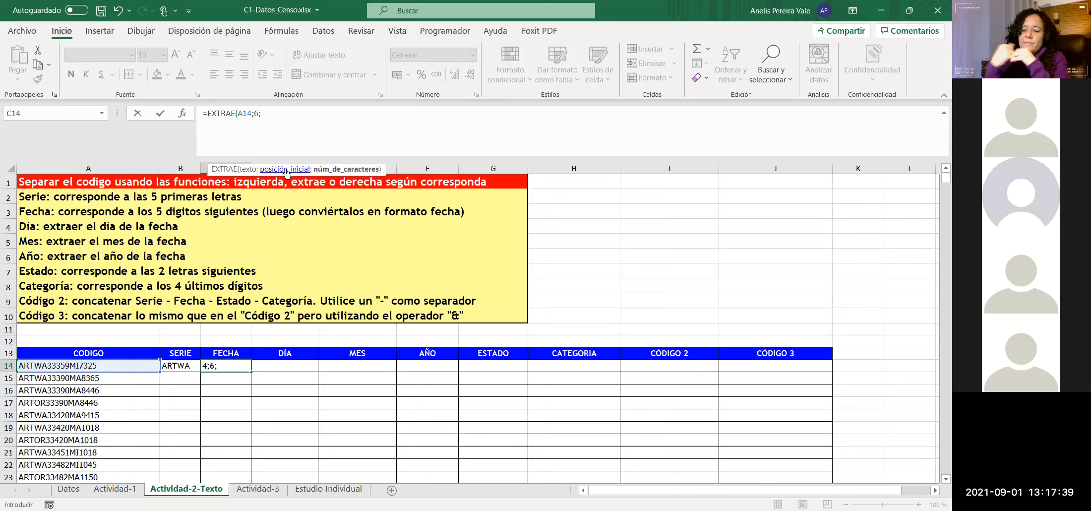
type("5")
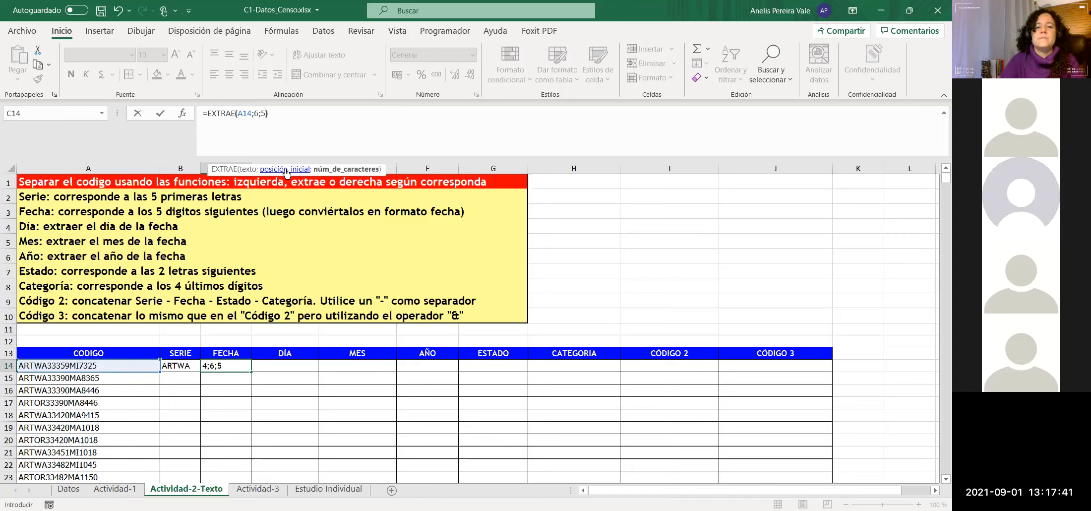
key("Return")
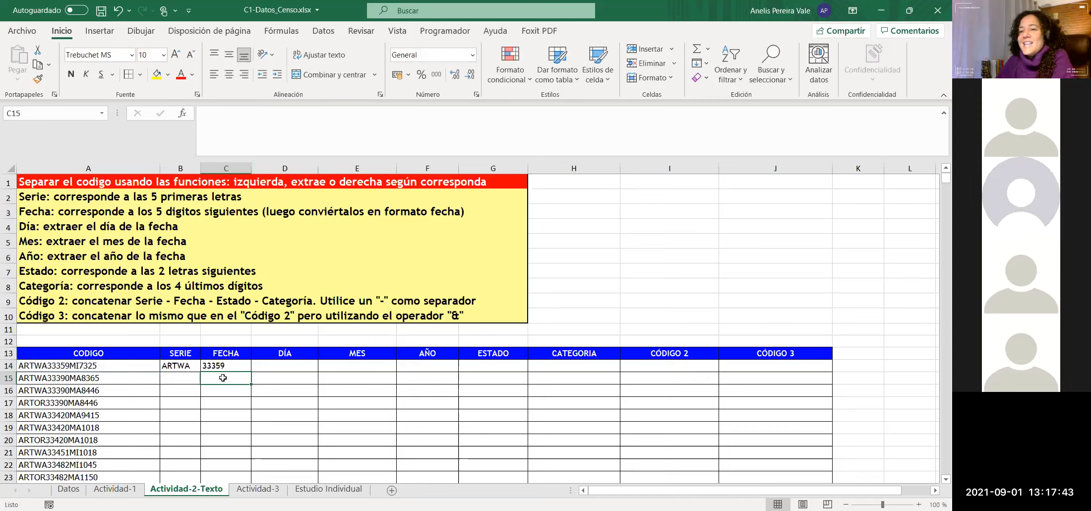
Step: Apply the Fecha number format to cell C14
left_click(227, 367)
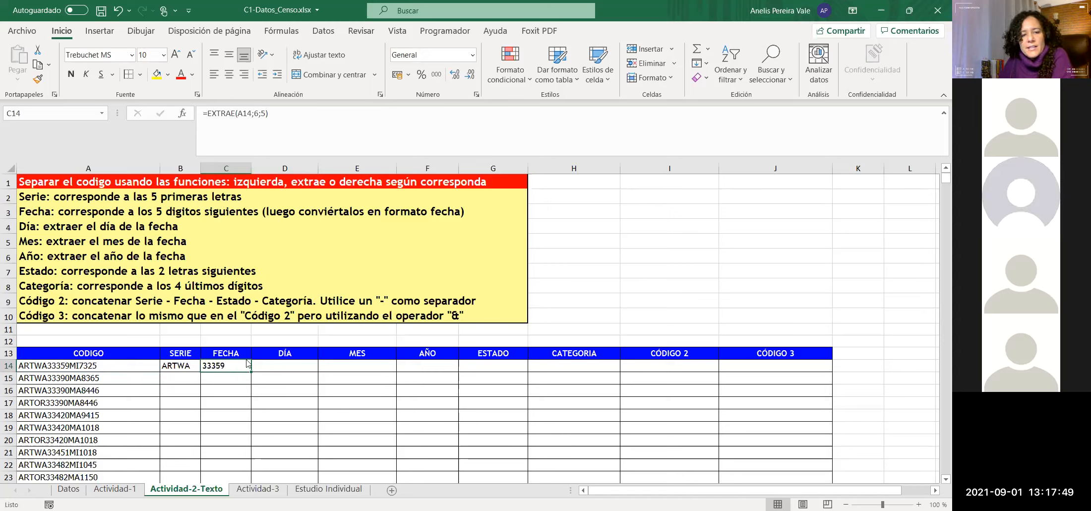
key("ctrl+1")
left_click(137, 232)
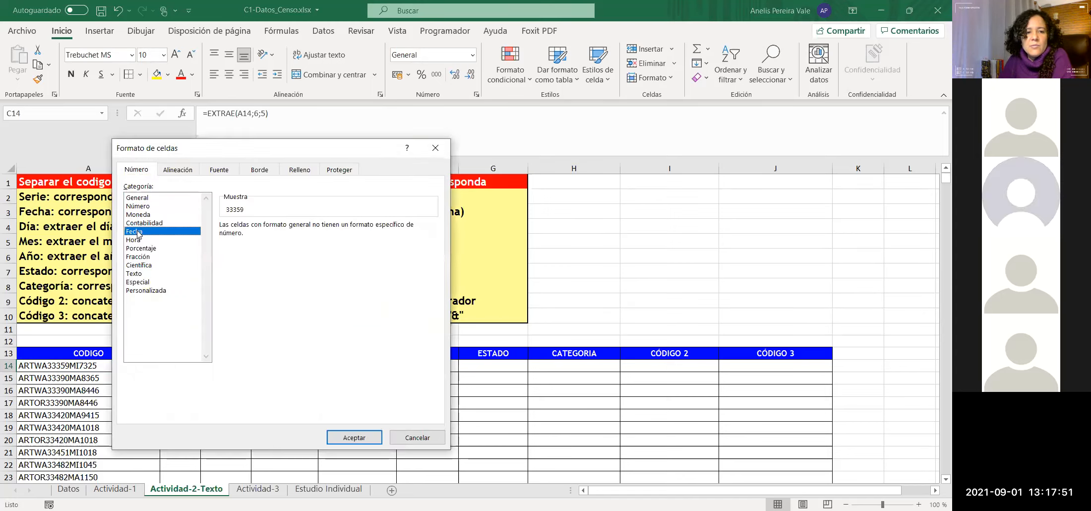
left_click(375, 439)
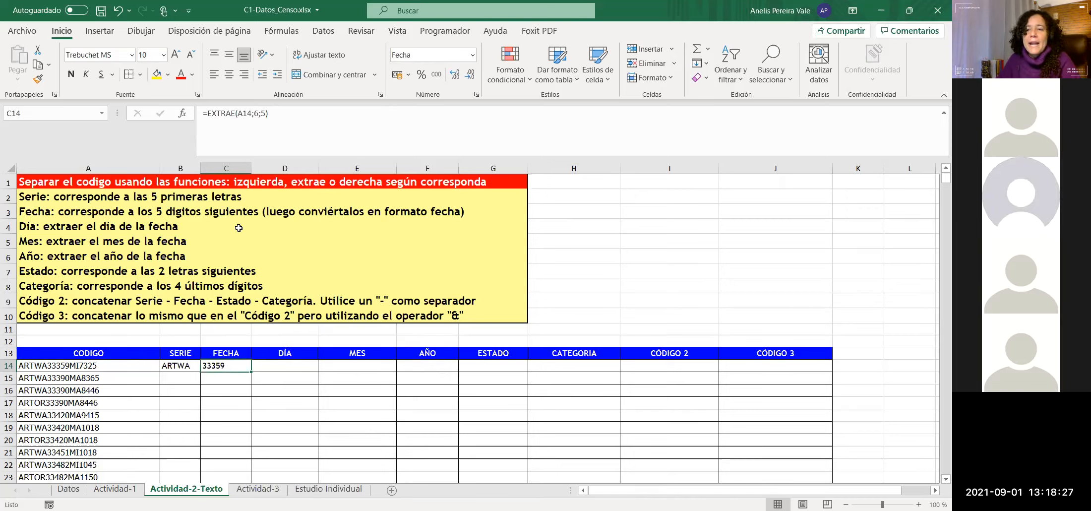
Step: Wrap the EXTRAE formula in C14 with ENTERO so it reads =ENTERO(EXTRAE(A14;6;5))
left_click_drag(207, 113, 279, 114)
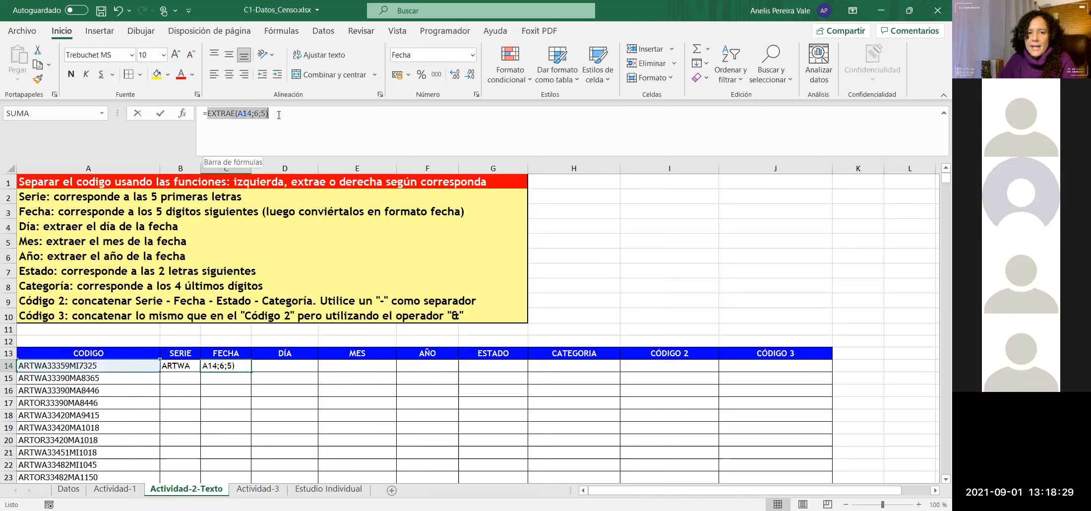
key("BackSpace")
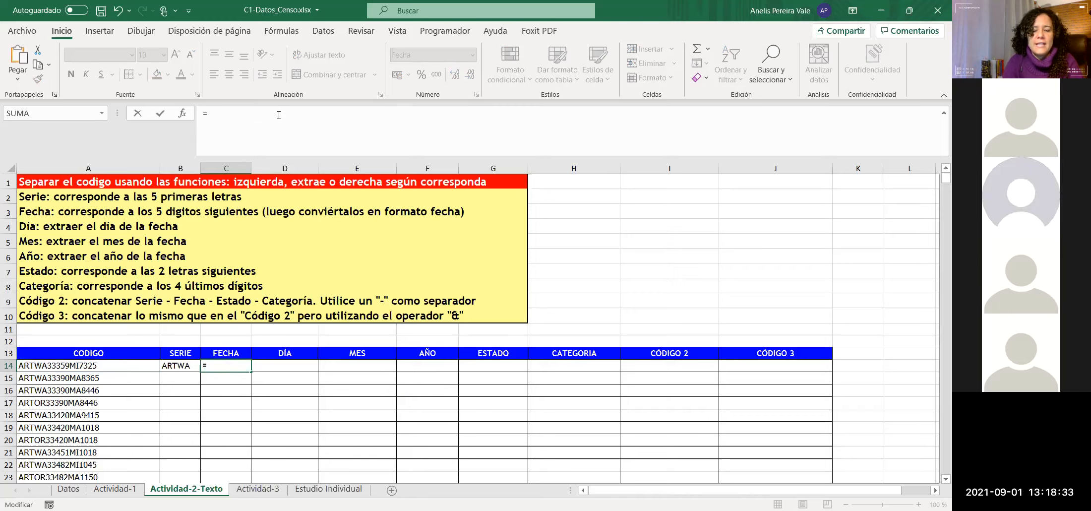
type("ente")
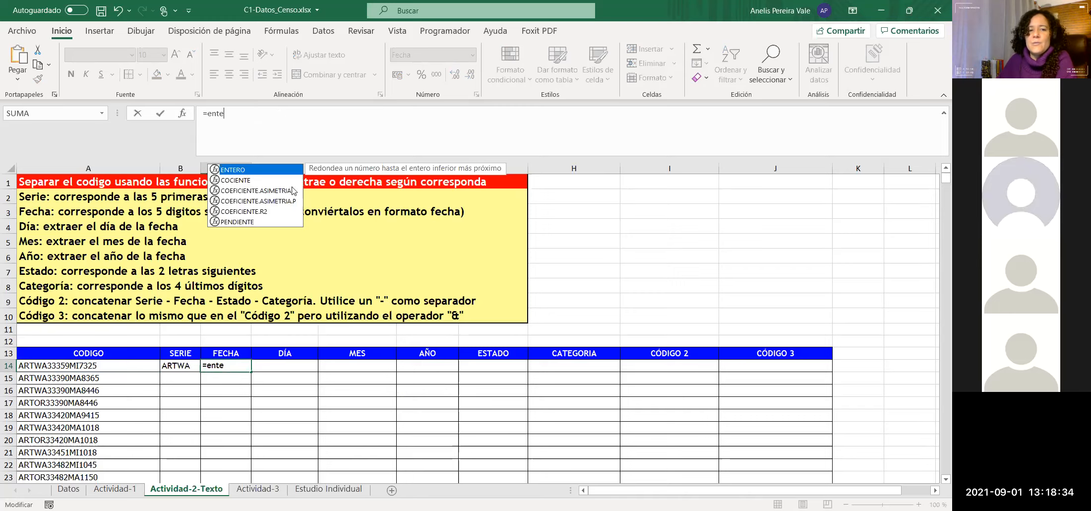
double_click(239, 174)
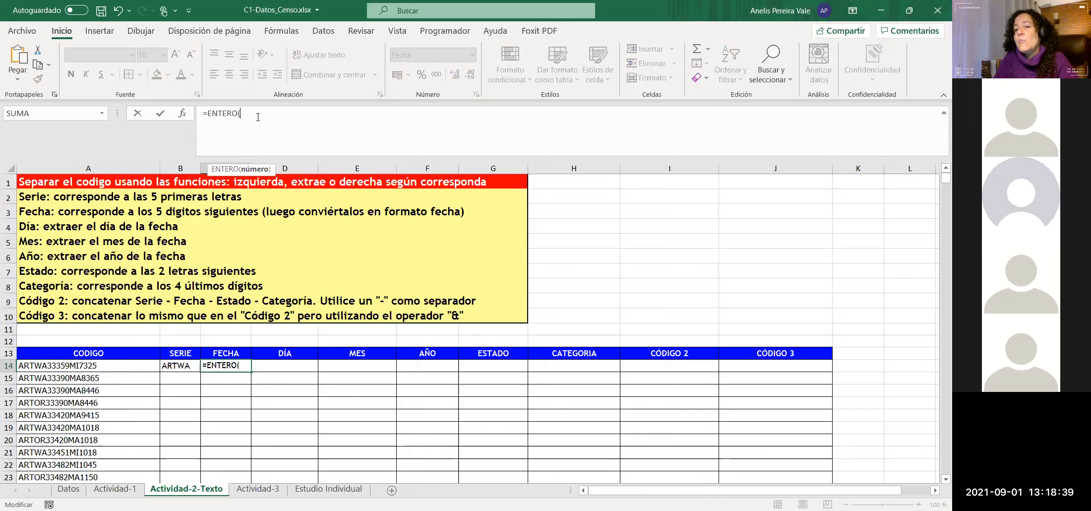
type("EXTRAE(A14;6;5)")
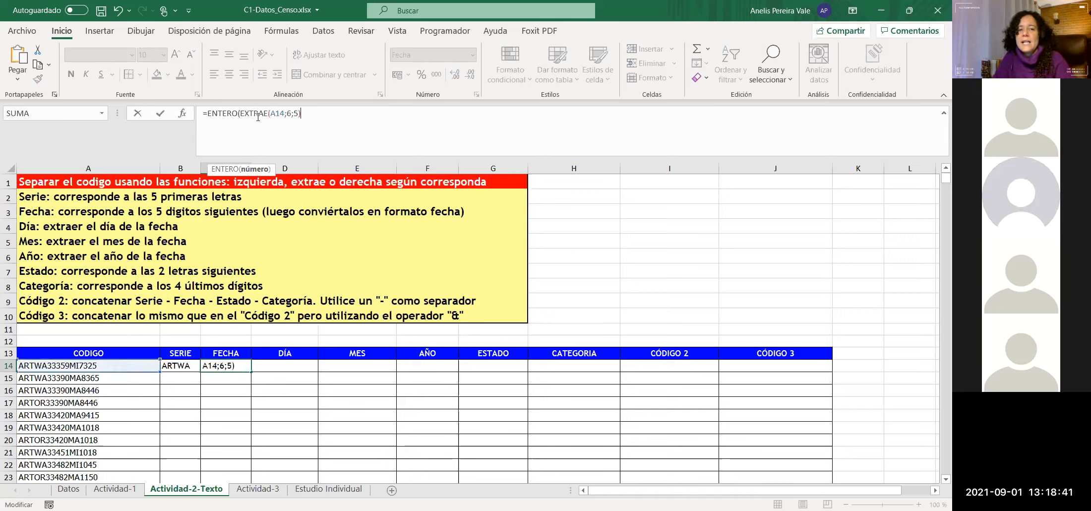
type(")")
key("Return")
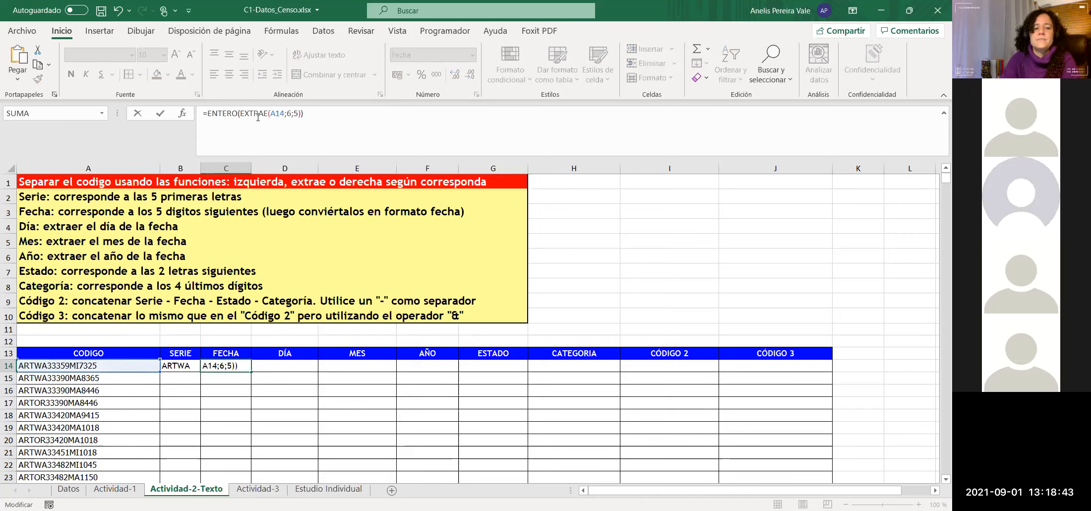
Step: Review the date format options of C14, keeping the *14/03/2012 type, and recheck the cell's formula
left_click(232, 367)
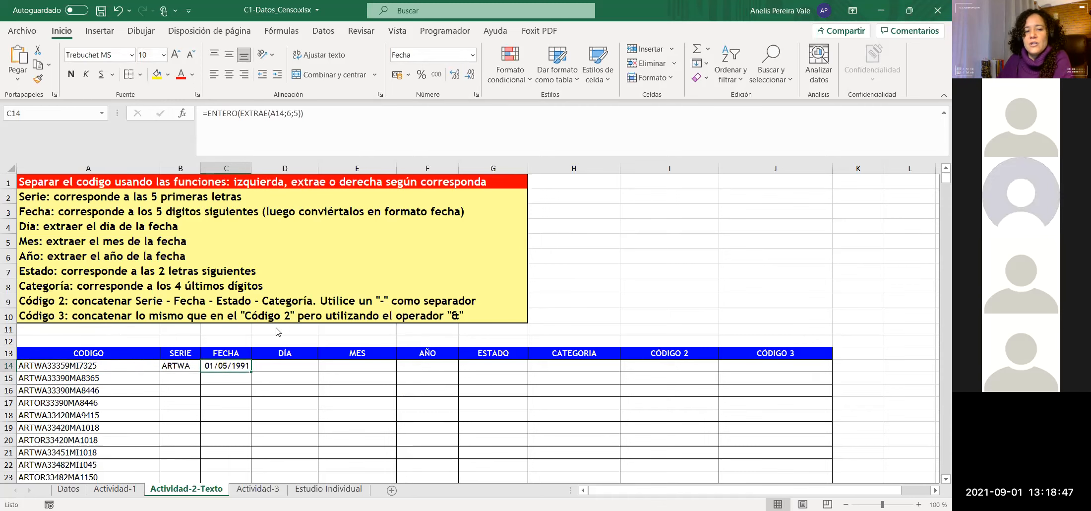
right_click(228, 365)
left_click(276, 302)
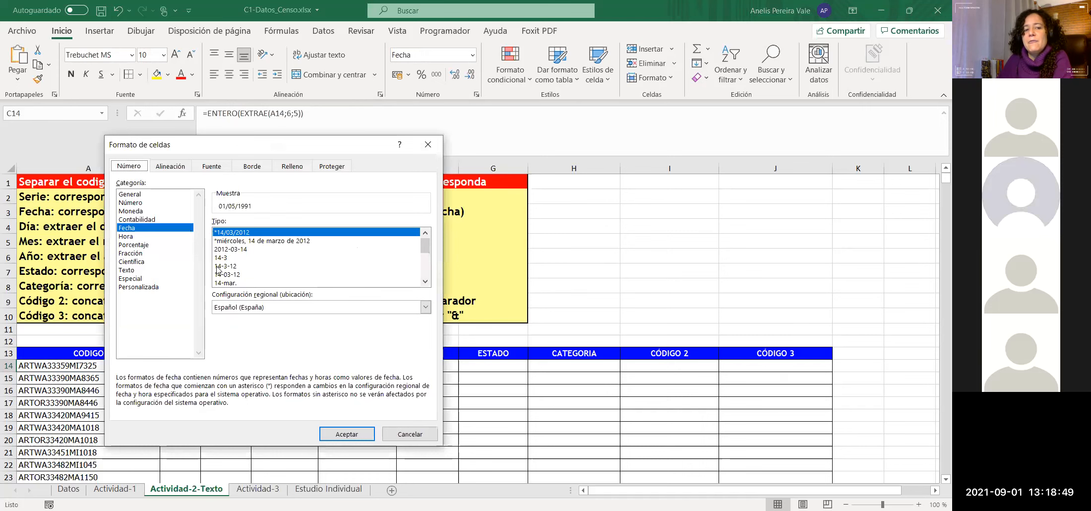
left_click(347, 434)
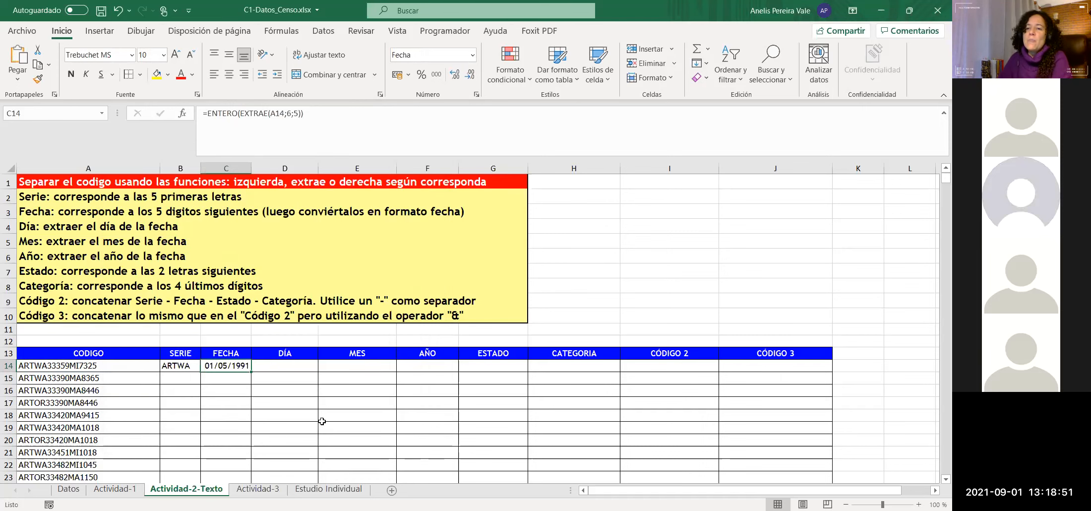
left_click(225, 391)
left_click(223, 367)
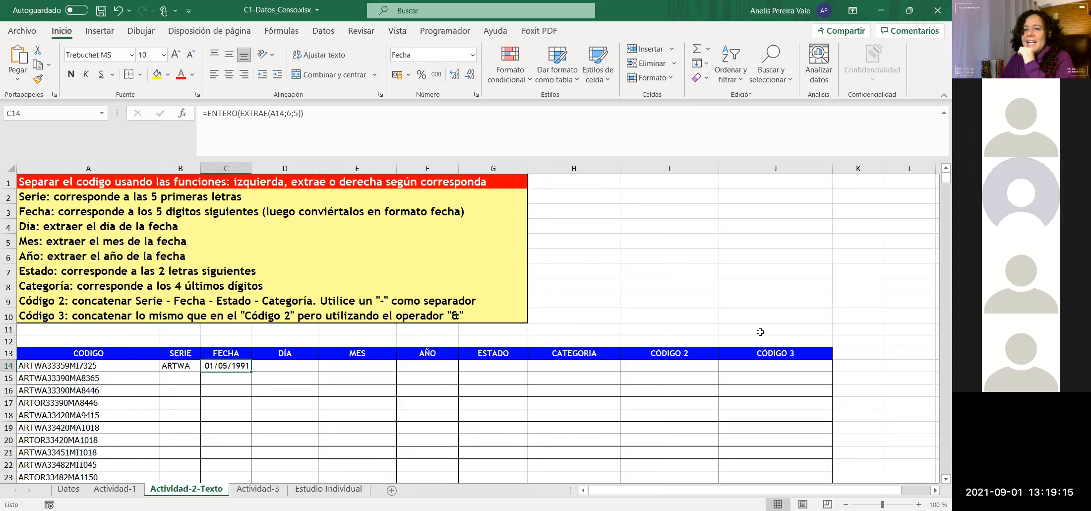
Step: Extract the day from the date in C14 into DÍA cell D14 with =DIA(C14)
key("alt+Tab")
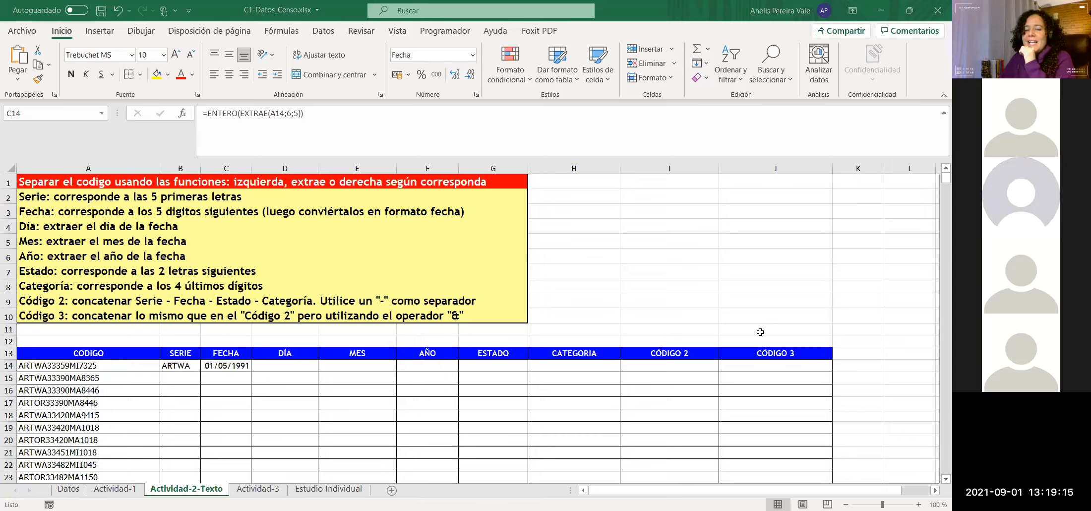
left_click(279, 367)
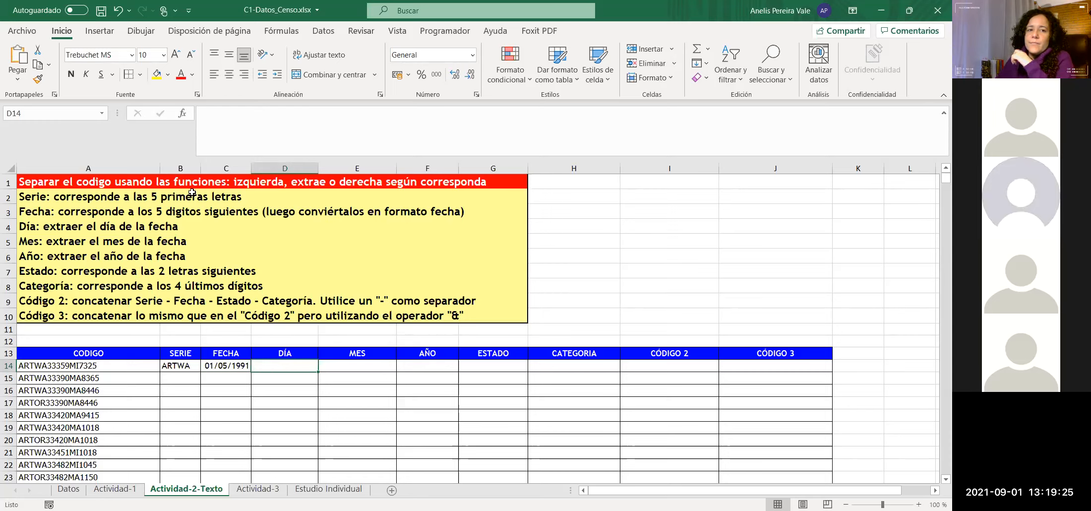
left_click(225, 131)
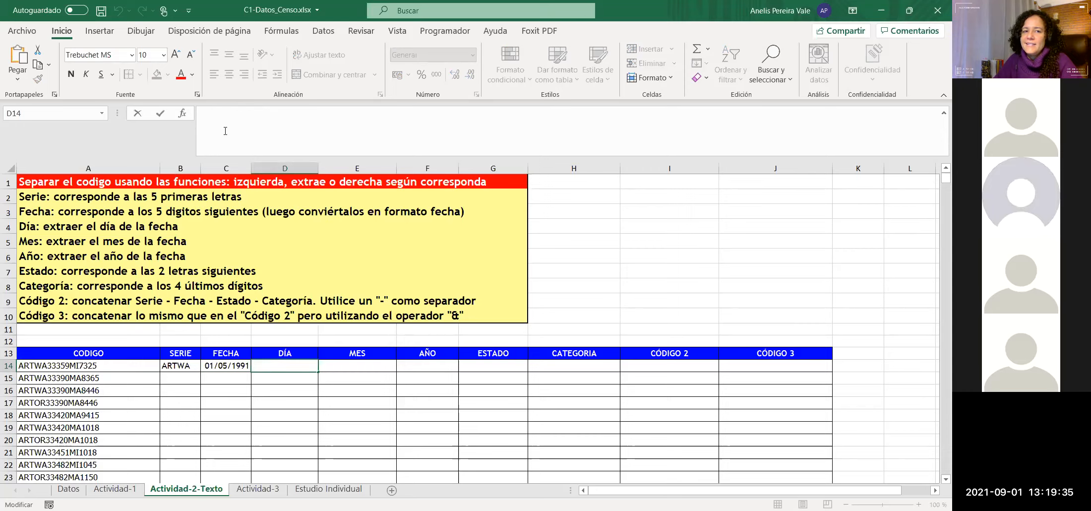
type("=")
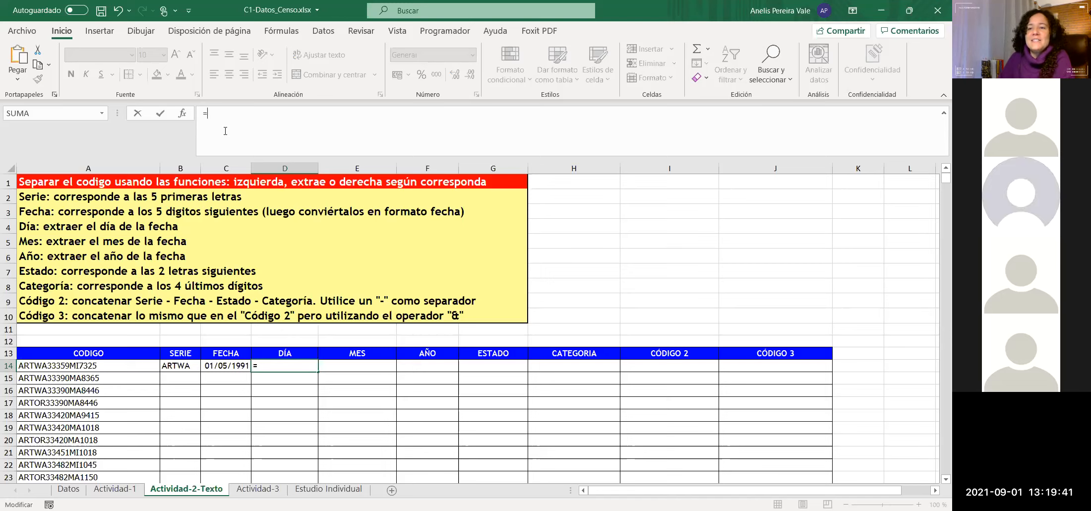
type("dia")
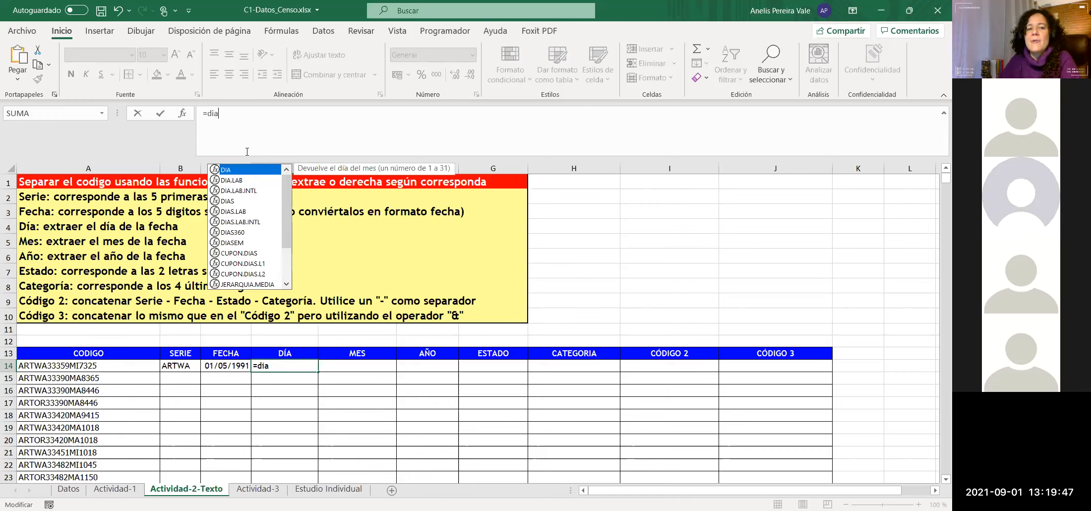
double_click(231, 171)
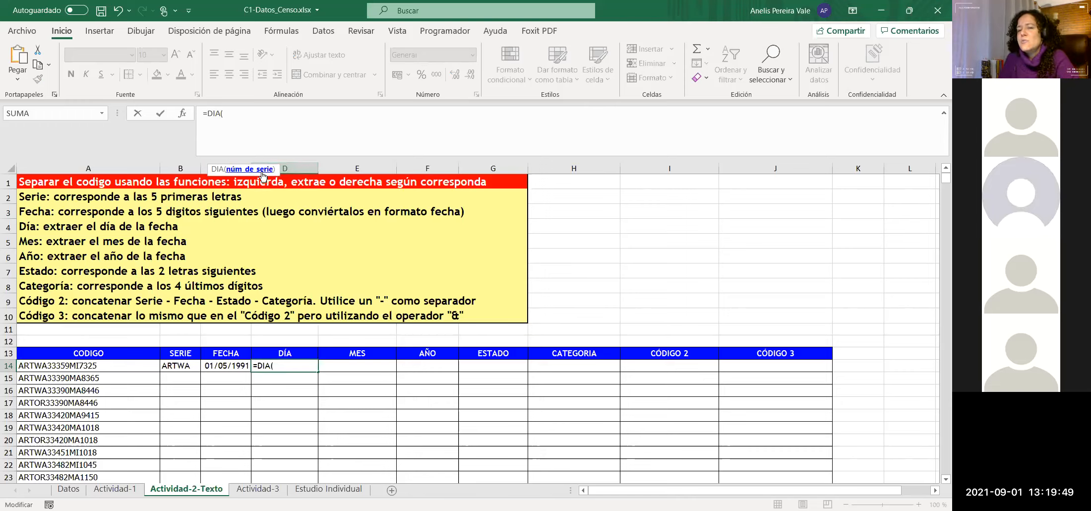
left_click(226, 365)
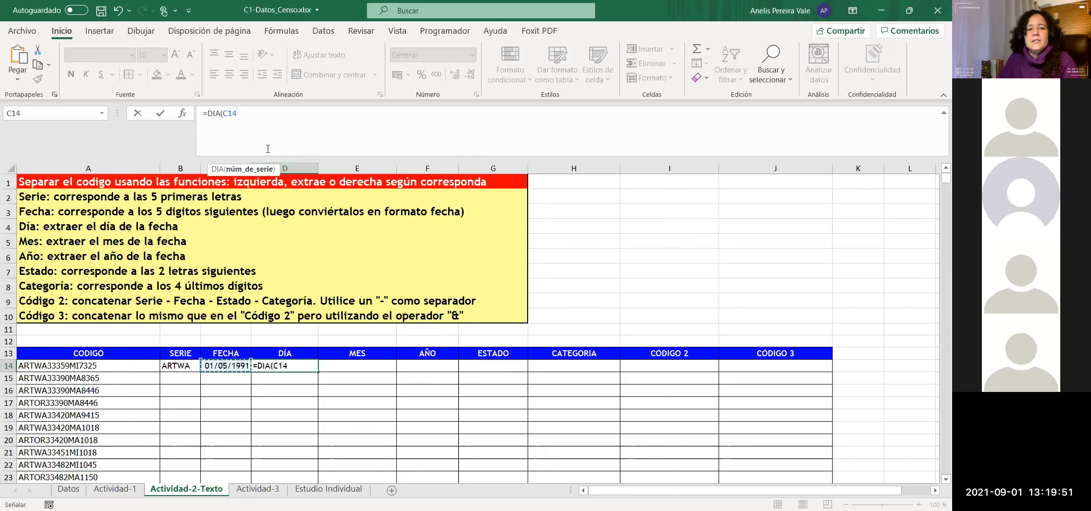
key("Return")
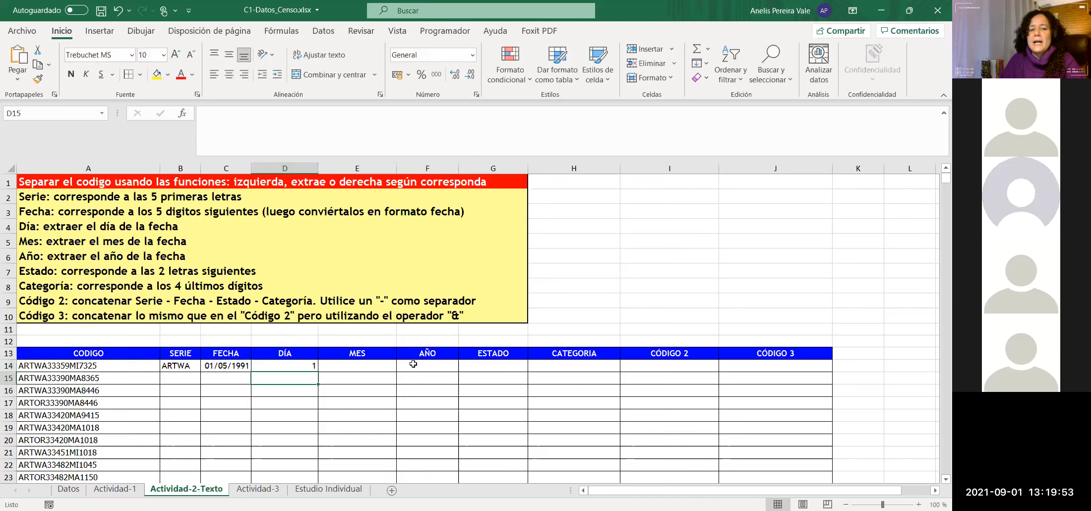
left_click(291, 365)
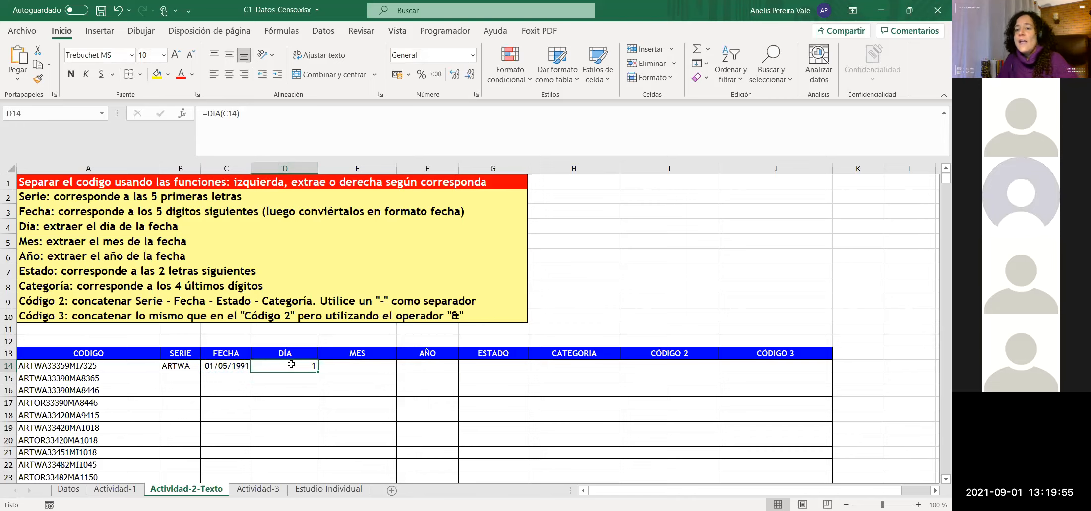
Step: Extract the month from the date in C14 into MES cell E14 with =MES(C14)
left_click(340, 365)
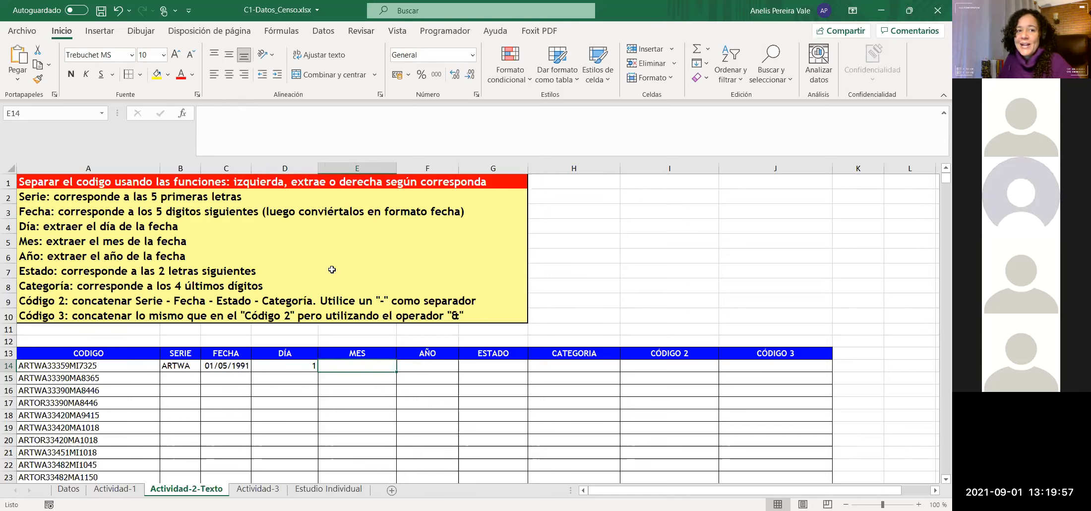
left_click(239, 122)
type("=")
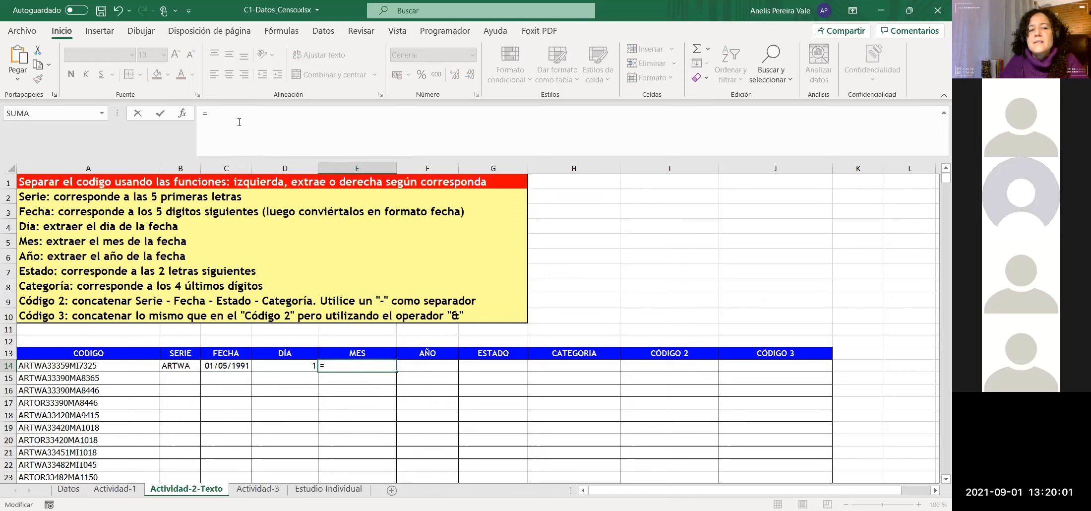
type("mes")
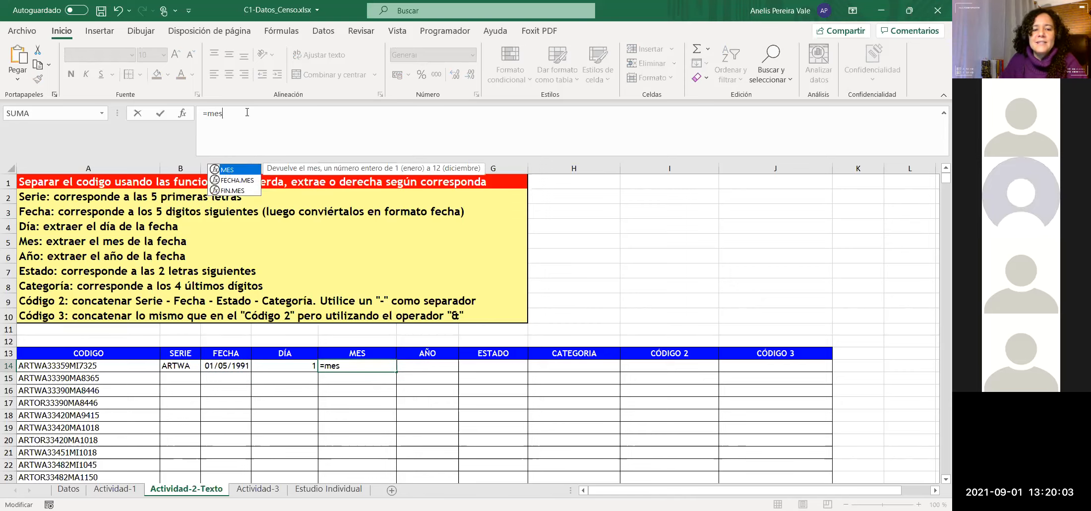
key("Tab")
left_click(225, 366)
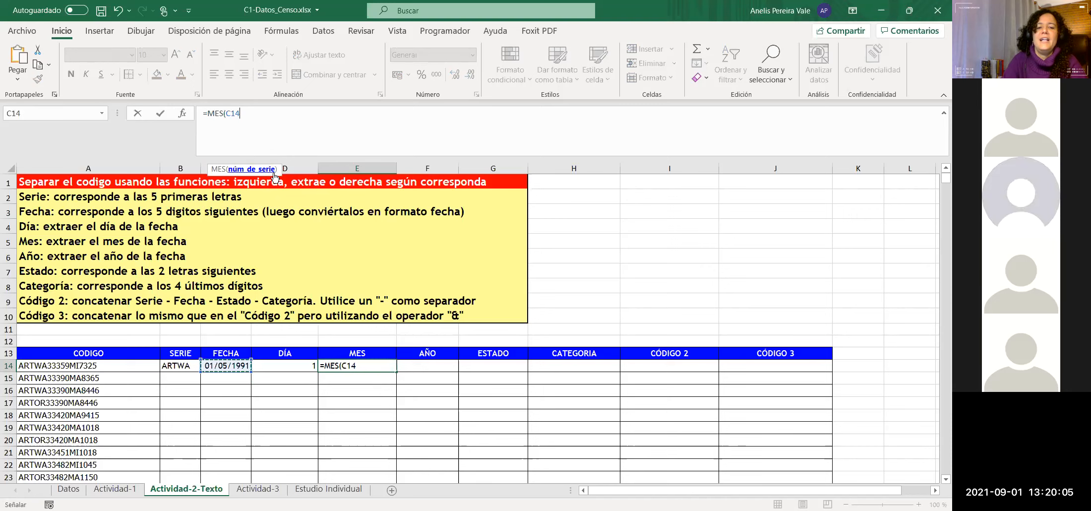
key("Return")
Step: Extract the year from C14 into AÑO cell F14 with =AÑO(C14), and recheck the formulas in D14, E14 and F14
left_click(436, 368)
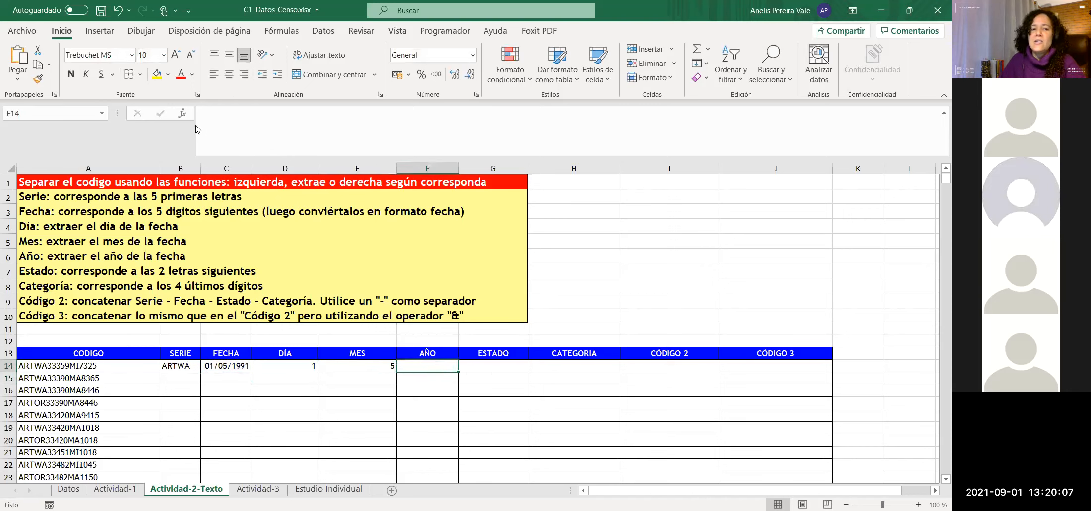
left_click(217, 115)
type("=")
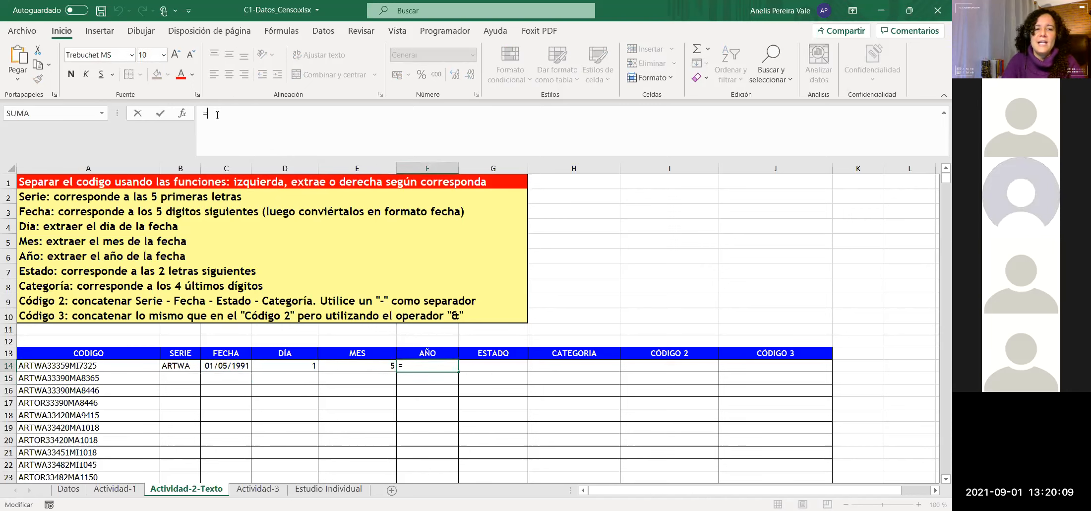
type("añ")
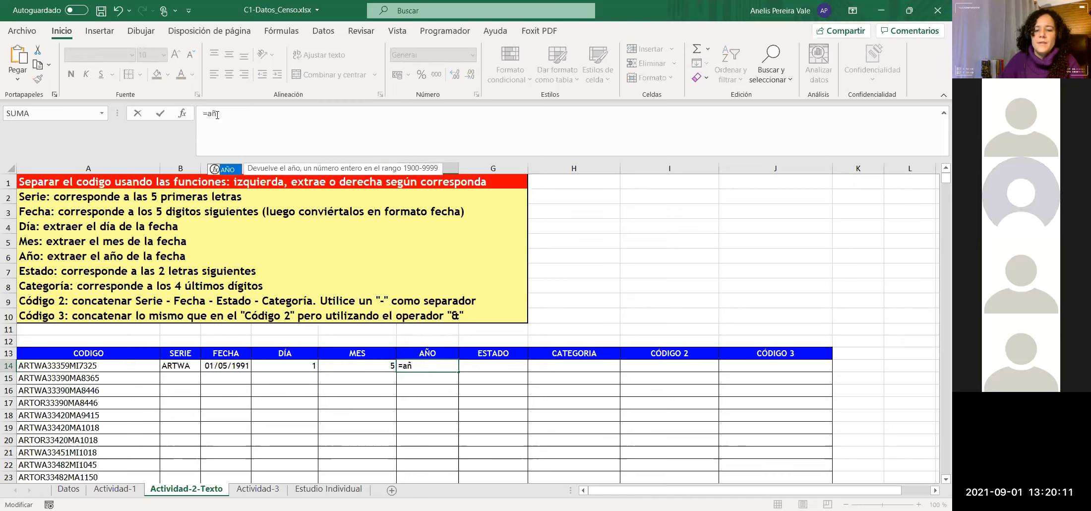
double_click(227, 172)
key("Left")
key("Left")
key("Left")
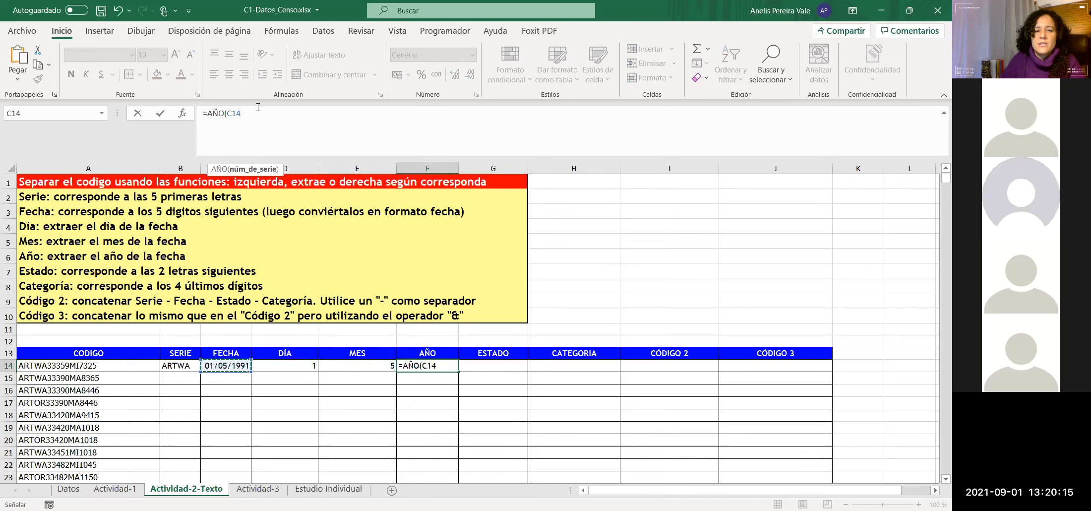
key("Return")
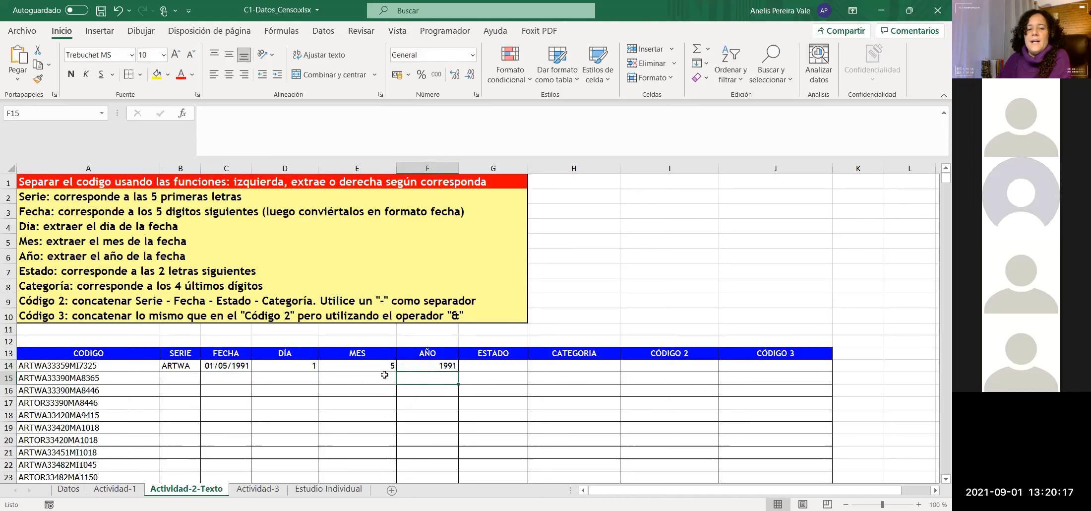
left_click(307, 370)
left_click(335, 366)
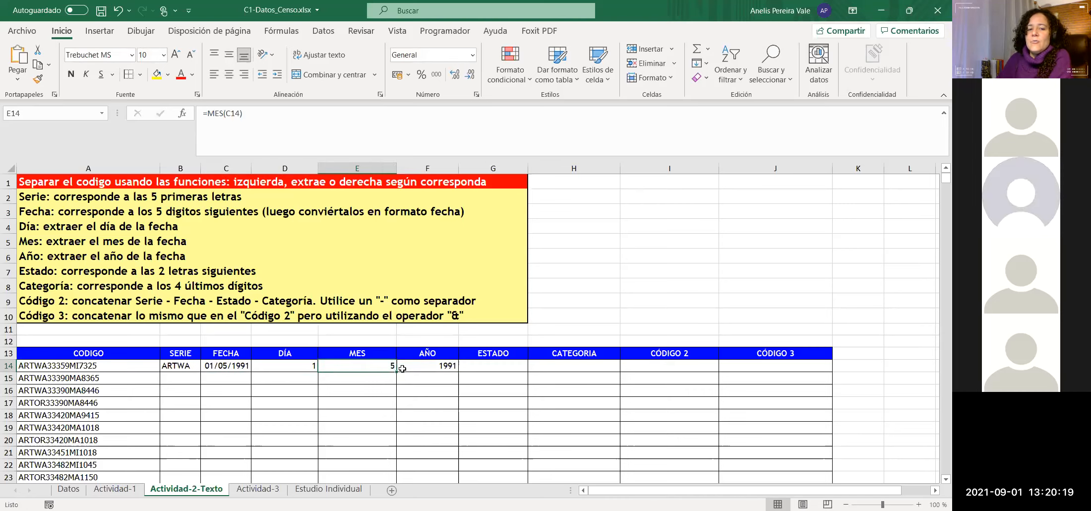
left_click(402, 369)
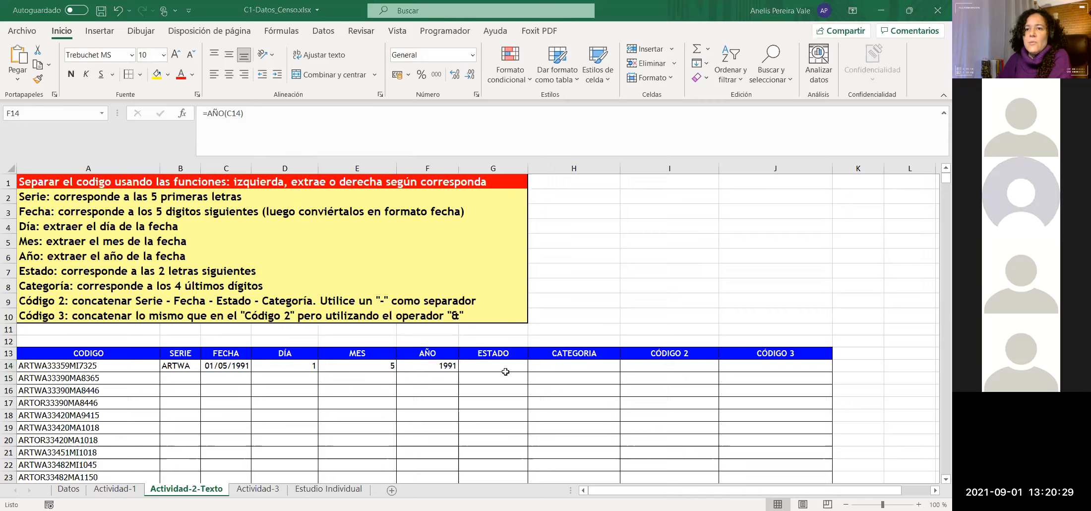
Step: Remove the ENTERO wrapper from the formula in C14 so it reads =EXTRAE(A14;6;5)
left_click(239, 367)
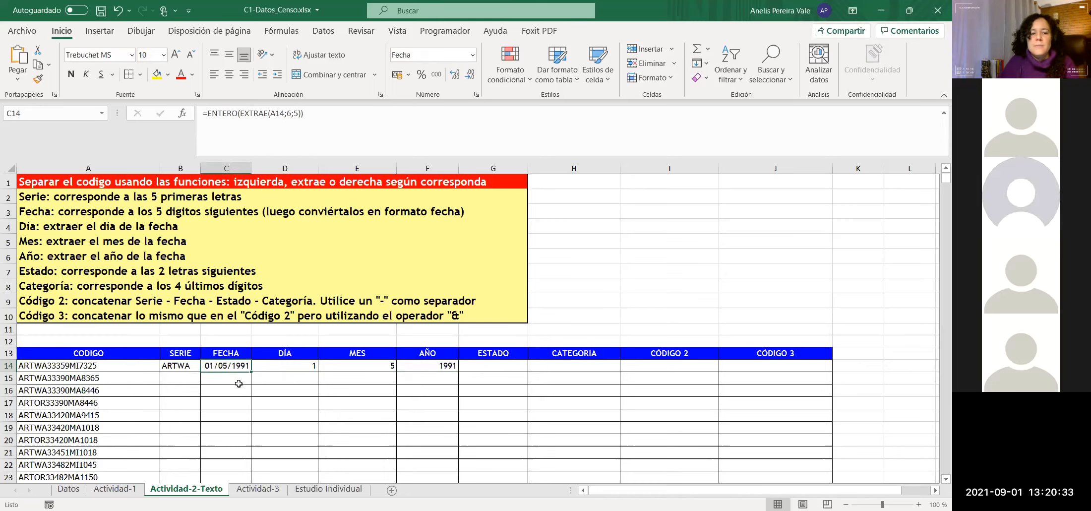
left_click(231, 380)
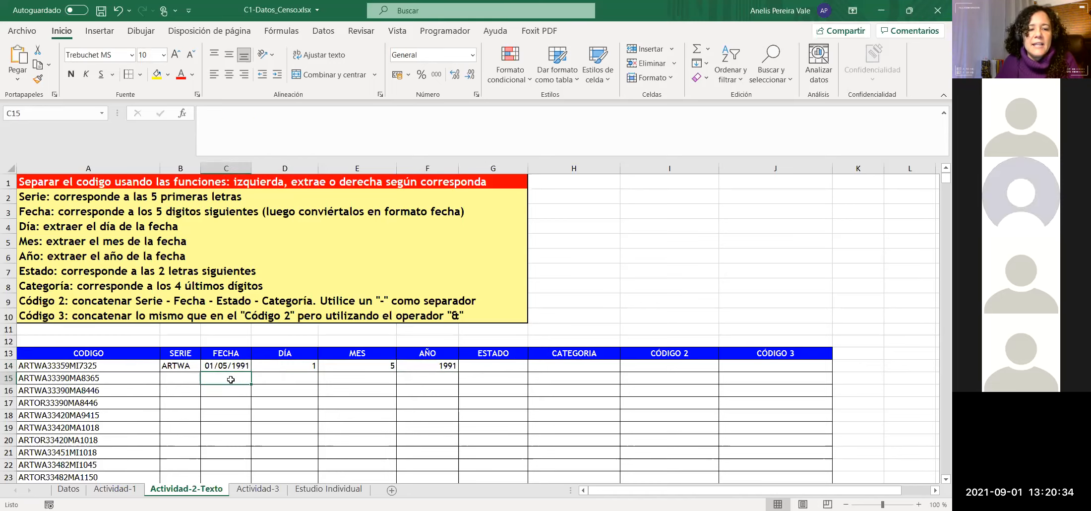
left_click(229, 125)
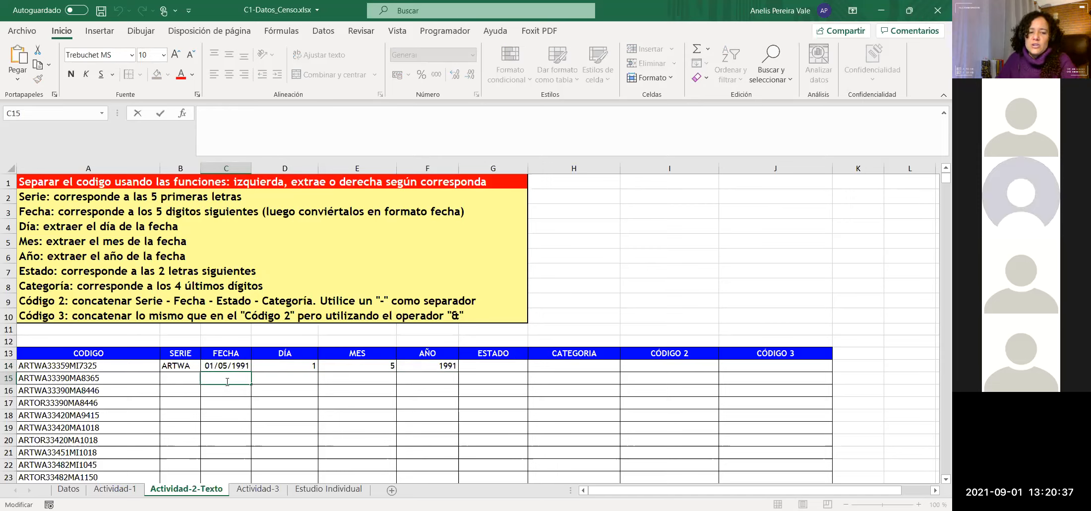
left_click(237, 365)
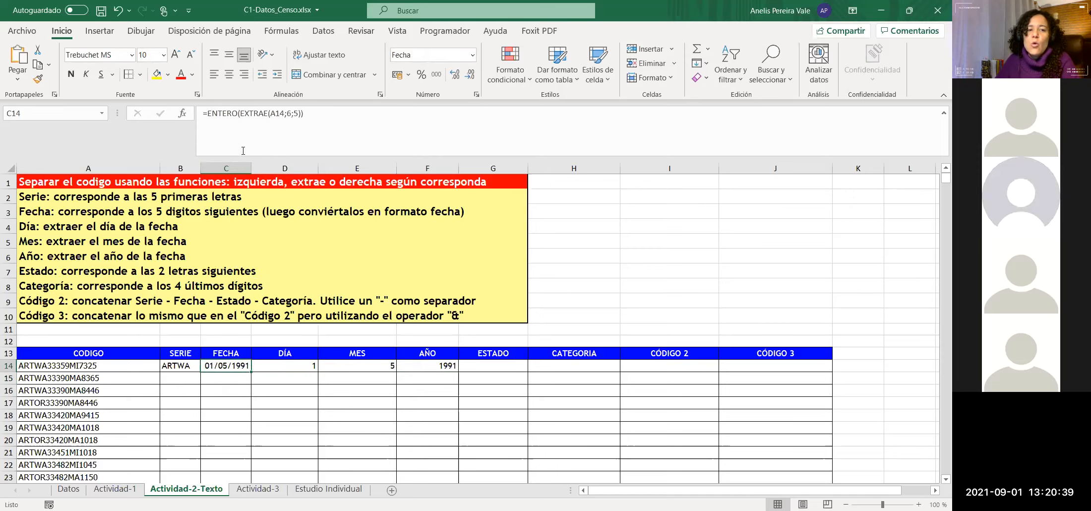
left_click_drag(242, 113, 208, 113)
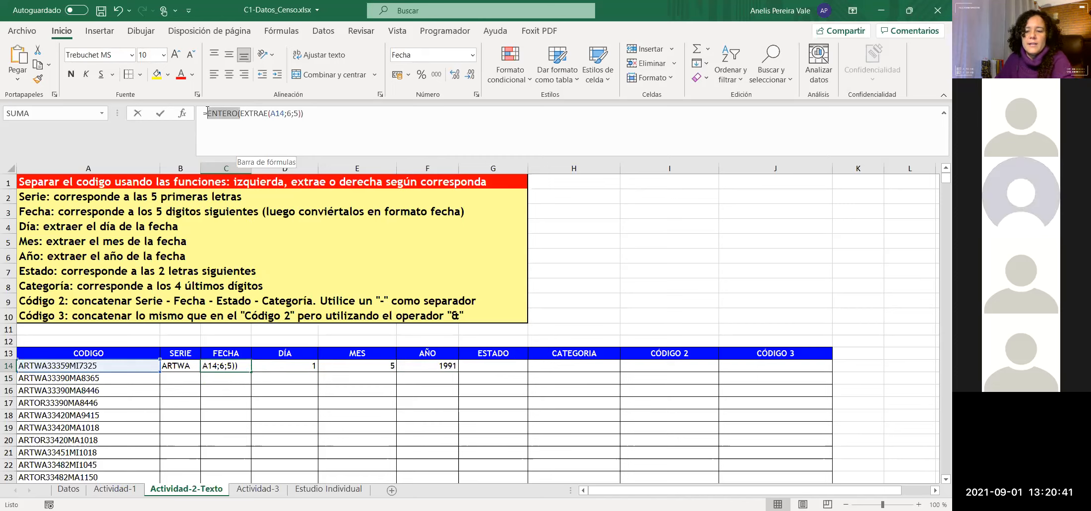
key("Delete")
left_click(276, 113)
key("BackSpace")
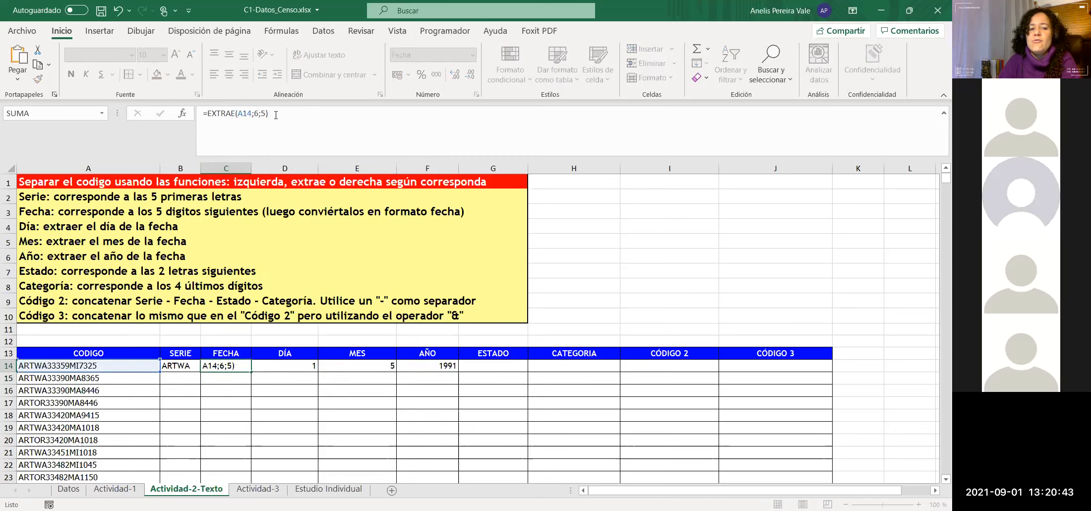
key("Return")
left_click(212, 367)
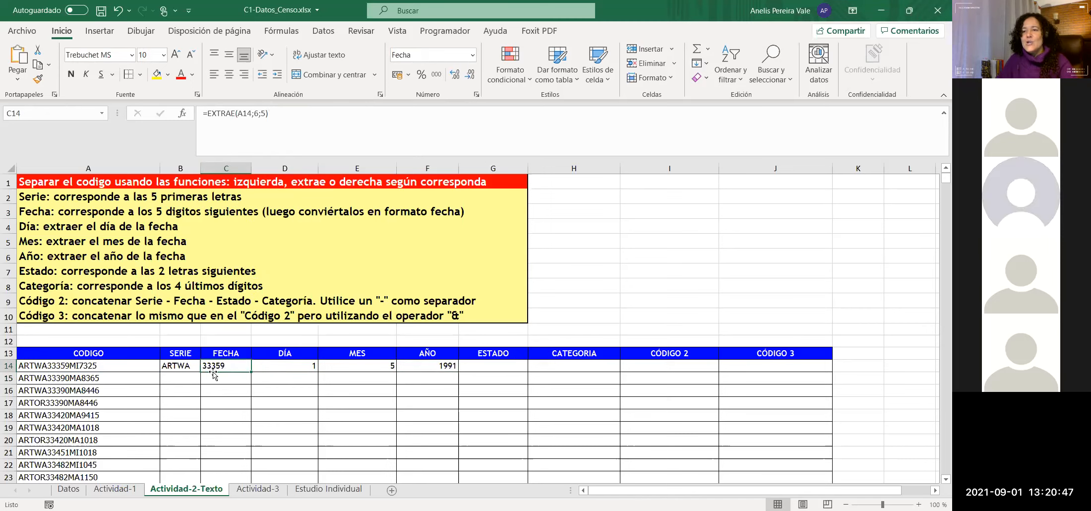
Step: Enter "33359" with its quotation marks in C15 as a text example, and compare it with the EXTRAE formula in C14
scroll(288, 382, "up", 3)
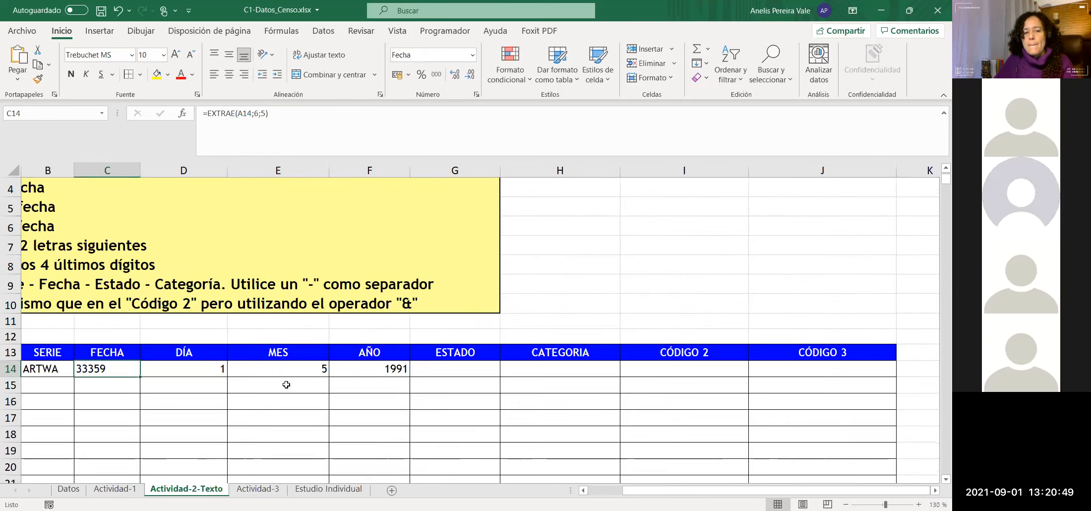
left_click_drag(699, 490, 657, 490)
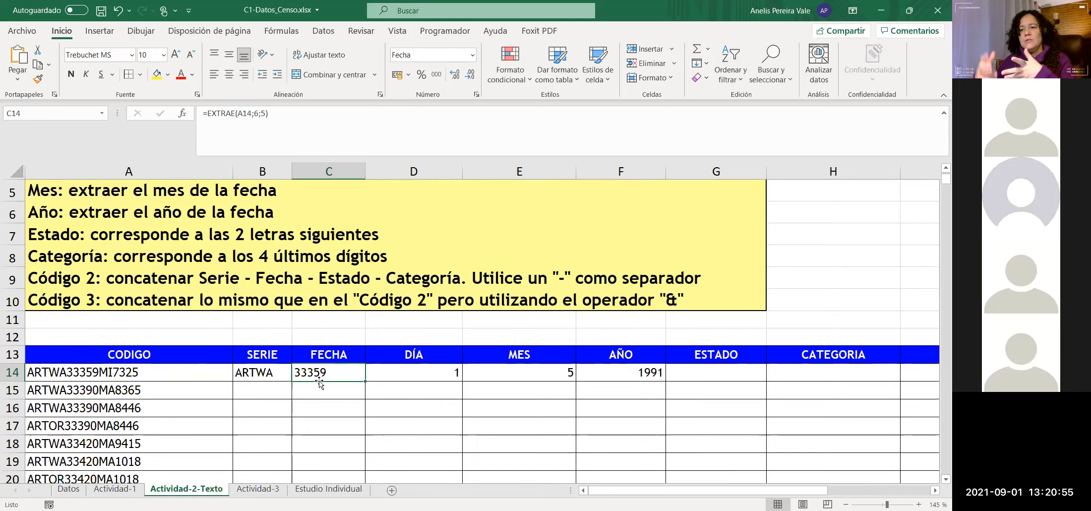
scroll(365, 367, "up", 1, "ctrl")
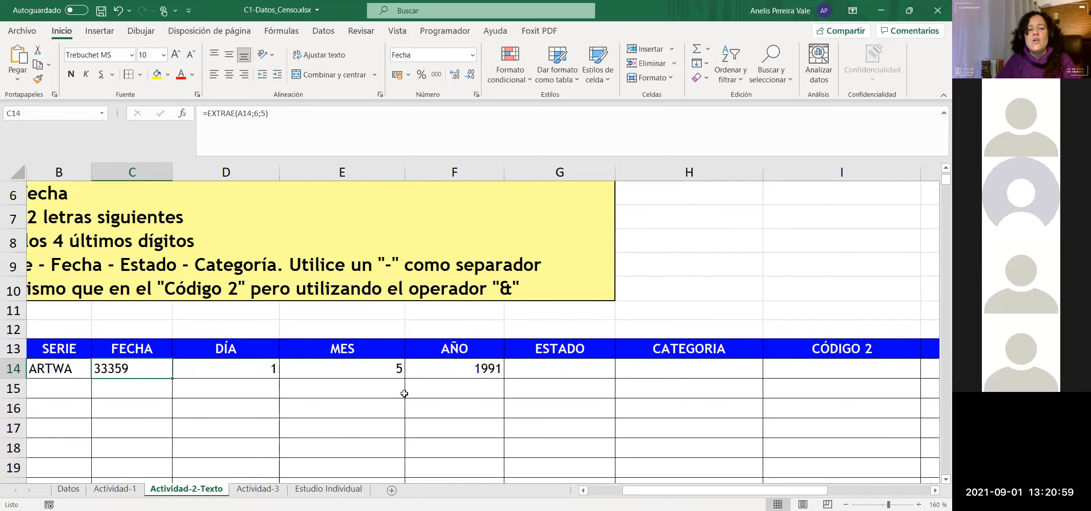
left_click(121, 390)
left_click(245, 119)
type("\"\"")
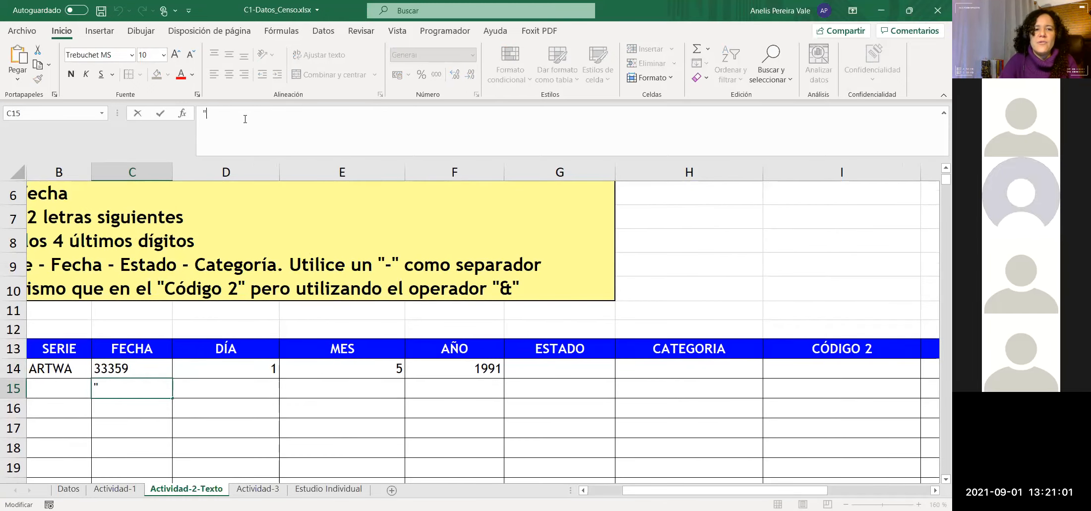
type("33359")
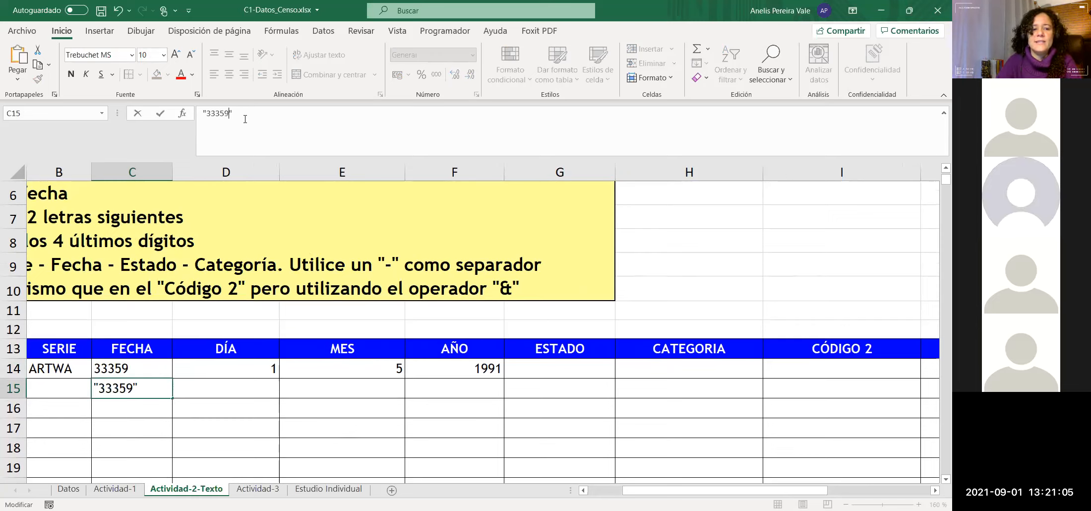
key("Return")
left_click(124, 386)
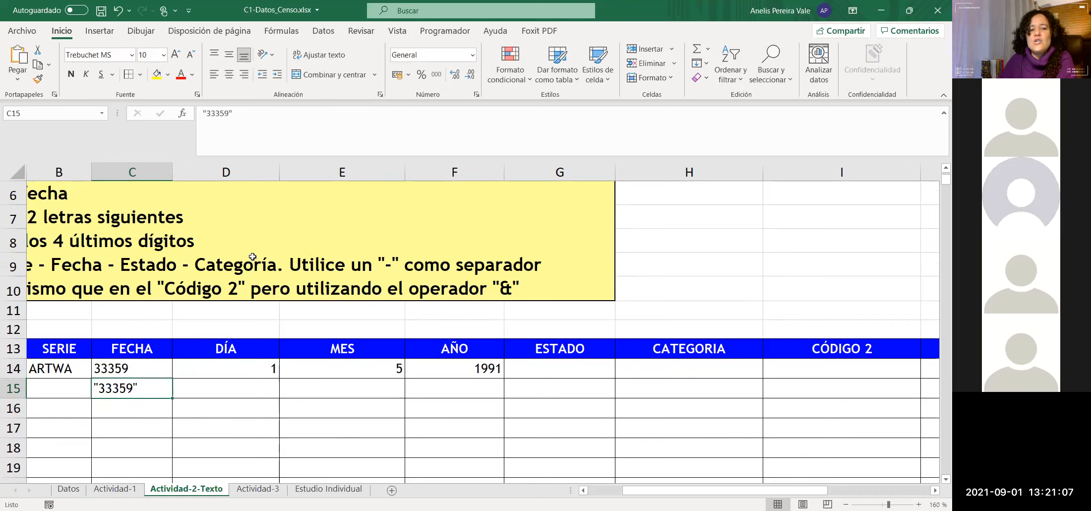
left_click_drag(235, 113, 184, 109)
key("Escape")
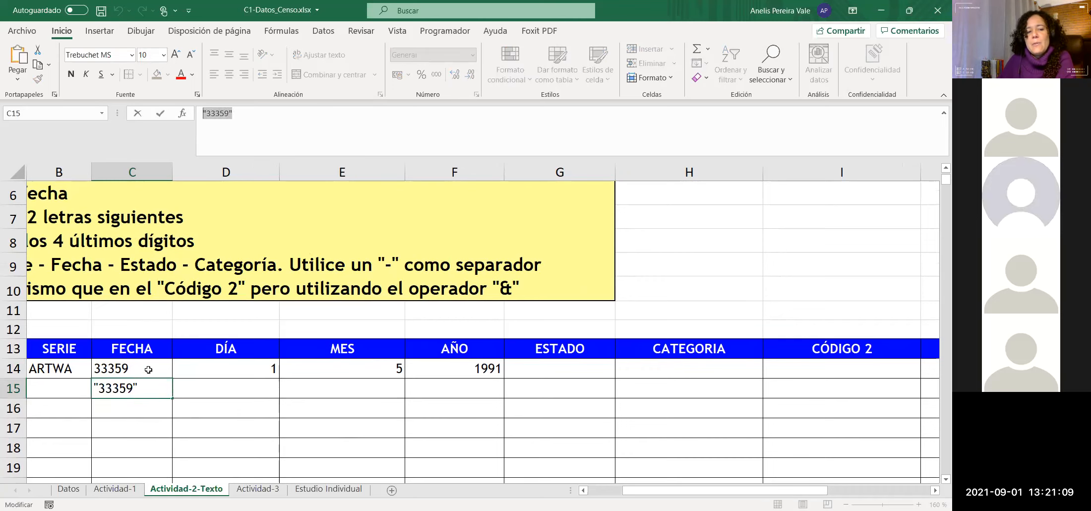
key("Up")
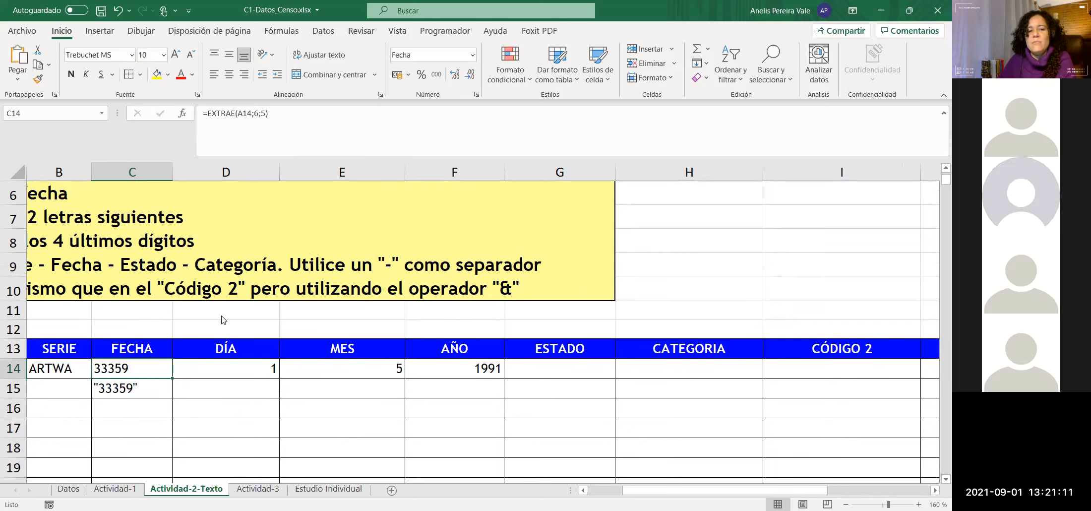
Step: Check the number format of FECHA cell C14 and compare the cell with the quoted text in C15
key("ctrl+1")
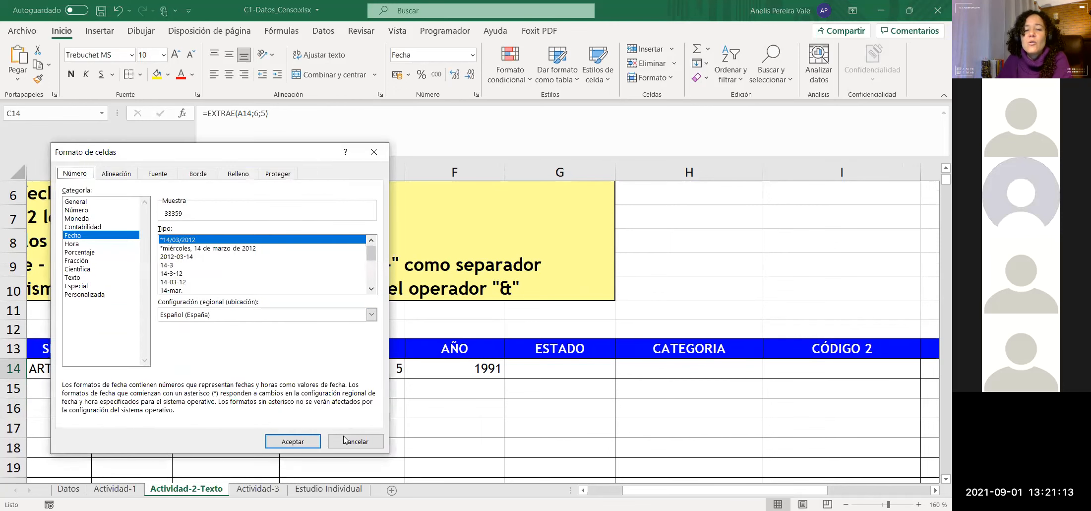
left_click(292, 441)
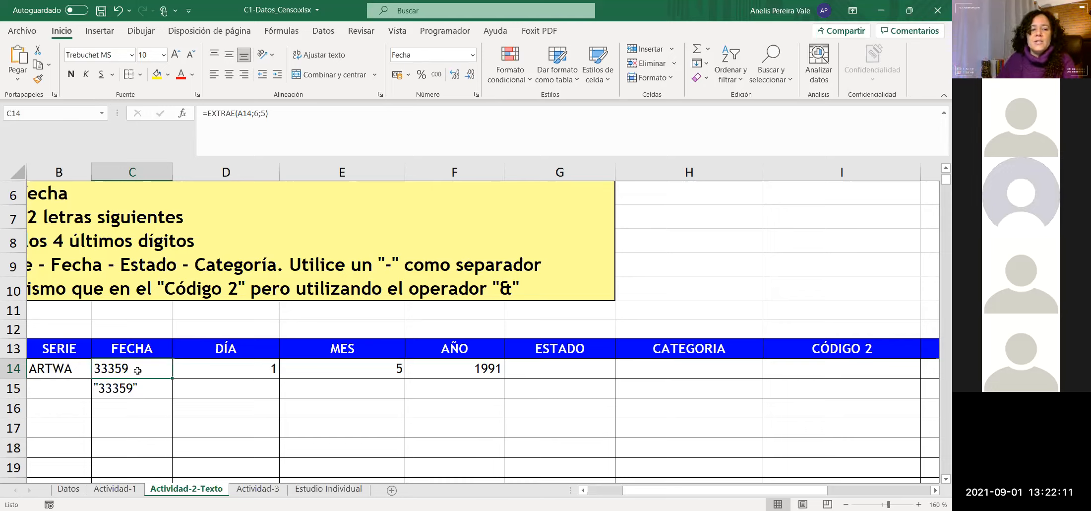
left_click(152, 389)
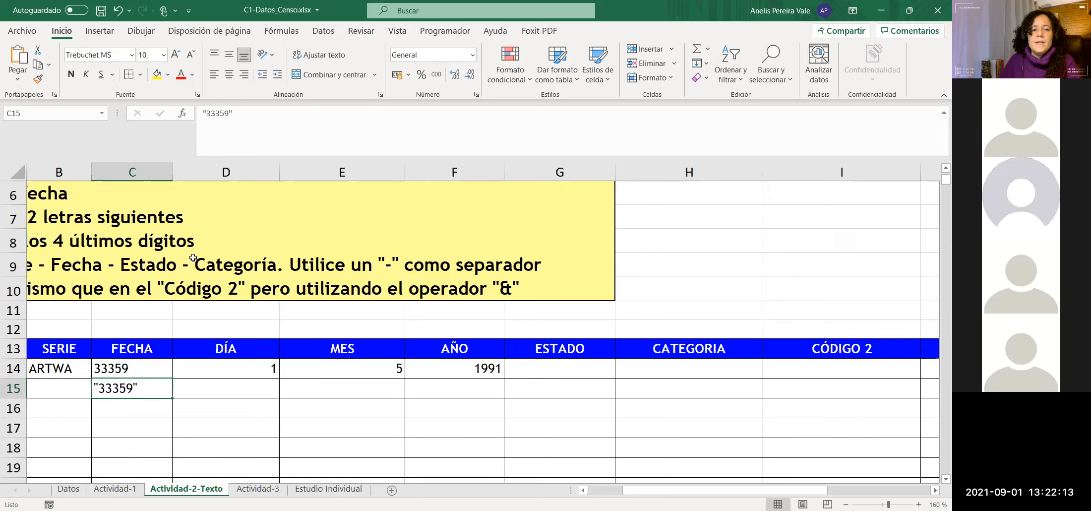
Step: Wrap the formula in FECHA cell C14 in the ENTERO function so it reads =ENTERO(EXTRAE(A14;6;5))
left_click(117, 367)
left_click_drag(207, 113, 275, 111)
key("ctrl+c")
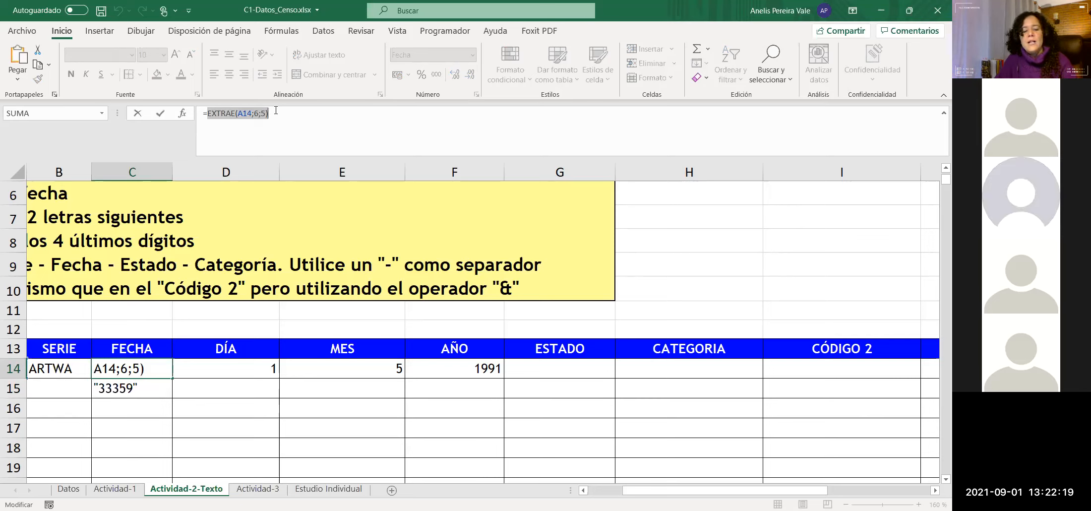
key("BackSpace")
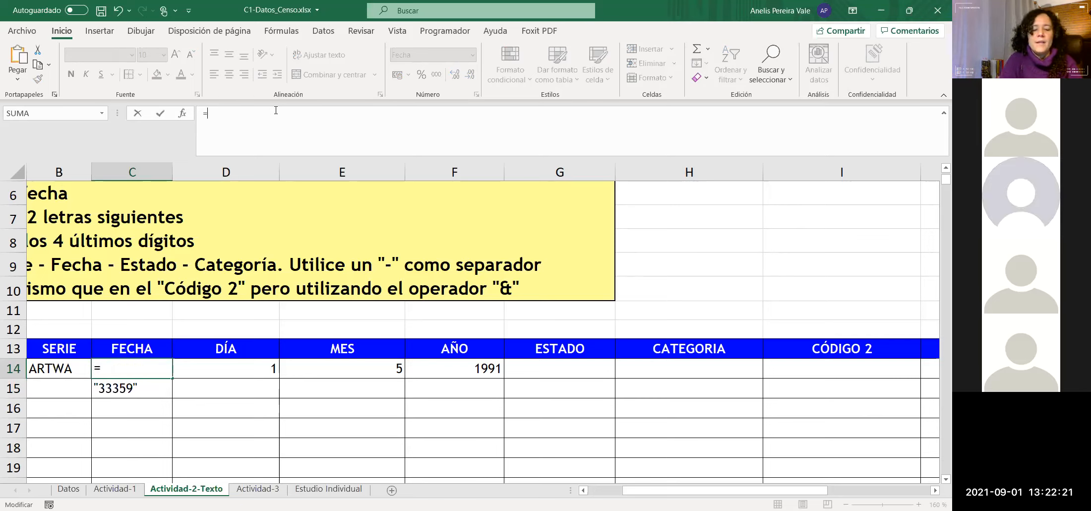
type("ent")
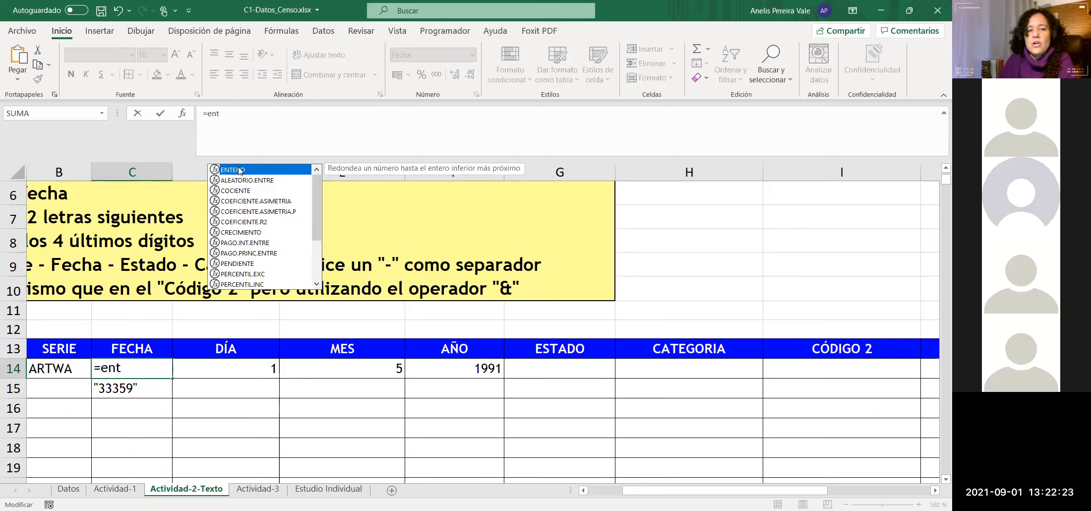
double_click(239, 170)
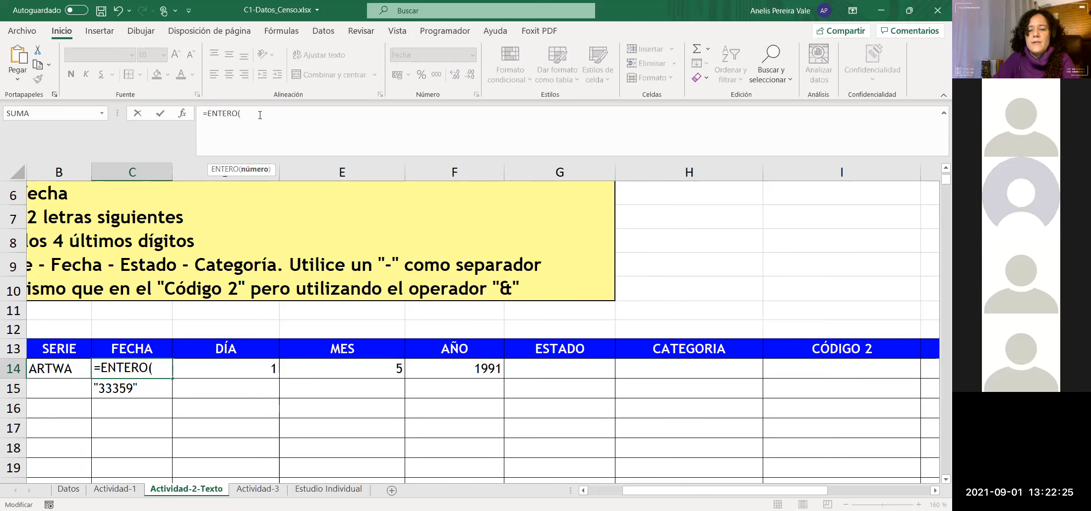
key("BackSpace")
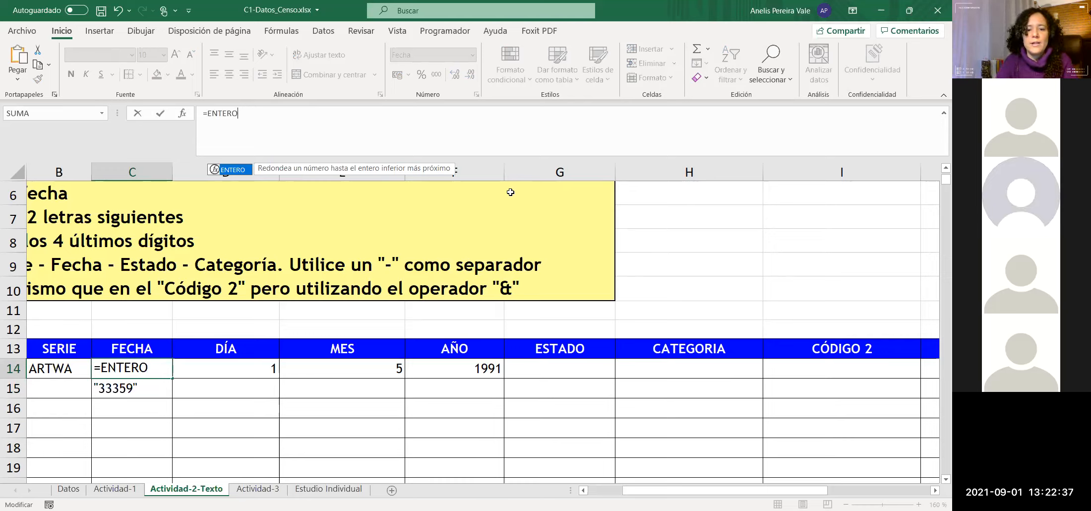
type("(")
key("ctrl+v")
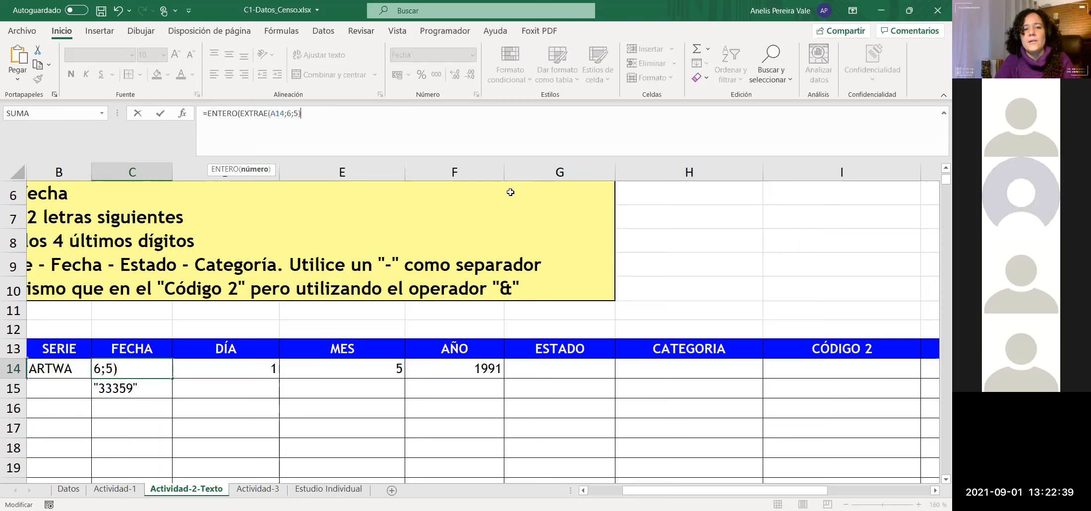
key("Return")
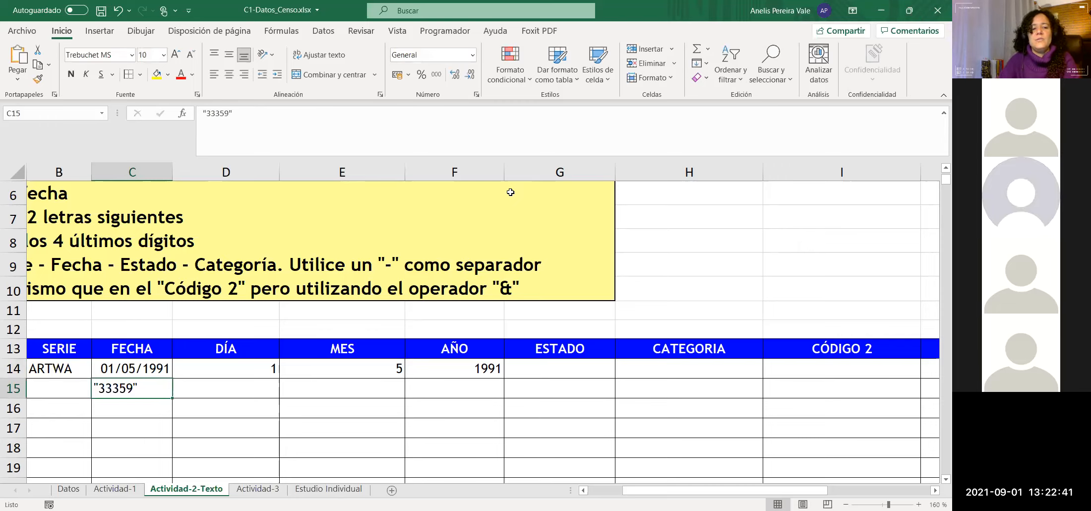
Step: Inspect the ENTERO formula in C14 and review the cell's format settings
left_click(135, 370)
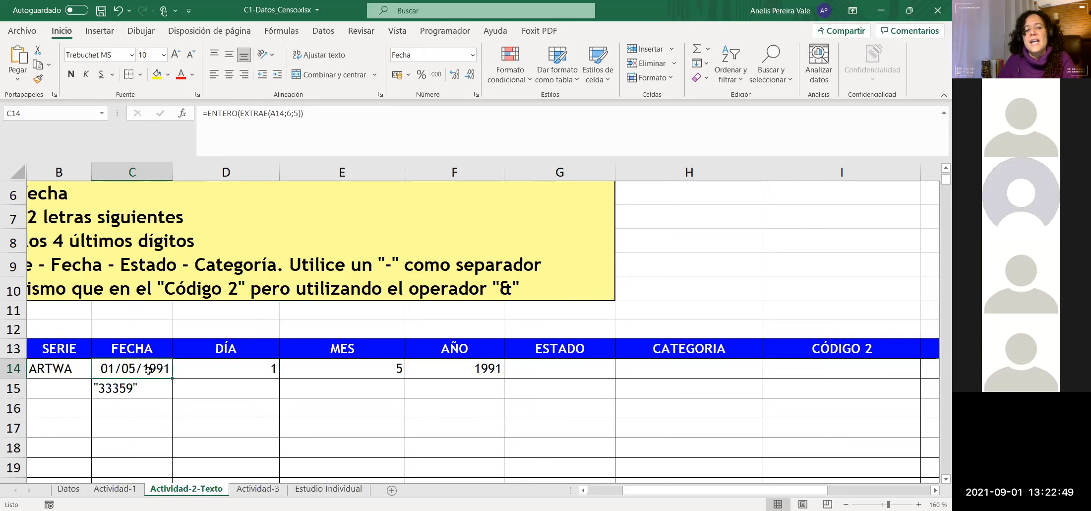
right_click(142, 370)
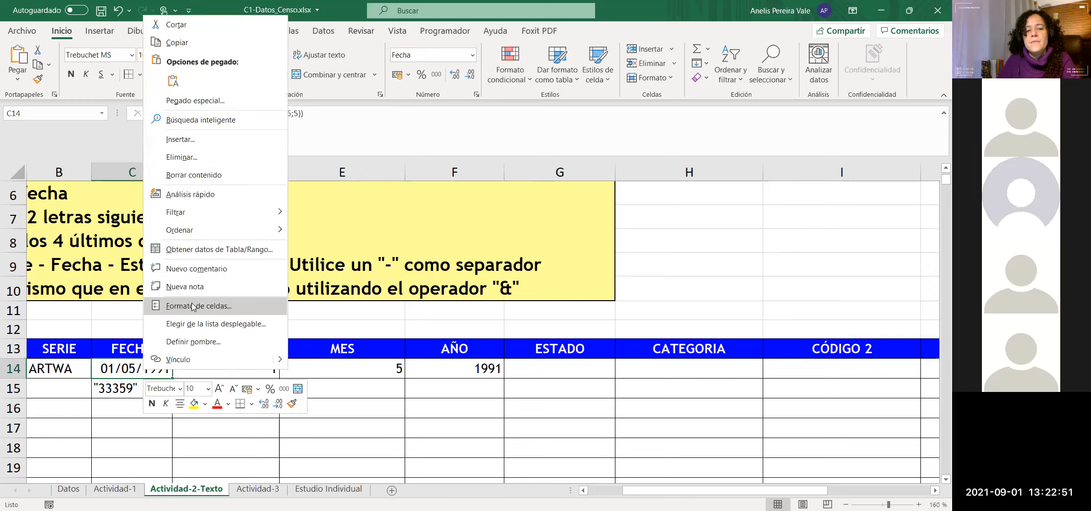
left_click(193, 306)
left_click(257, 443)
Step: Delete the quoted "33359" example text from C15
left_click(144, 393)
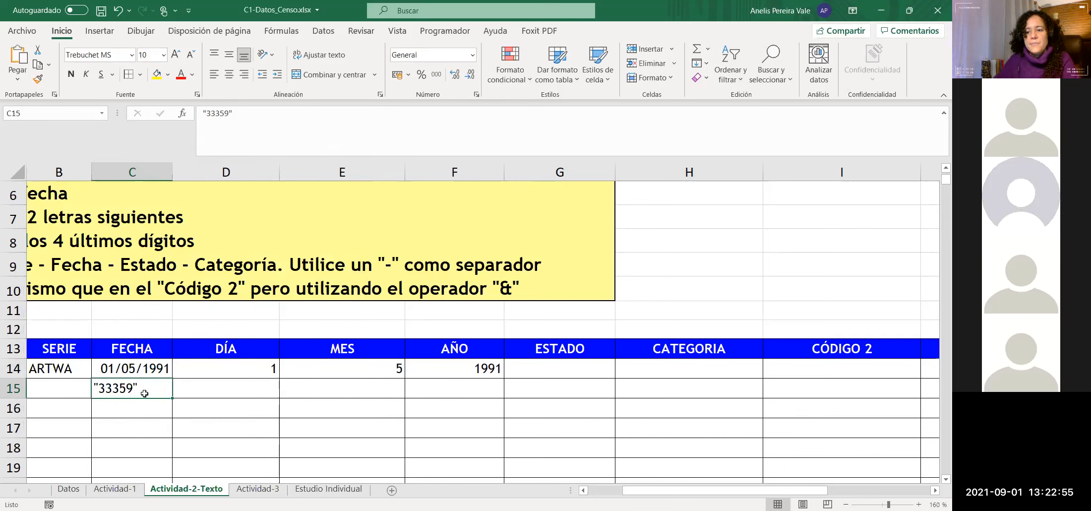
key("Delete")
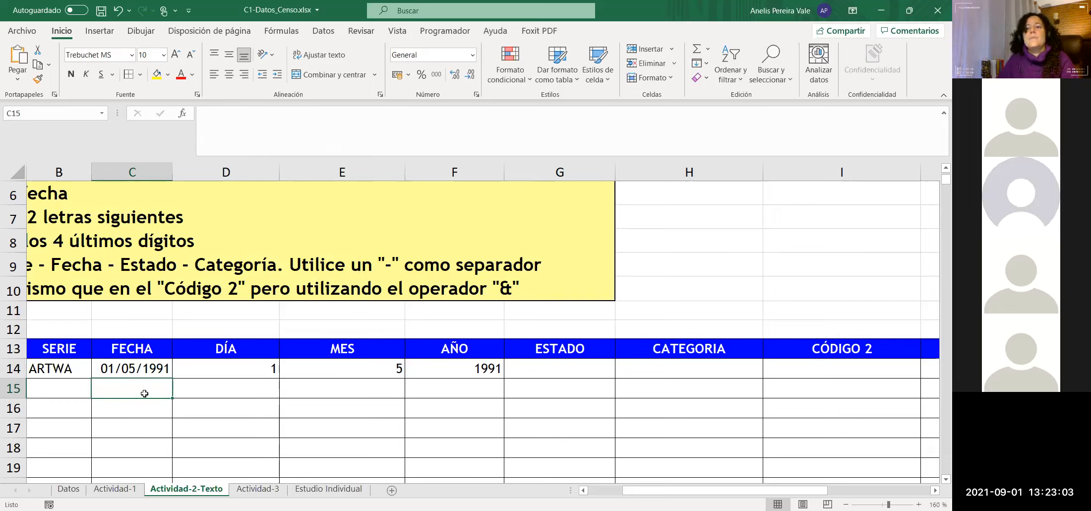
left_click(466, 265)
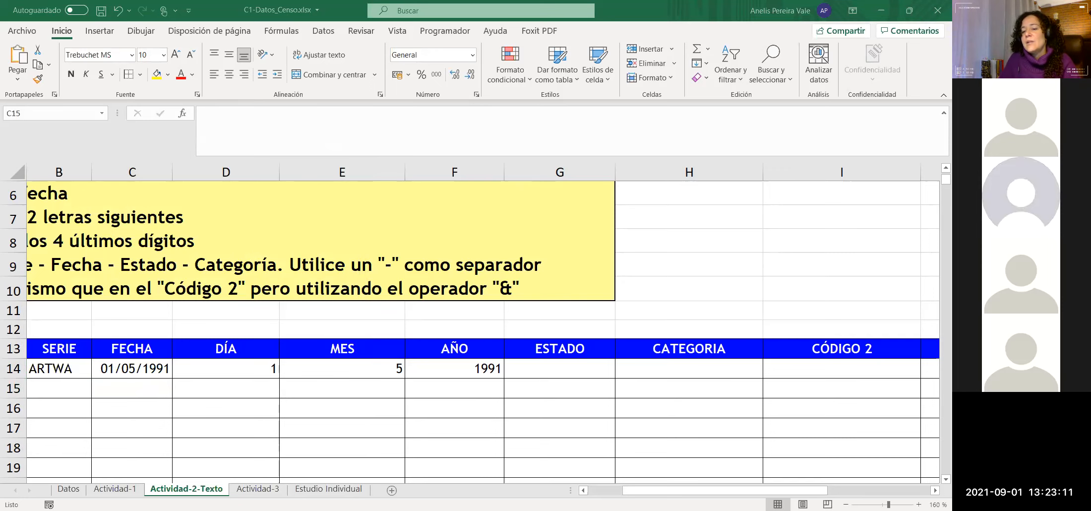
Step: Consult the formula in C14, and enter =EXTRAE(A14;12;2) in ESTADO cell G14 to extract the two state letters
scroll(470, 322, "down", 5, "ctrl")
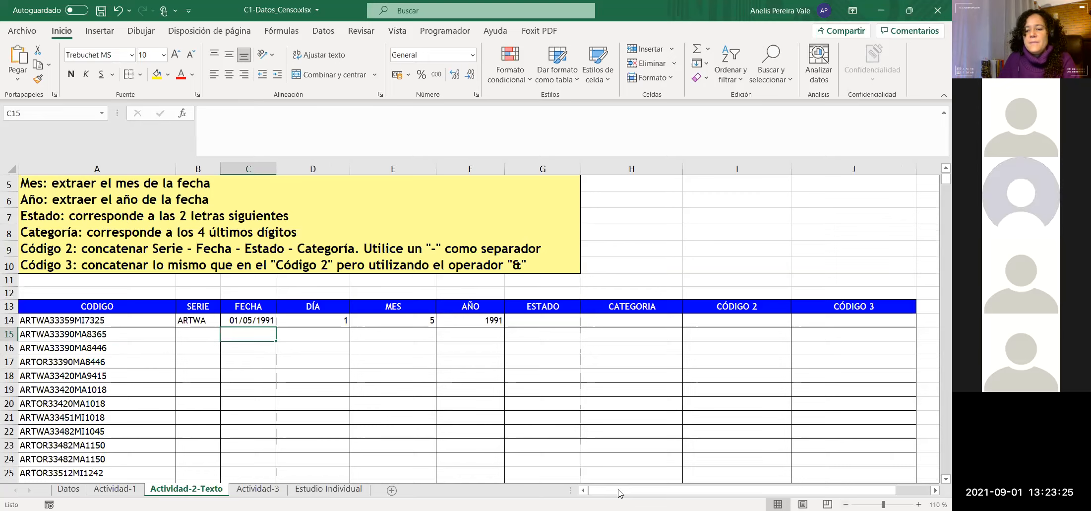
scroll(620, 494, "right", 1)
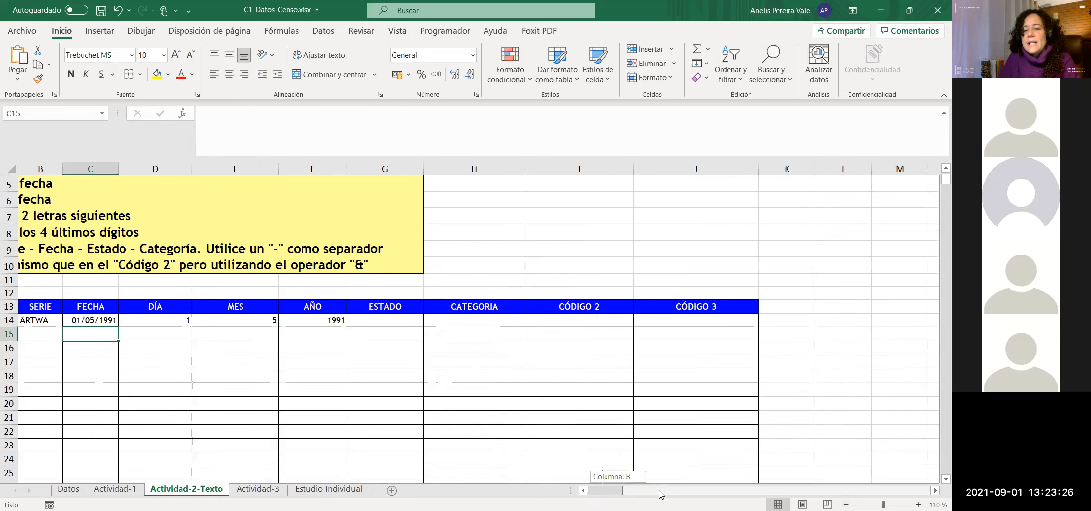
left_click(362, 318)
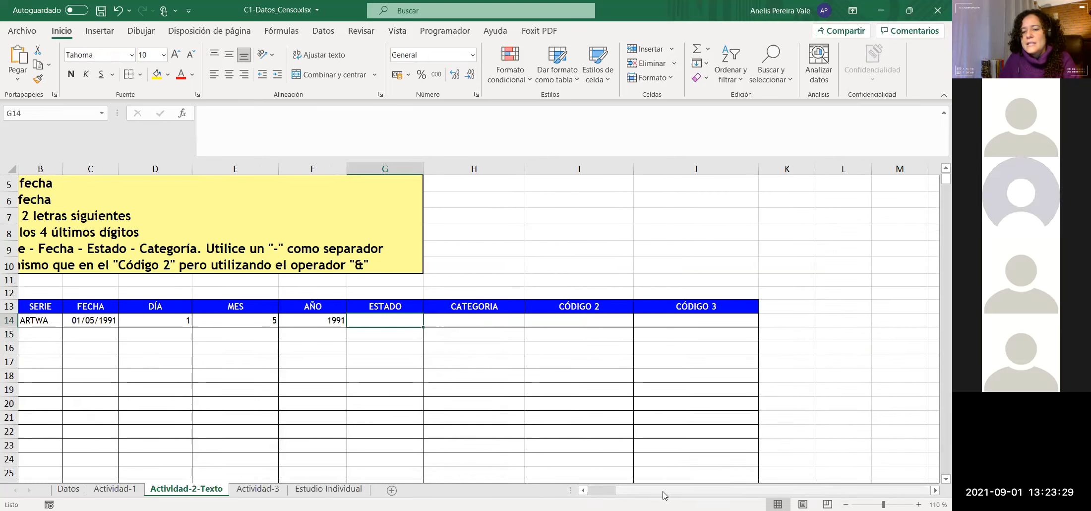
left_click_drag(663, 493, 608, 491)
scroll(600, 296, "up", 2)
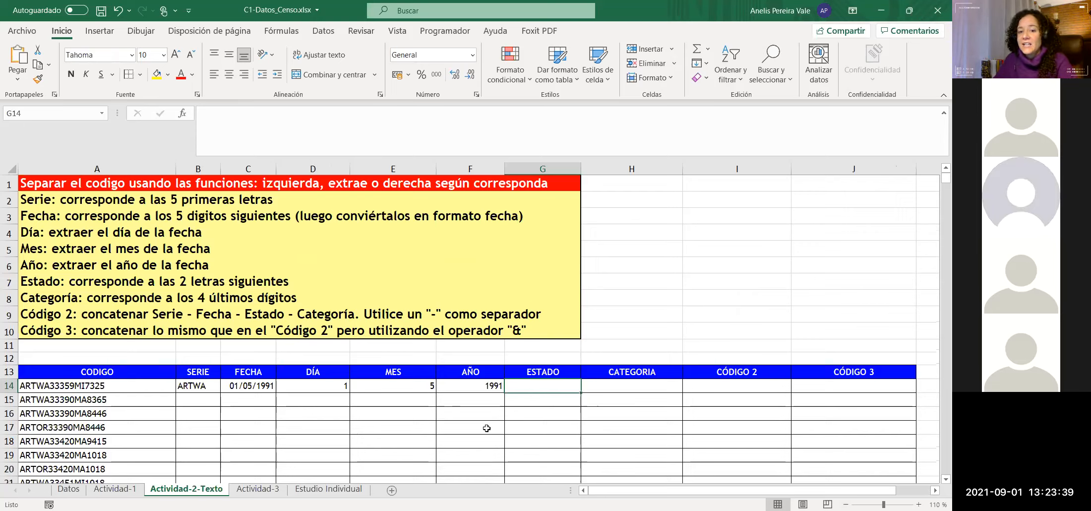
left_click(255, 387)
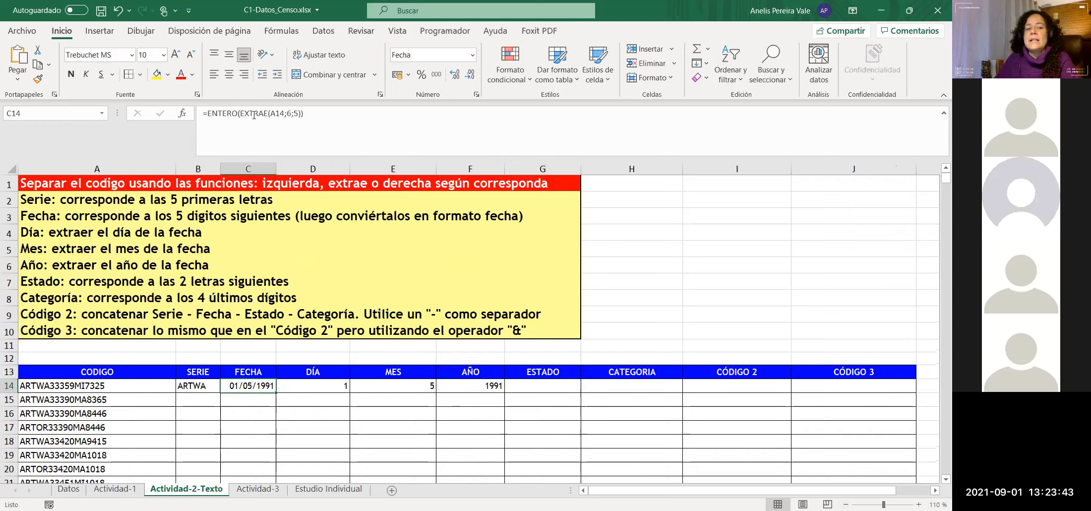
left_click(530, 383)
left_click(245, 114)
type("=")
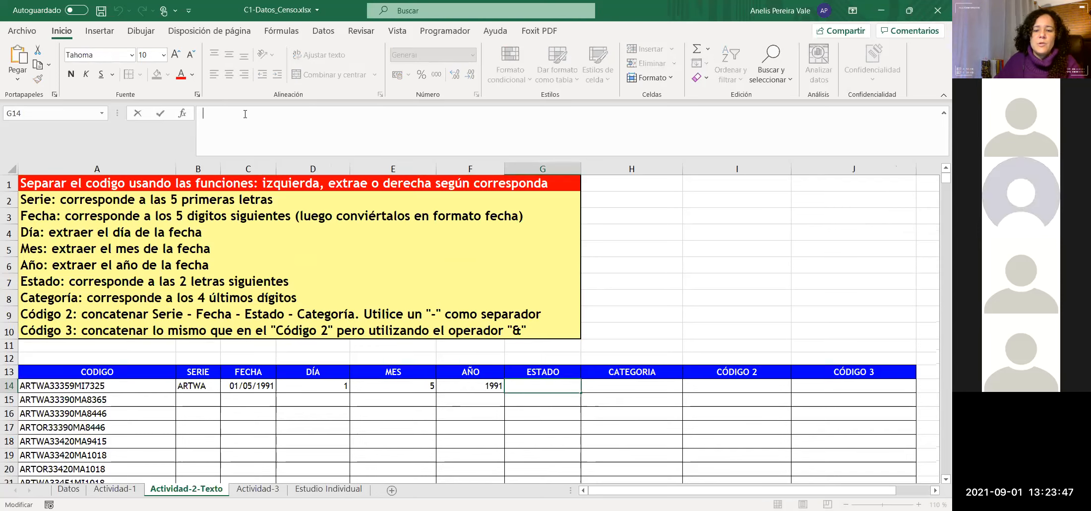
type("extrae")
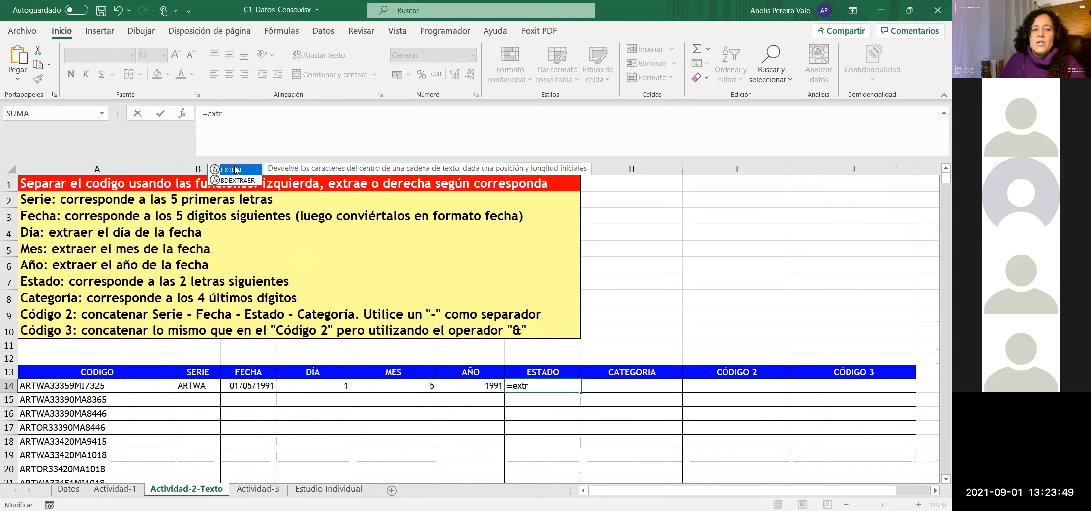
key("Tab")
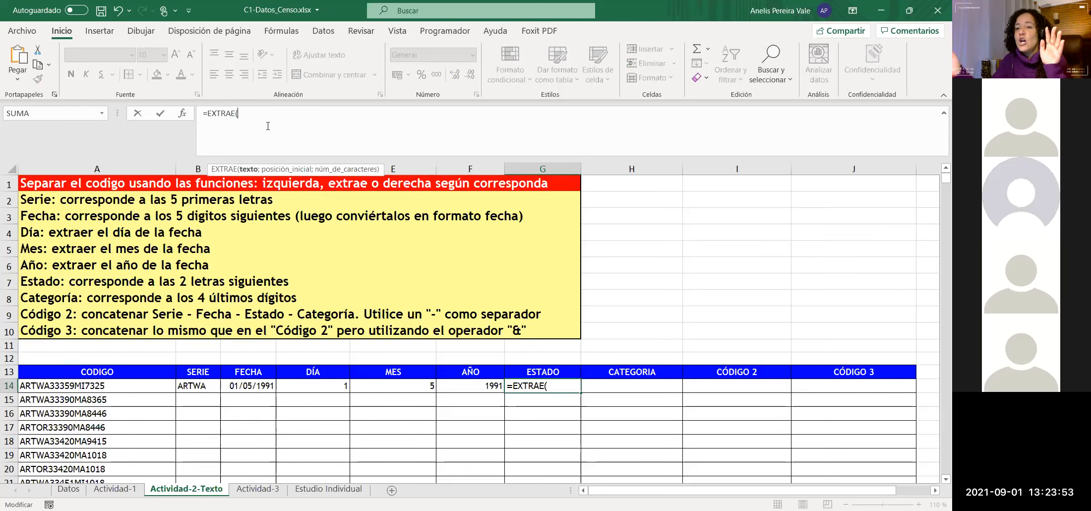
type("12")
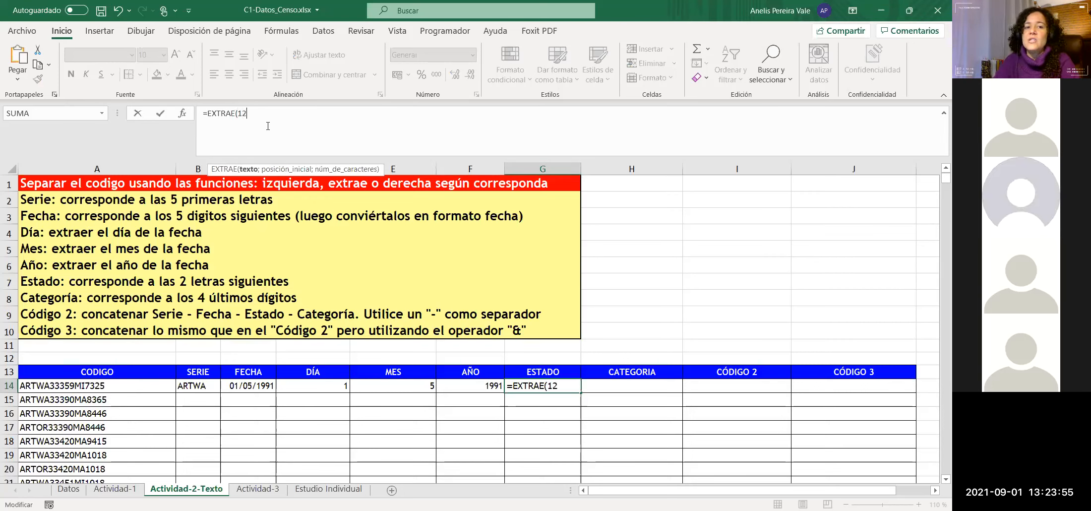
key("BackSpace")
key("BackSpace")
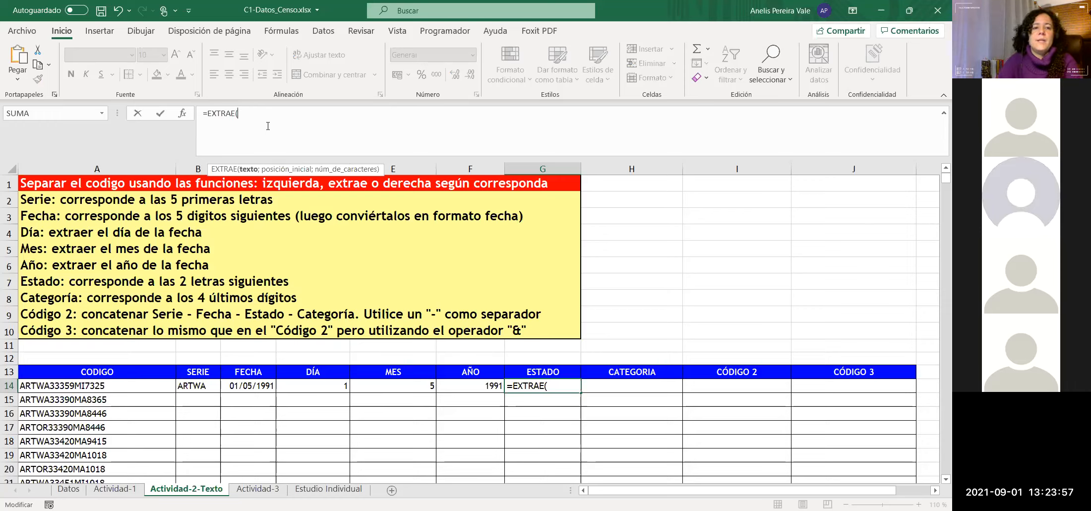
left_click(137, 384)
type(";12")
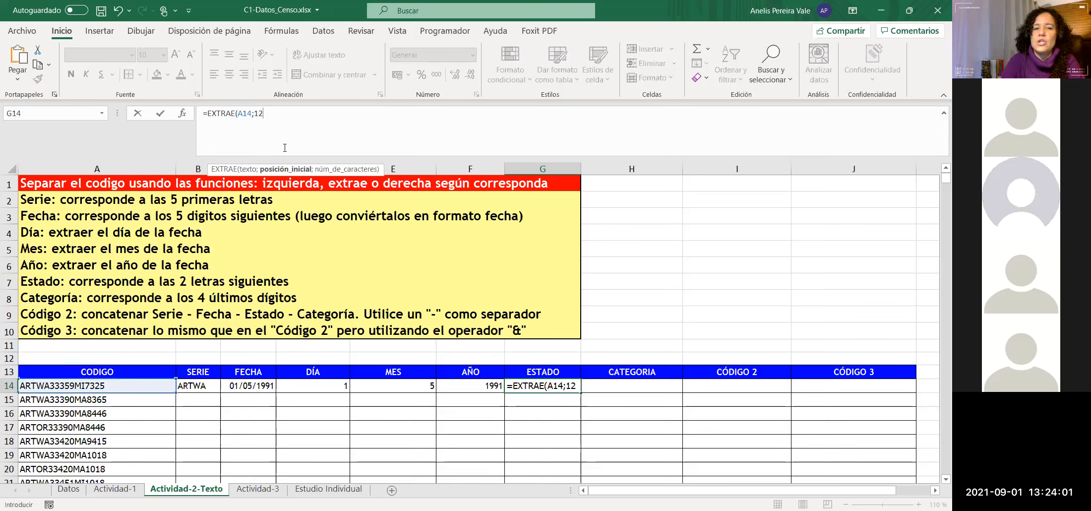
type(";2")
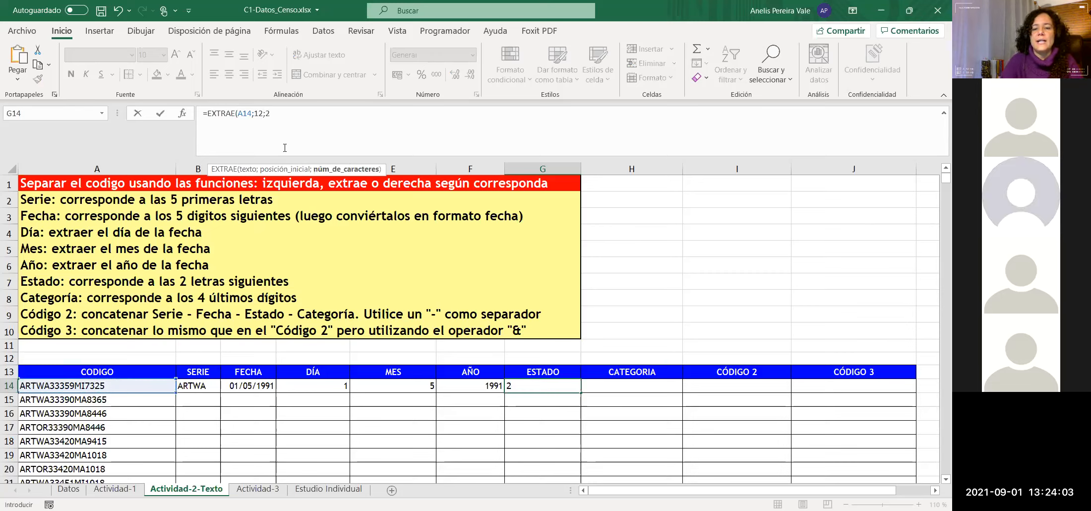
key("Return")
Step: Correct the starting position in G14 to 11 so the formula reads =EXTRAE(A14;11;2)
left_click(515, 387)
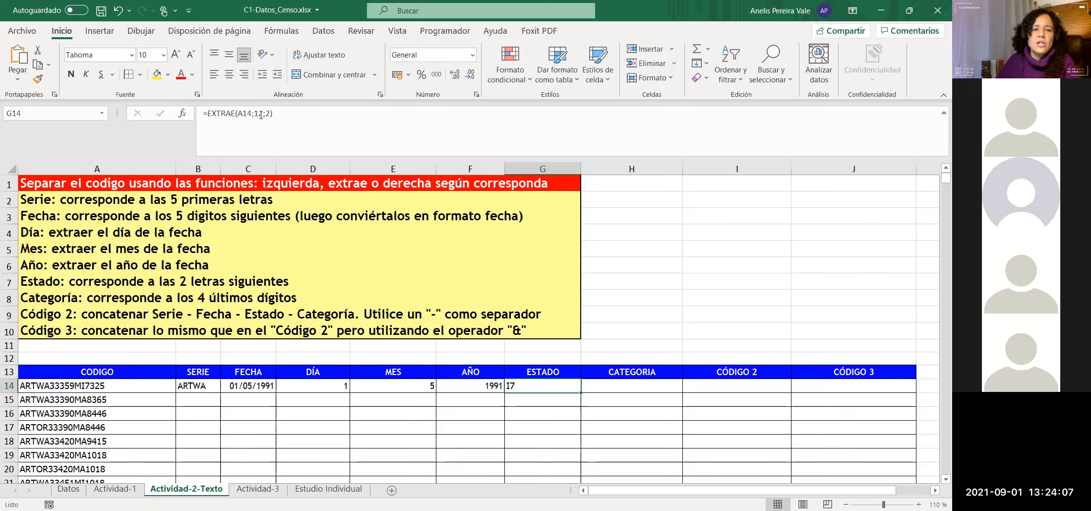
left_click(278, 110)
key("Left")
key("Left")
key("Left")
key("BackSpace")
type("1")
key("Return")
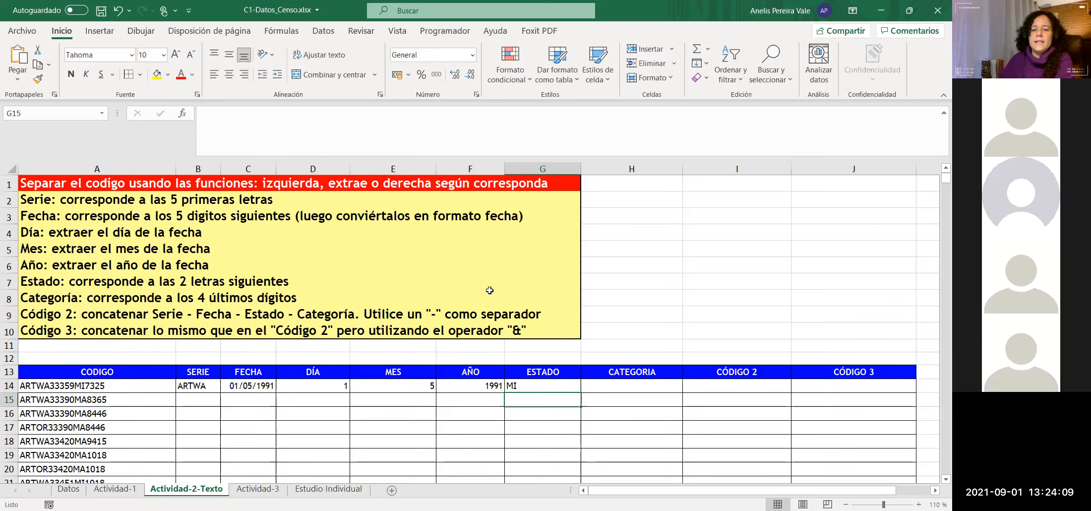
key("Up")
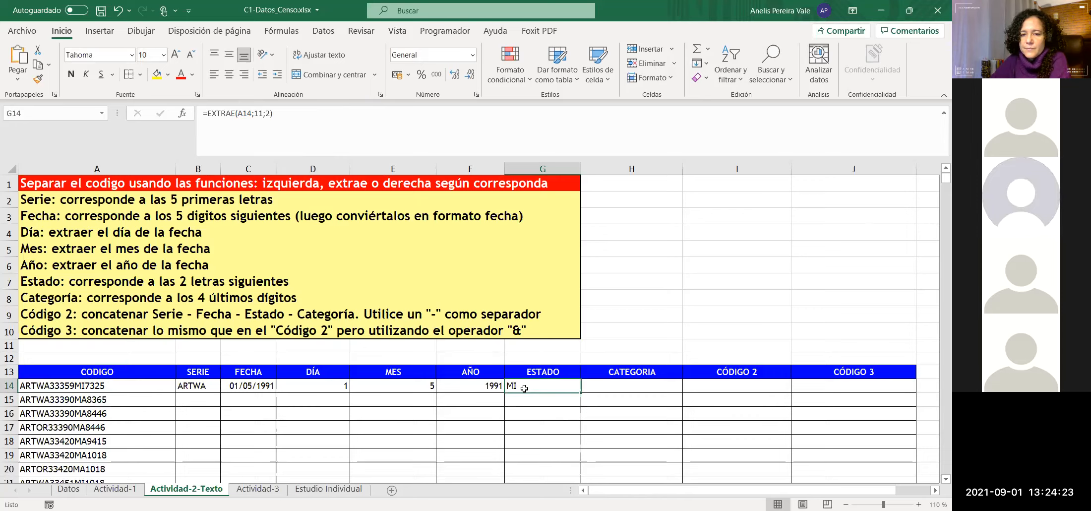
Step: Enter =DERECHA(A14;4) in CATEGORIA cell H14 to extract the last four digits of the code
left_click(611, 387)
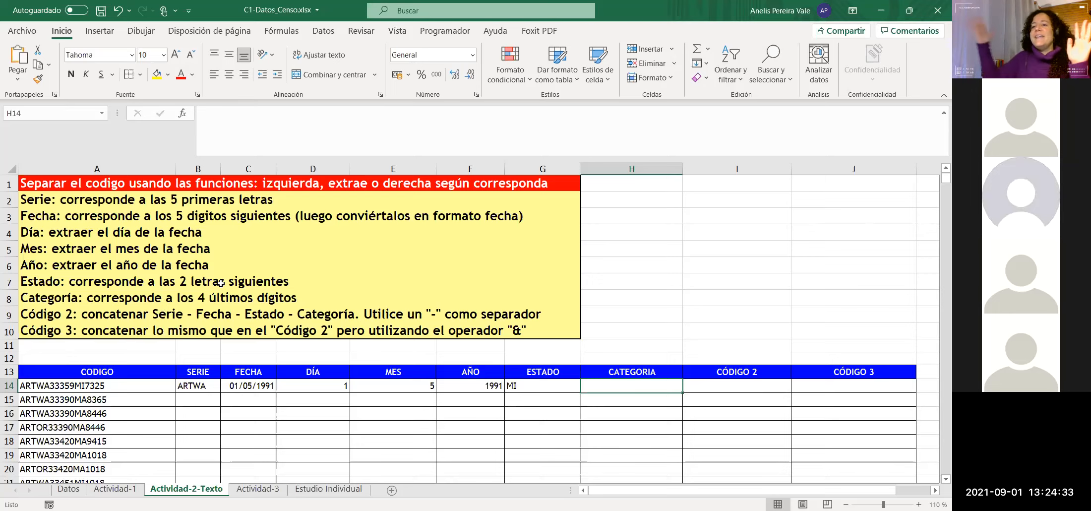
left_click(222, 131)
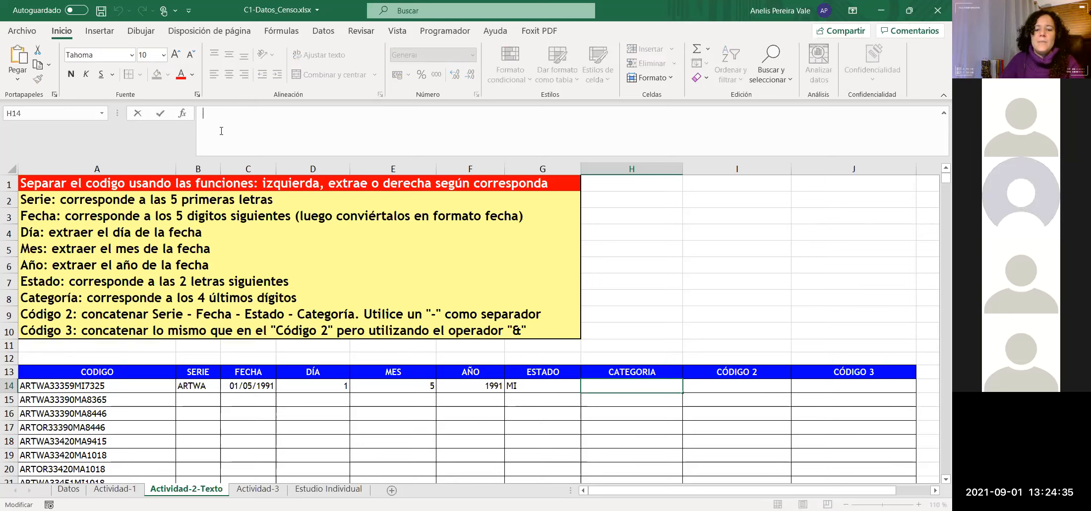
type("=der")
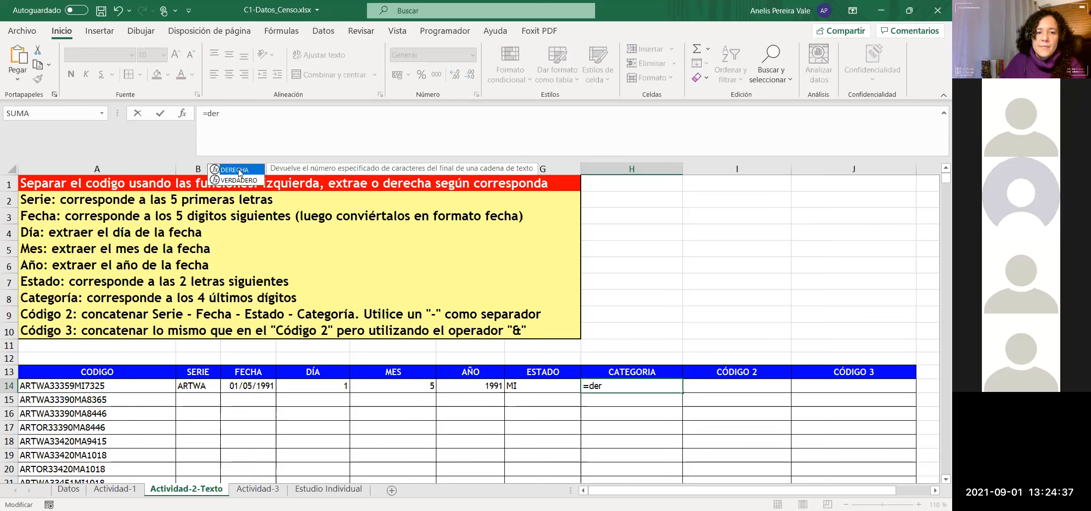
key("Tab")
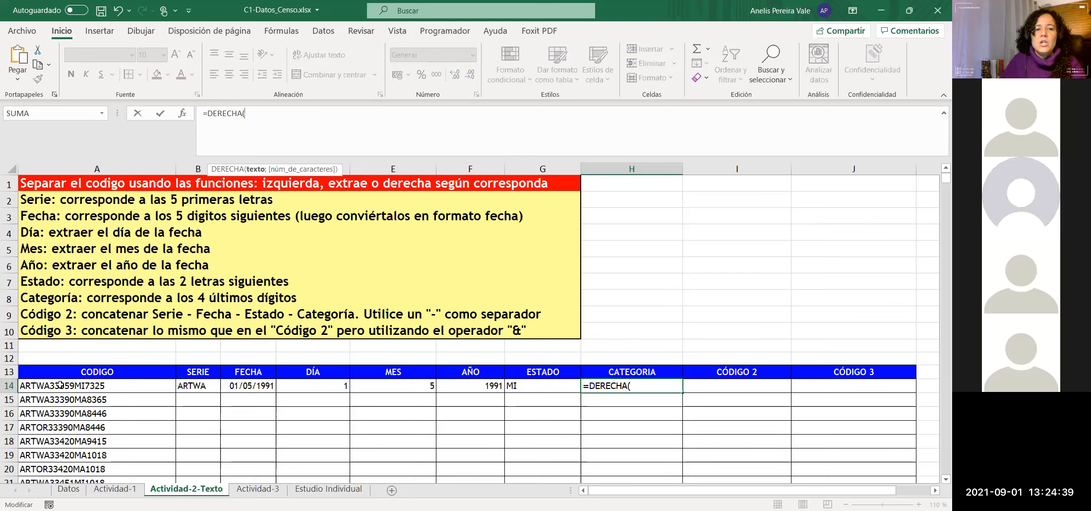
left_click(59, 385)
type(";4")
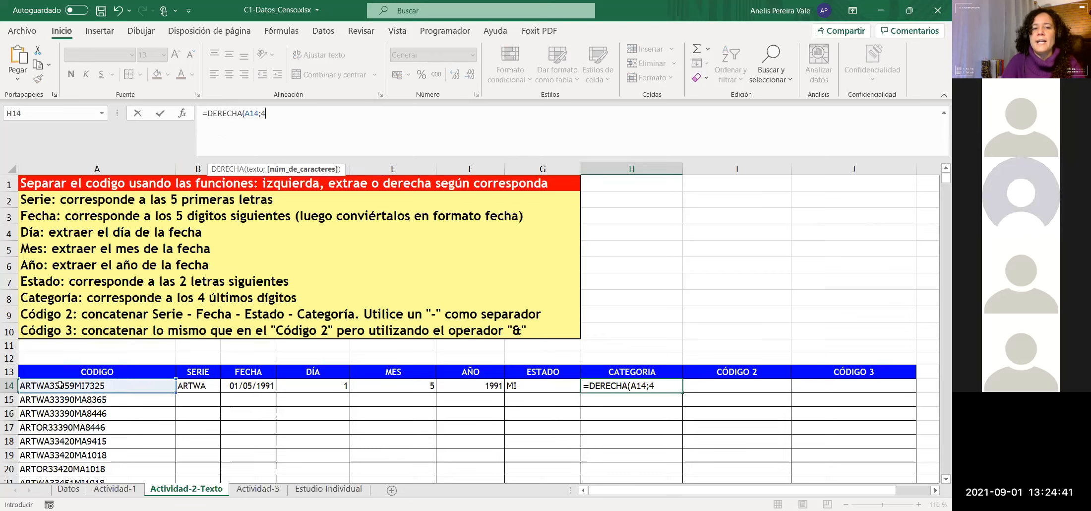
key("Return")
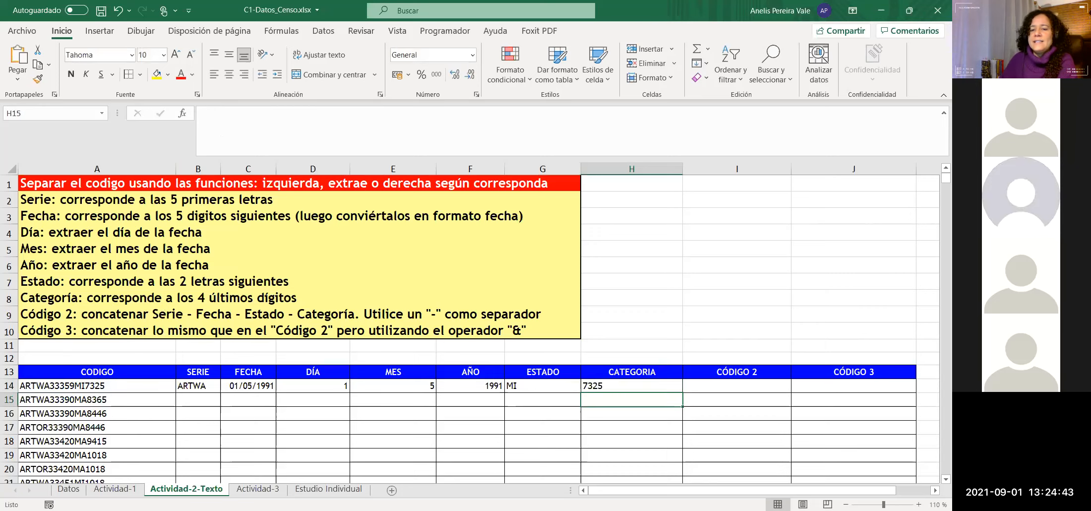
left_click(613, 382)
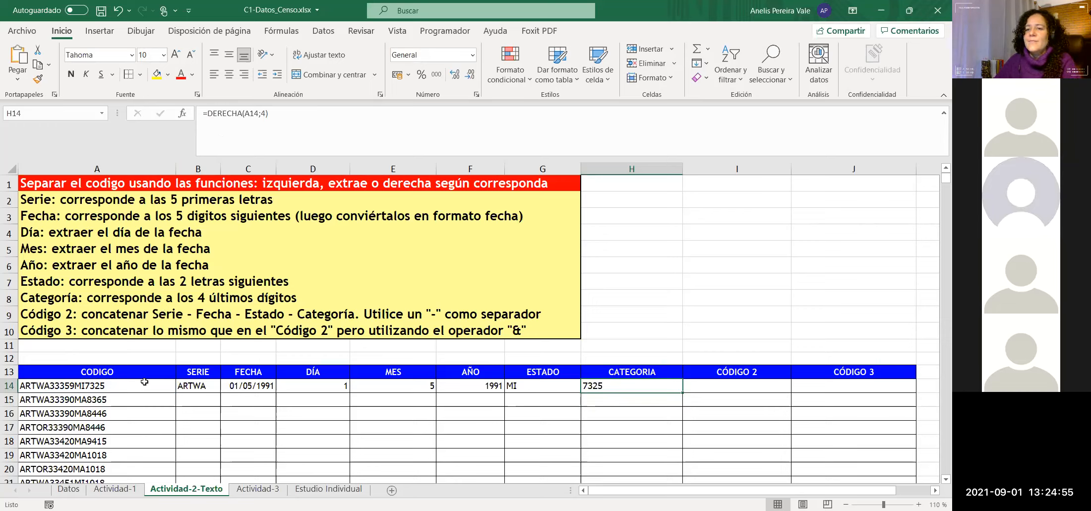
Step: Begin a CONCATENAR formula in CÓDIGO 2 cell I14 with the serie in B14 followed by a "-" separator
left_click(711, 389)
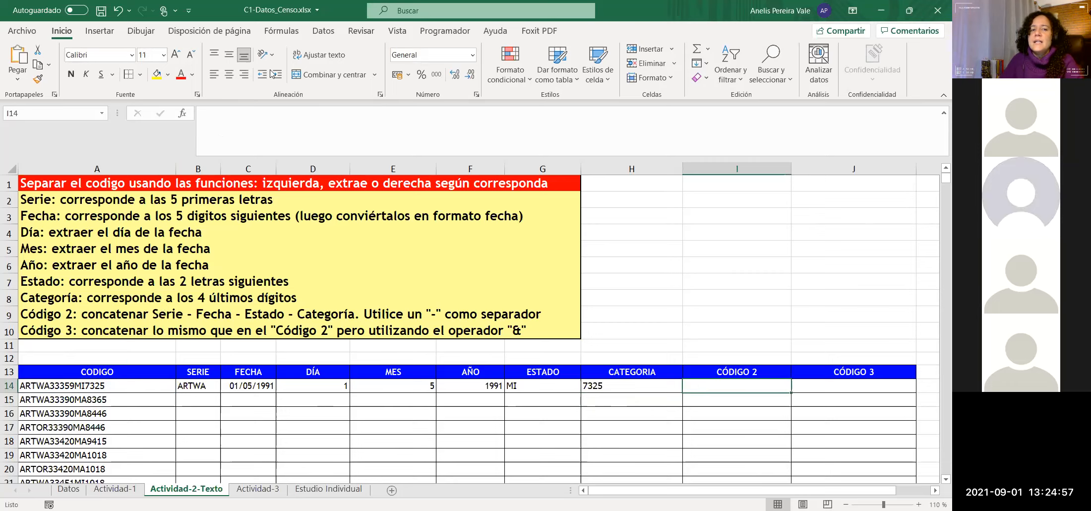
left_click(210, 119)
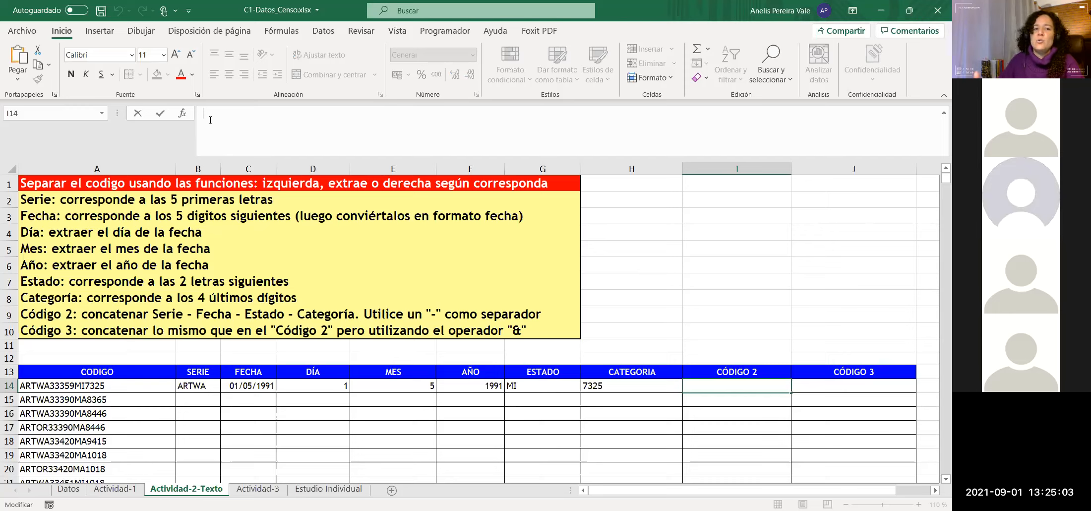
type("=C")
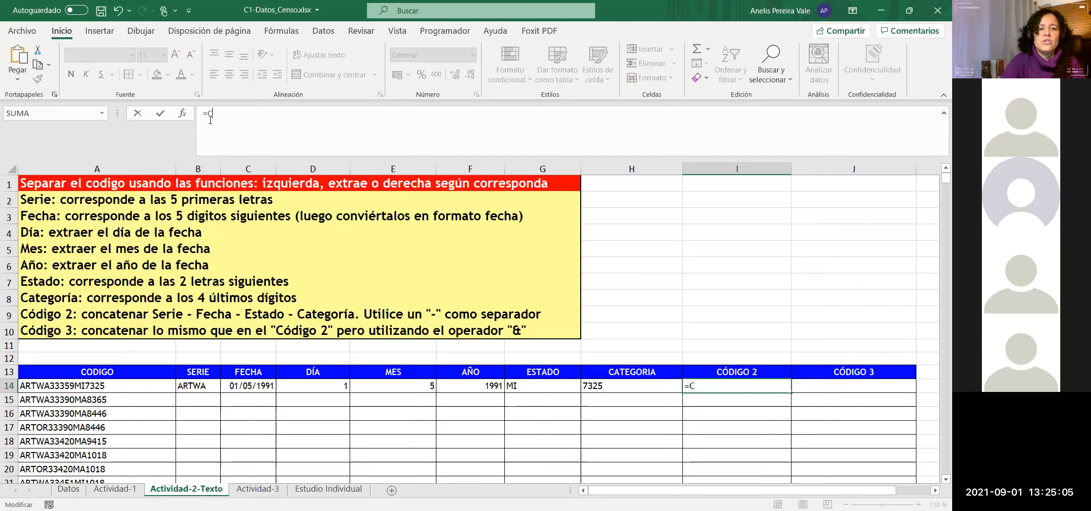
type("On")
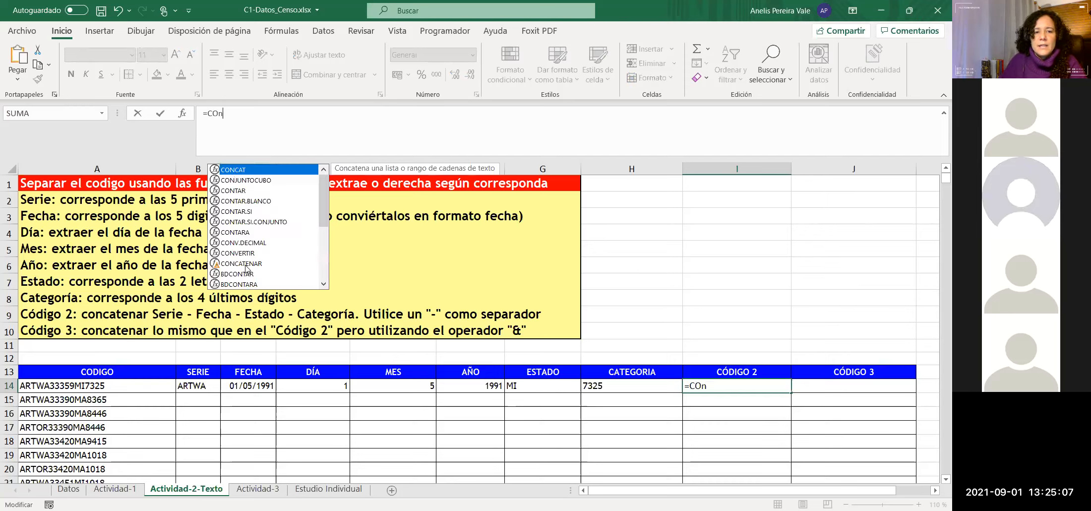
left_click(234, 265)
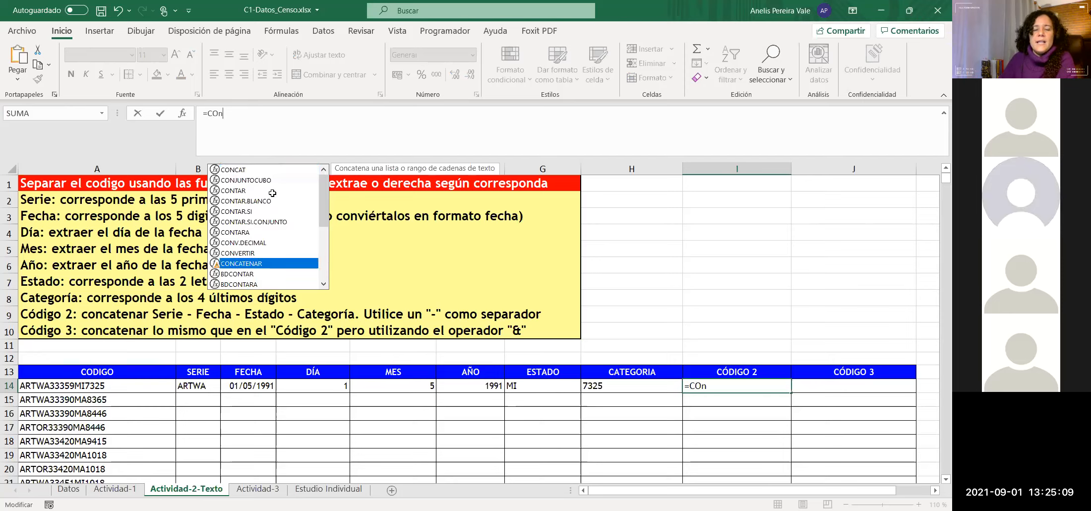
key("Tab")
left_click(190, 380)
type(";\"\"")
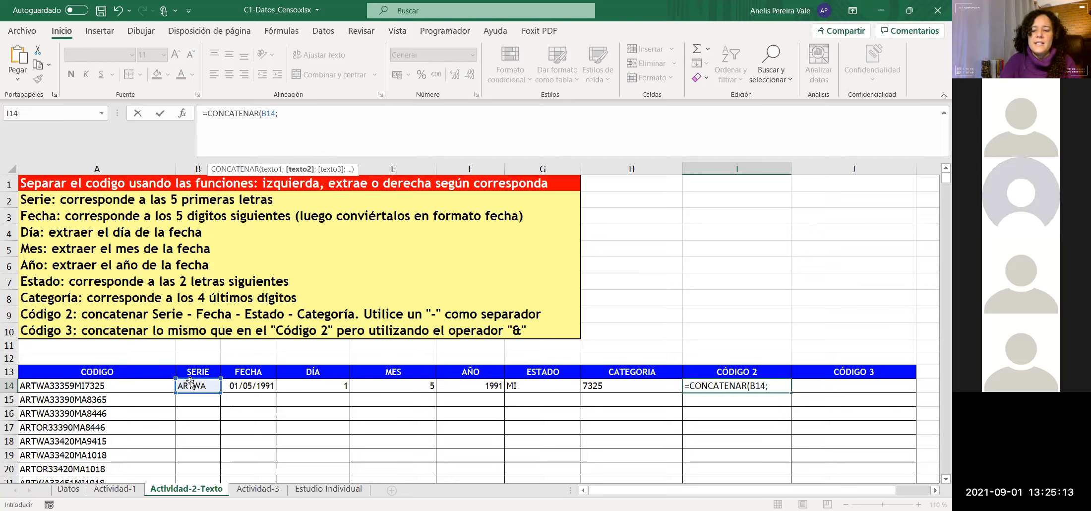
left_click(280, 114)
type("-")
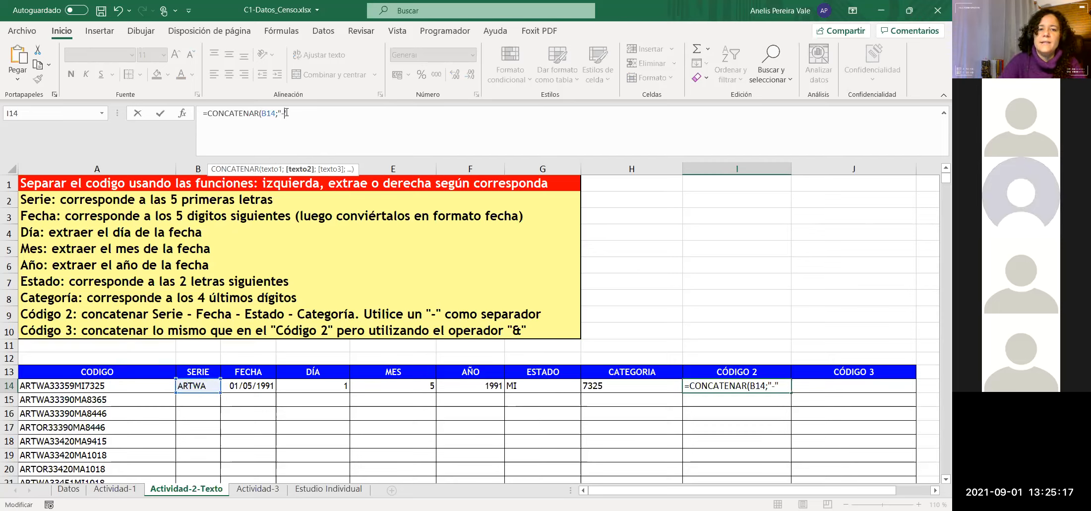
key("Right")
type(";")
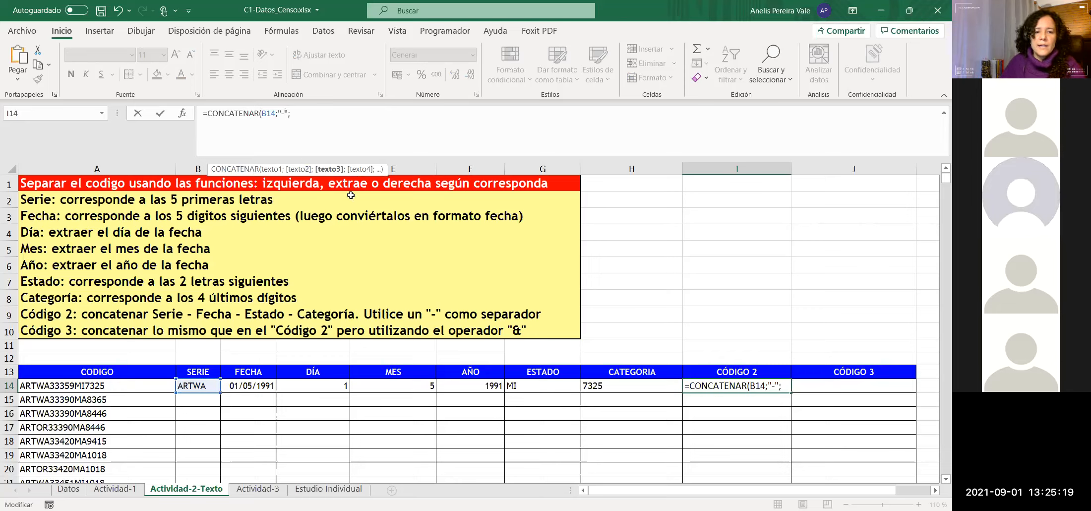
Step: Add the fecha from C14 and another "-" separator to the CONCATENAR formula in I14
left_click(253, 389)
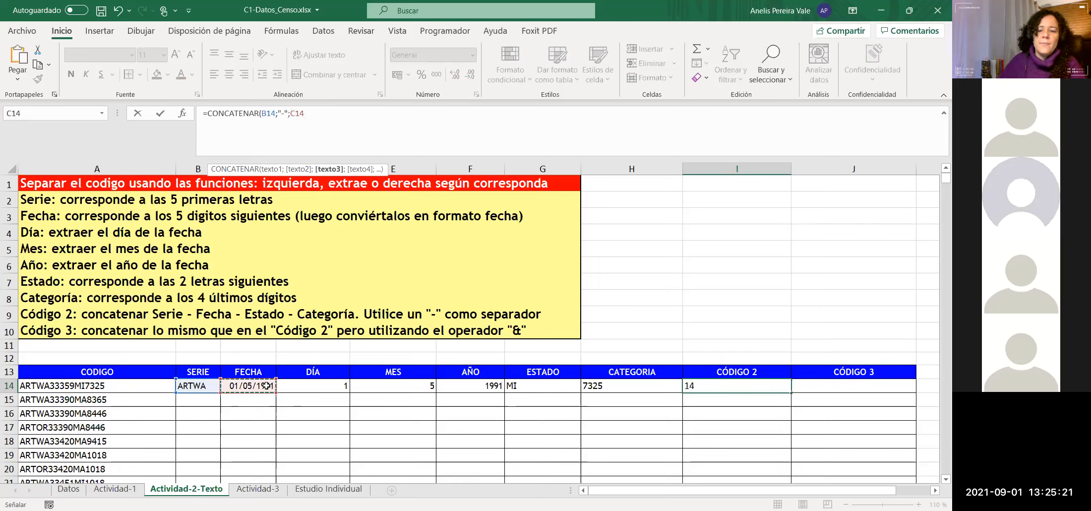
type("'")
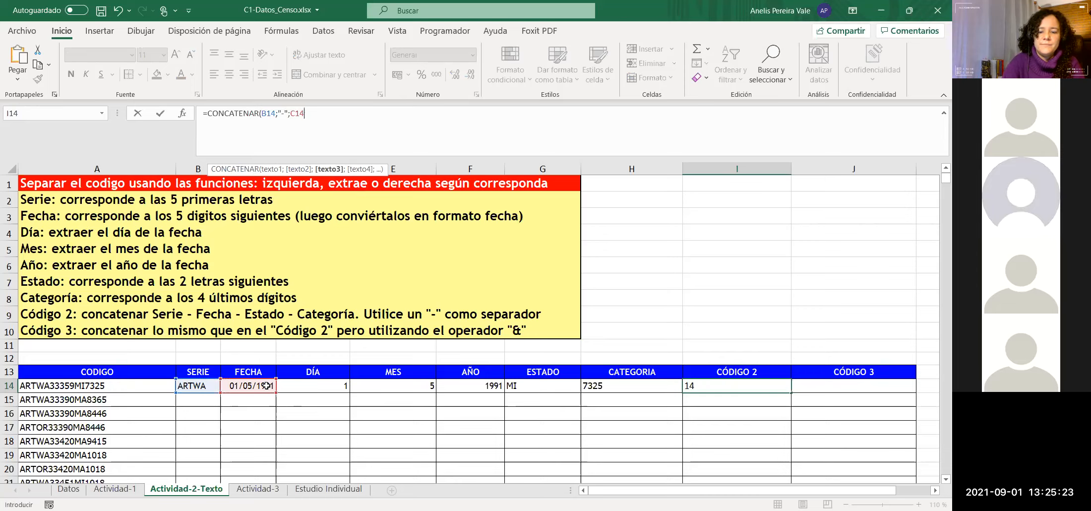
type(";\"\"")
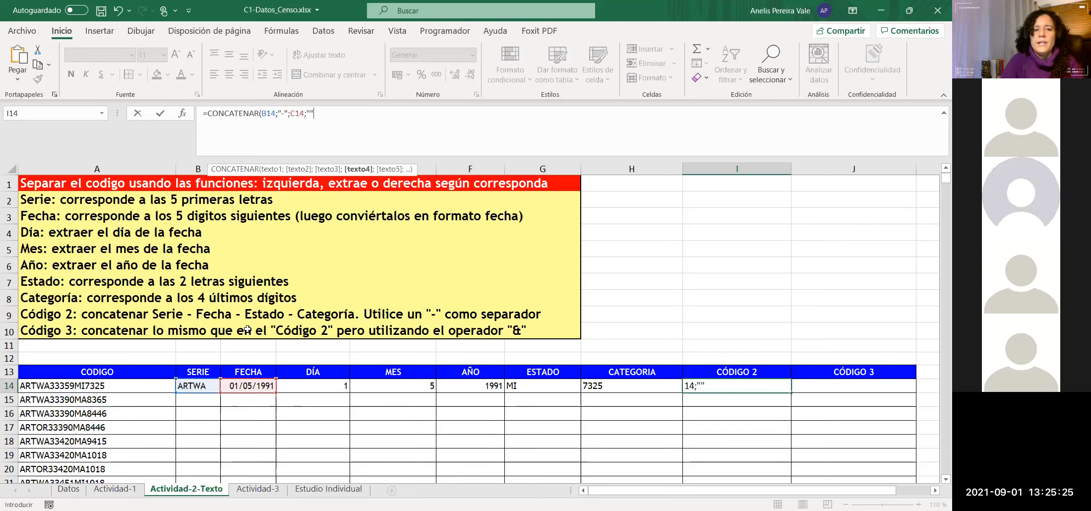
left_click(311, 113)
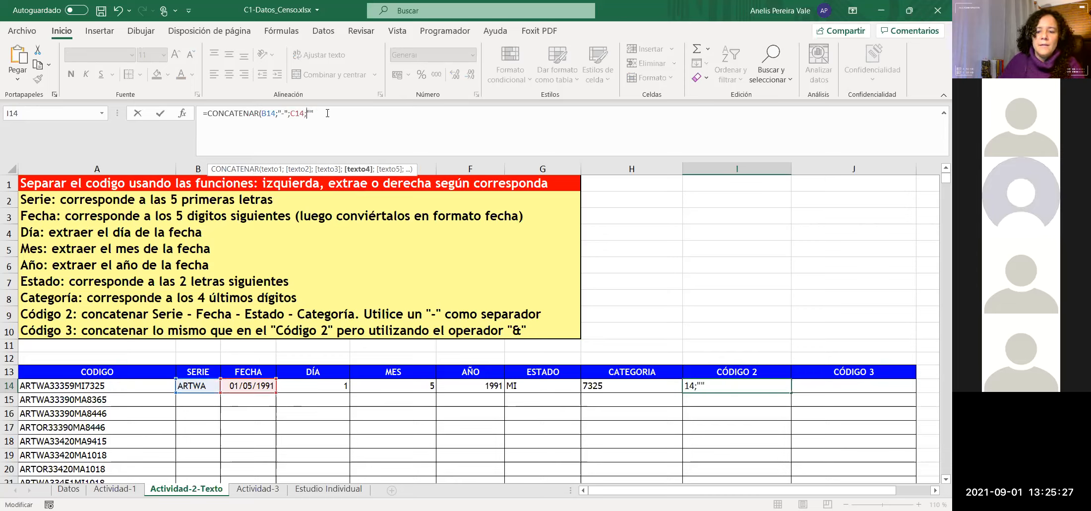
type("-\"")
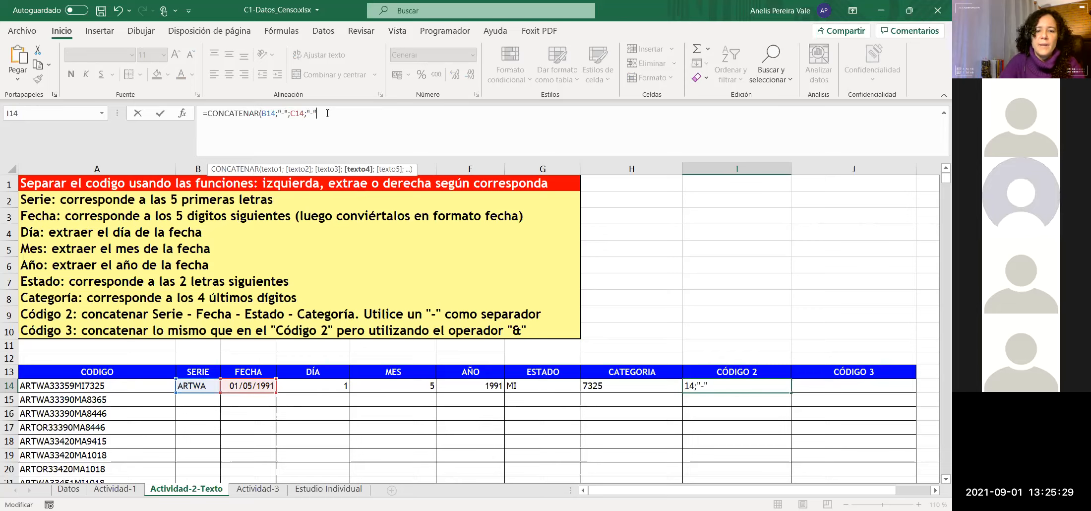
type(";")
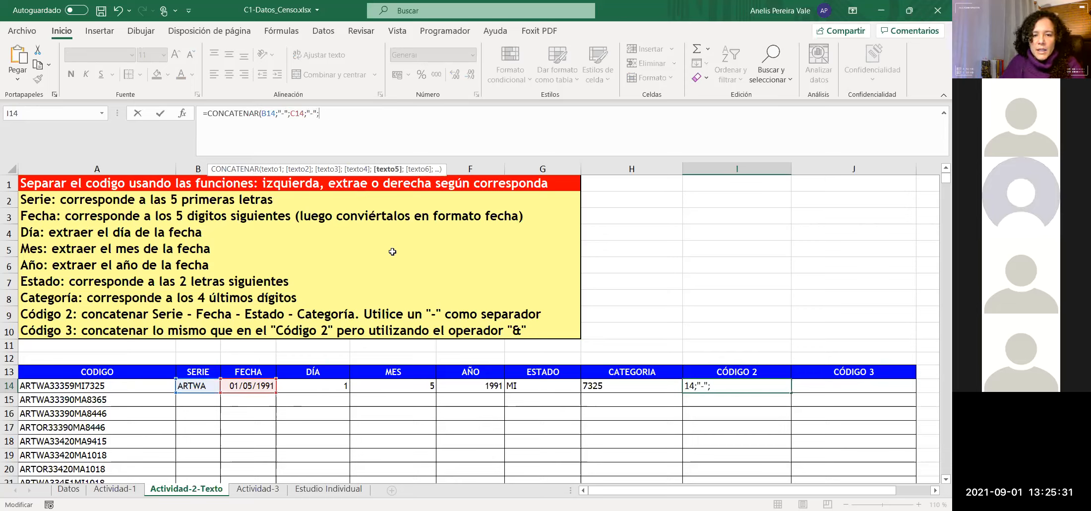
Step: Complete the I14 formula with the estado G14, a "-" separator and the categoría H14, giving =CONCATENAR(B14;"-";C14;"-";G14;"-";H14)
left_click(548, 382)
type(";\"\"")
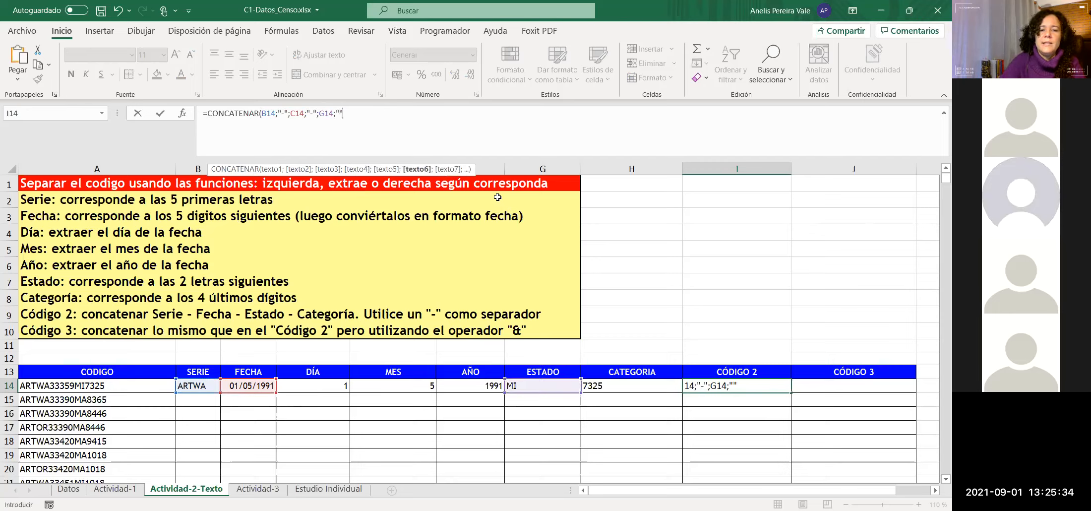
left_click(340, 112)
key("Right")
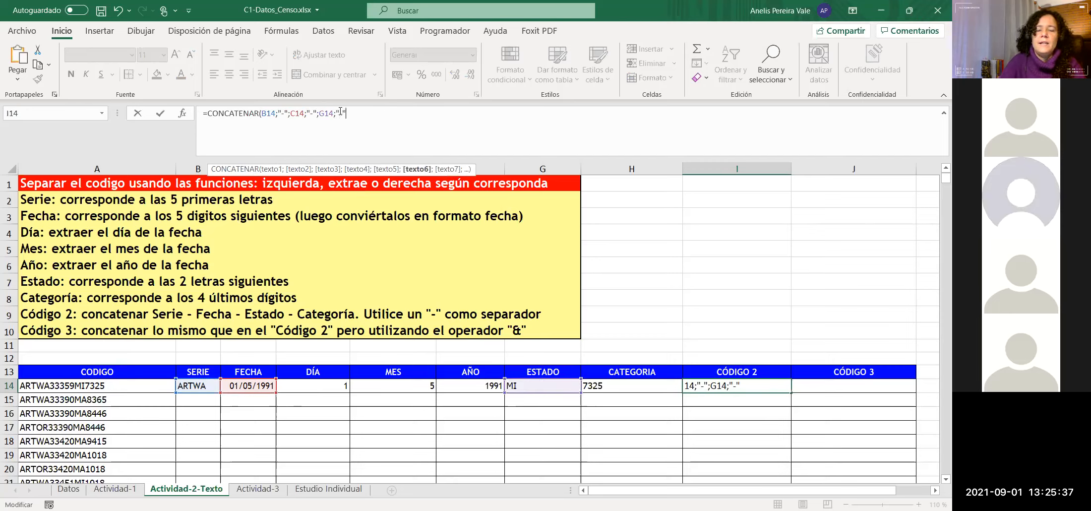
type(";")
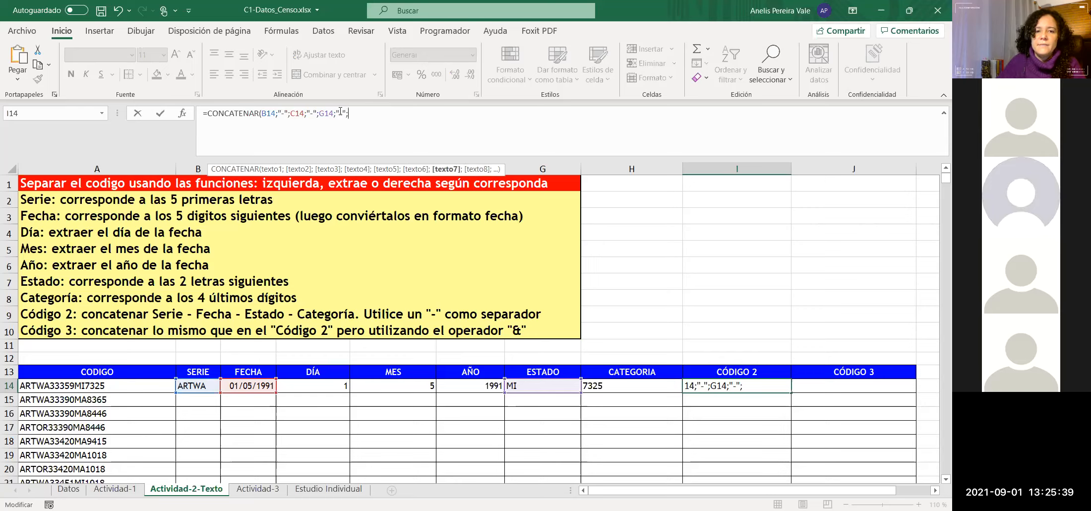
left_click(607, 386)
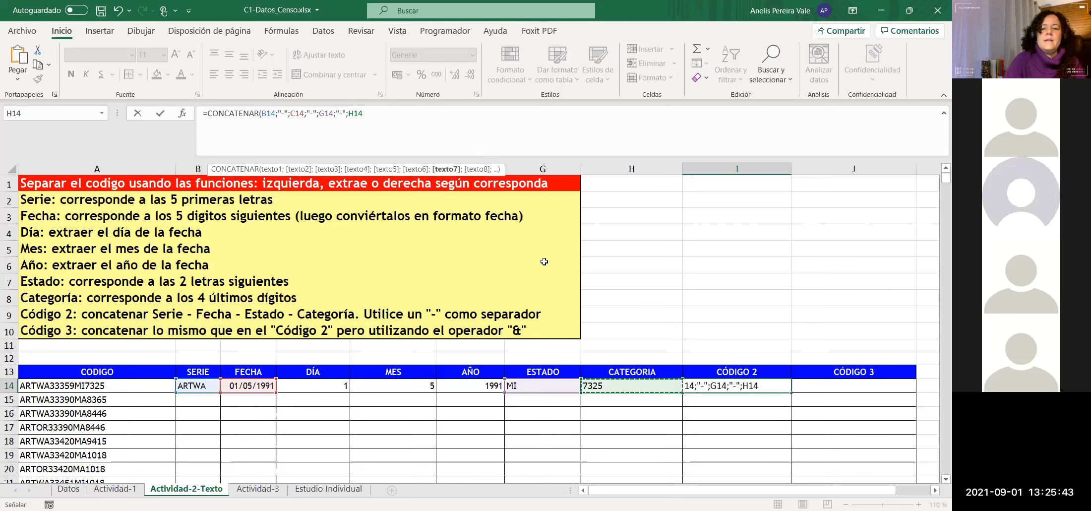
key("Return")
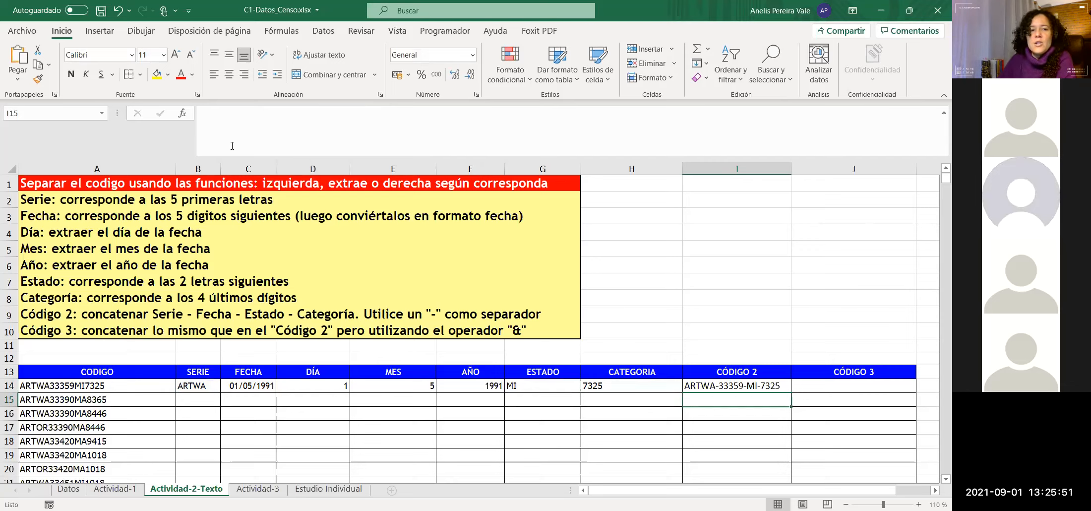
Step: Replace the three "-" separators in the CÓDIGO 2 formula in I14 with "&"
key("Up")
left_click(312, 107)
key("BackSpace")
type("&")
key("Right")
key("Right")
key("Right")
key("Right")
key("Right")
key("Right")
key("Right")
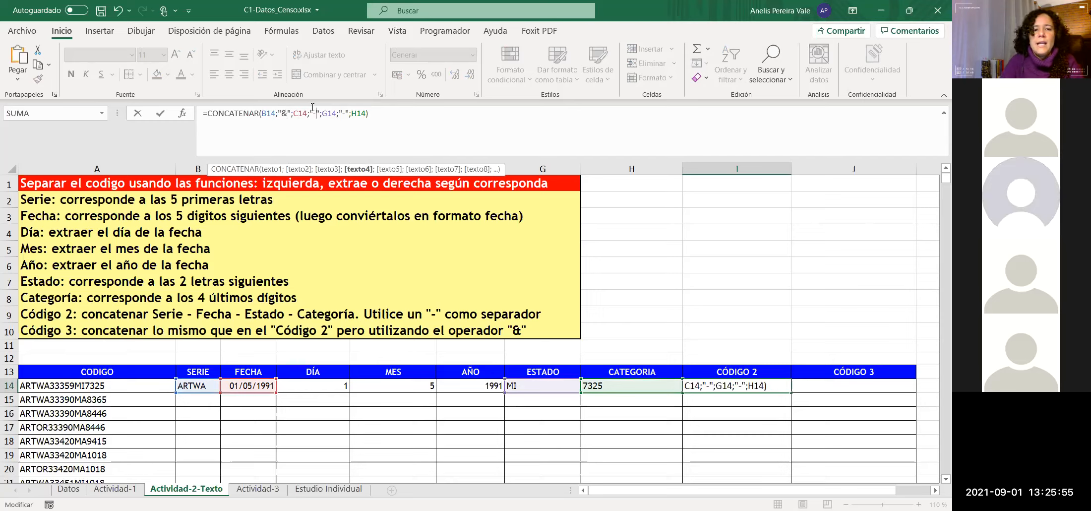
key("BackSpace")
type("&")
key("Right")
key("Right")
key("Right")
key("Right")
key("Right")
key("Right")
key("Right")
key("Right")
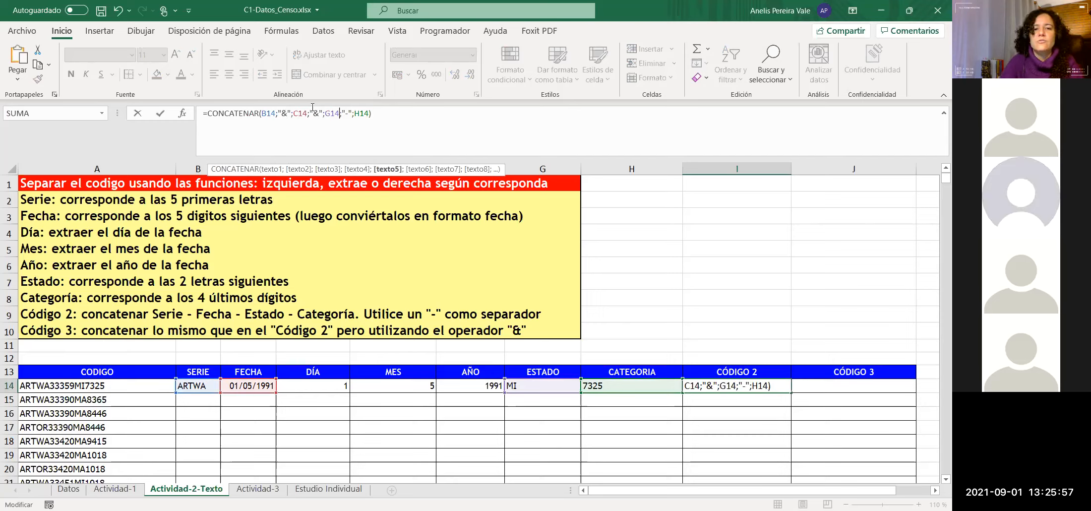
key("BackSpace")
type("&")
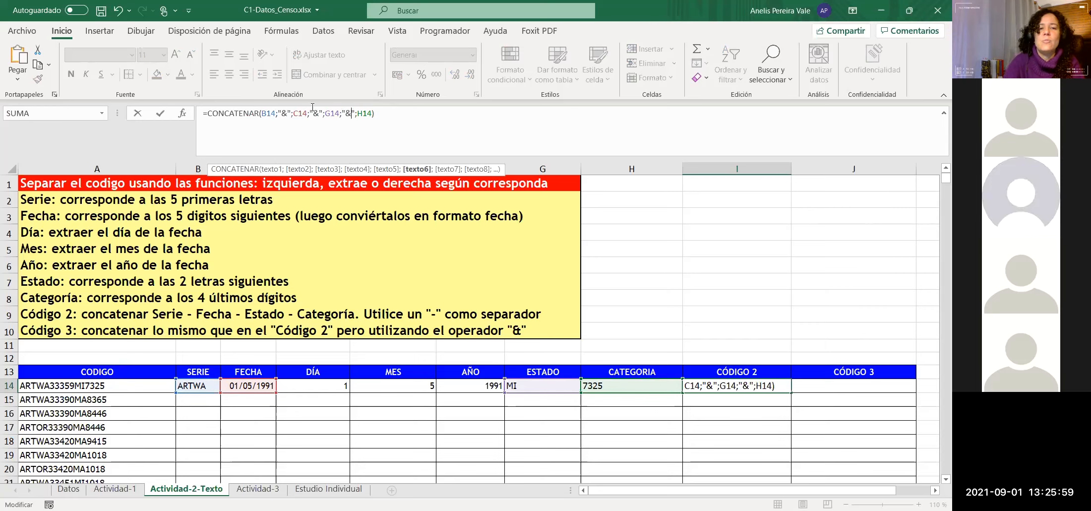
key("Return")
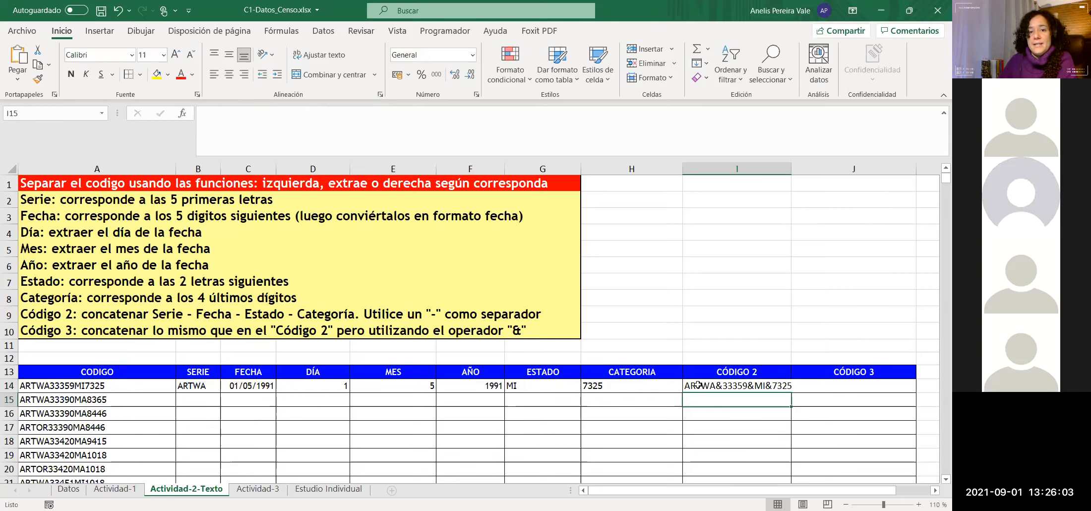
Step: Change the three "&" separators in the I14 formula back to "-"
left_click(737, 386)
left_click(305, 111)
key("Left")
key("Left")
key("Left")
key("Left")
key("Left")
key("BackSpace")
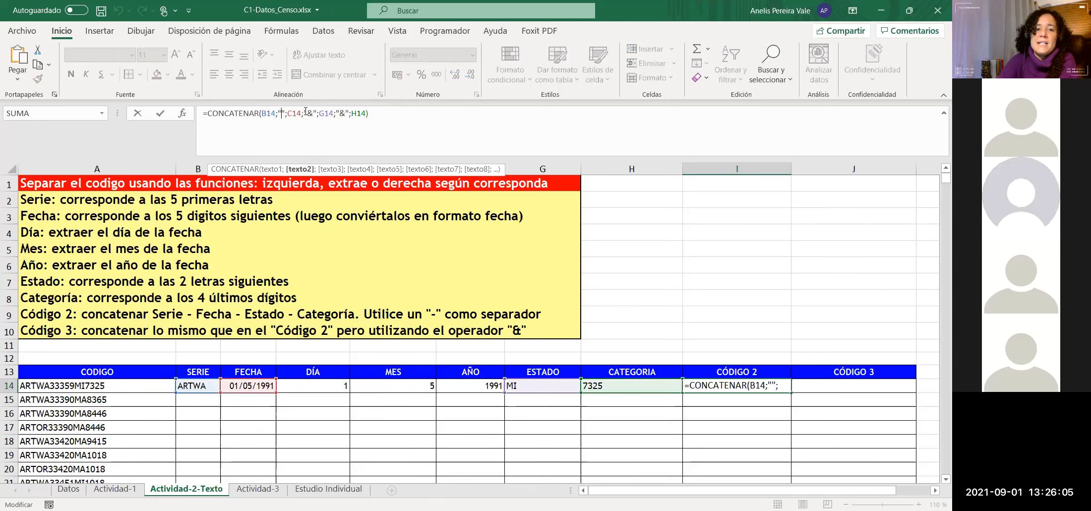
type("-")
key("Right")
key("Right")
key("Right")
key("Right")
key("Right")
key("Right")
key("Right")
key("Right")
key("BackSpace")
type("-")
key("Right")
key("Right")
key("Right")
key("Right")
key("Right")
key("Right")
key("BackSpace")
type("-")
key("Right")
key("Right")
key("Right")
key("Right")
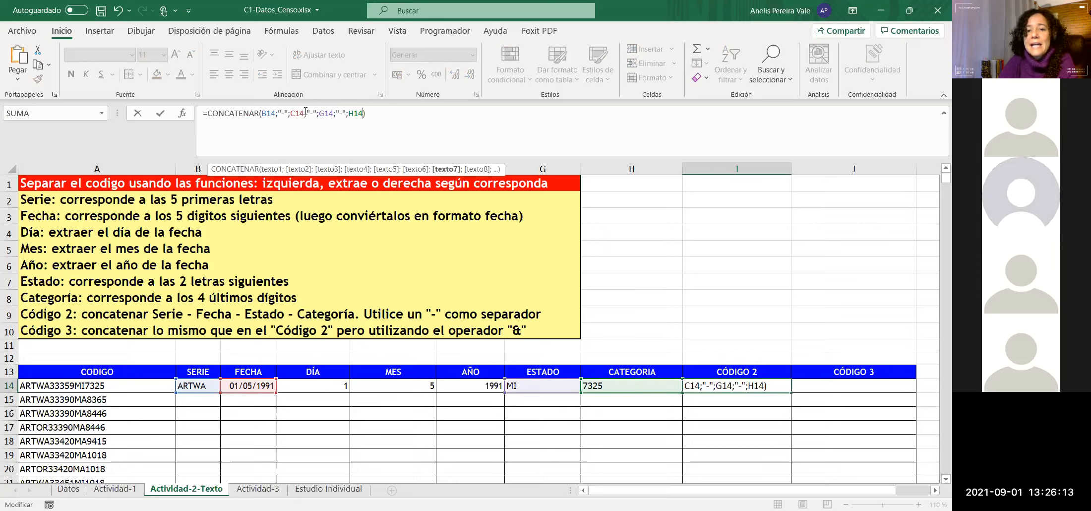
key("Return")
left_click(745, 383)
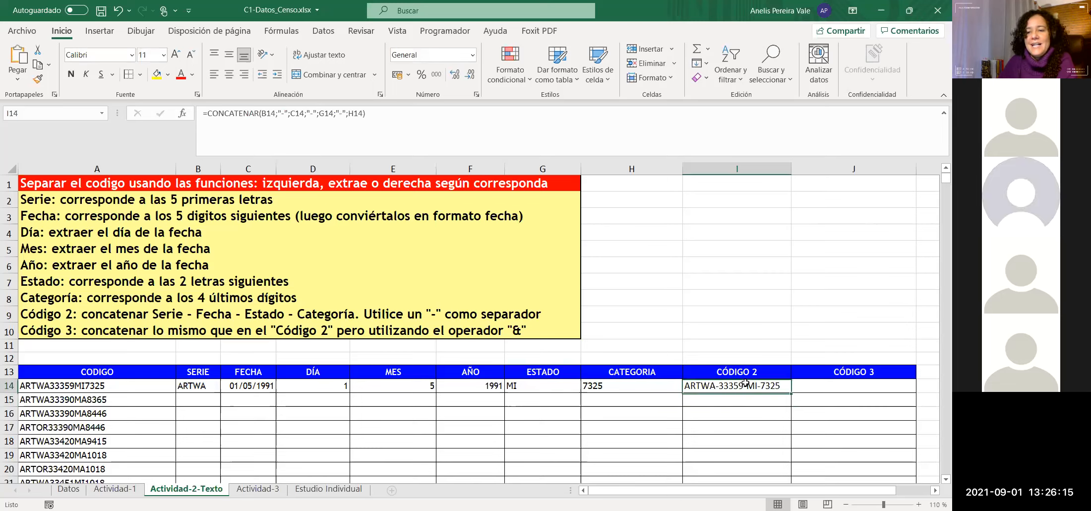
left_click(879, 387)
left_click(211, 124)
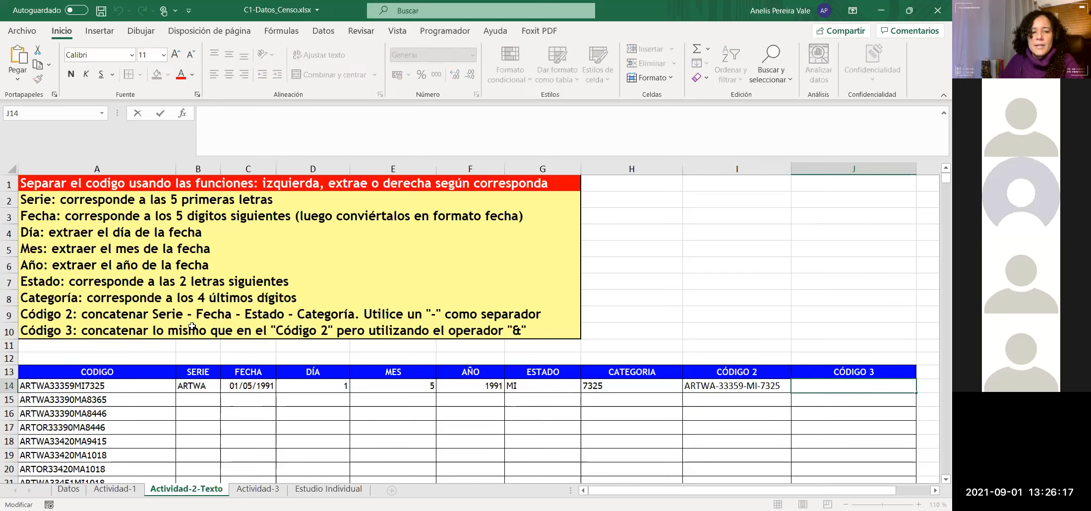
left_click(203, 385)
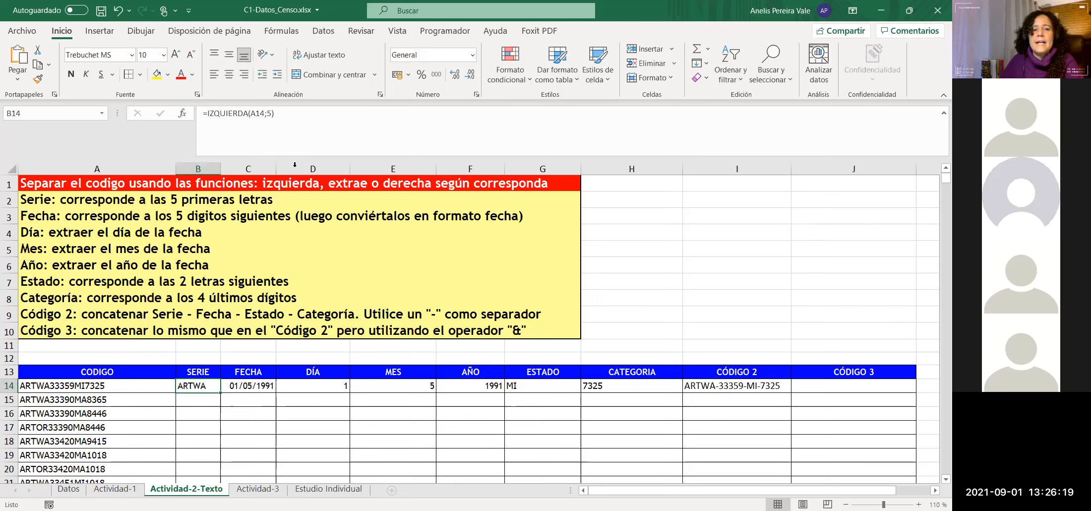
Step: Enter =B14&C14 in J14 to join the serie and the fecha for CÓDIGO 3
left_click(814, 385)
type("=")
left_click(186, 385)
type("&")
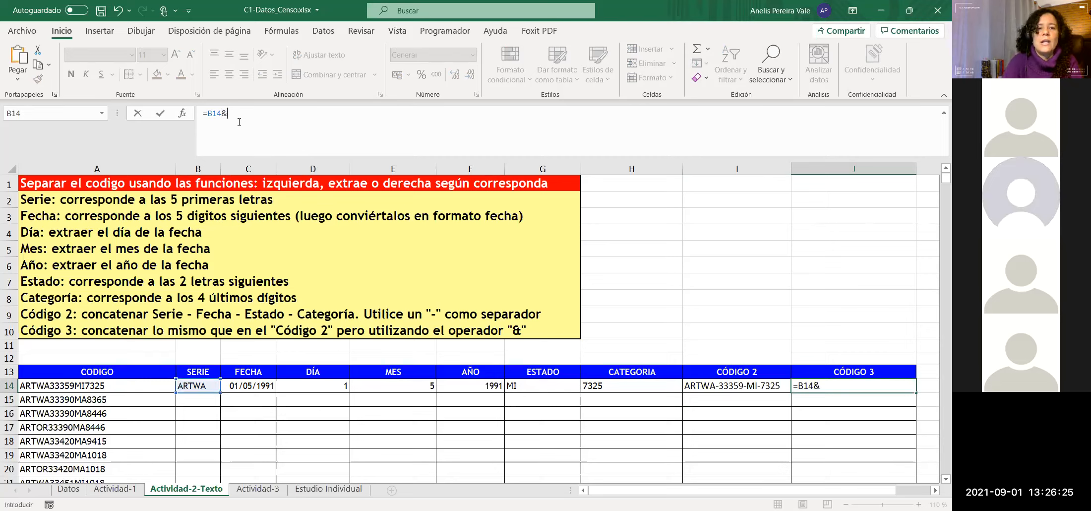
left_click(244, 386)
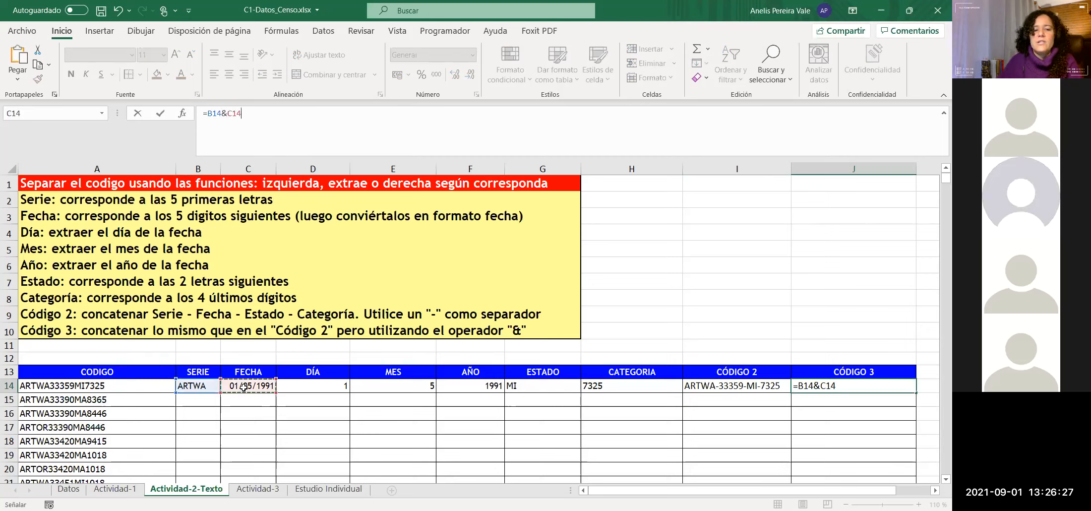
key("Return")
left_click(806, 389)
Step: Replace the first "-" separator in the CÓDIGO 2 CONCATENAR formula in I14 with "&"
left_click(772, 387)
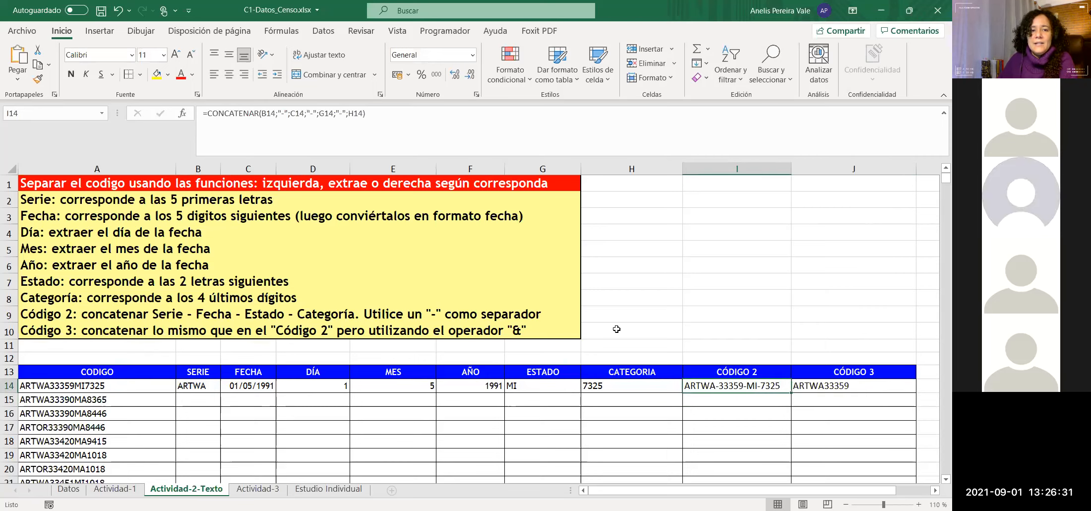
left_click(284, 111)
key("BackSpace")
type("&")
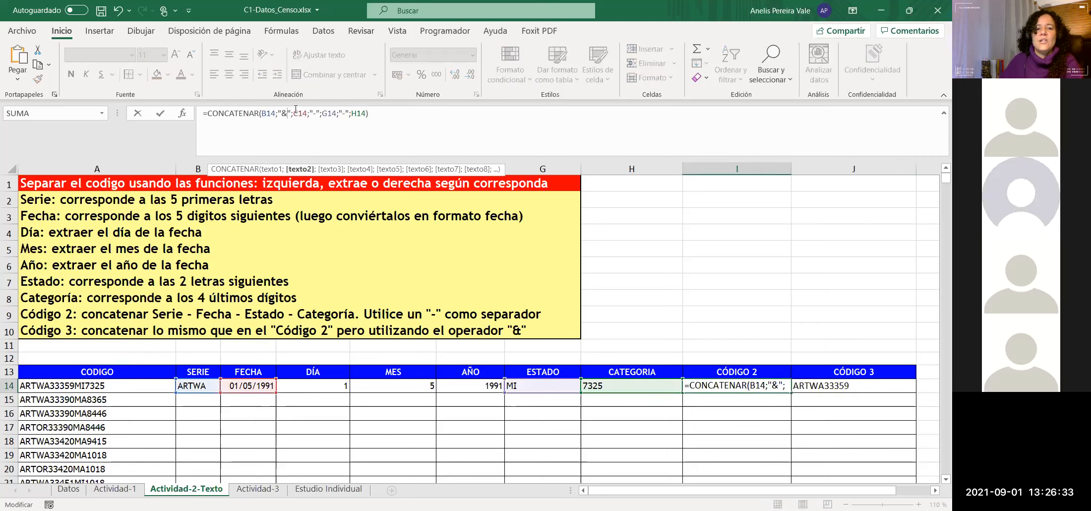
key("Return")
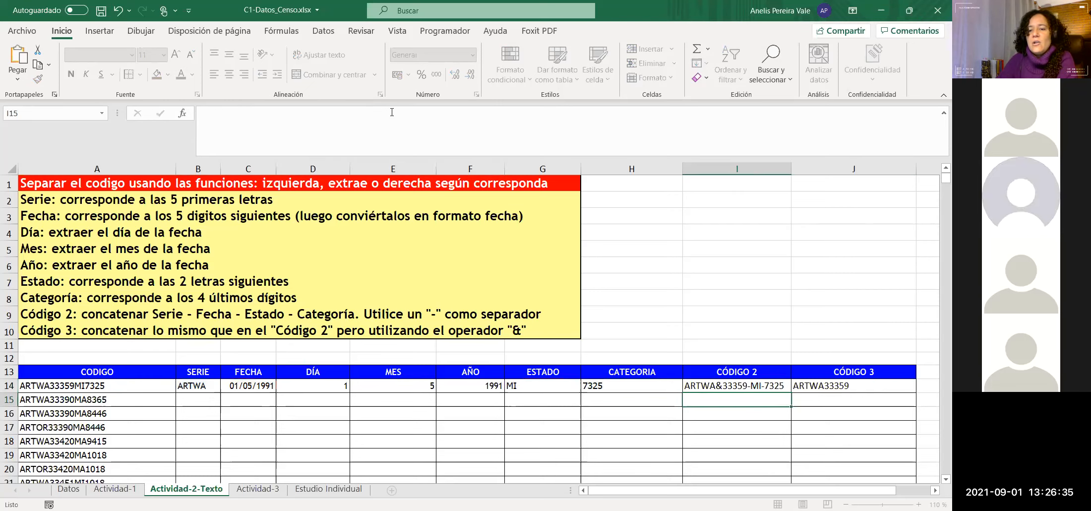
left_click(716, 384)
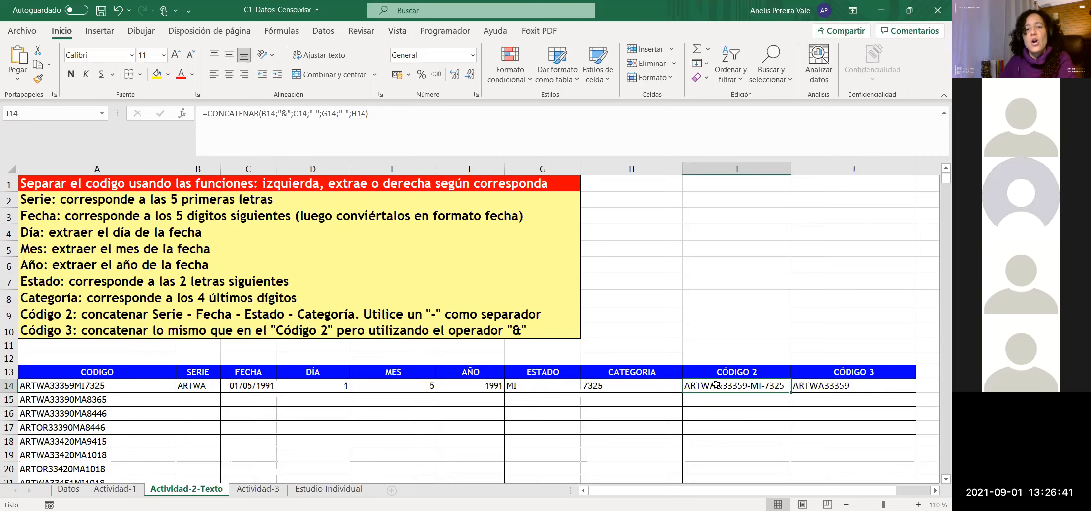
Step: Try to put the & in the CÓDIGO 3 formula in J14 between quotation marks, as =B14"&"C14
left_click(836, 388)
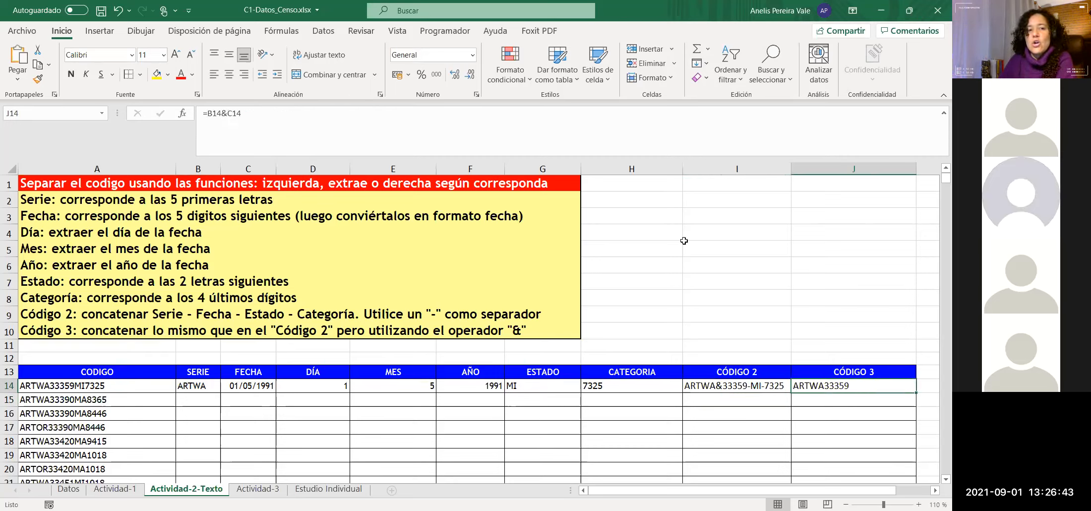
left_click(227, 113)
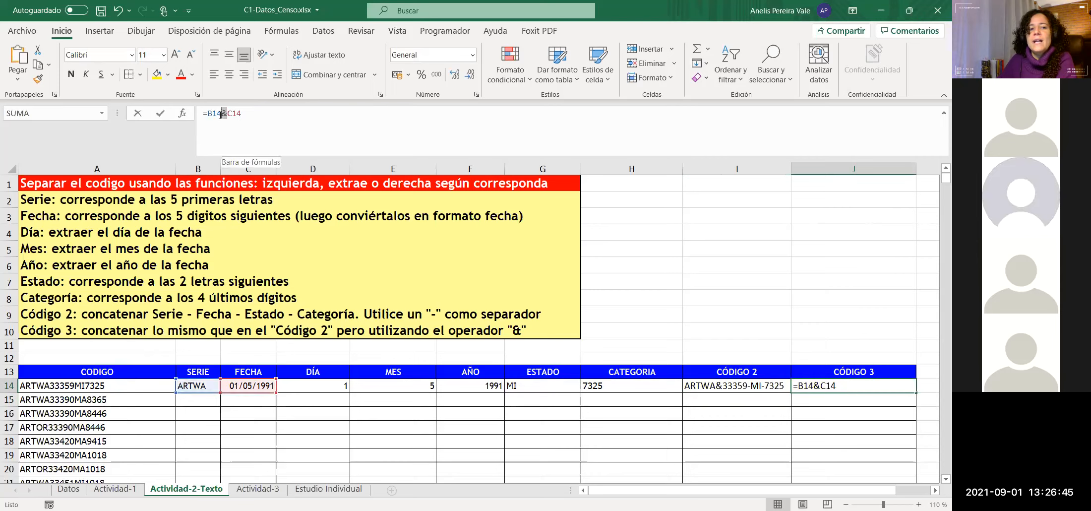
type("\"&\"")
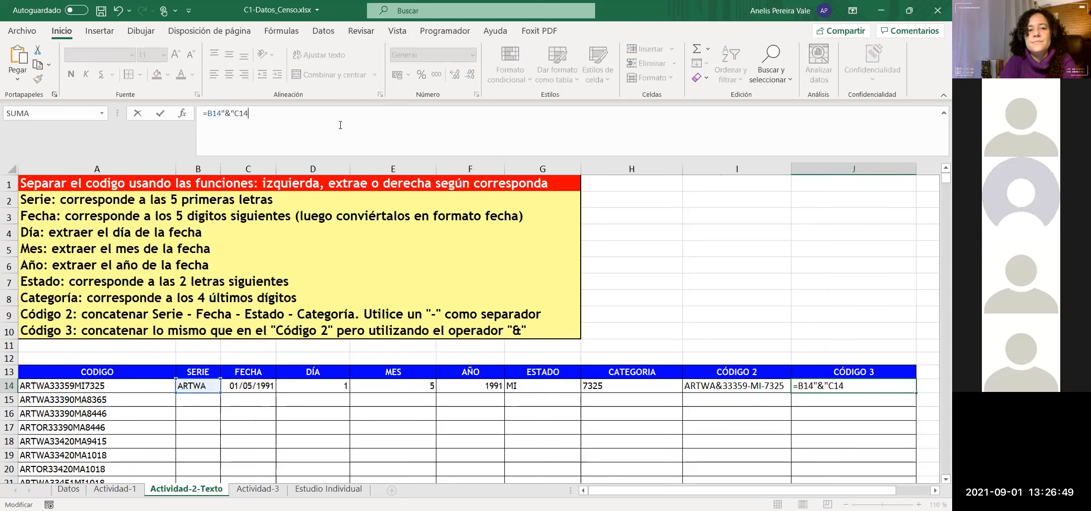
key("Return")
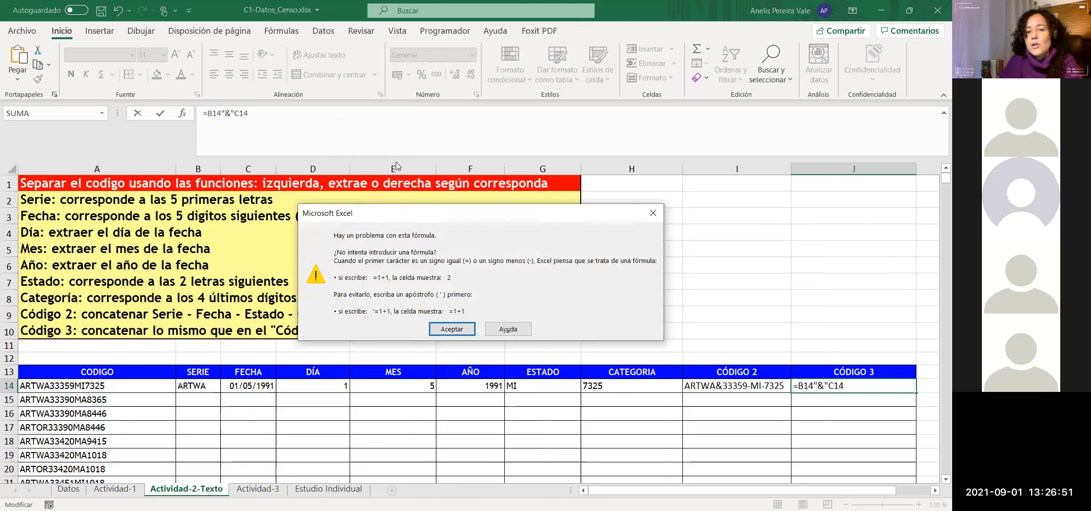
left_click(440, 328)
Step: Add an & operator on each side of the quoted "&" in J14, giving =B14&"&"&C14
left_click(224, 113)
key("BackSpace")
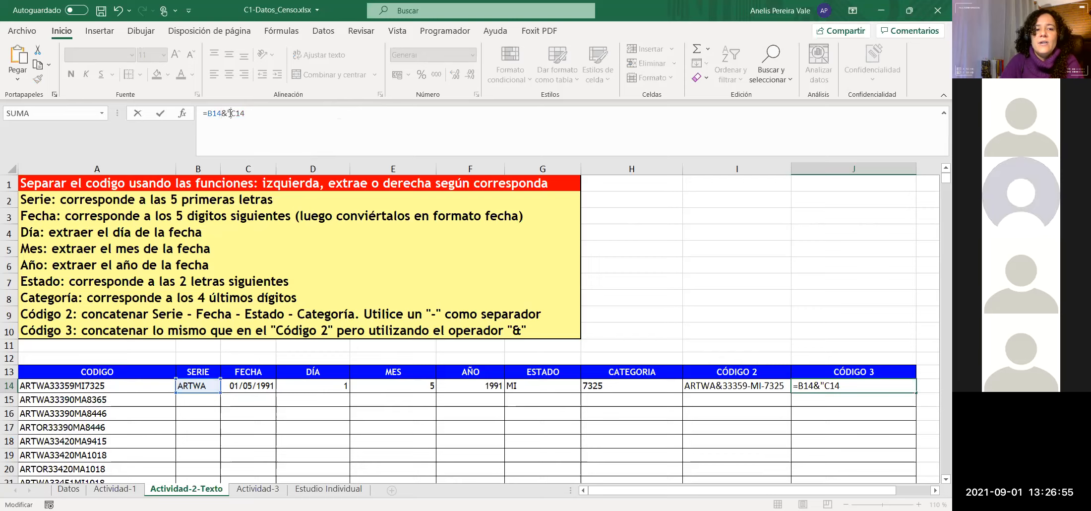
type("\"")
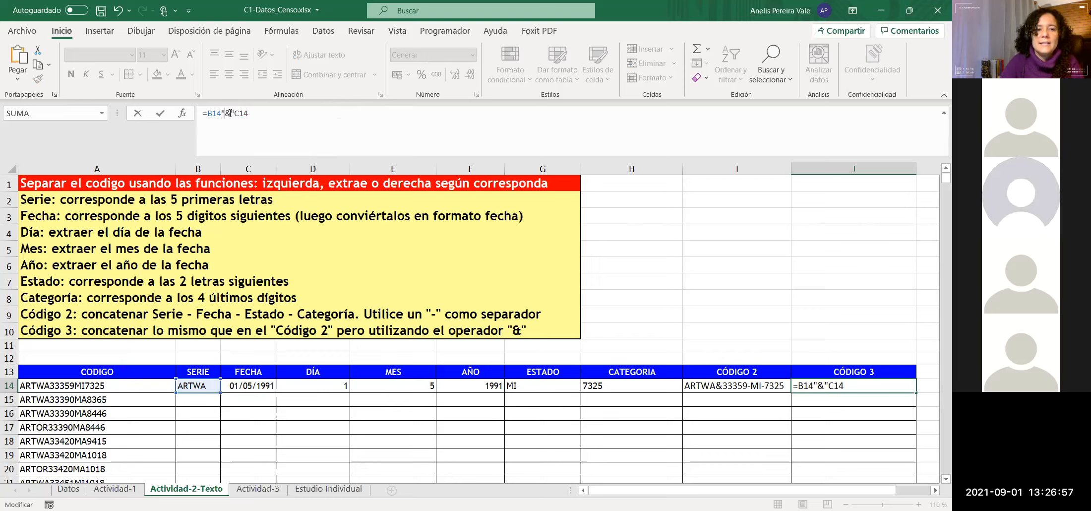
type("&")
key("Right")
key("Right")
key("Right")
type("&")
key("Return")
left_click(834, 387)
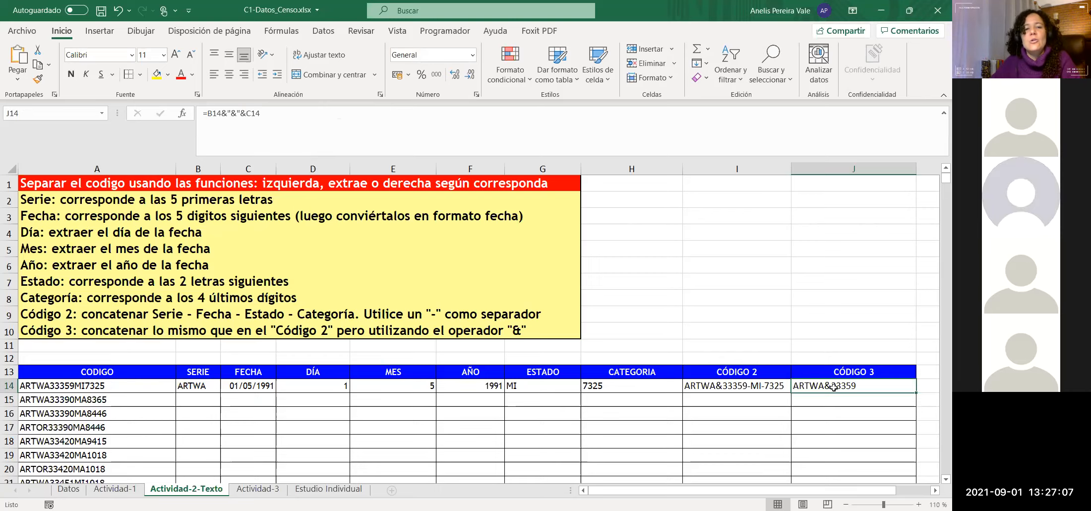
key("Return")
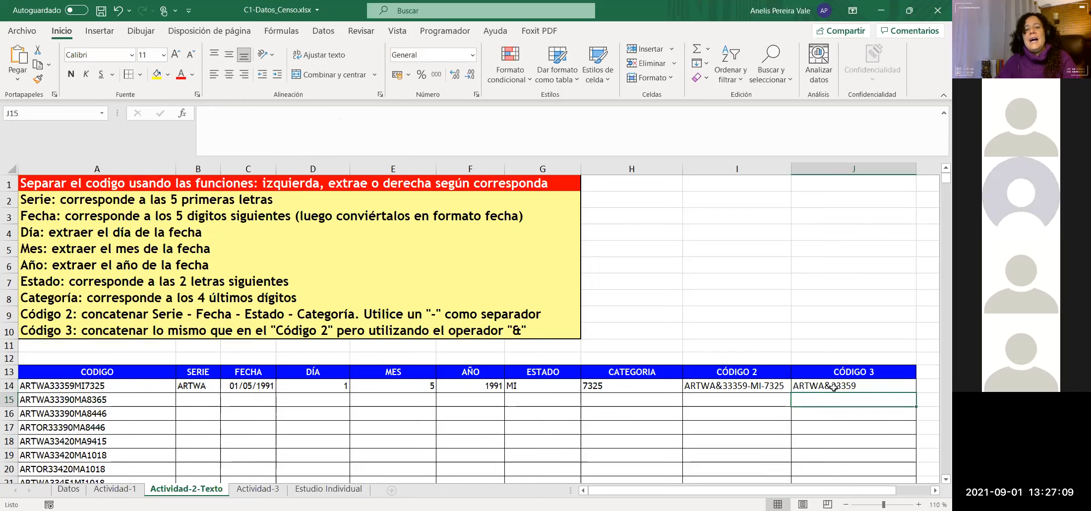
Step: Compare the separators in the I14 CONCATENAR formula with the quoted "&" and the joining operators in the J14 formula
left_click(743, 5)
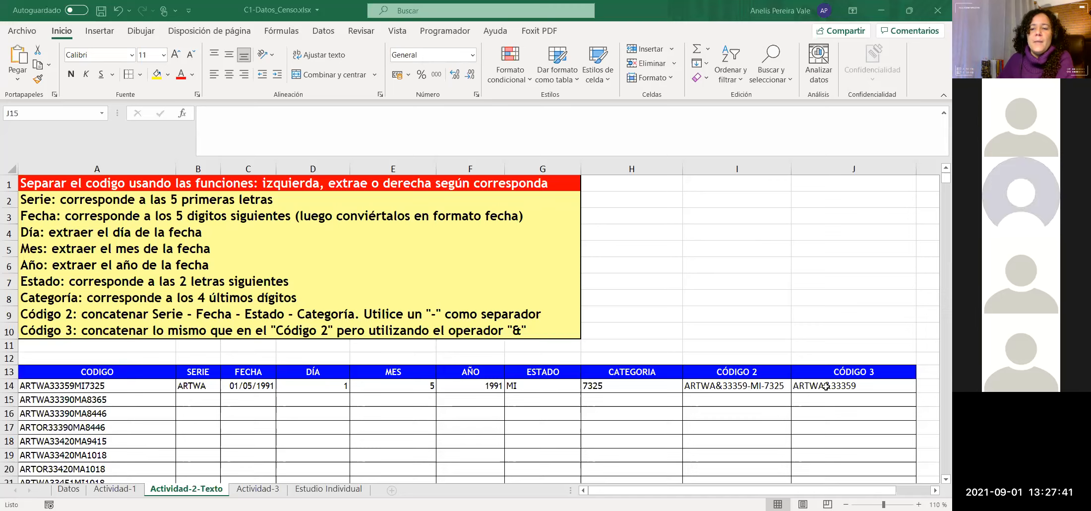
left_click(769, 383)
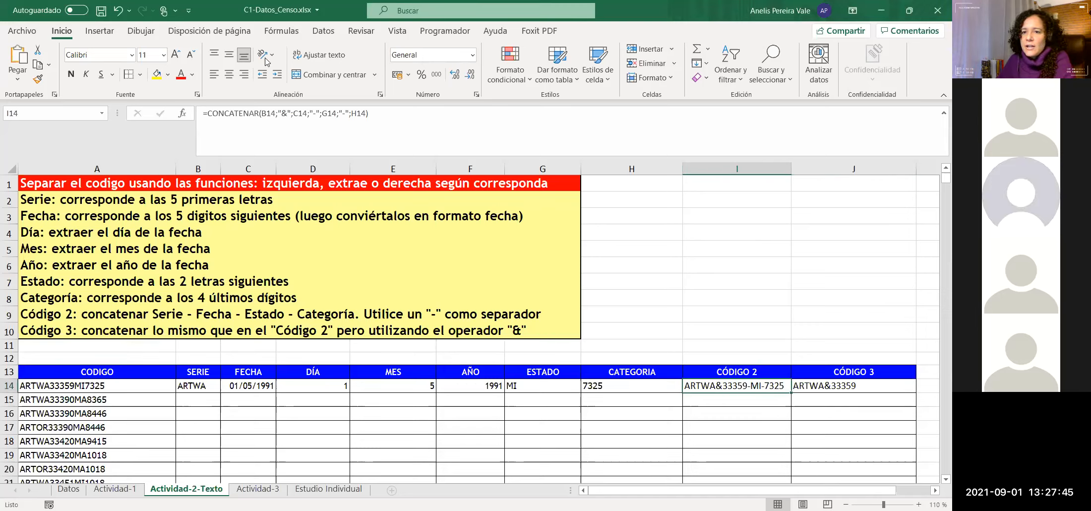
key("F2")
left_click(840, 385)
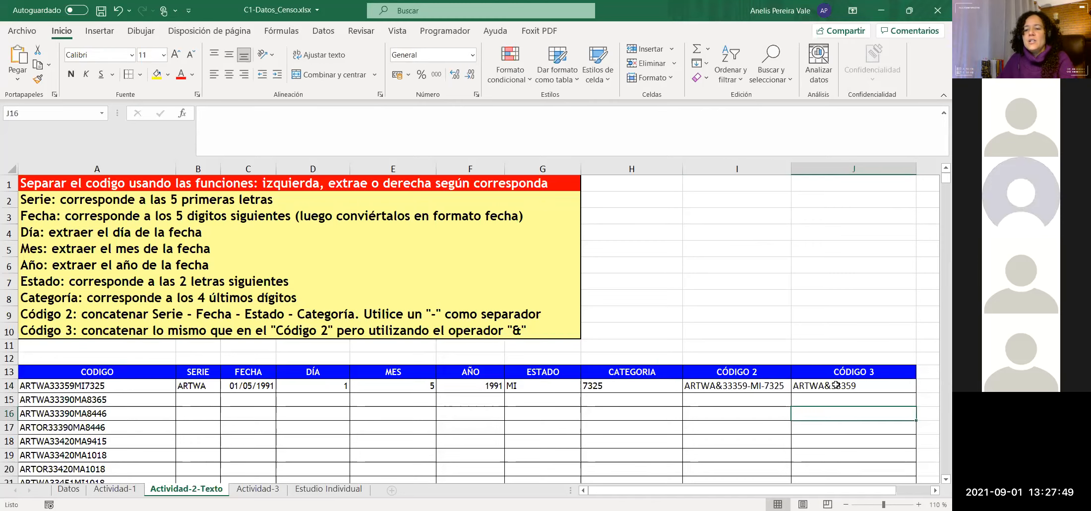
left_click(232, 112)
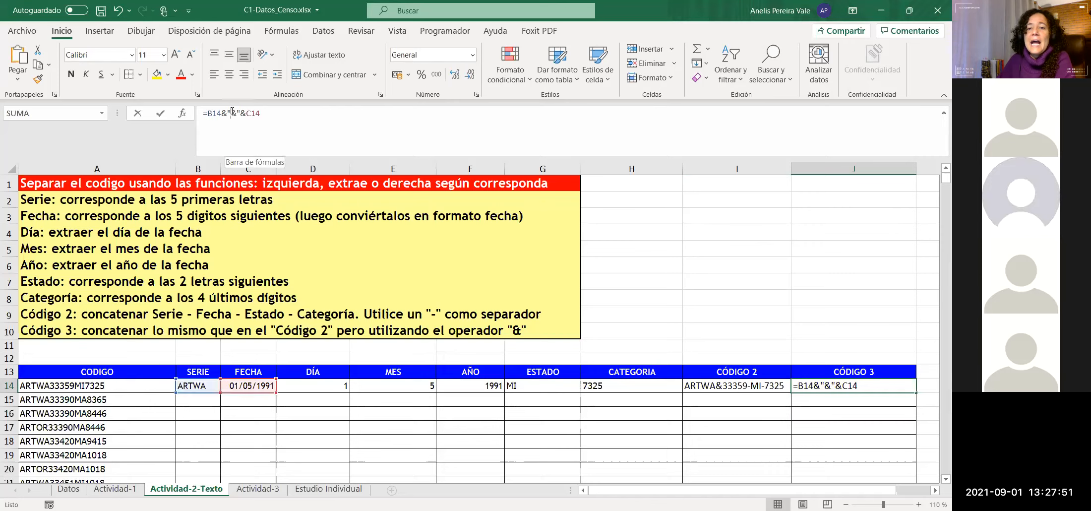
left_click_drag(231, 112, 236, 112)
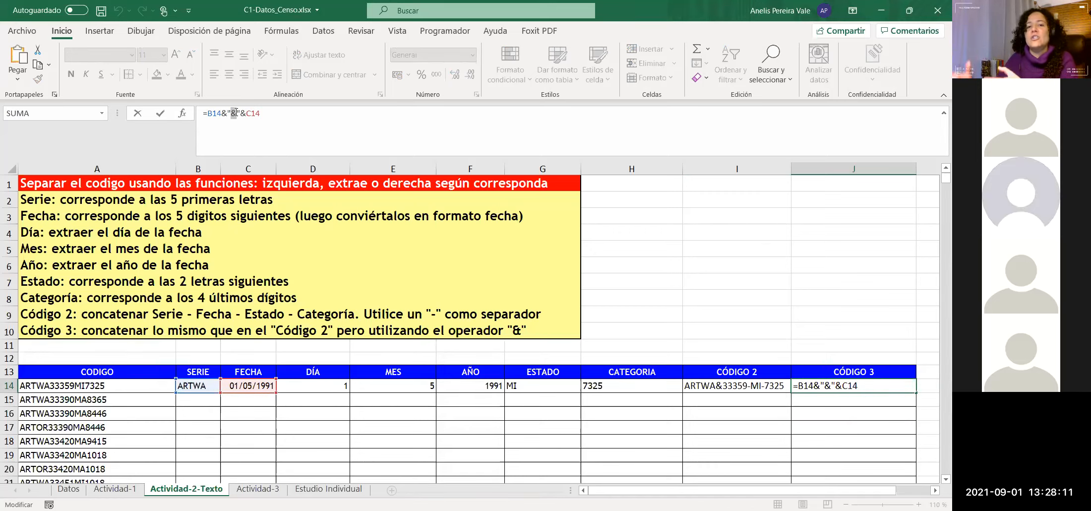
left_click(242, 113)
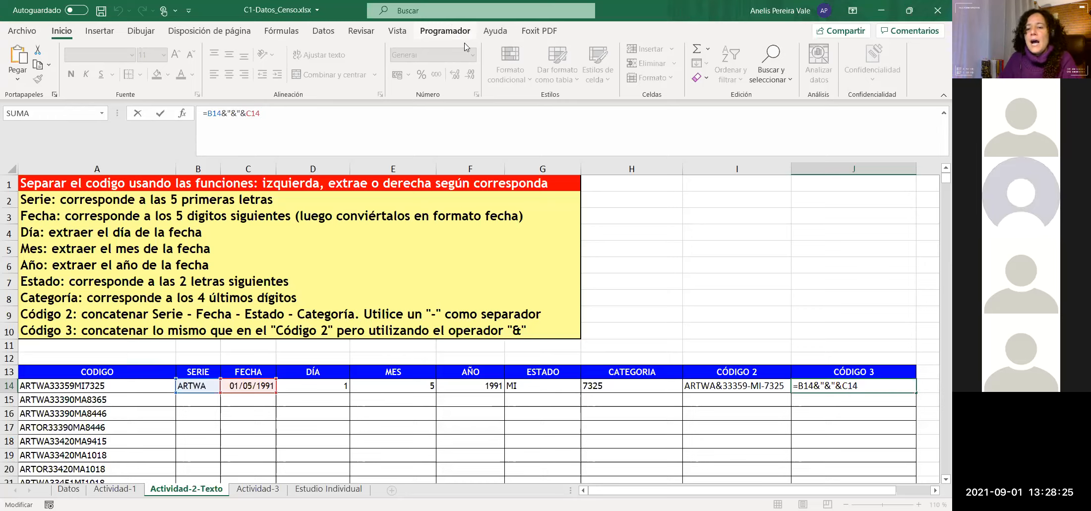
left_click(753, 385)
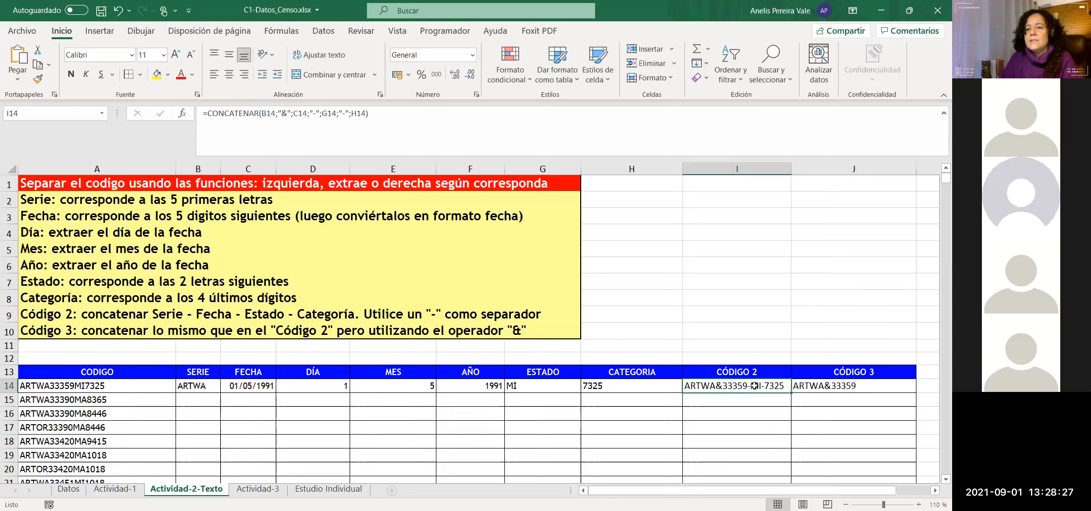